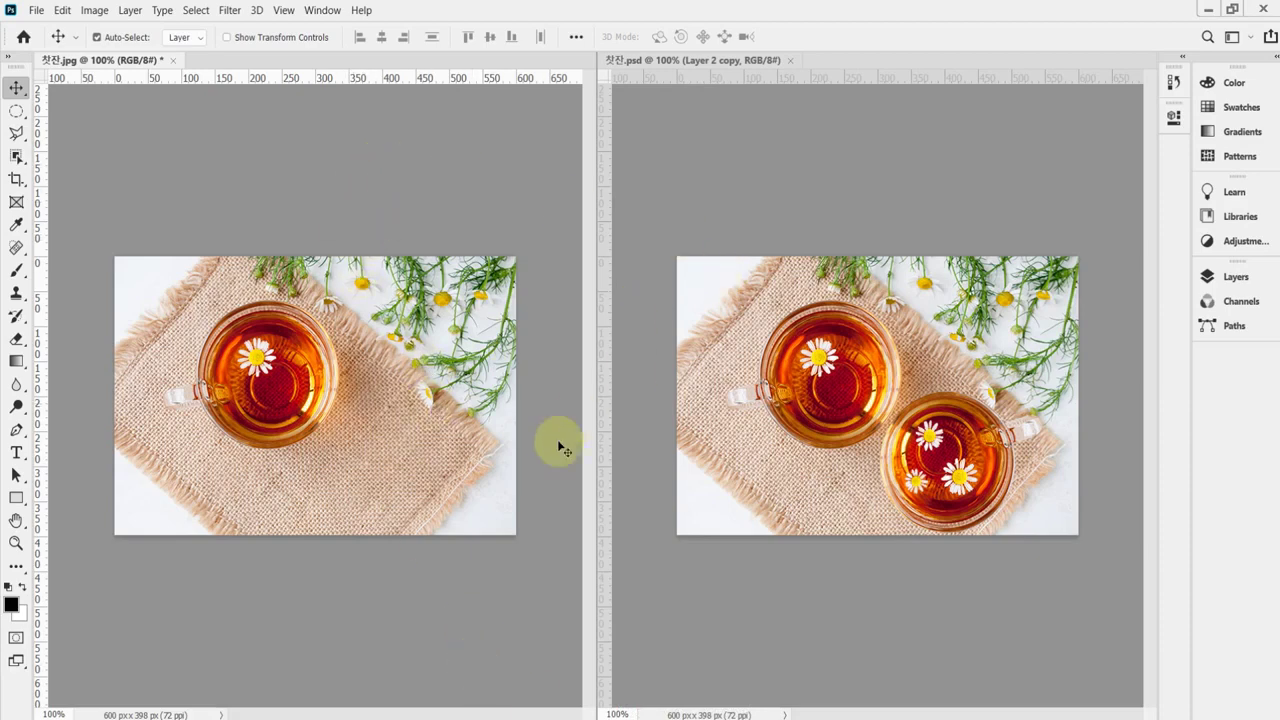
Widen the 찻잔.jpg document window beside the finished example and enlarge the teacup photo to 200%.
{"action": "left_click", "coordinate": [643, 354]}
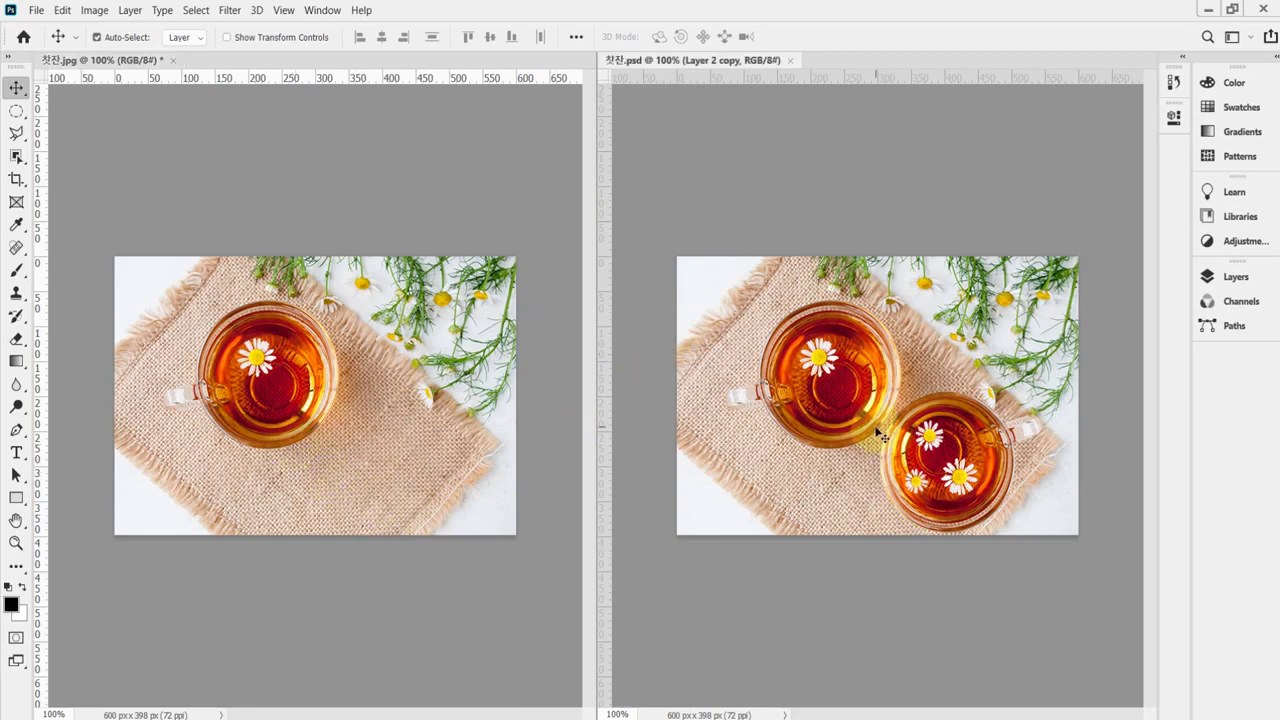
{"action": "left_click", "coordinate": [597, 344]}
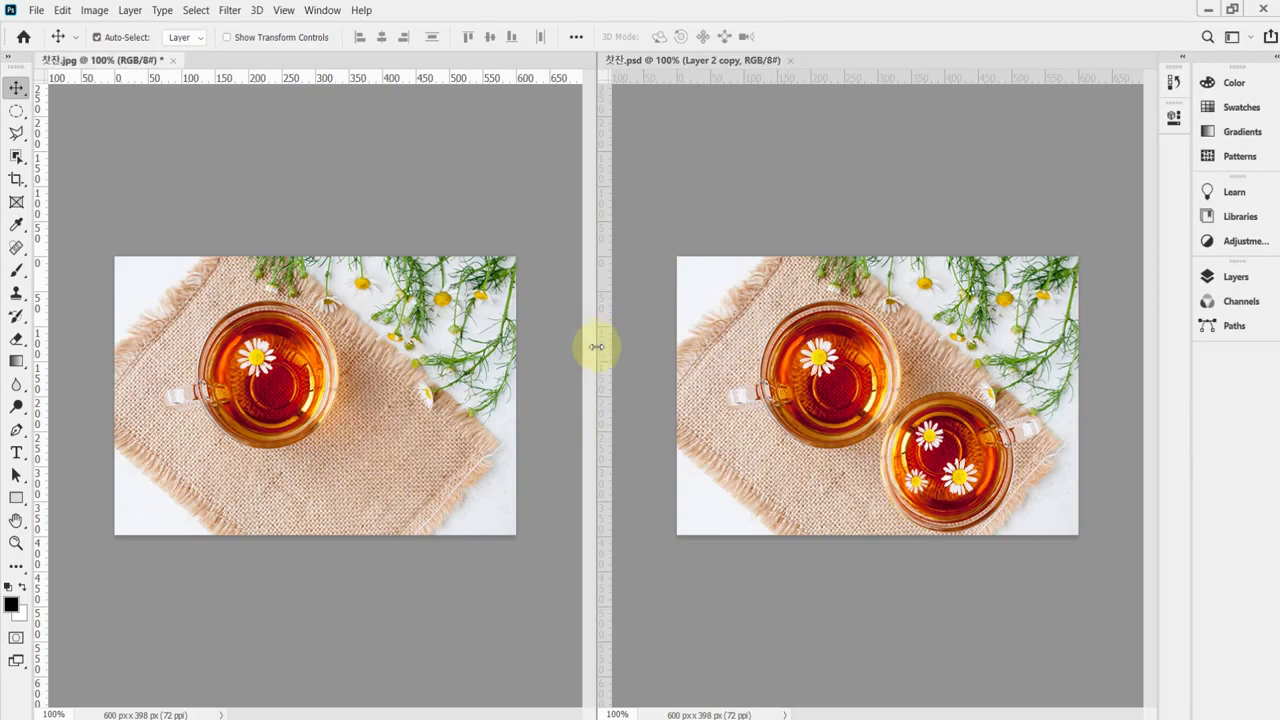
{"action": "left_click_drag", "start_coordinate": [596, 346], "coordinate": [743, 355]}
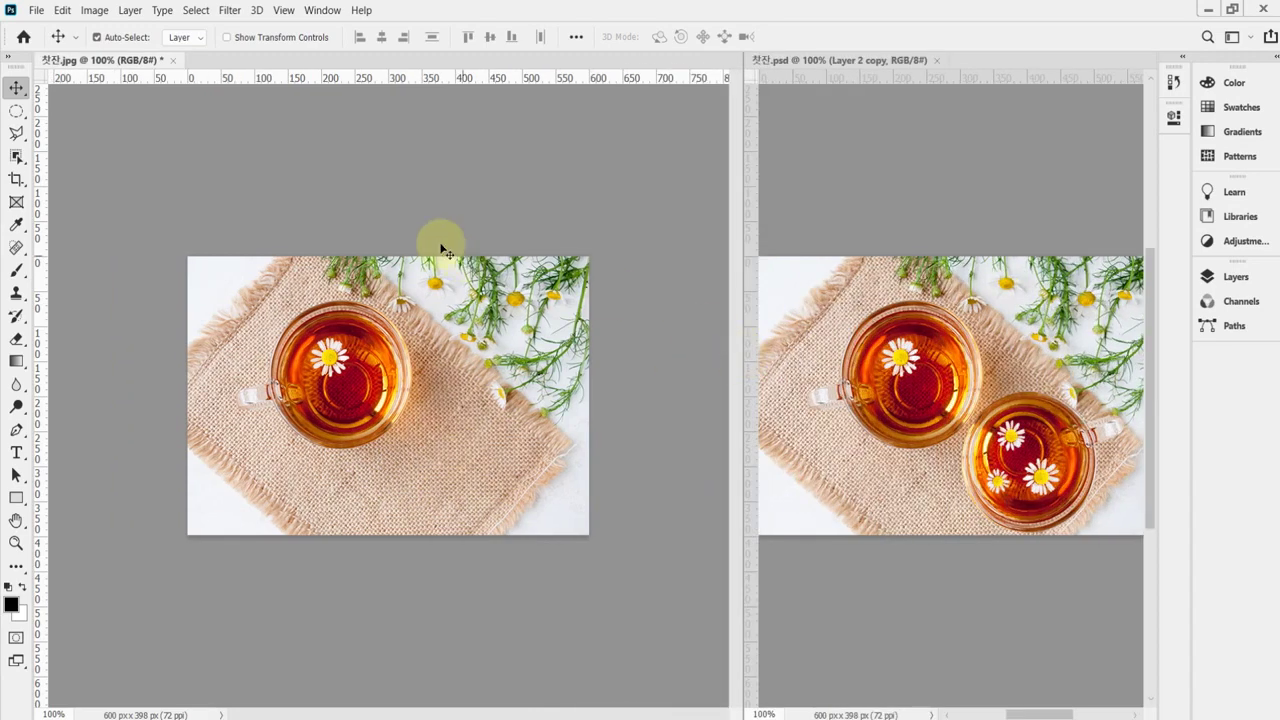
{"action": "scroll", "coordinate": [400, 347], "scroll_direction": "up", "scroll_amount": 1}
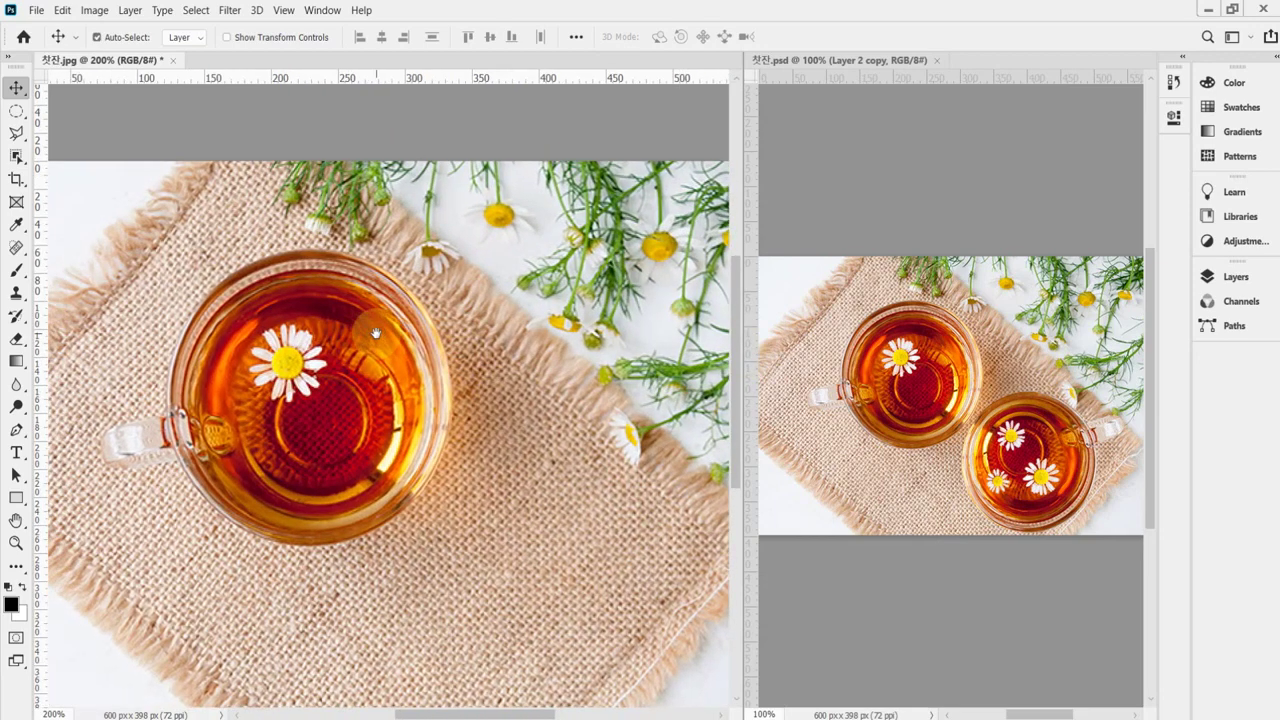
{"action": "left_click_drag", "start_coordinate": [342, 347], "coordinate": [368, 349]}
{"action": "left_click", "coordinate": [533, 116]}
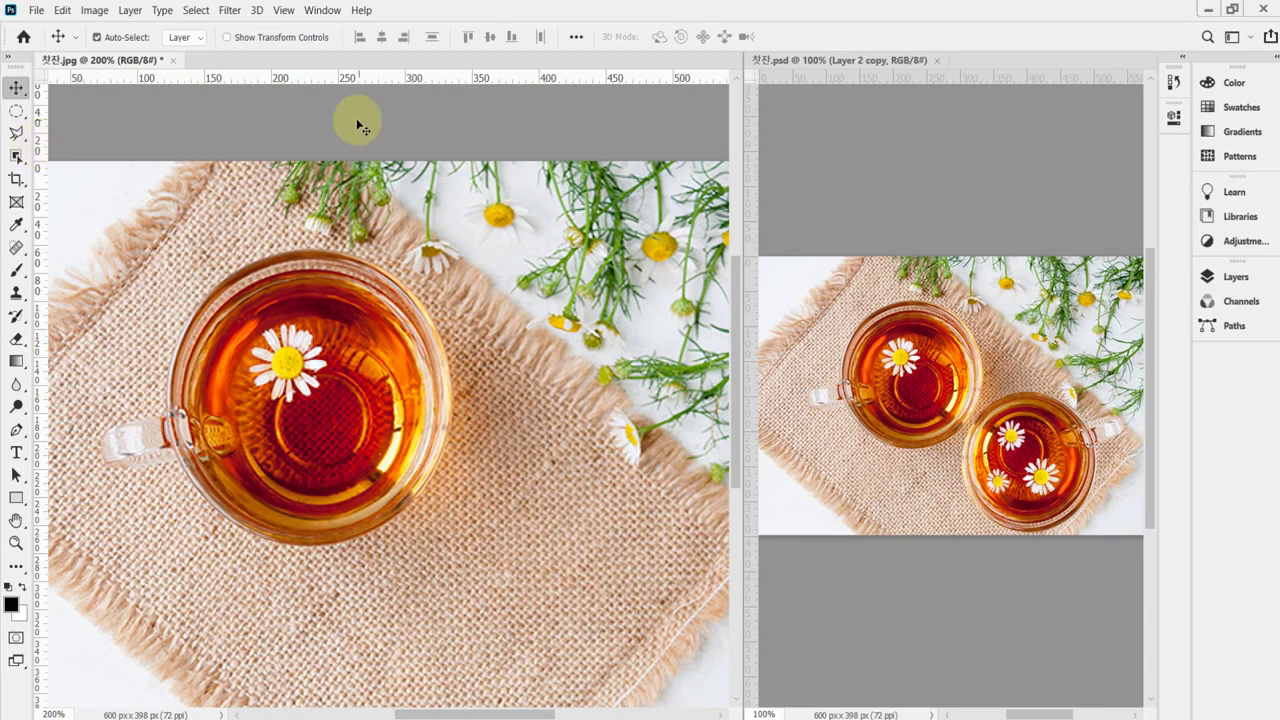
Place a horizontal guide at the cup's upper edge, at about 64 px, and a vertical guide at the left edge of its round body.
{"action": "left_click_drag", "start_coordinate": [374, 83], "coordinate": [390, 251]}
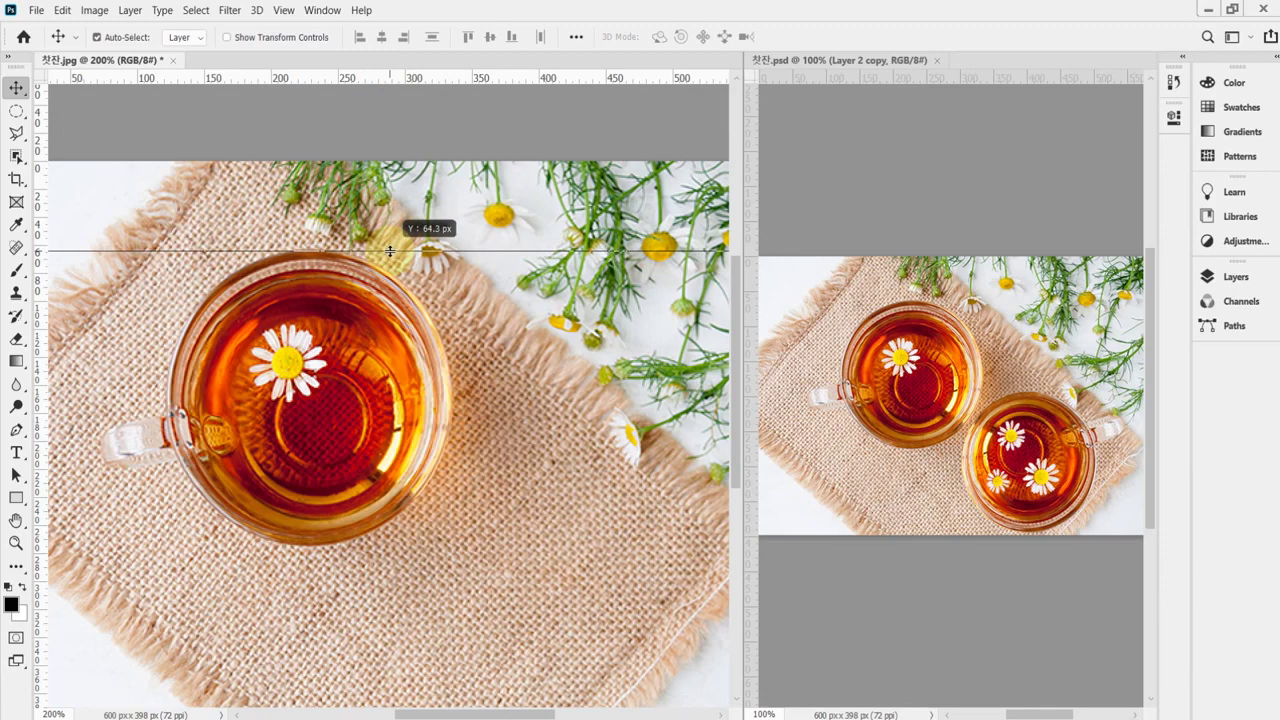
{"action": "left_click_drag", "start_coordinate": [390, 251], "coordinate": [389, 250]}
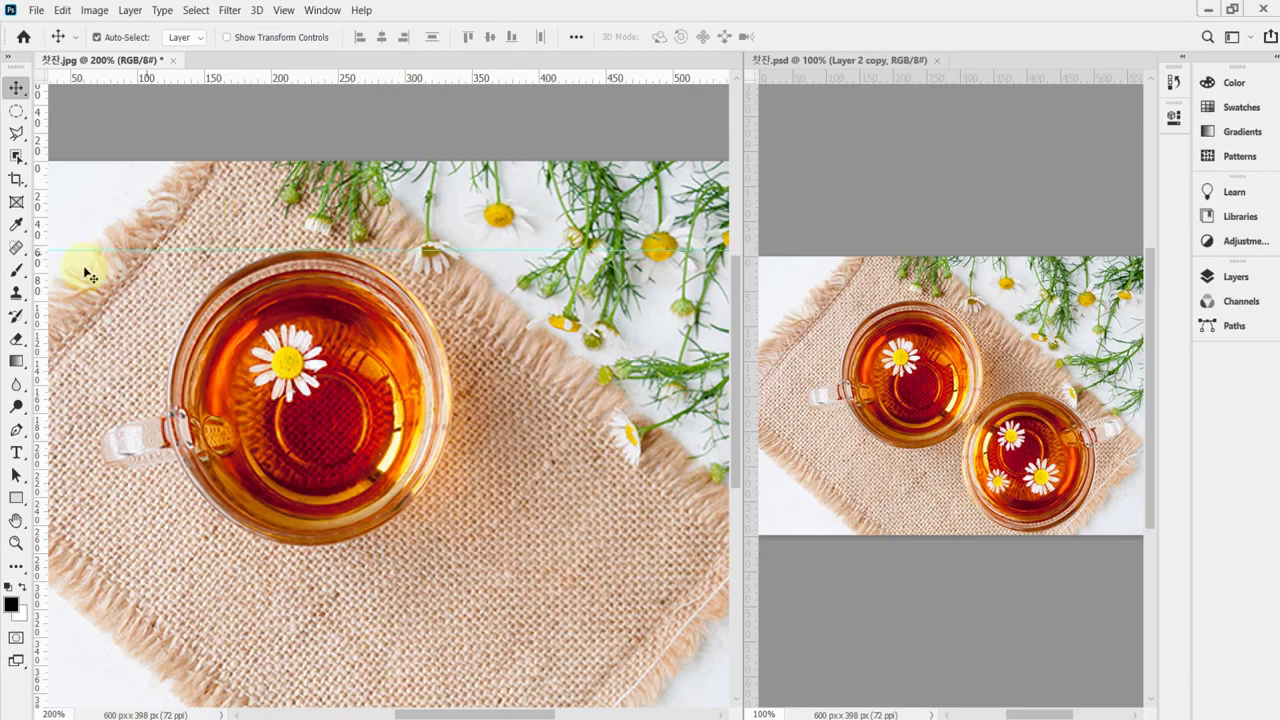
{"action": "left_click_drag", "start_coordinate": [40, 296], "coordinate": [166, 281]}
Activate the Elliptical Marquee tool in New Selection mode.
{"action": "left_click_drag", "start_coordinate": [16, 111], "coordinate": [62, 130]}
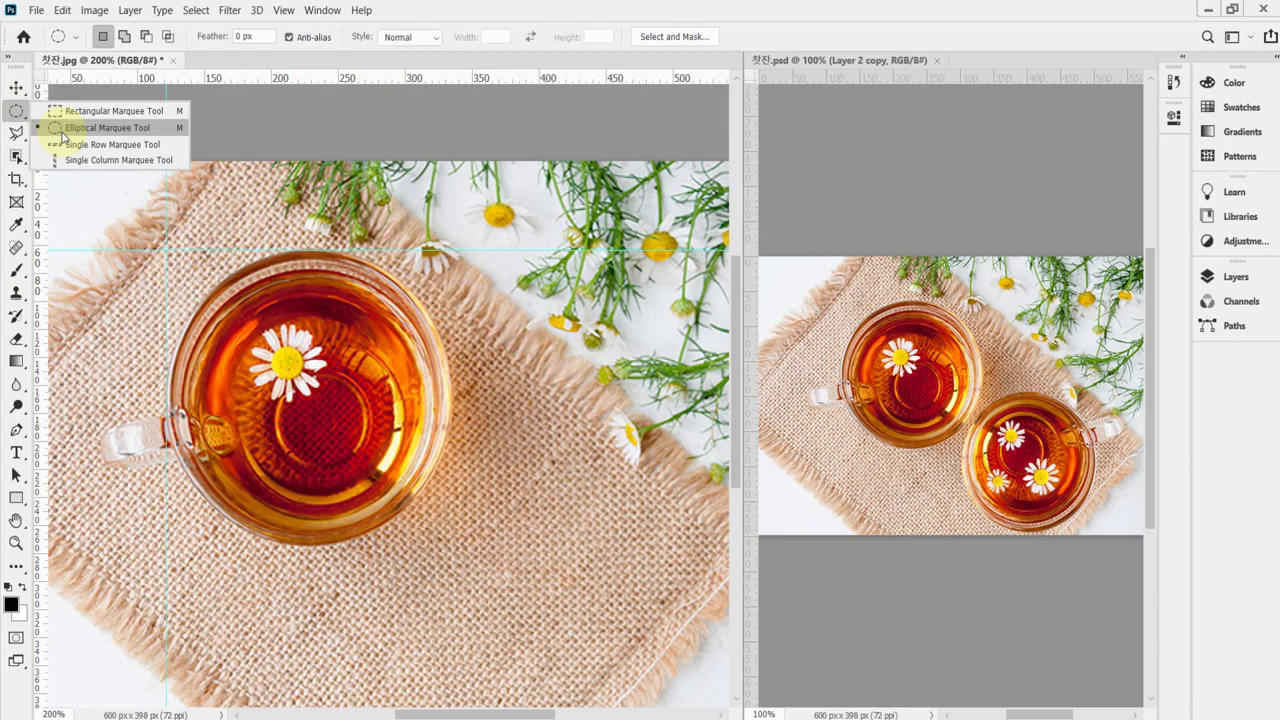
{"action": "left_click_drag", "start_coordinate": [62, 131], "coordinate": [63, 128]}
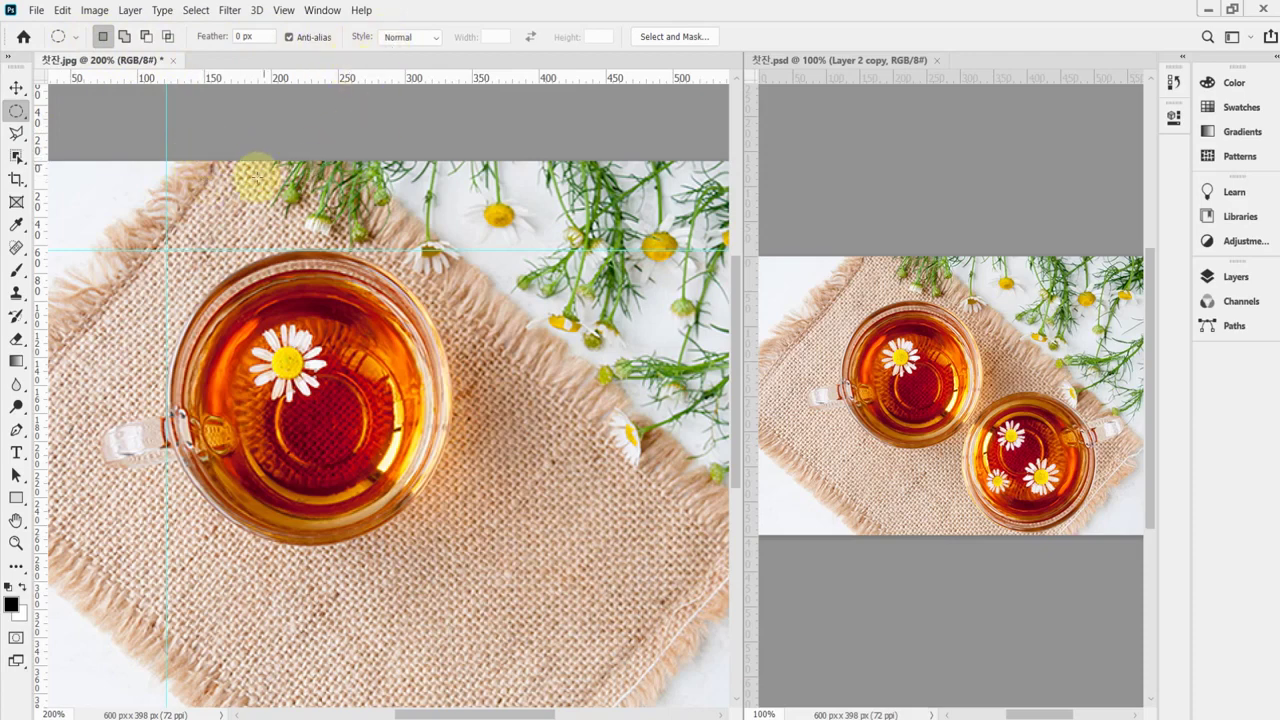
{"action": "left_click", "coordinate": [124, 36]}
{"action": "left_click", "coordinate": [146, 36]}
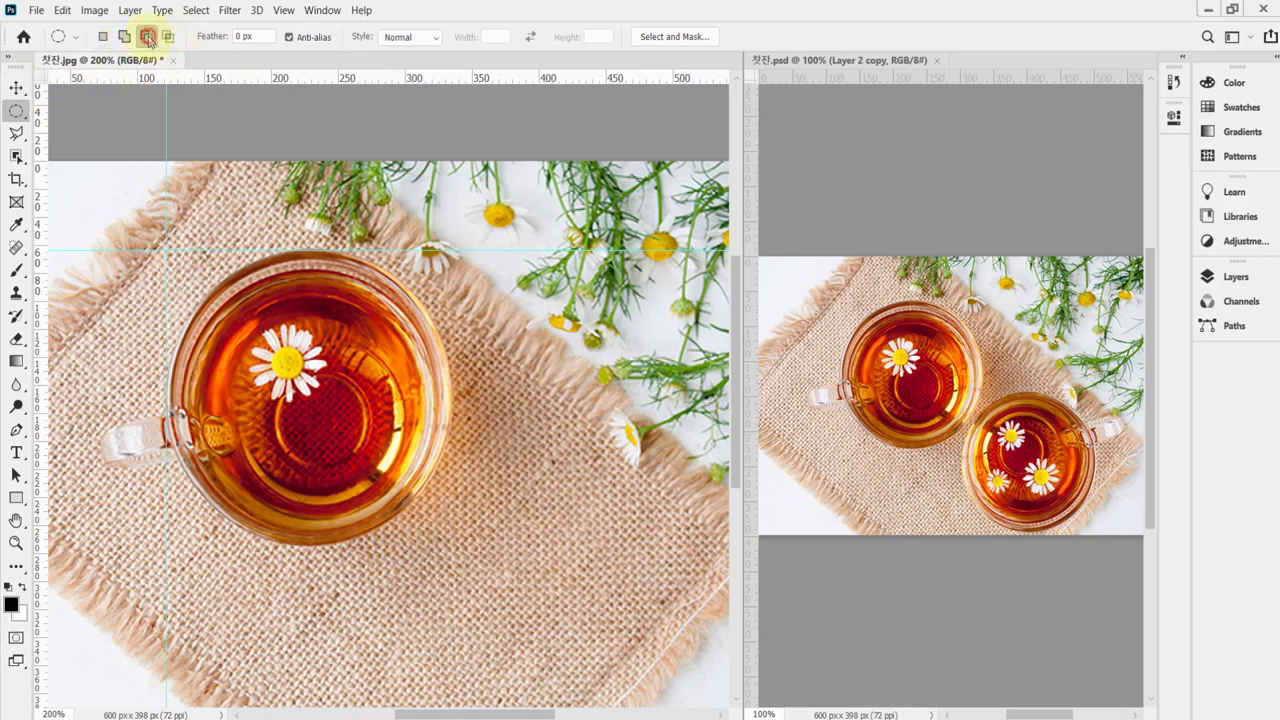
{"action": "left_click", "coordinate": [124, 36]}
{"action": "left_click", "coordinate": [102, 36]}
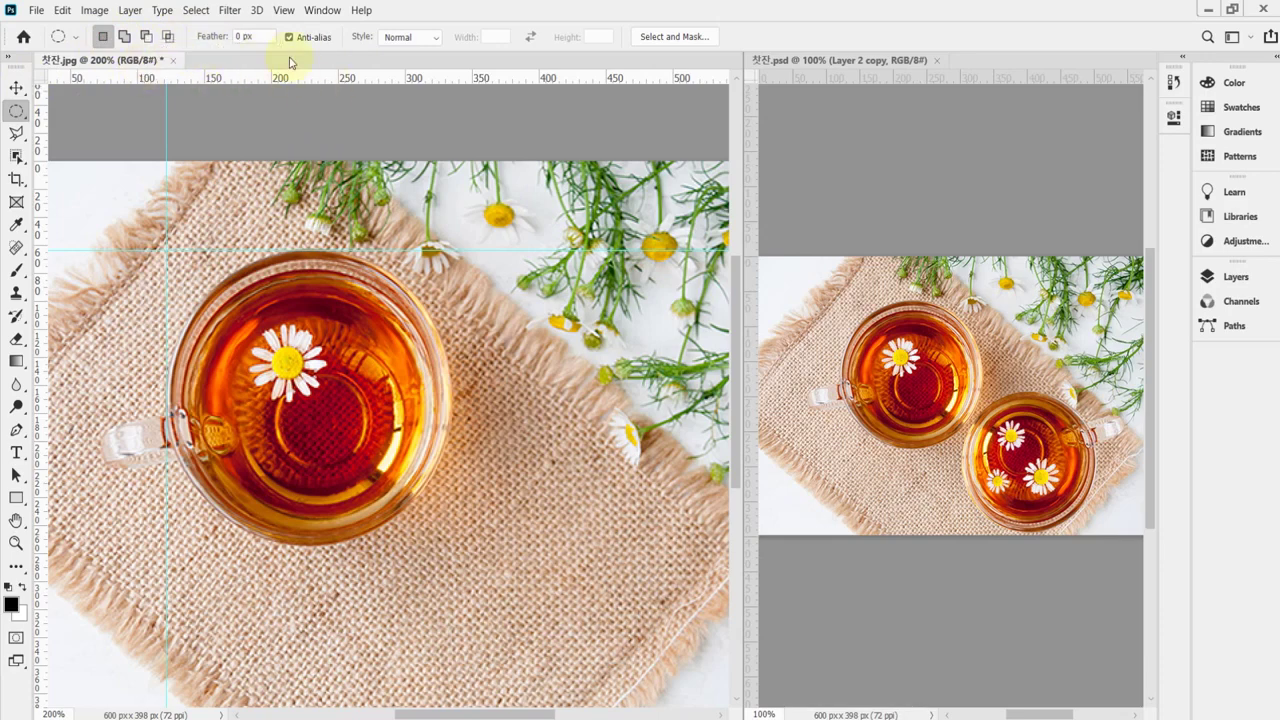
Reset the Elliptical Marquee tool and then all tools to their default settings.
{"action": "right_click", "coordinate": [58, 41]}
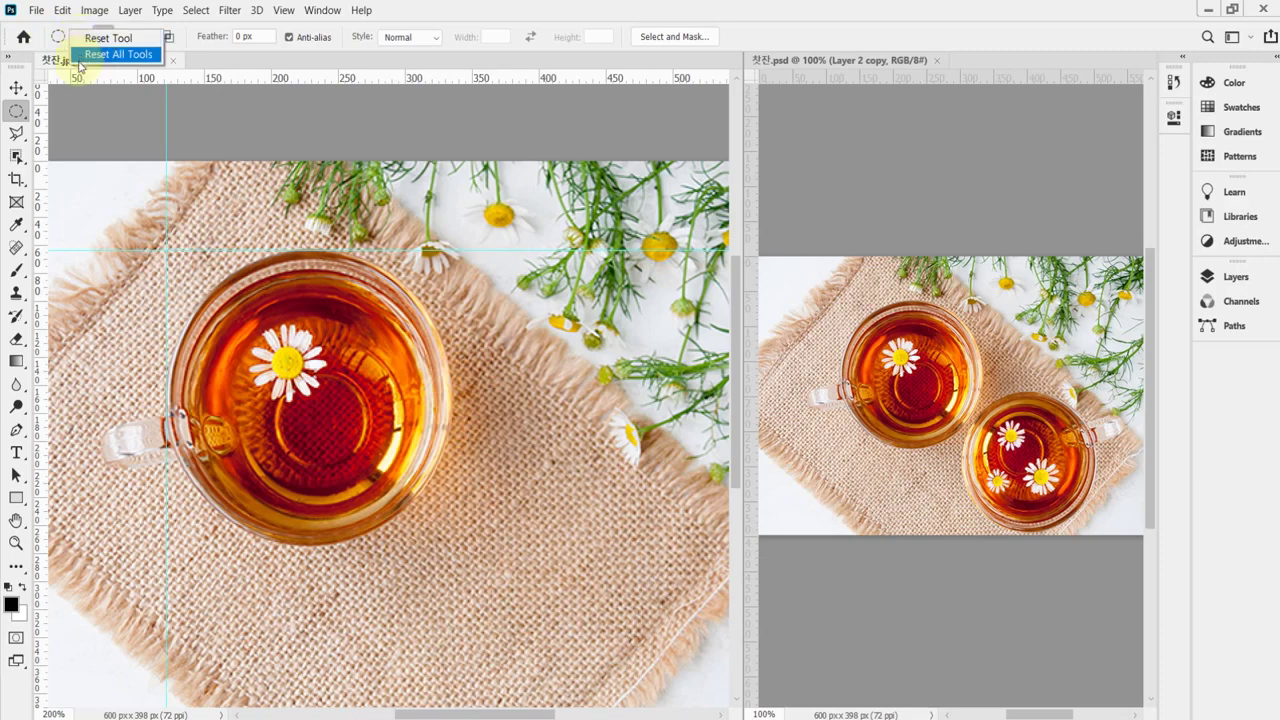
{"action": "left_click", "coordinate": [90, 38]}
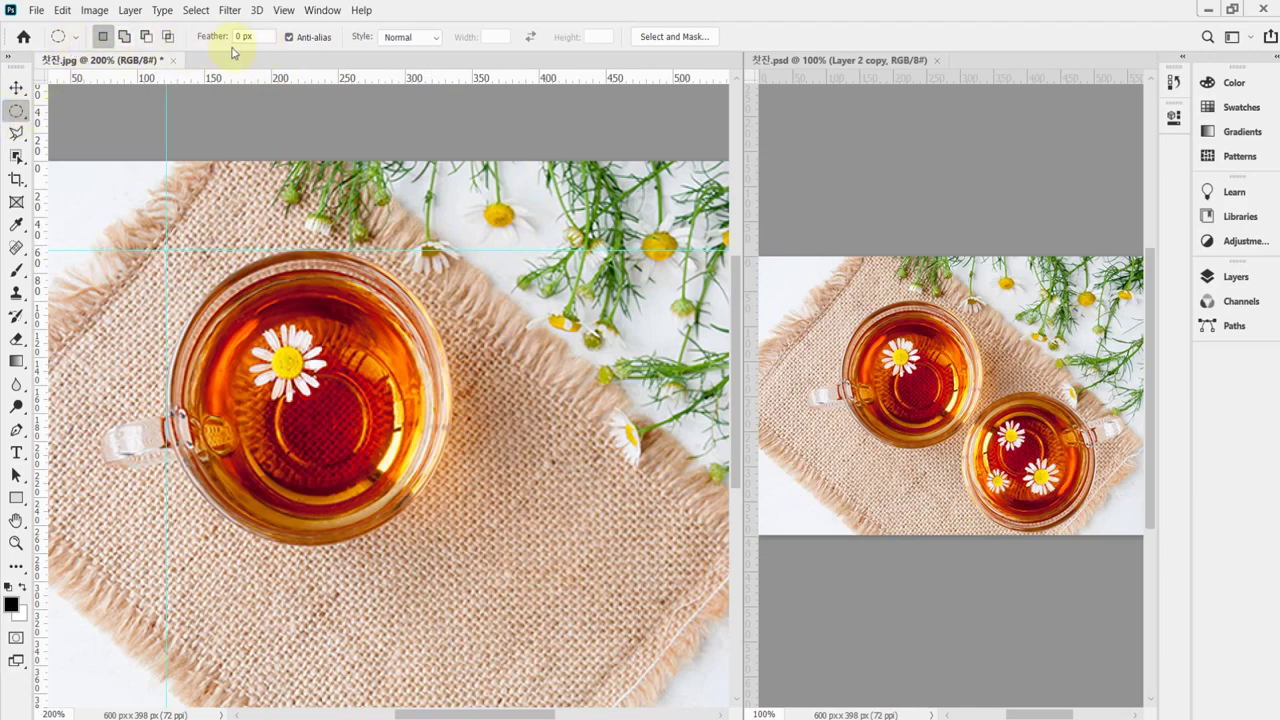
{"action": "right_click", "coordinate": [57, 37]}
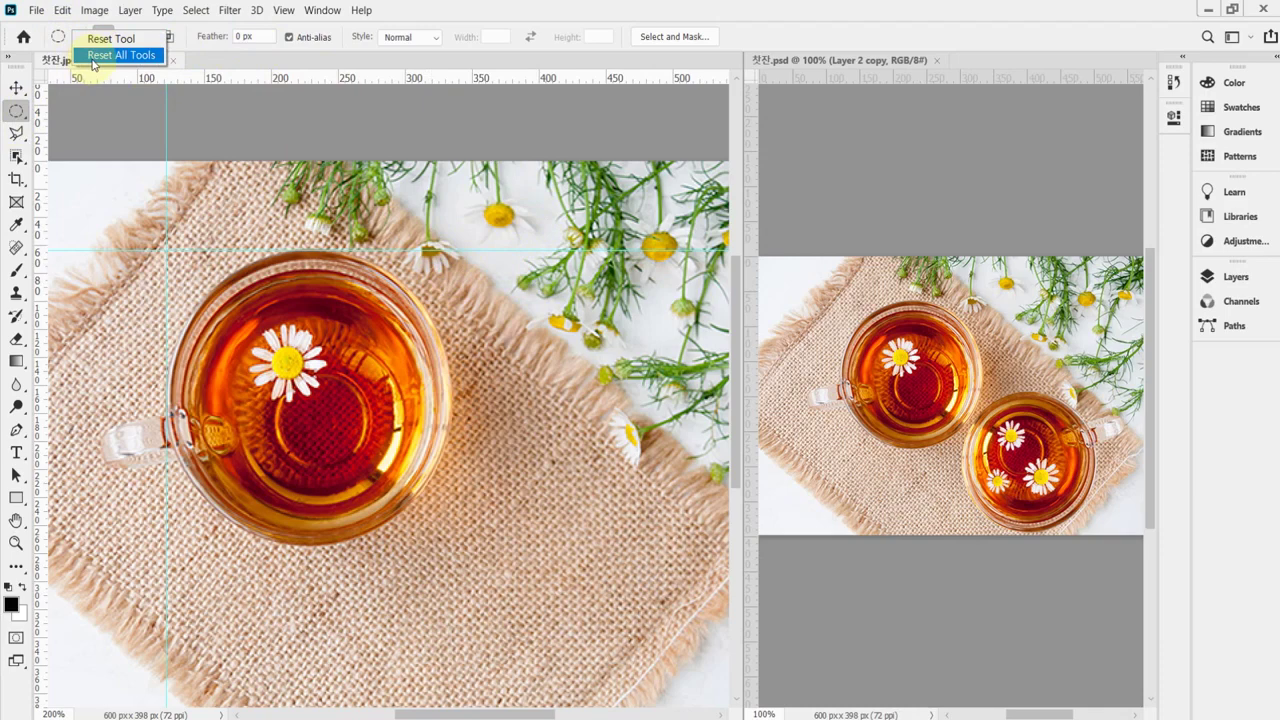
{"action": "left_click", "coordinate": [95, 56]}
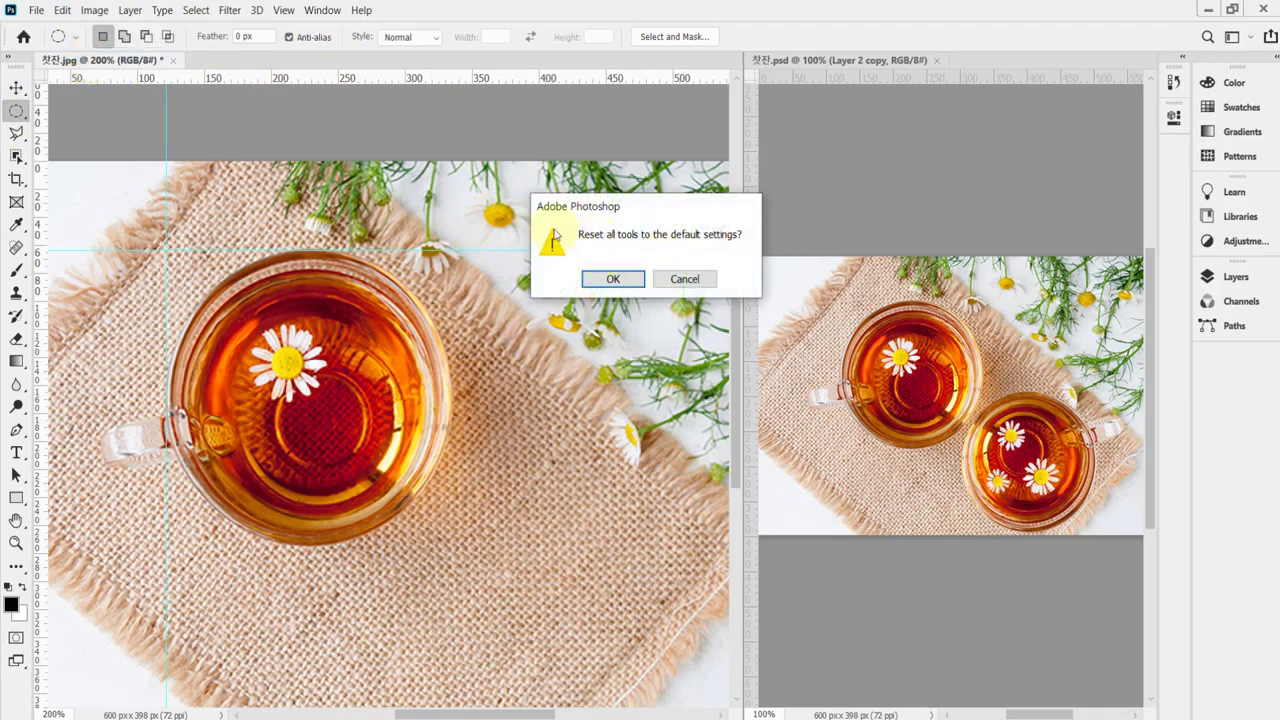
{"action": "left_click", "coordinate": [613, 280]}
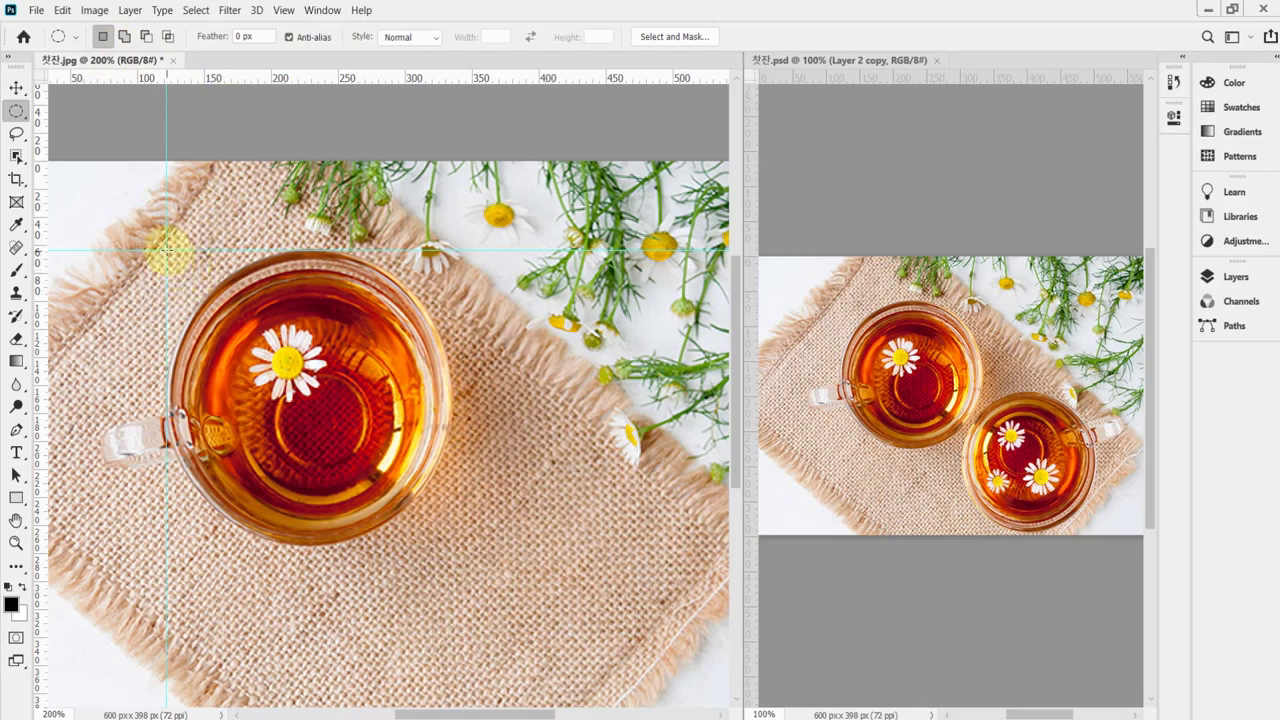
Select the cup's round body with an elliptical selection starting at the intersection of the two guides.
{"action": "left_click_drag", "start_coordinate": [167, 250], "coordinate": [451, 532]}
{"action": "key", "text": "ctrl+plus"}
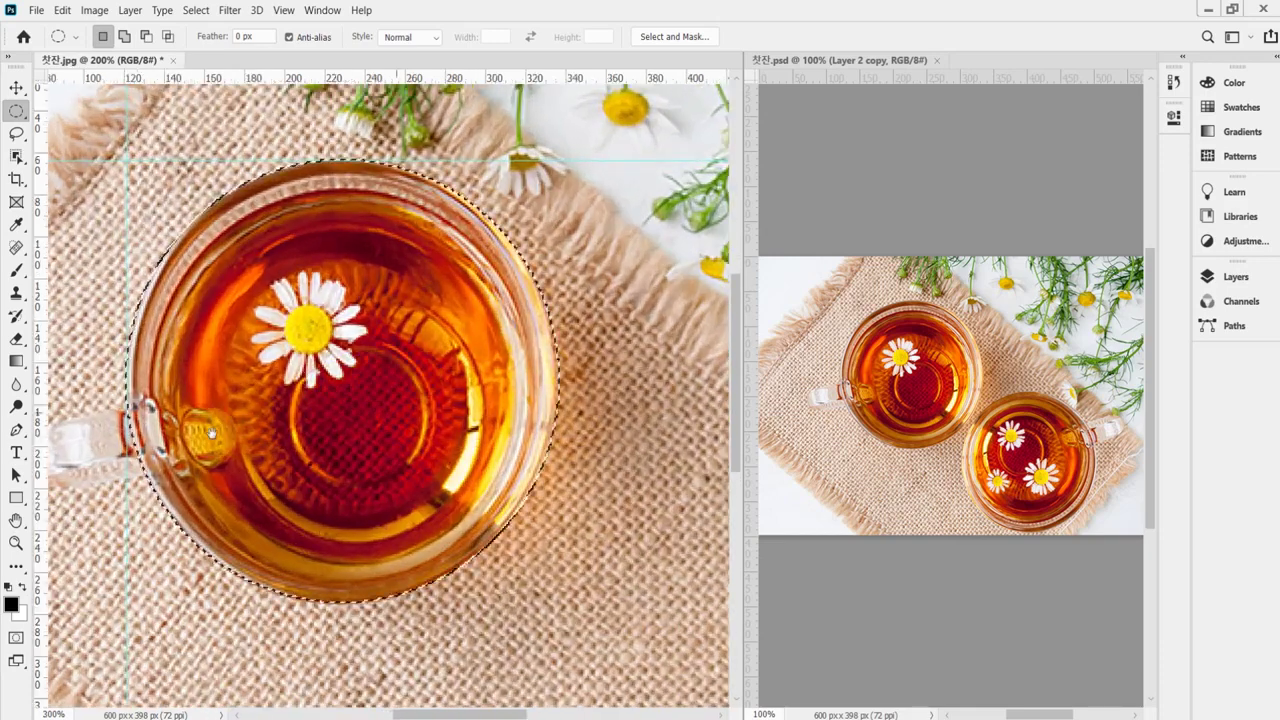
{"action": "left_click_drag", "start_coordinate": [386, 344], "coordinate": [312, 335]}
Add the cup's glass handle to the selection by tracing its outline with the Polygonal Lasso tool in Add to Selection mode.
{"action": "left_click", "coordinate": [17, 133]}
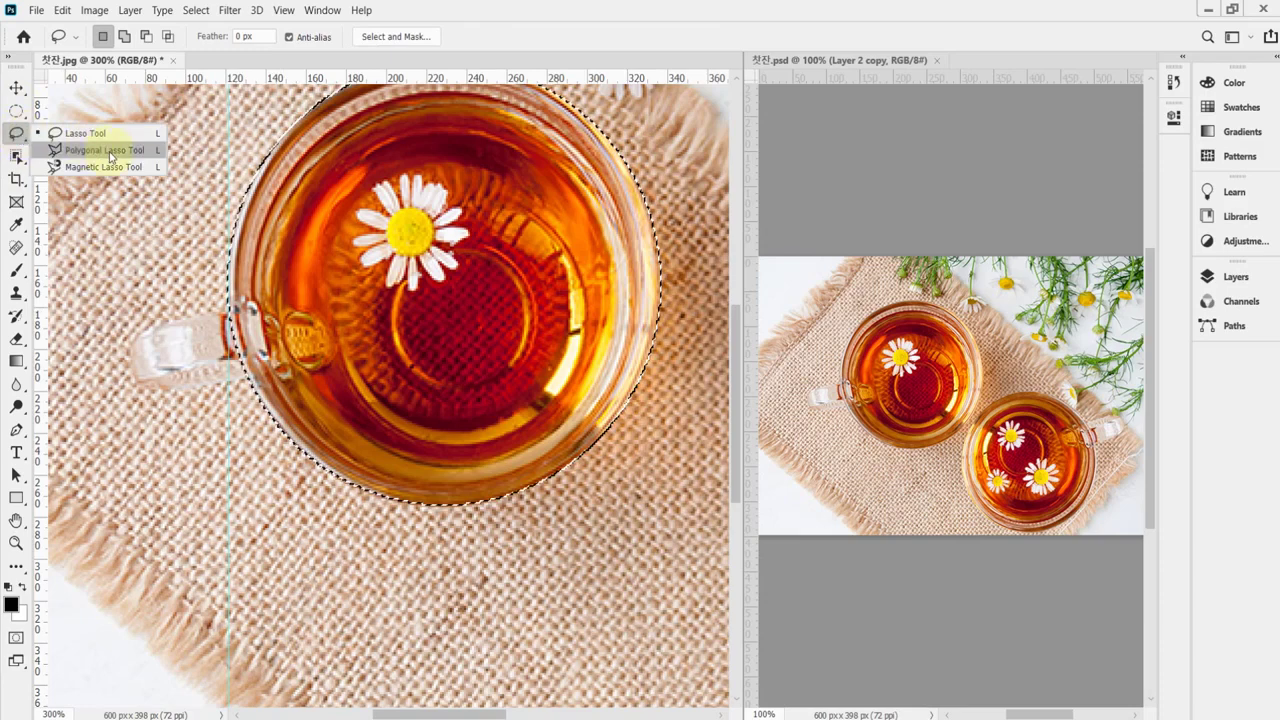
{"action": "left_click", "coordinate": [110, 156]}
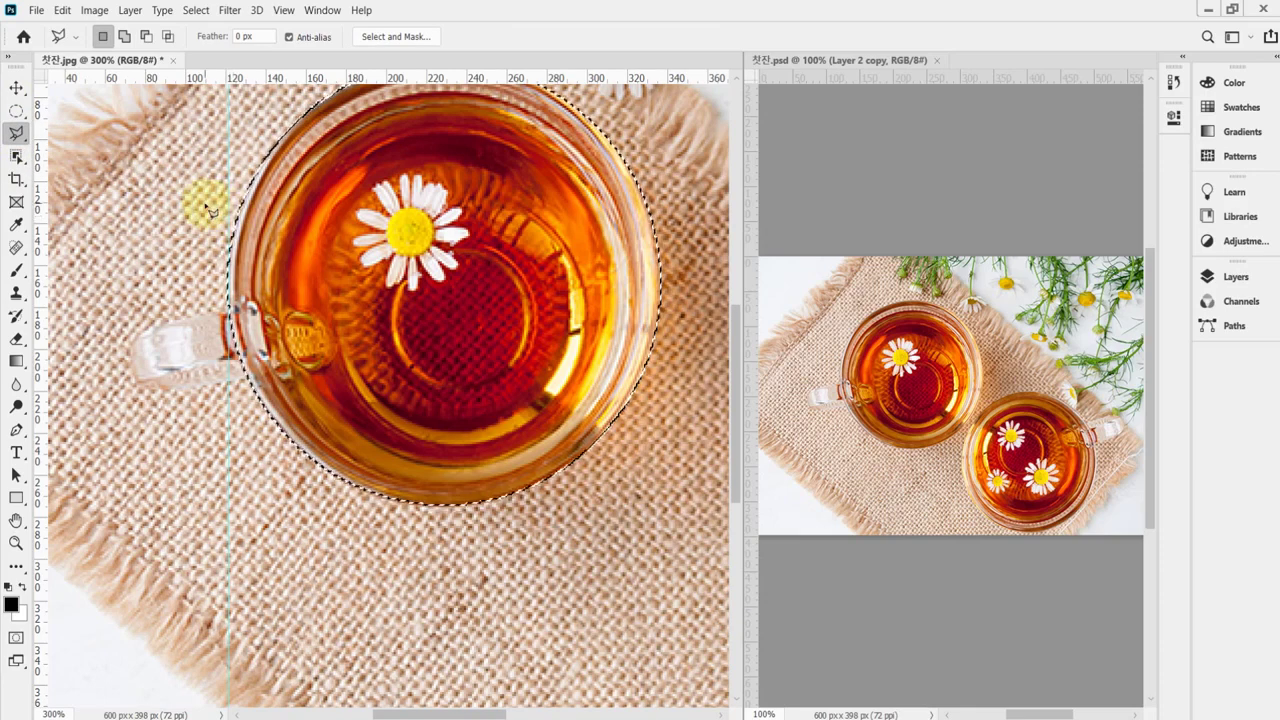
{"action": "left_click", "coordinate": [124, 37]}
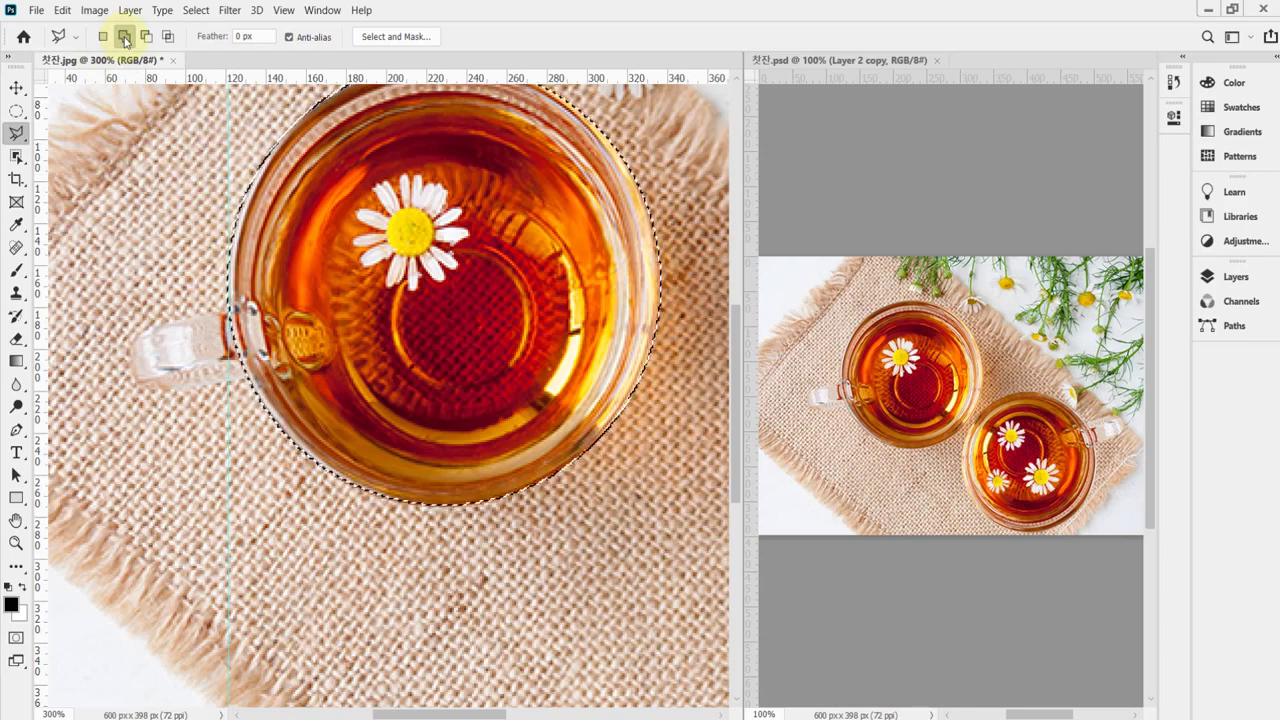
{"action": "left_click", "coordinate": [230, 376], "text": "ctrl"}
{"action": "left_click", "coordinate": [183, 370], "text": "ctrl"}
{"action": "left_click_drag", "start_coordinate": [183, 370], "coordinate": [306, 366]}
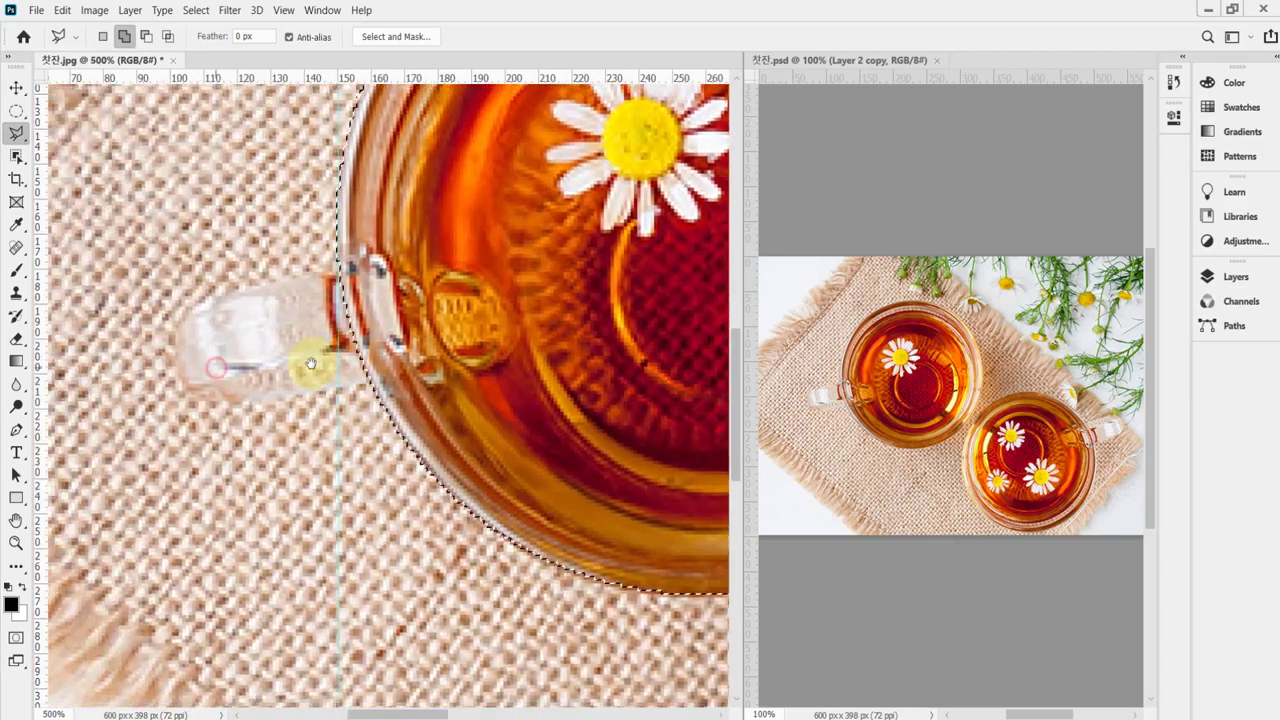
{"action": "left_click", "coordinate": [353, 266]}
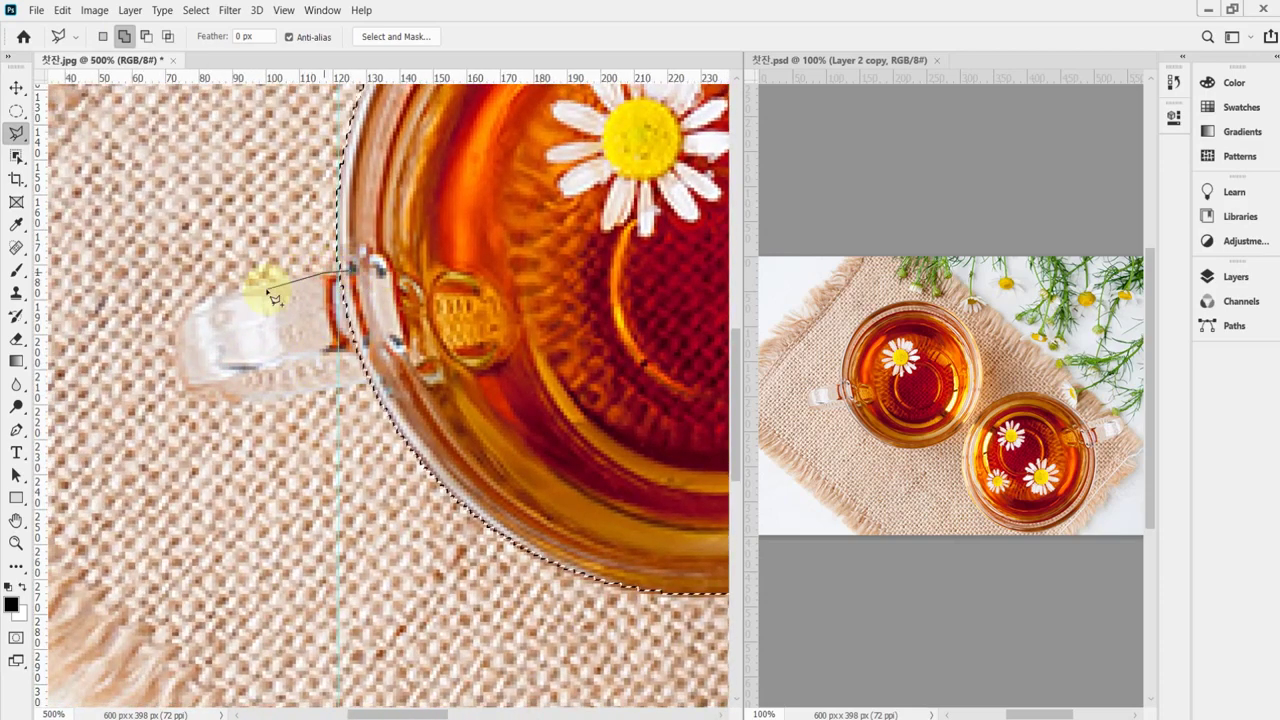
{"action": "left_click", "coordinate": [210, 297]}
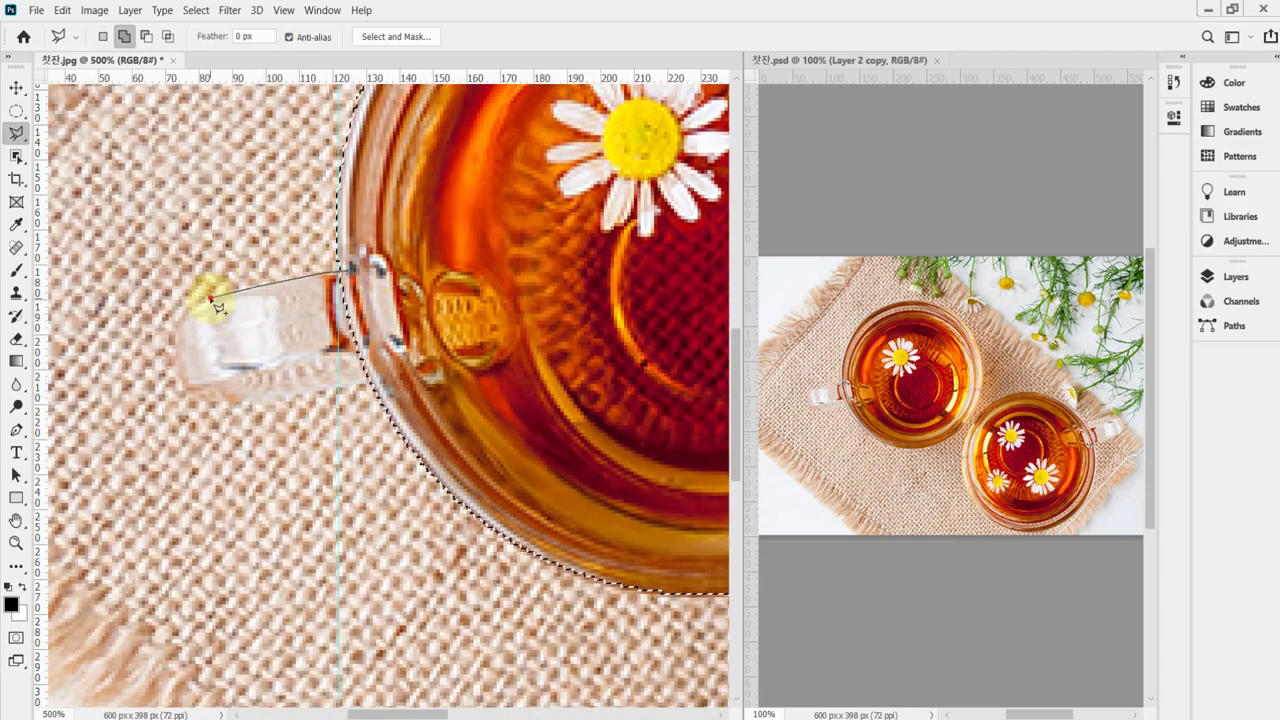
{"action": "left_click", "coordinate": [171, 340]}
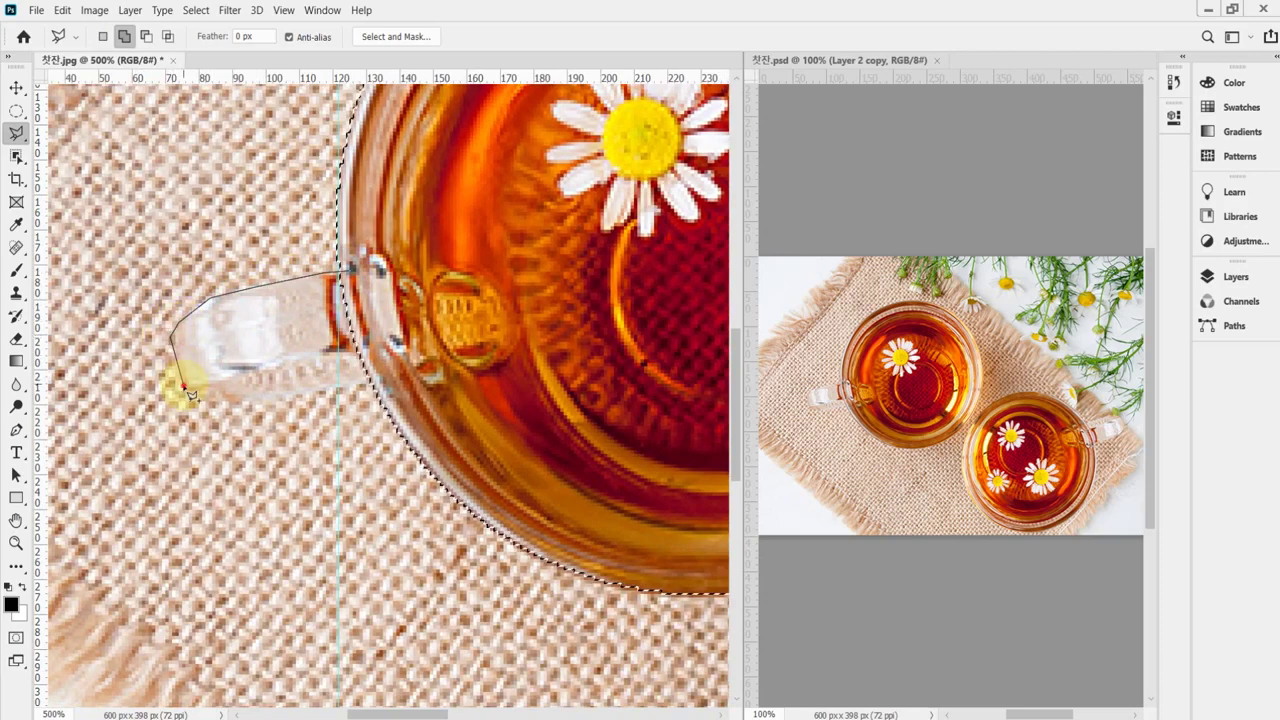
{"action": "left_click", "coordinate": [182, 385]}
{"action": "left_click", "coordinate": [213, 405]}
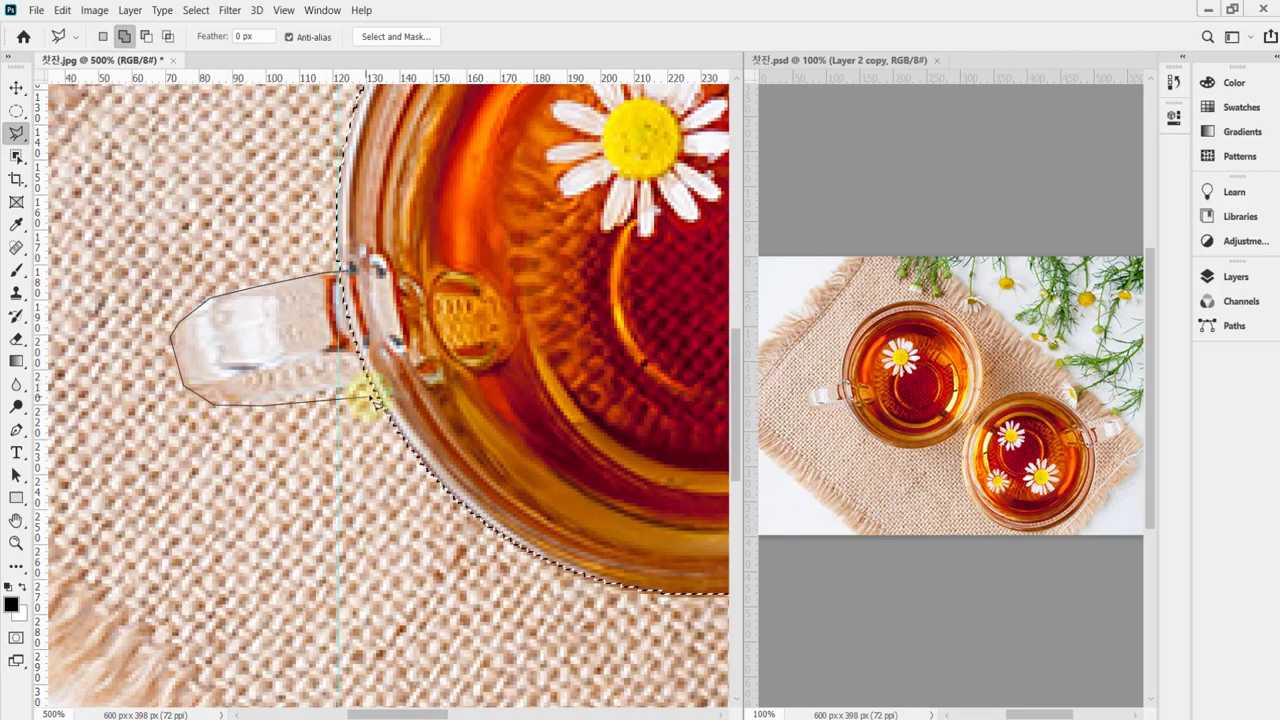
{"action": "left_click", "coordinate": [388, 380]}
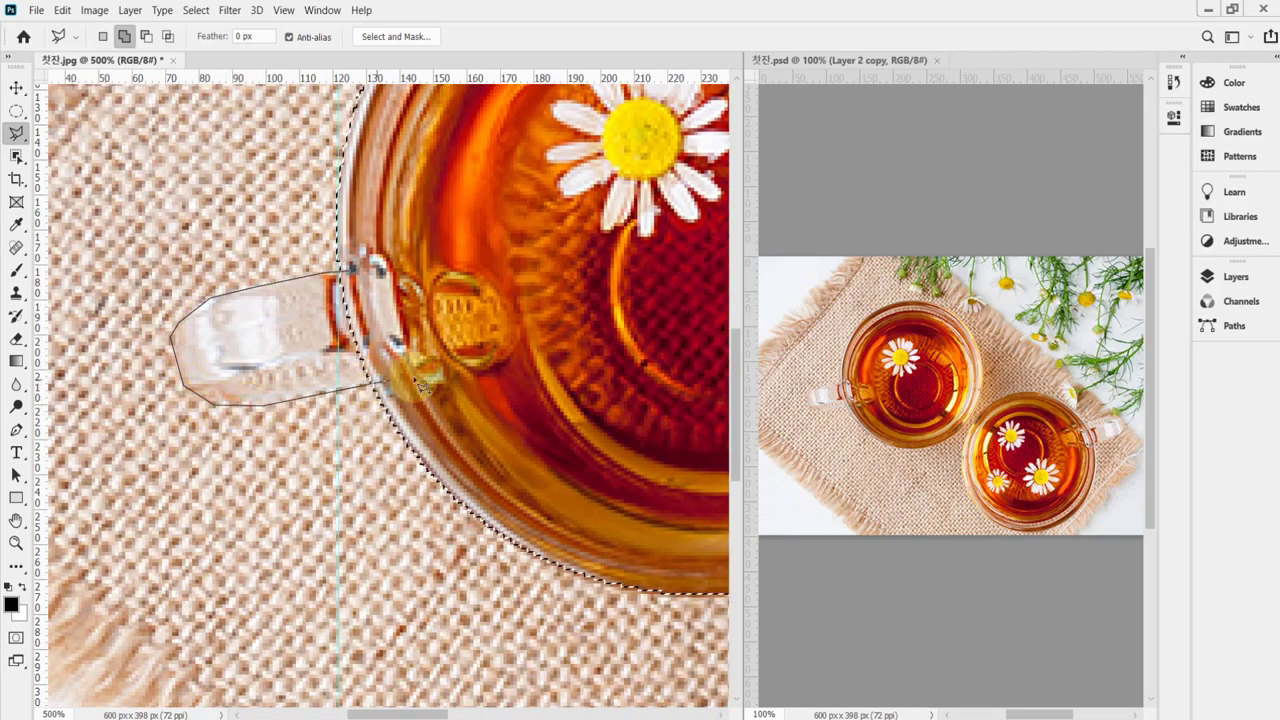
{"action": "double_click", "coordinate": [517, 362]}
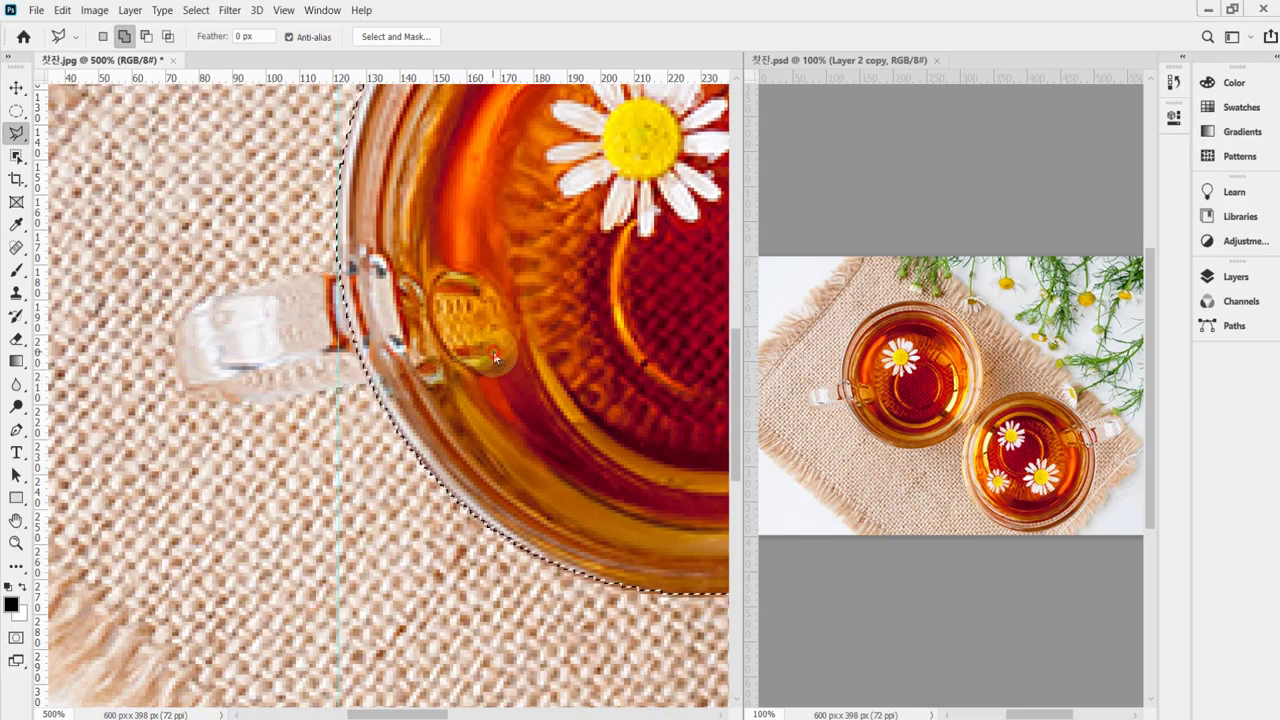
Copy the selected cup and handle to a new layer.
{"action": "scroll", "coordinate": [515, 353], "scroll_direction": "down", "scroll_amount": 2}
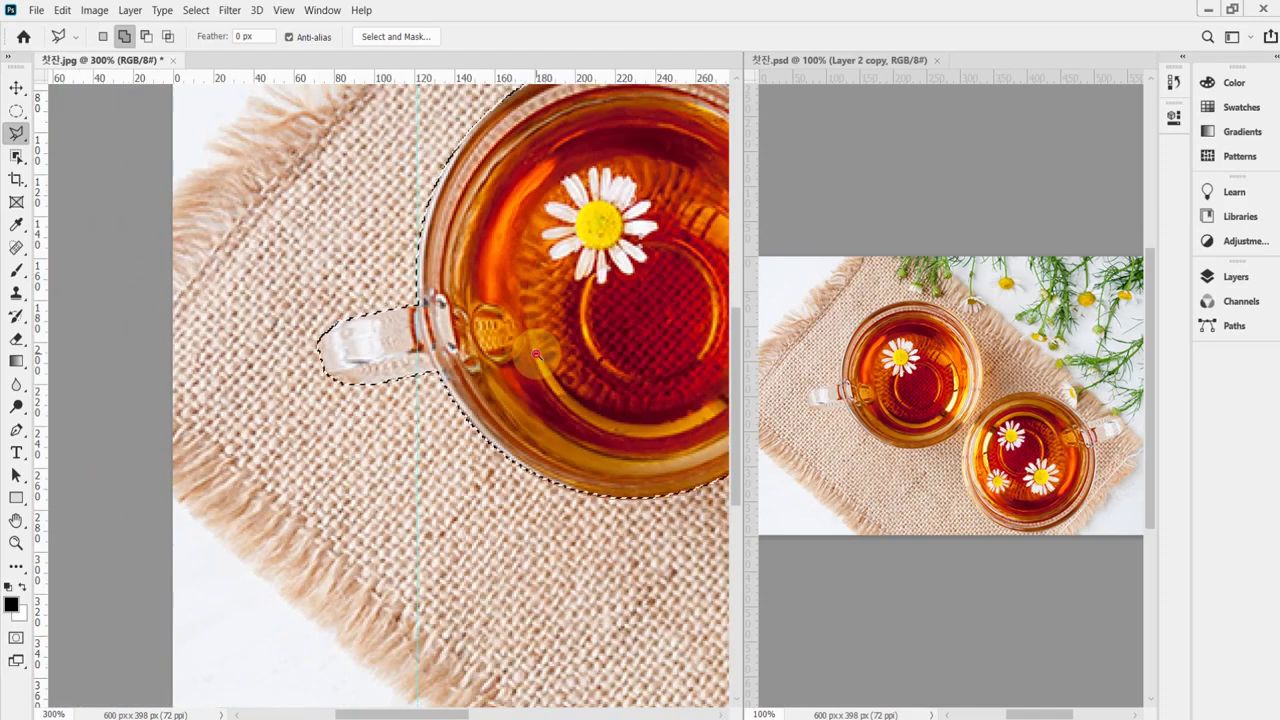
{"action": "scroll", "coordinate": [536, 354], "scroll_direction": "down", "scroll_amount": 3}
{"action": "scroll", "coordinate": [340, 340], "scroll_direction": "up", "scroll_amount": 1}
{"action": "left_click_drag", "start_coordinate": [340, 340], "coordinate": [273, 366]}
{"action": "scroll", "coordinate": [284, 356], "scroll_direction": "up", "scroll_amount": 1}
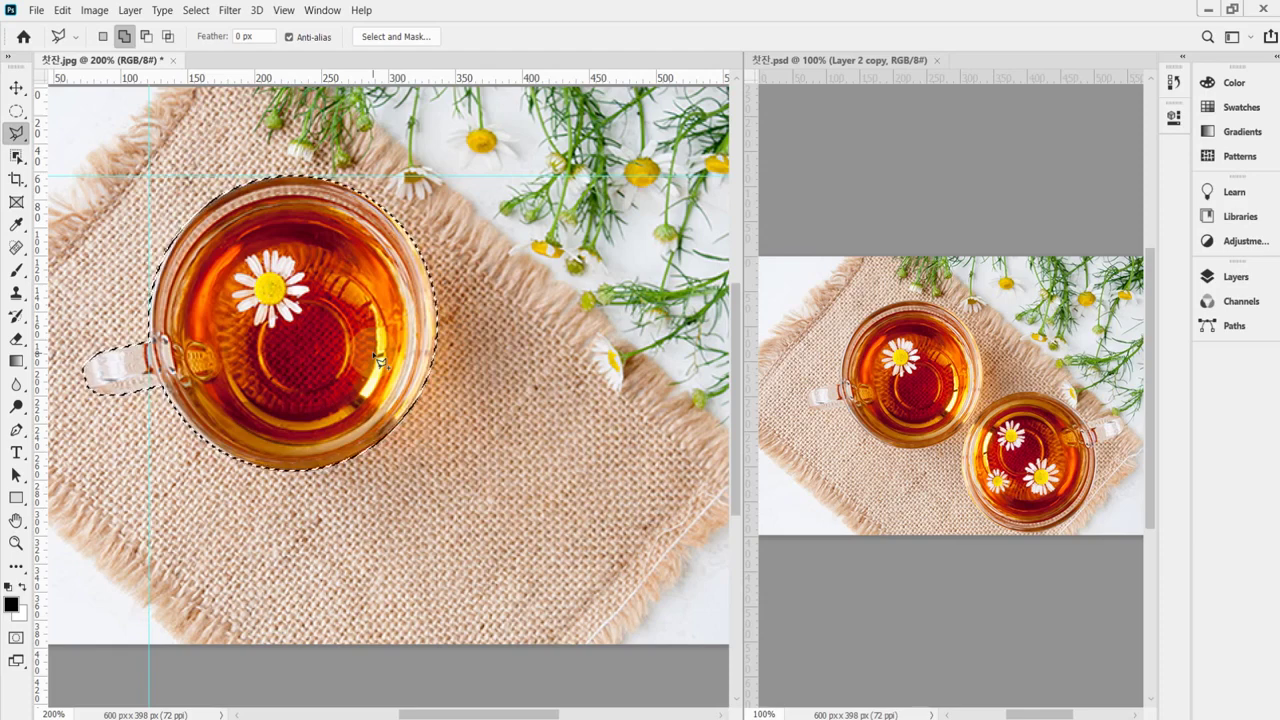
{"action": "key", "text": "ctrl+j"}
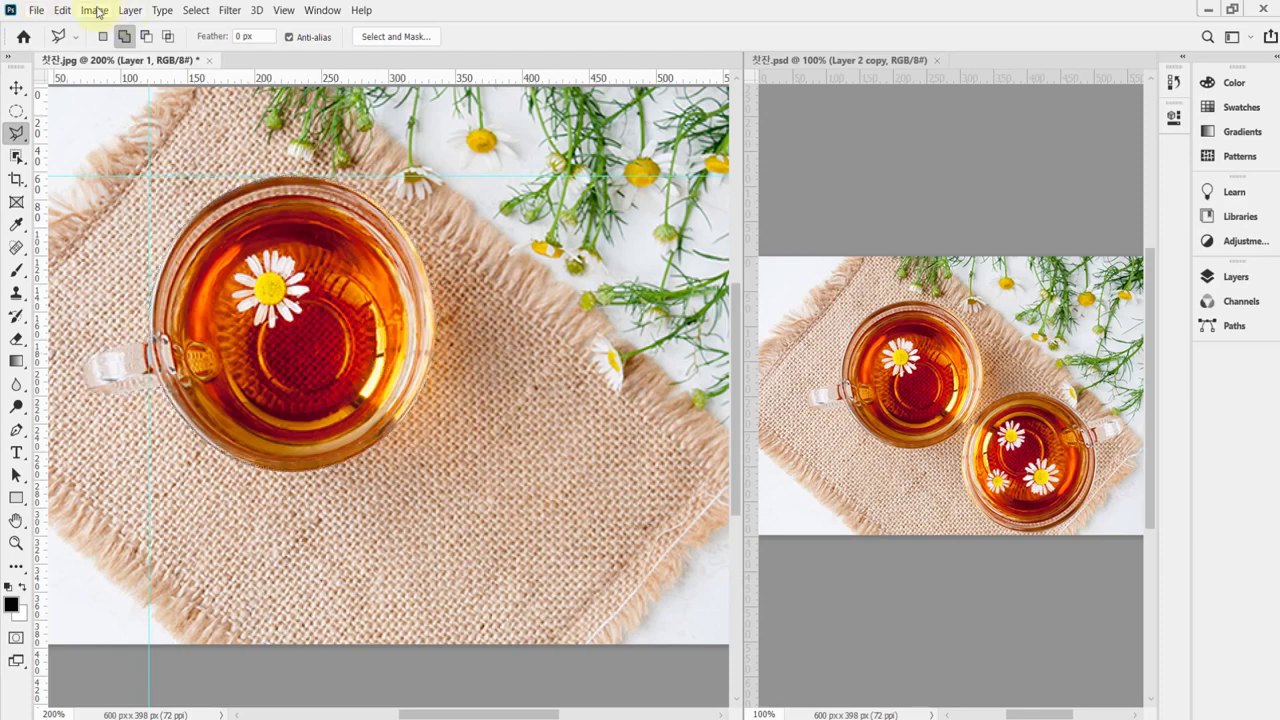
Look up the Layer Via Copy command and check the copied cup by briefly hiding the Background layer.
{"action": "left_click", "coordinate": [130, 12]}
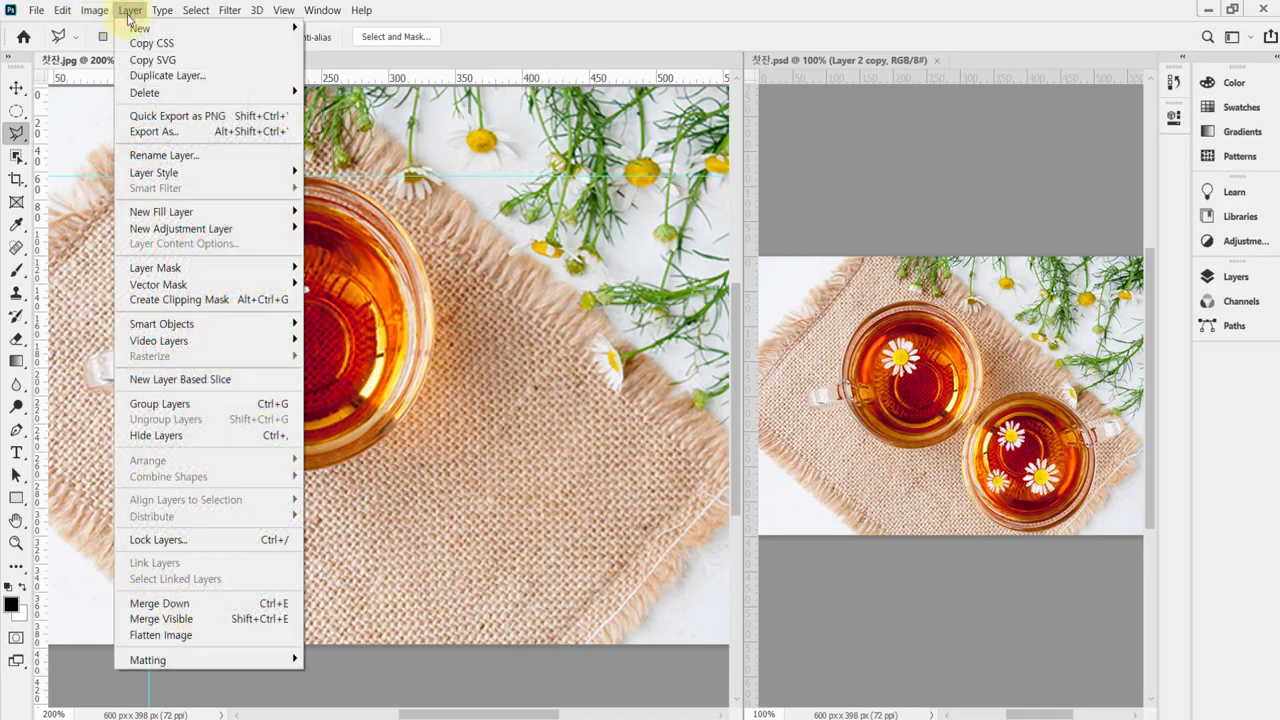
{"action": "mouse_move", "coordinate": [140, 28]}
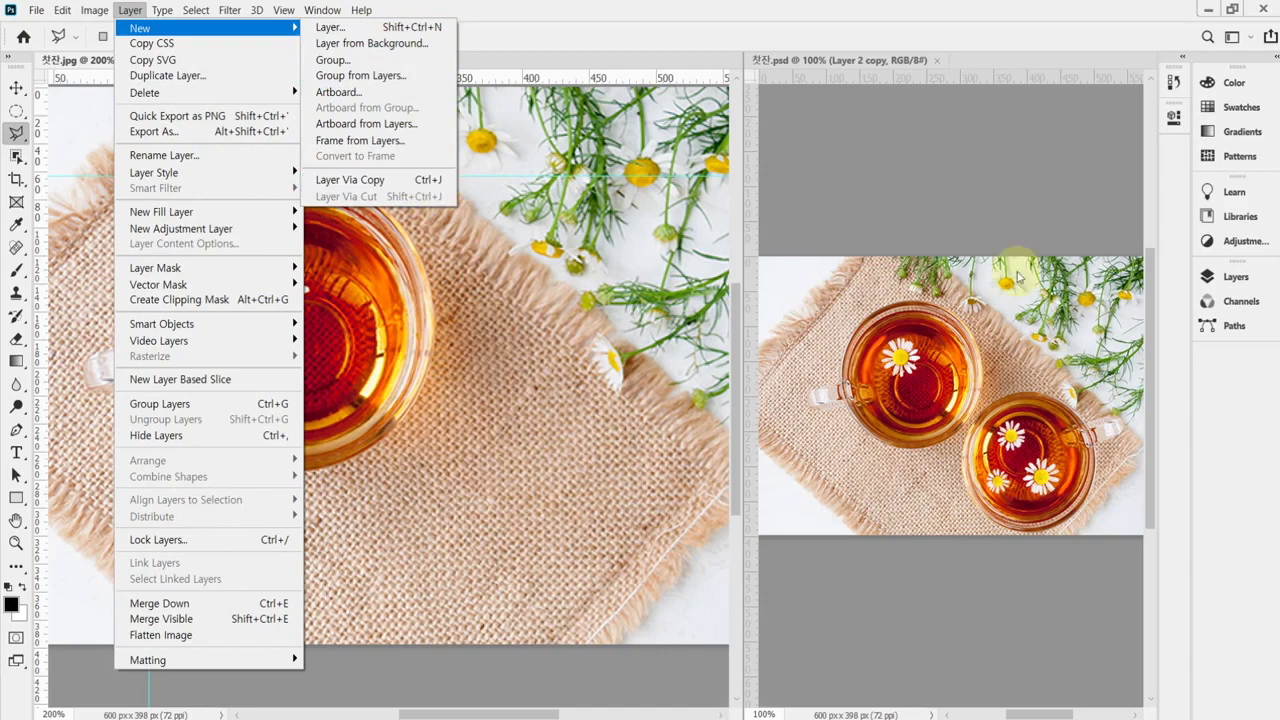
{"action": "left_click", "coordinate": [1250, 285]}
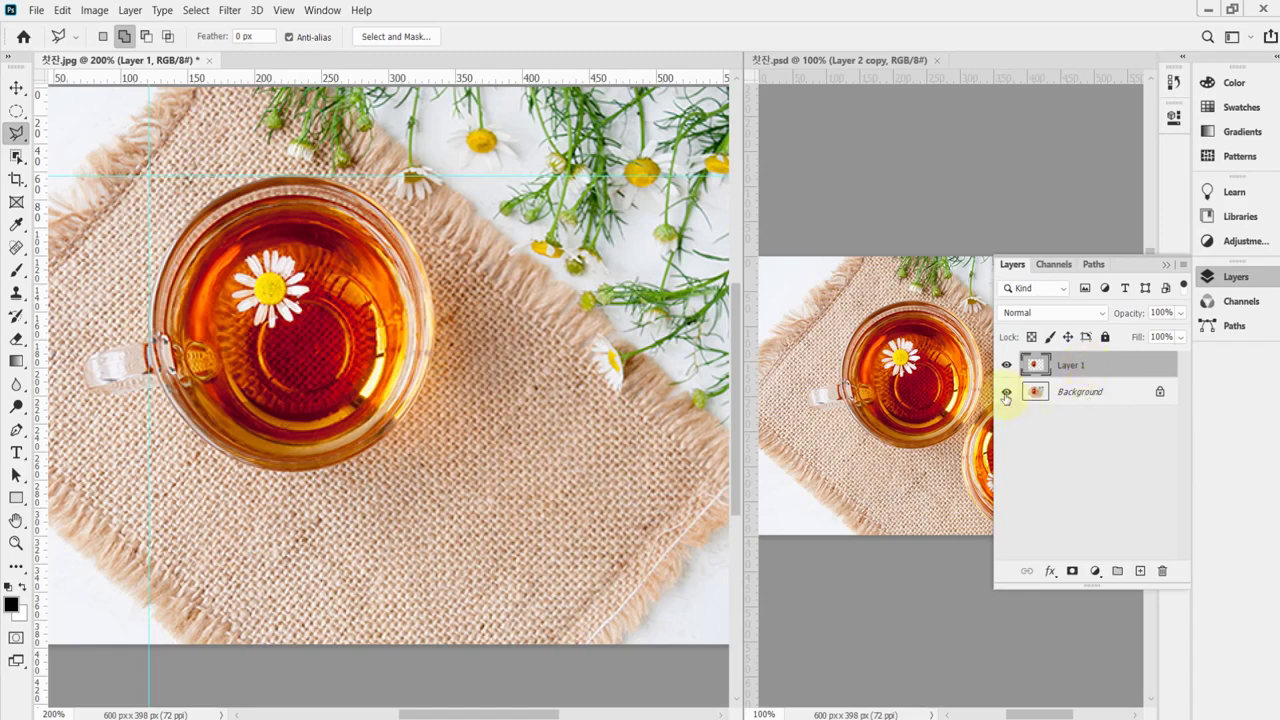
{"action": "left_click", "coordinate": [1006, 394]}
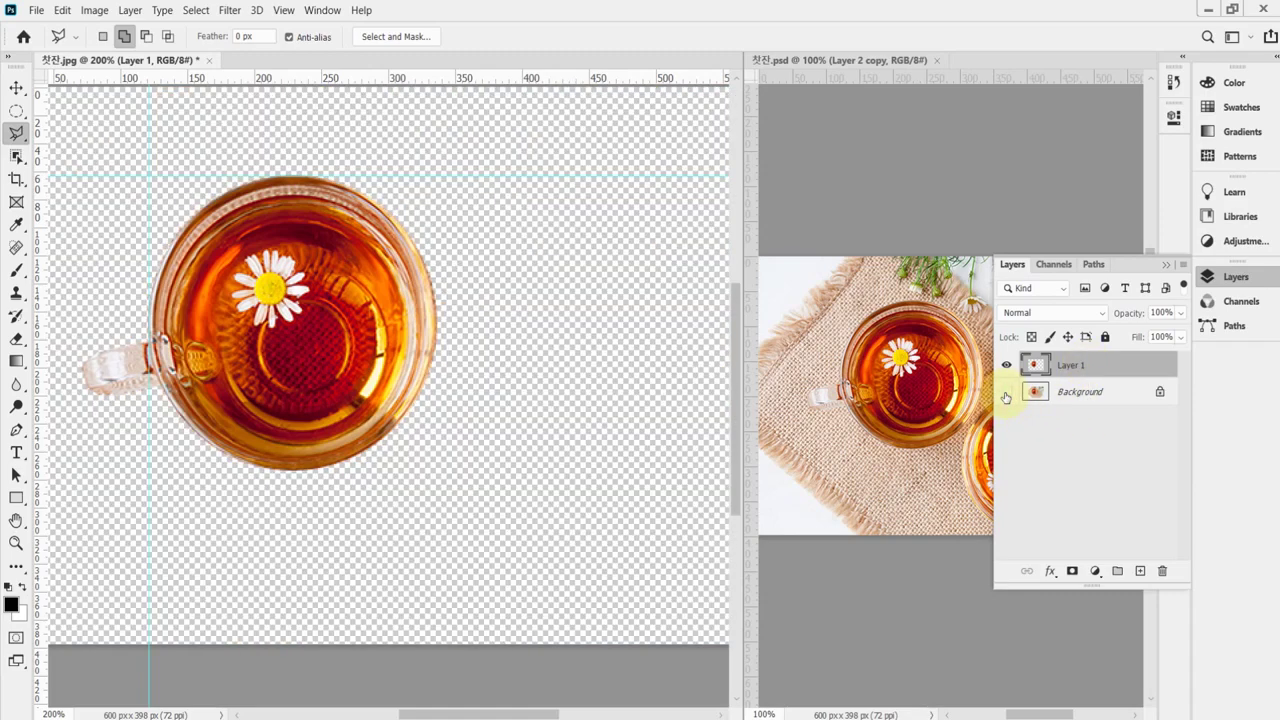
{"action": "left_click", "coordinate": [1006, 392]}
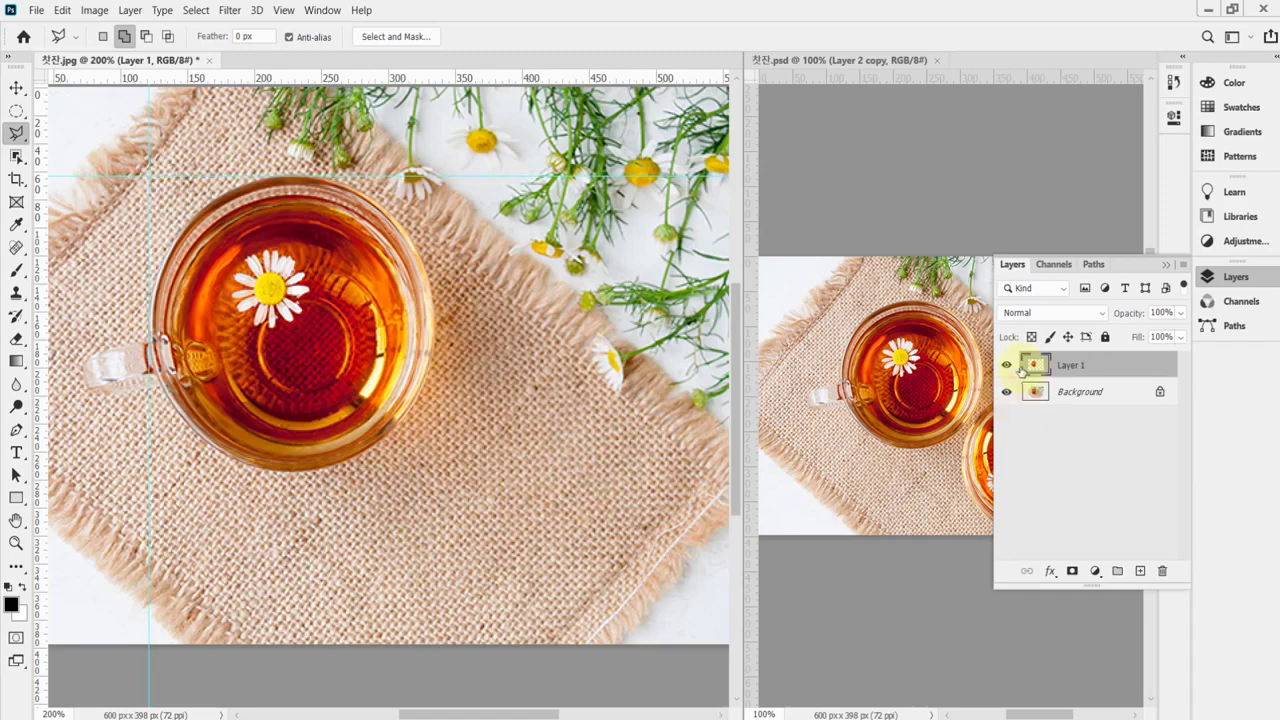
Check the copied cup by briefly hiding Layer 1 and showing it again.
{"action": "left_click", "coordinate": [1007, 366]}
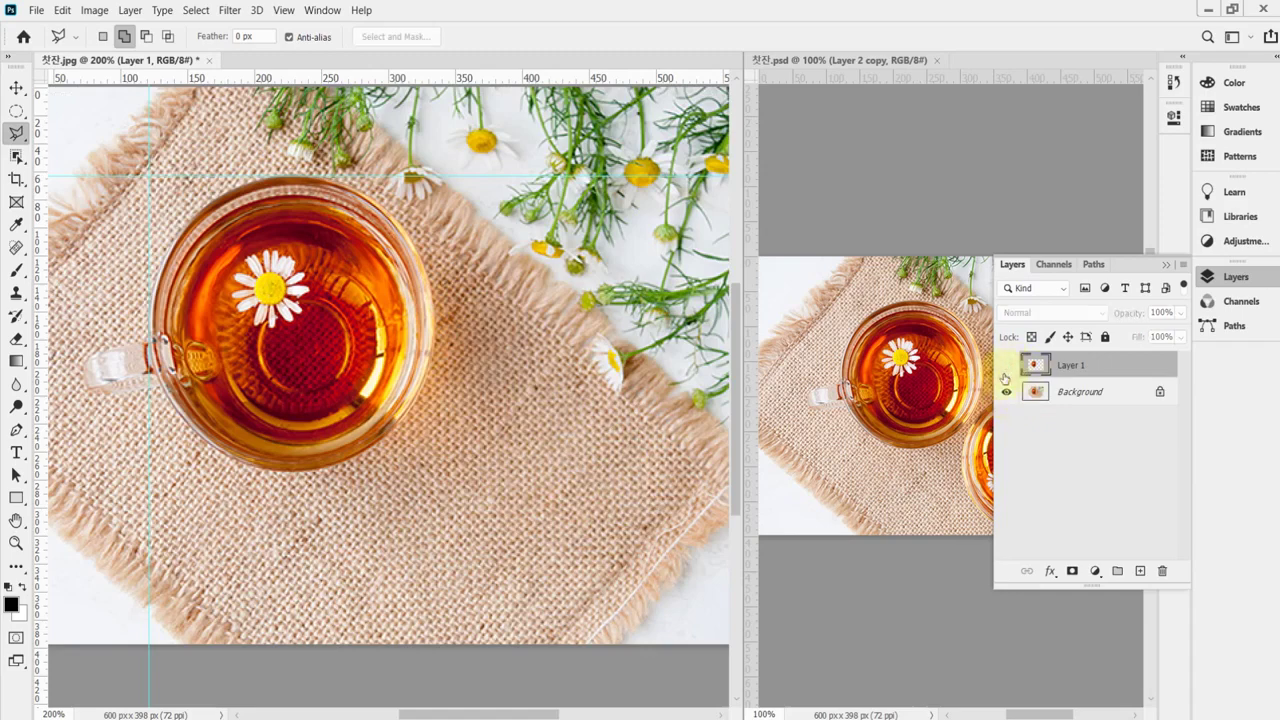
{"action": "left_click", "coordinate": [1007, 366]}
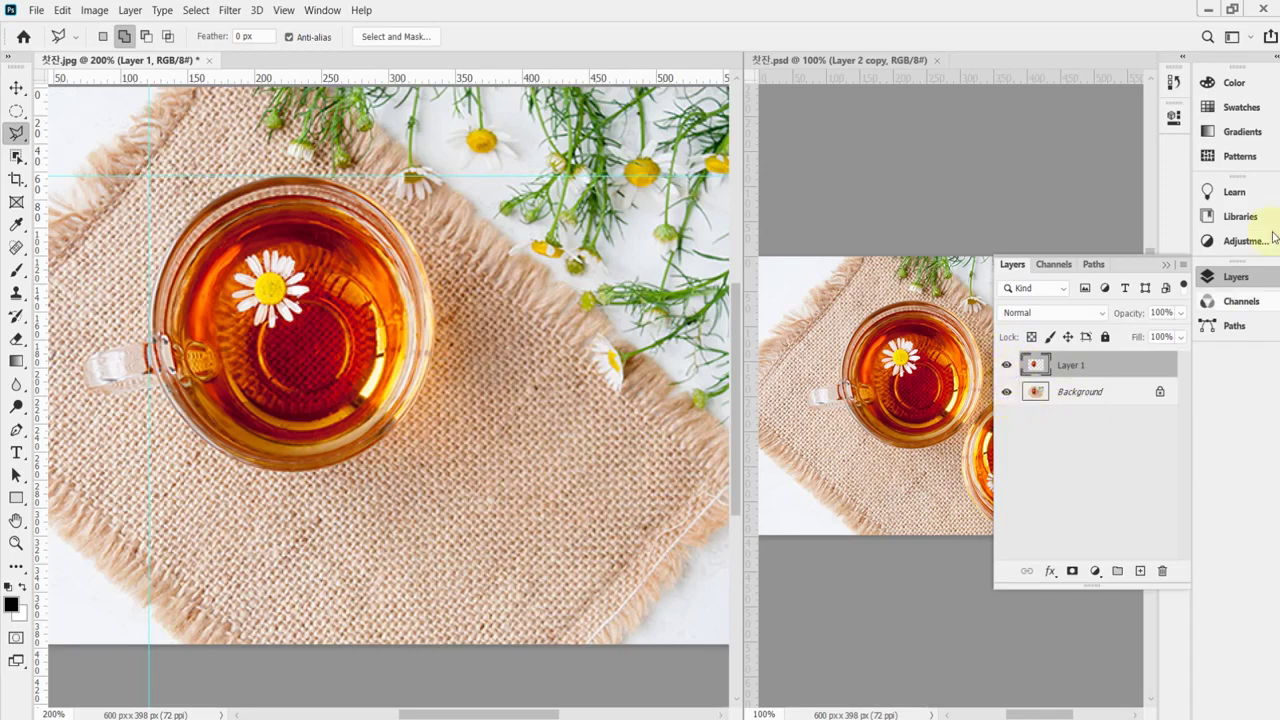
{"action": "left_click", "coordinate": [1235, 279]}
Free Transform the copied cup: move it below and right of the original and rotate it about 166° so its handle points to the upper right.
{"action": "left_click_drag", "start_coordinate": [554, 469], "coordinate": [508, 424]}
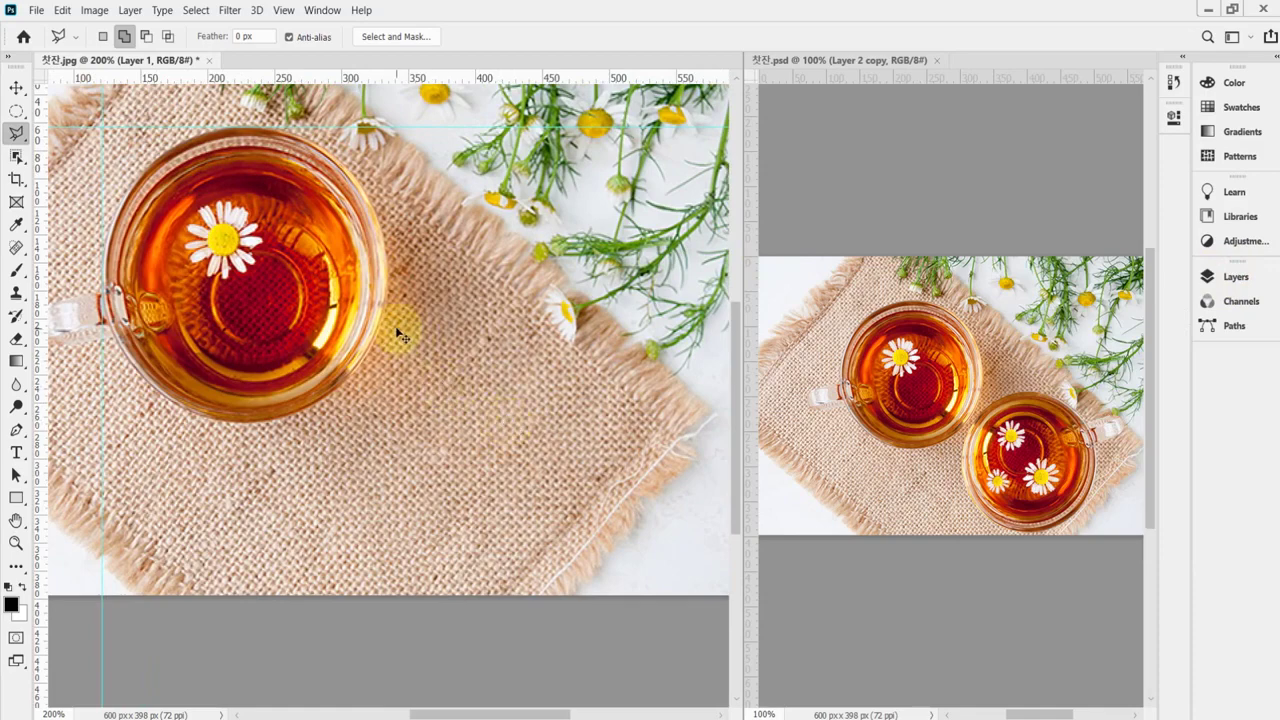
{"action": "key", "text": "ctrl+t"}
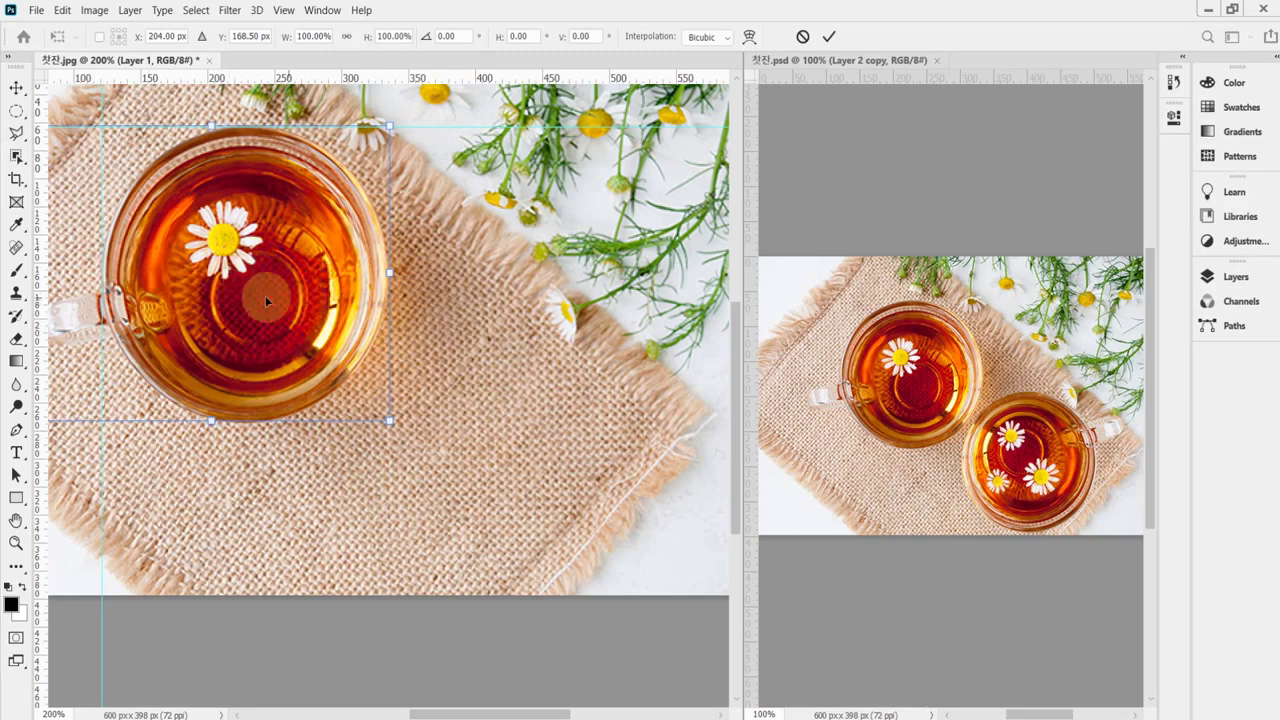
{"action": "left_click_drag", "start_coordinate": [270, 314], "coordinate": [540, 484]}
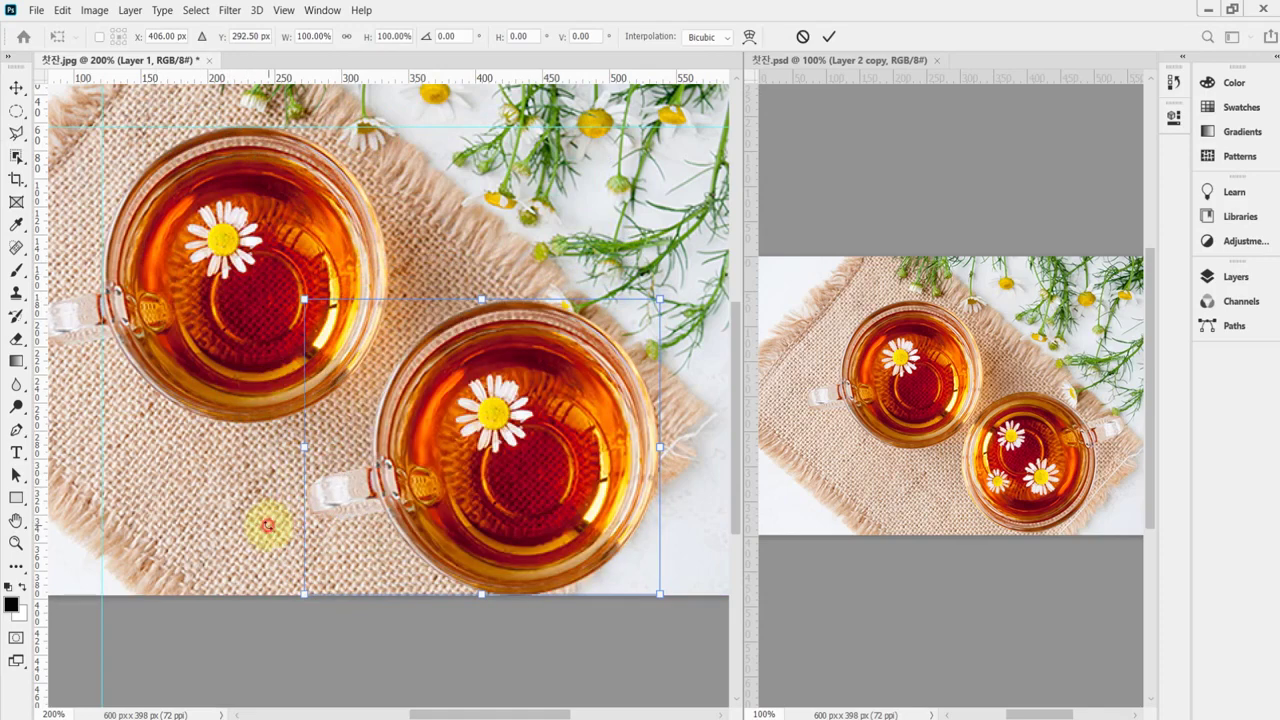
{"action": "left_click_drag", "start_coordinate": [268, 524], "coordinate": [672, 358]}
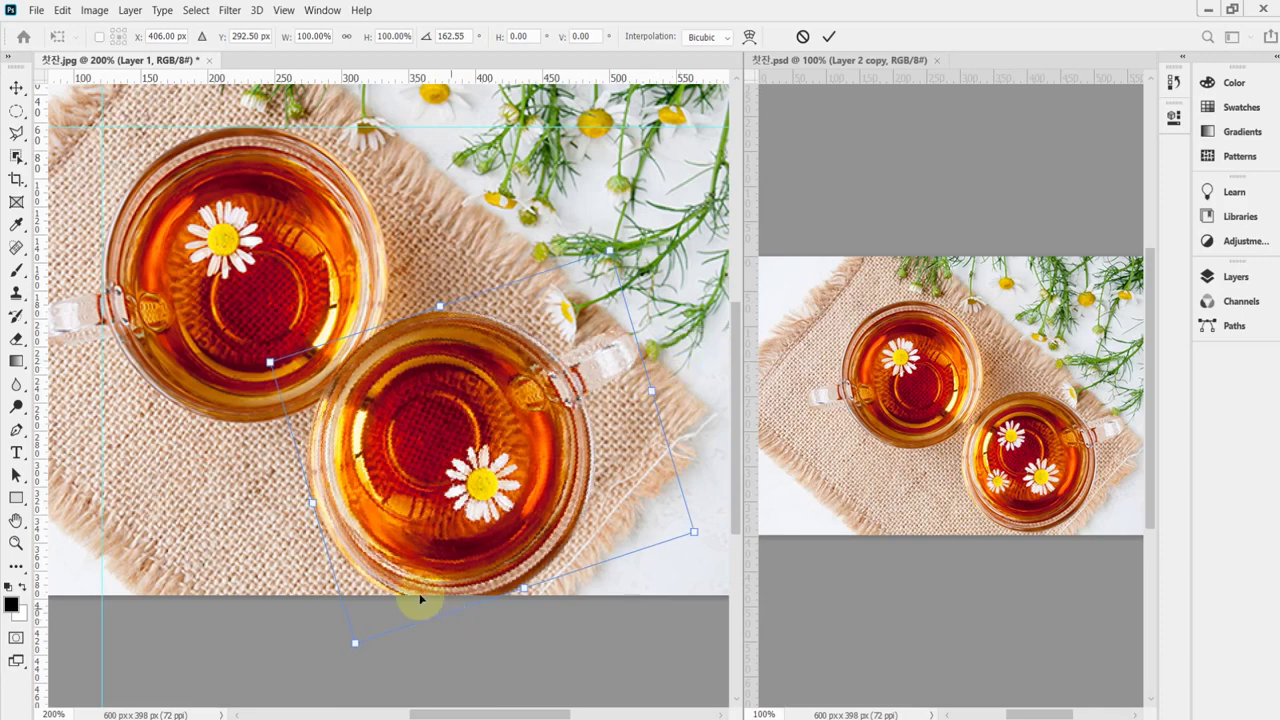
{"action": "left_click_drag", "start_coordinate": [543, 633], "coordinate": [572, 652]}
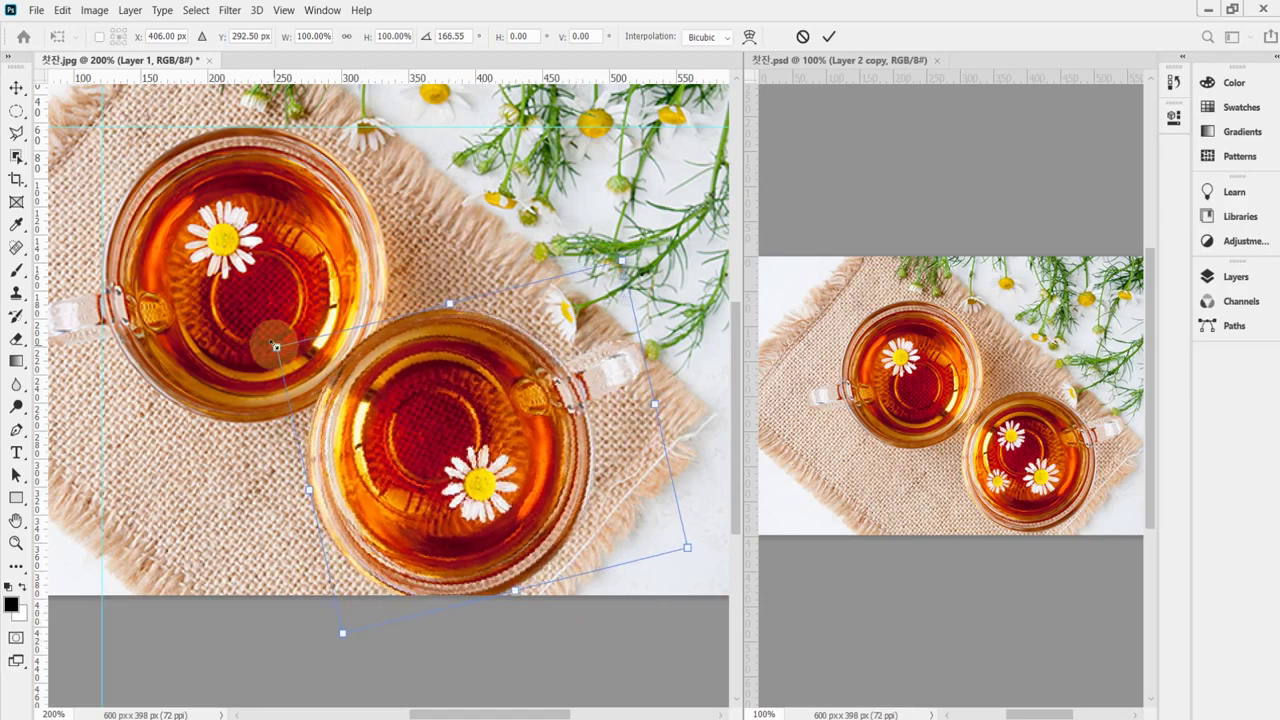
Scale the copied cup down to about 91%, shift it slightly, and rotate it to about 170°.
{"action": "left_click_drag", "start_coordinate": [275, 345], "coordinate": [312, 363]}
{"action": "left_click_drag", "start_coordinate": [627, 481], "coordinate": [629, 466]}
{"action": "left_click_drag", "start_coordinate": [729, 506], "coordinate": [714, 537]}
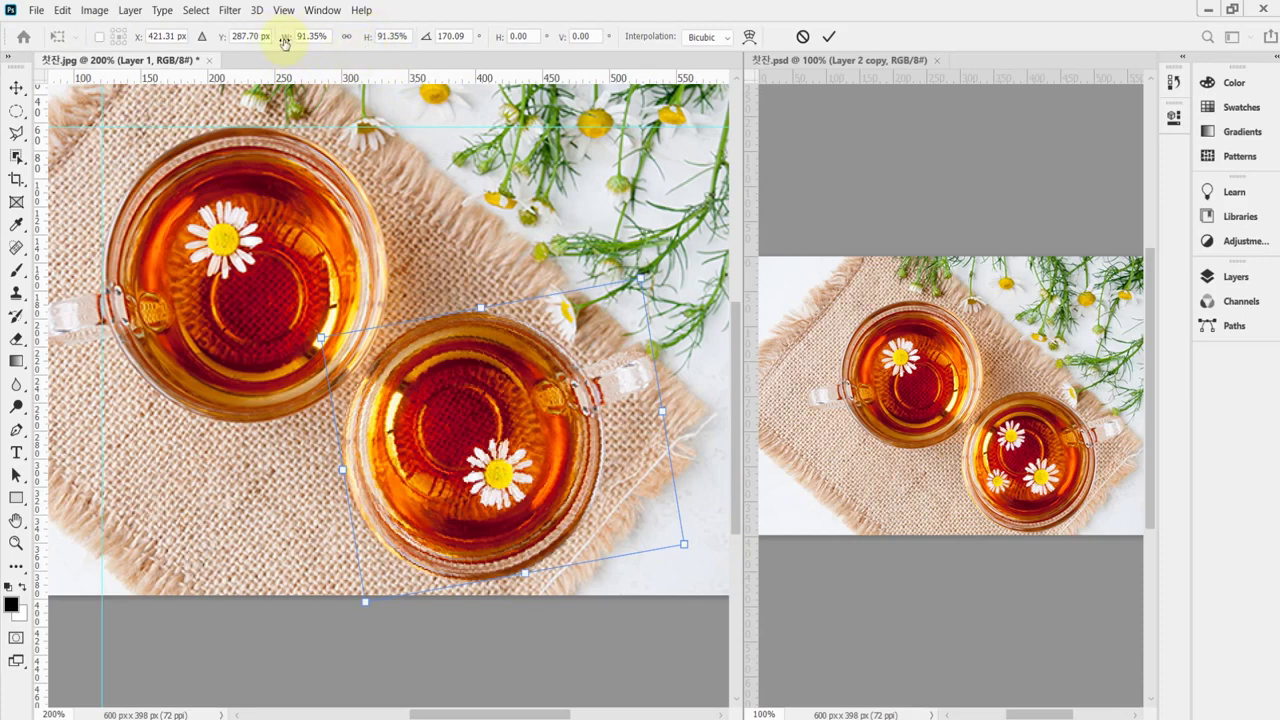
Link the transform's width and height and set the copied cup's scale to 94%.
{"action": "left_click", "coordinate": [347, 38]}
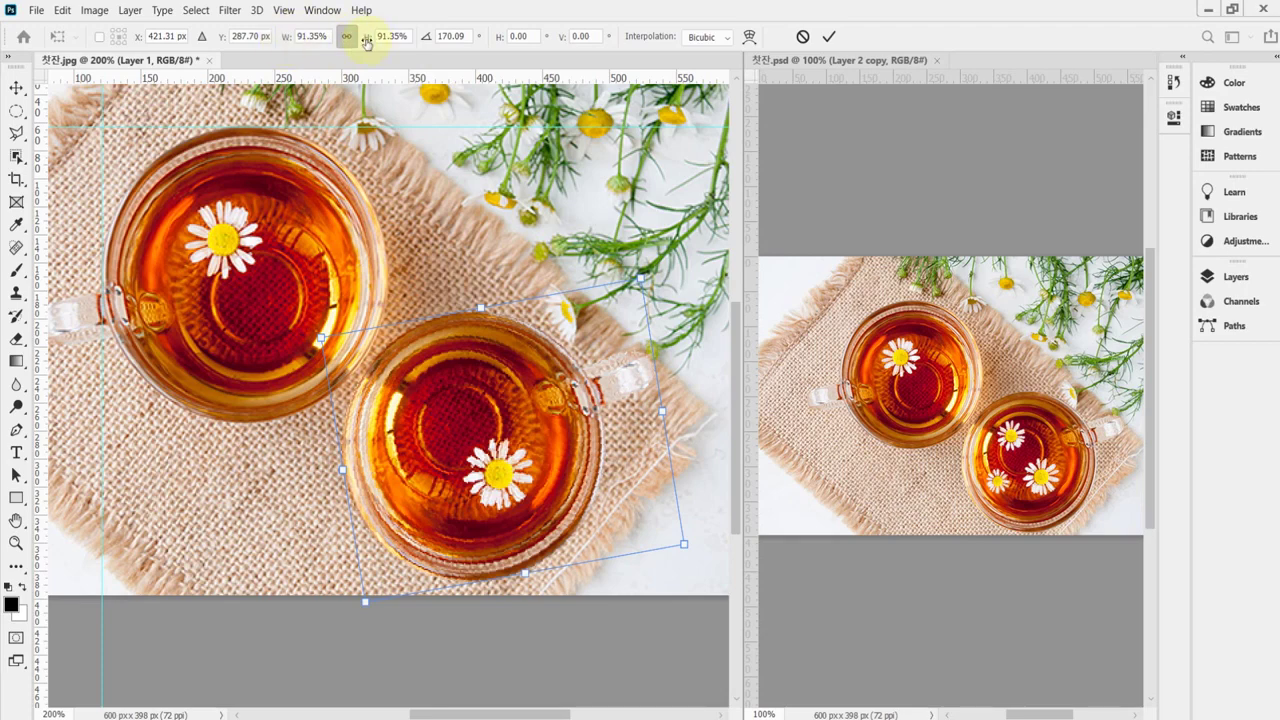
{"action": "left_click_drag", "start_coordinate": [366, 42], "coordinate": [366, 42]}
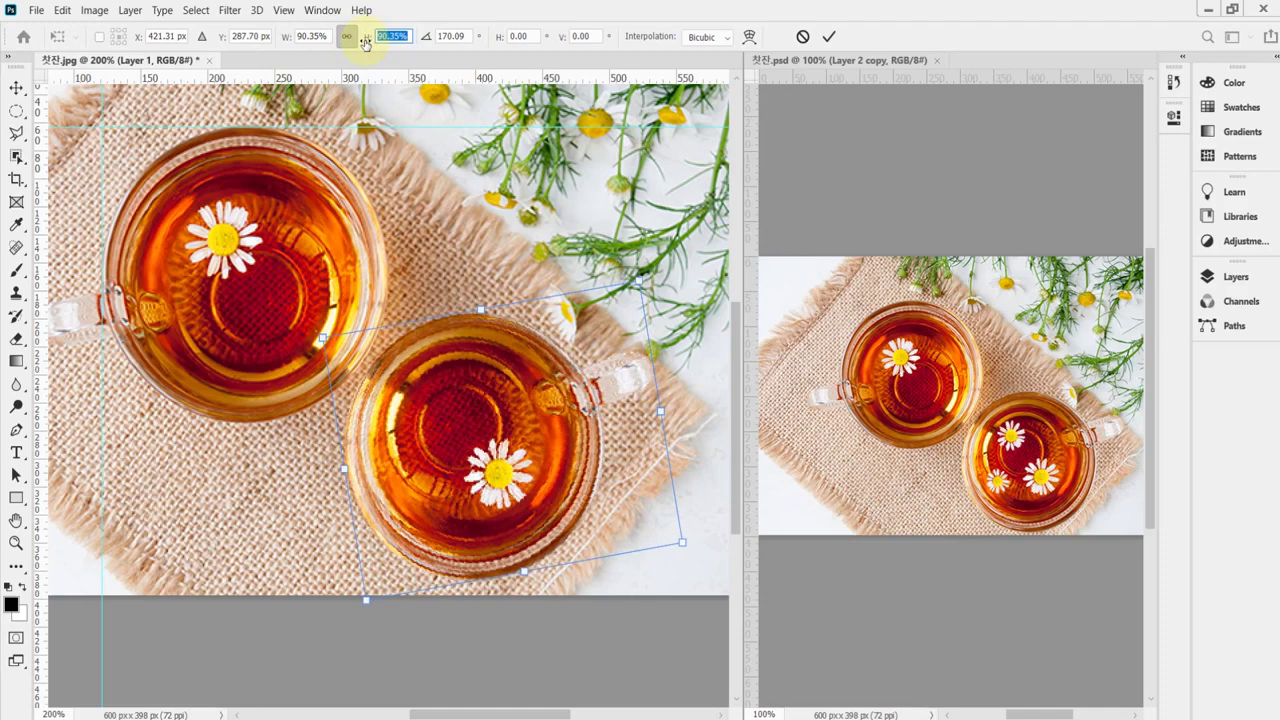
{"action": "mouse_move", "coordinate": [366, 42]}
{"action": "left_mouse_down"}
{"action": "mouse_move", "coordinate": [354, 46]}
{"action": "mouse_move", "coordinate": [366, 47]}
{"action": "left_mouse_up"}
{"action": "left_click_drag", "start_coordinate": [366, 47], "coordinate": [370, 46]}
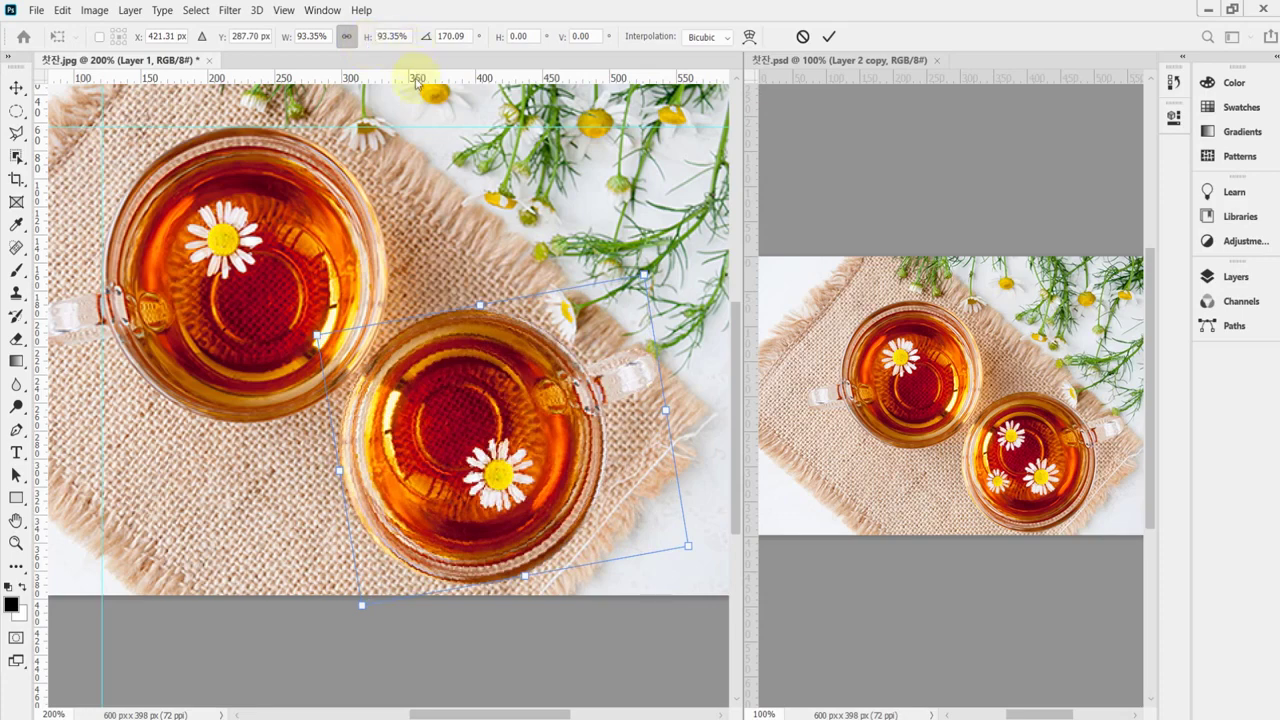
{"action": "left_click", "coordinate": [298, 36]}
{"action": "type", "text": "94"}
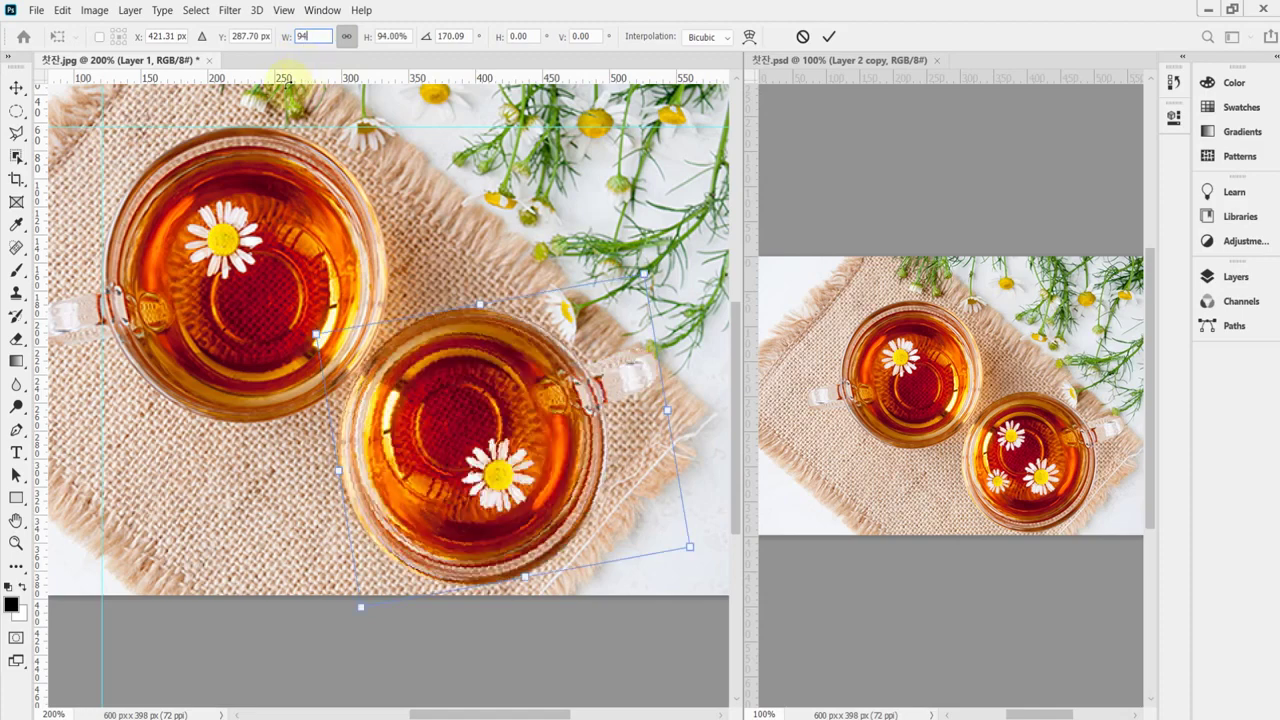
{"action": "left_click", "coordinate": [347, 38]}
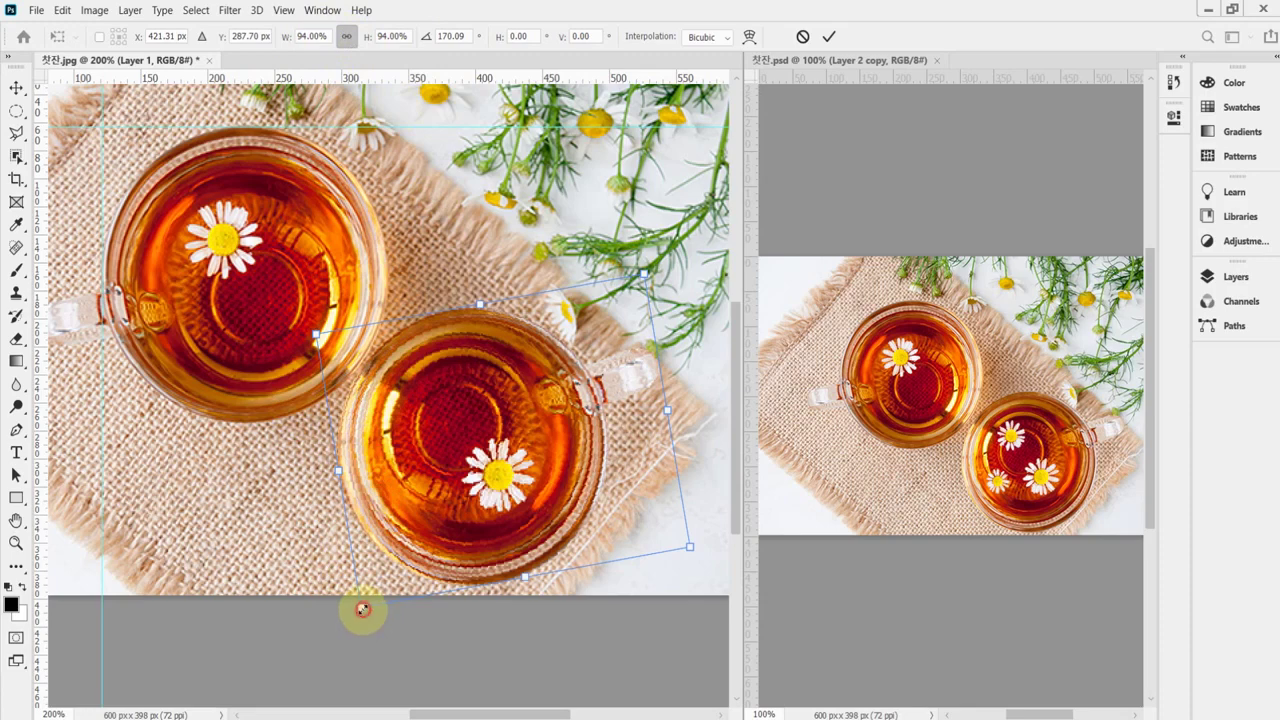
Fine-tune the copied cup to about 93% scale and 166° rotation beside the original cup, and apply the transform.
{"action": "mouse_move", "coordinate": [361, 607]}
{"action": "left_mouse_down"}
{"action": "mouse_move", "coordinate": [329, 591]}
{"action": "mouse_move", "coordinate": [342, 617]}
{"action": "left_mouse_up"}
{"action": "left_click_drag", "start_coordinate": [561, 503], "coordinate": [552, 512]}
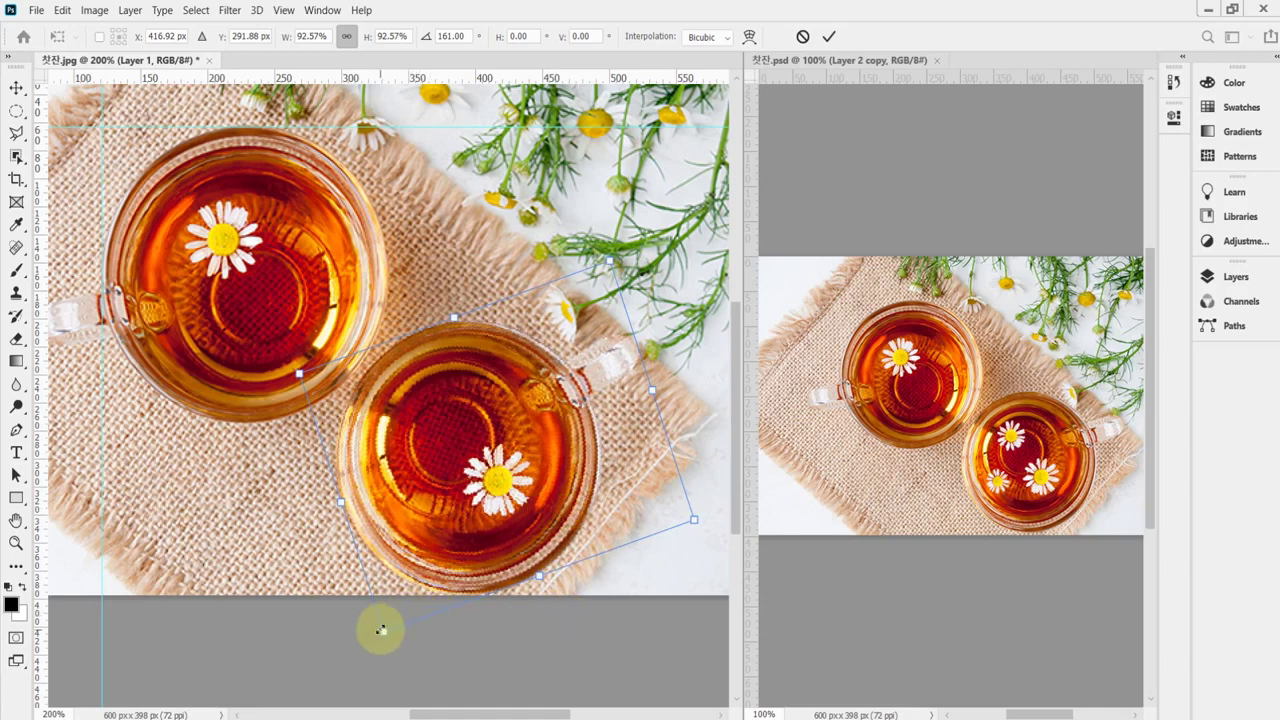
{"action": "left_click_drag", "start_coordinate": [383, 631], "coordinate": [384, 625]}
{"action": "left_click_drag", "start_coordinate": [588, 602], "coordinate": [595, 621]}
{"action": "left_click_drag", "start_coordinate": [513, 488], "coordinate": [522, 480]}
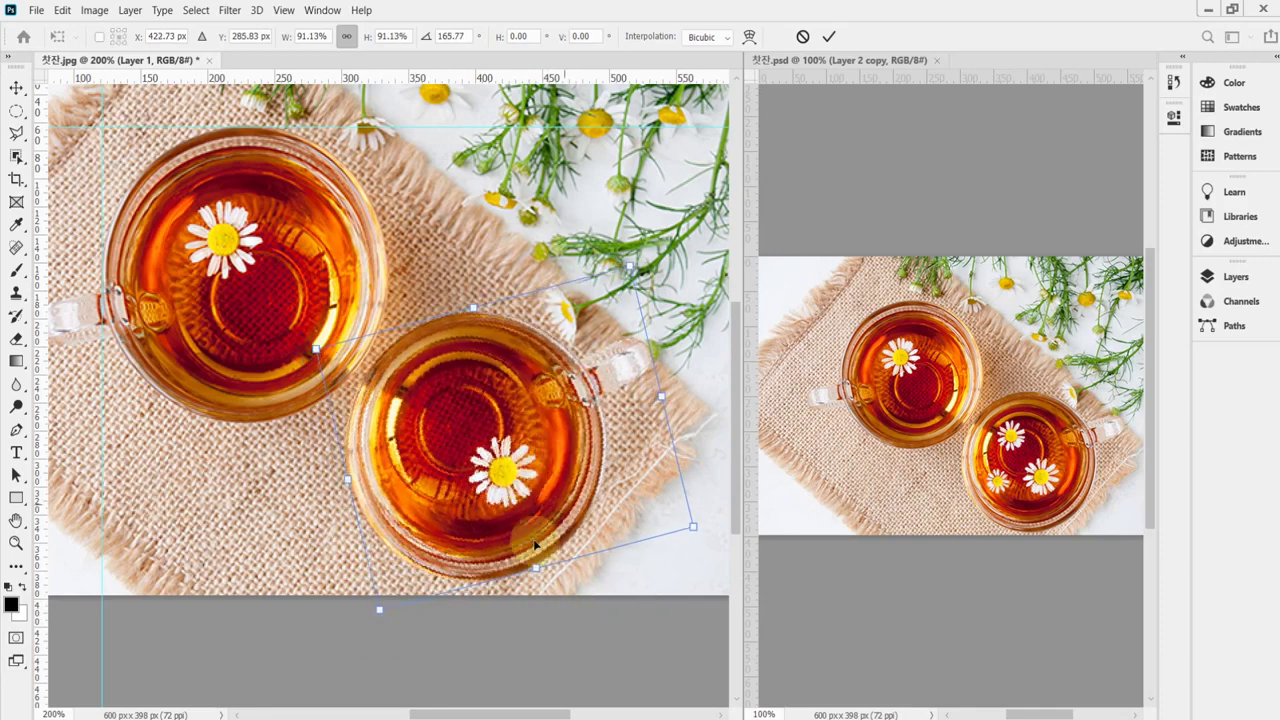
{"action": "left_click_drag", "start_coordinate": [380, 609], "coordinate": [377, 617]}
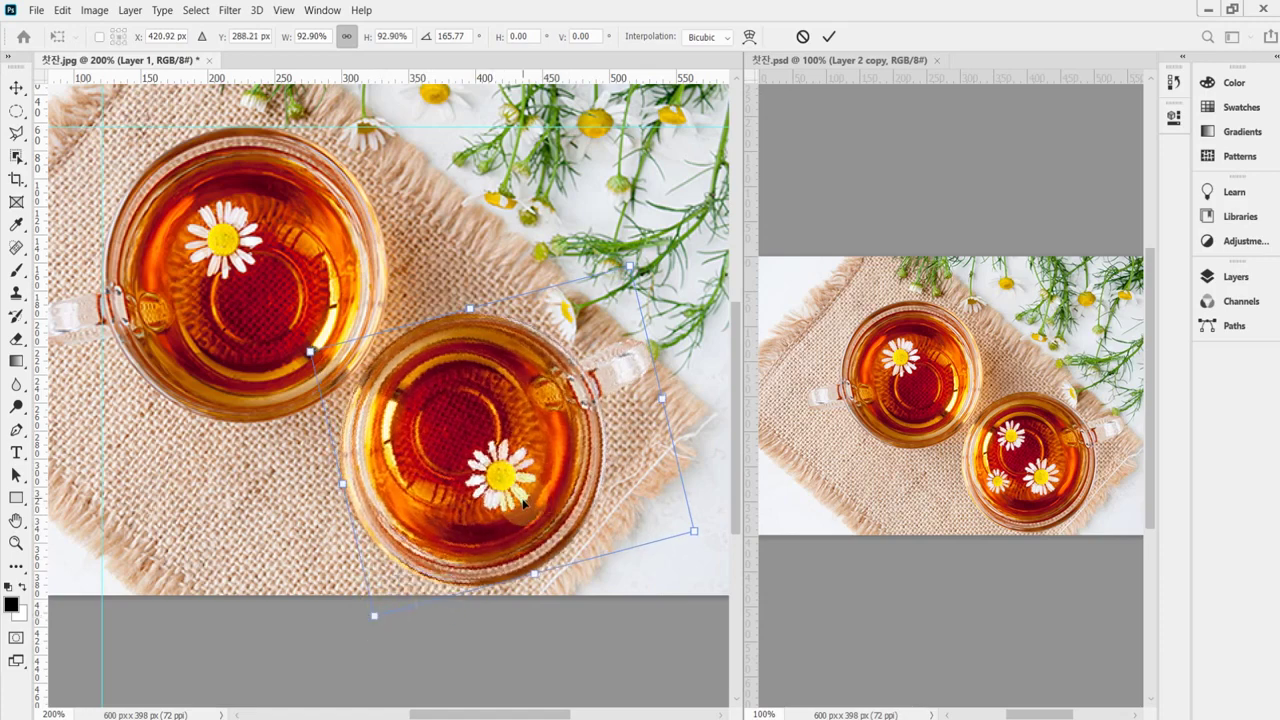
{"action": "left_click_drag", "start_coordinate": [522, 505], "coordinate": [525, 509]}
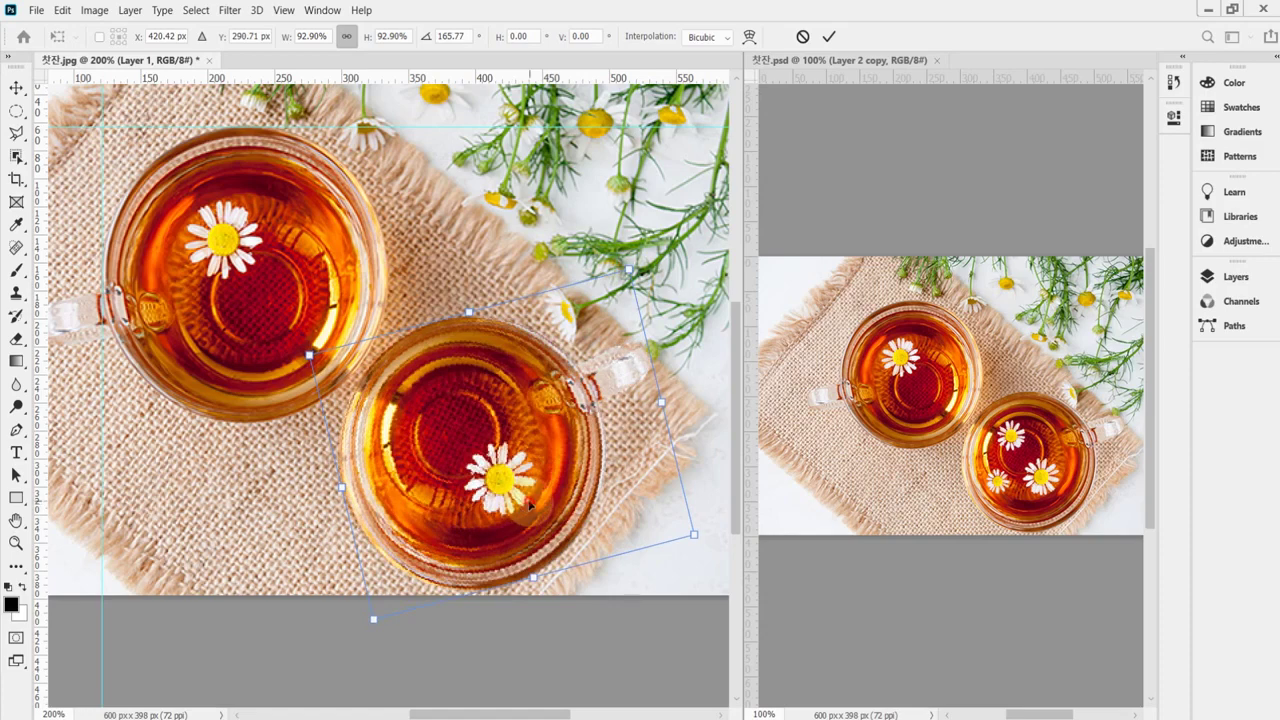
{"action": "key", "text": "Return"}
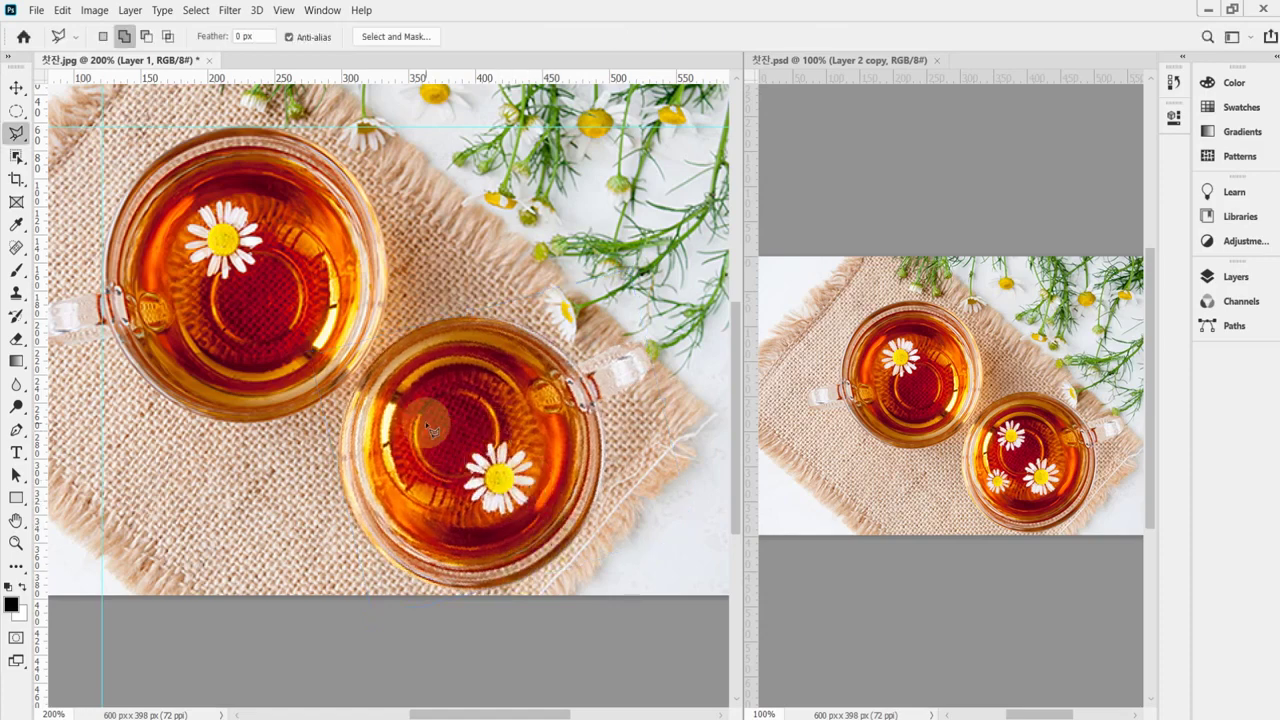
Choose the Quick Selection tool and set its brush size to 17 px for selecting within the copied cup.
{"action": "scroll", "coordinate": [520, 500], "scroll_direction": "up", "scroll_amount": 2}
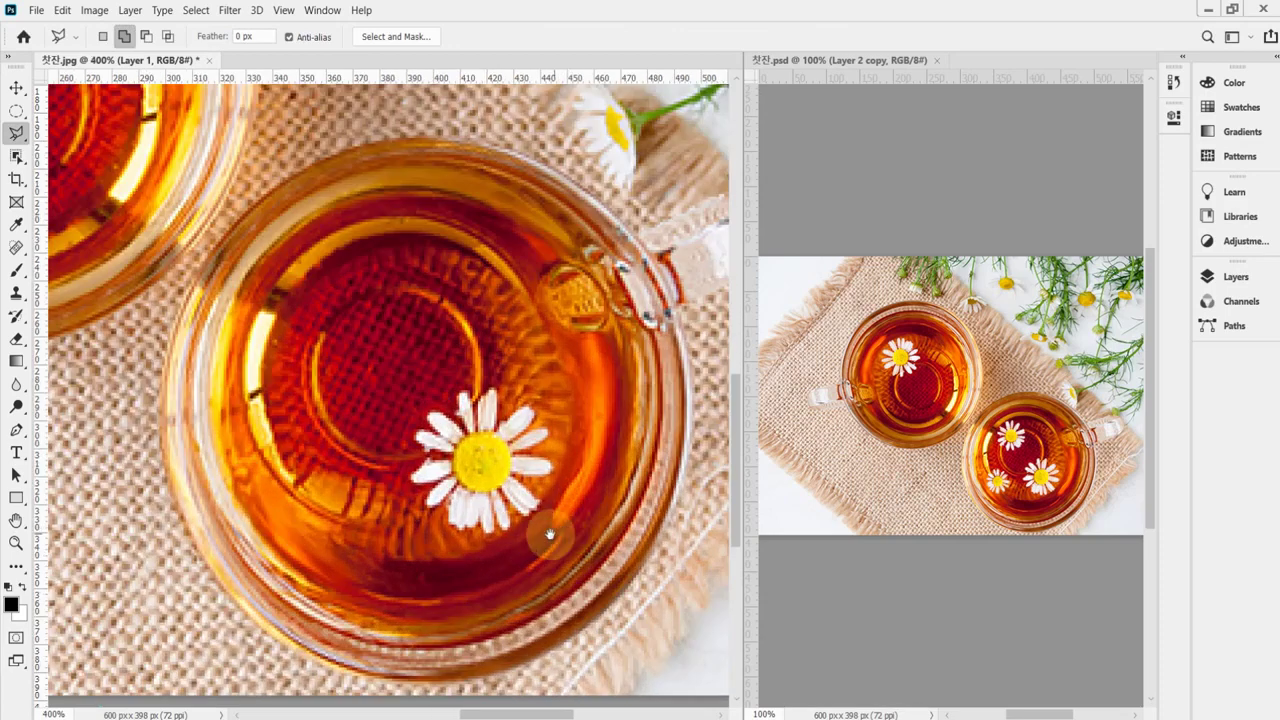
{"action": "left_click_drag", "start_coordinate": [549, 535], "coordinate": [517, 490]}
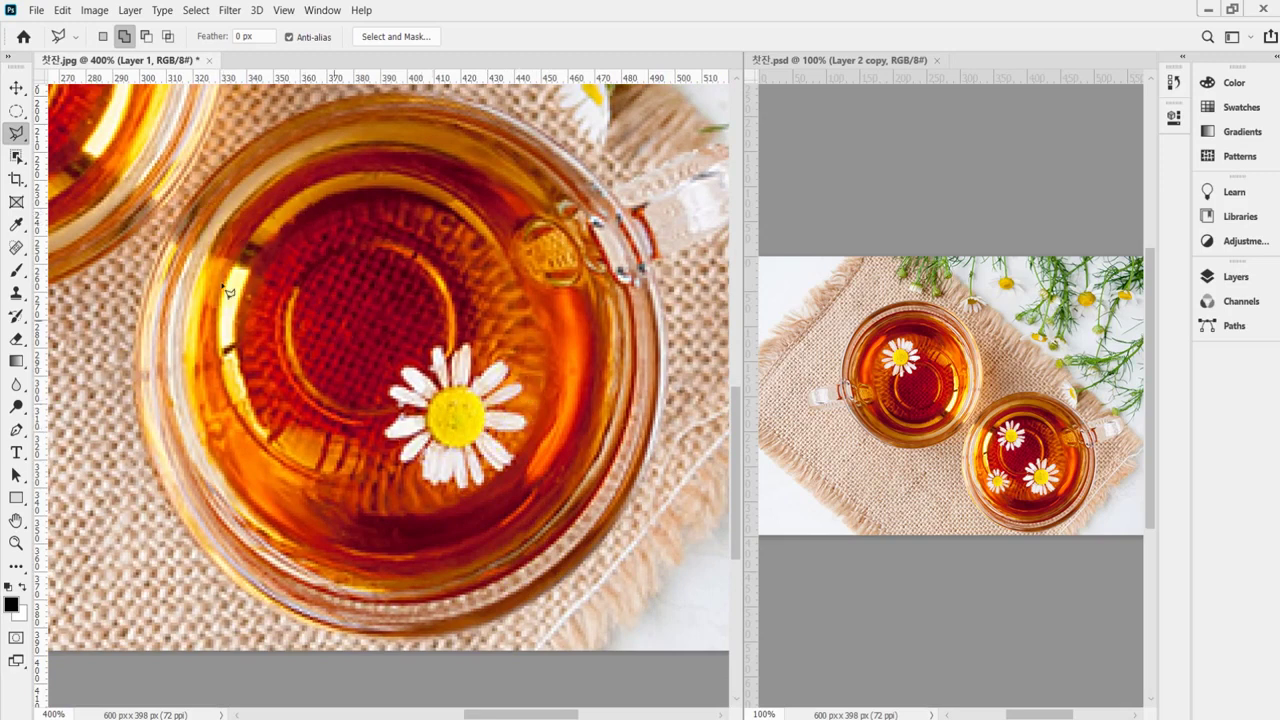
{"action": "left_click", "coordinate": [9, 137]}
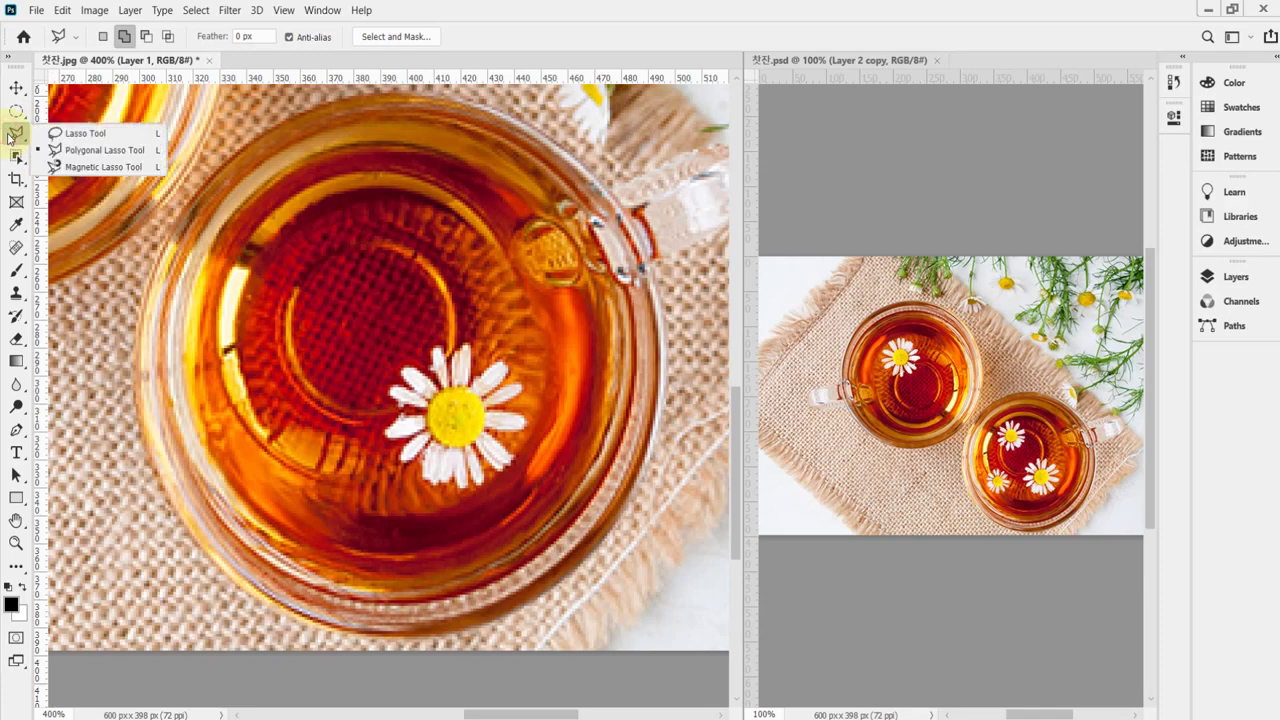
{"action": "left_click", "coordinate": [17, 157]}
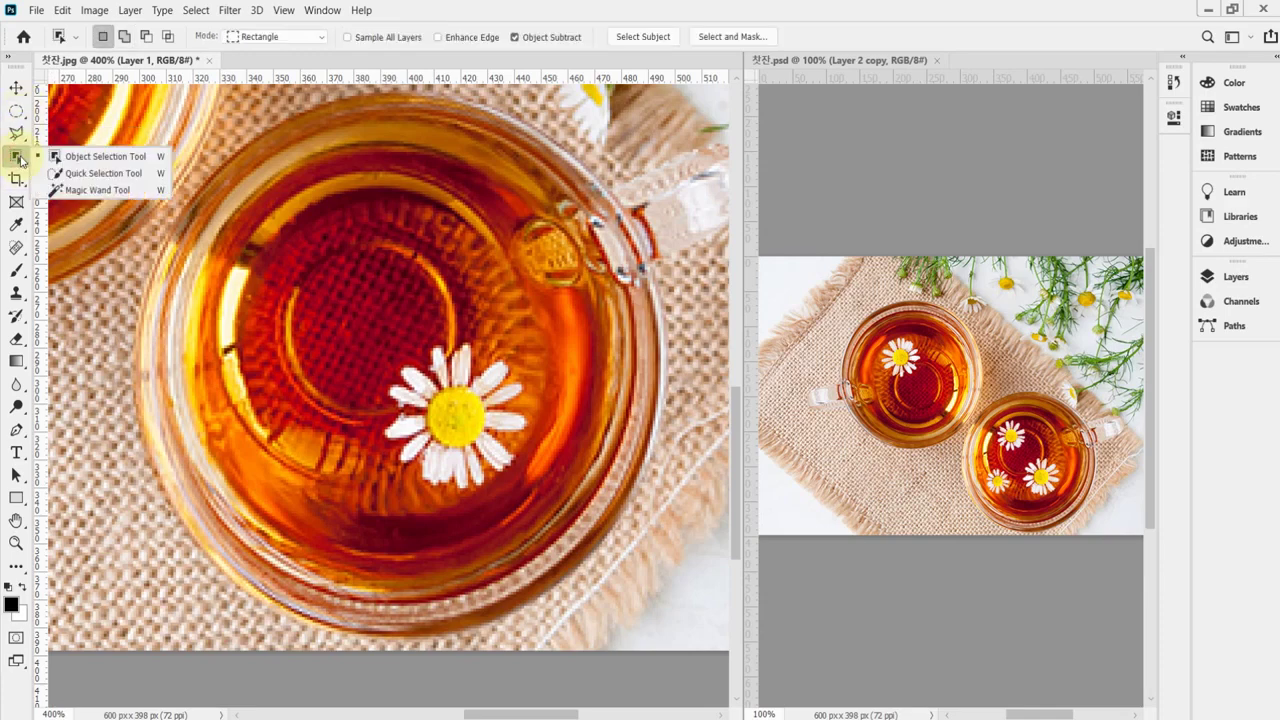
{"action": "left_click", "coordinate": [104, 174]}
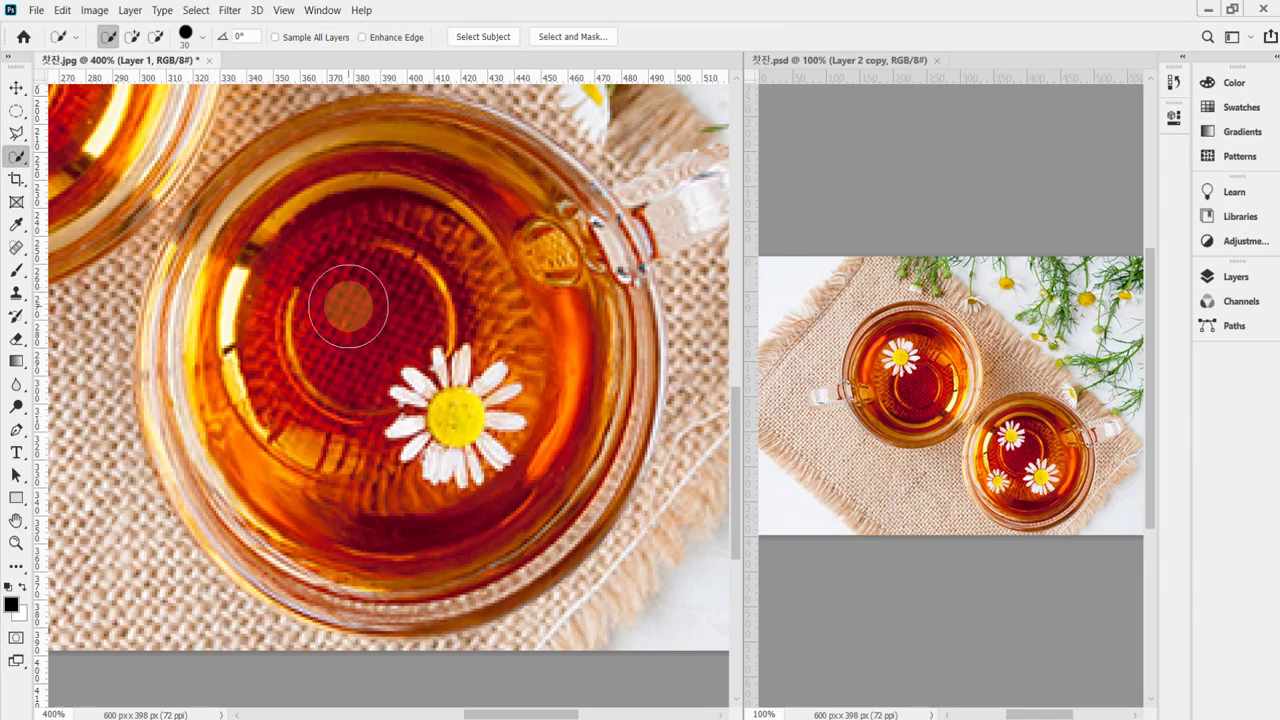
{"action": "left_click", "coordinate": [203, 42]}
{"action": "left_click_drag", "start_coordinate": [130, 93], "coordinate": [123, 92]}
{"action": "left_click", "coordinate": [400, 228]}
{"action": "left_click_drag", "start_coordinate": [400, 228], "coordinate": [453, 232]}
{"action": "key", "text": "ctrl+d"}
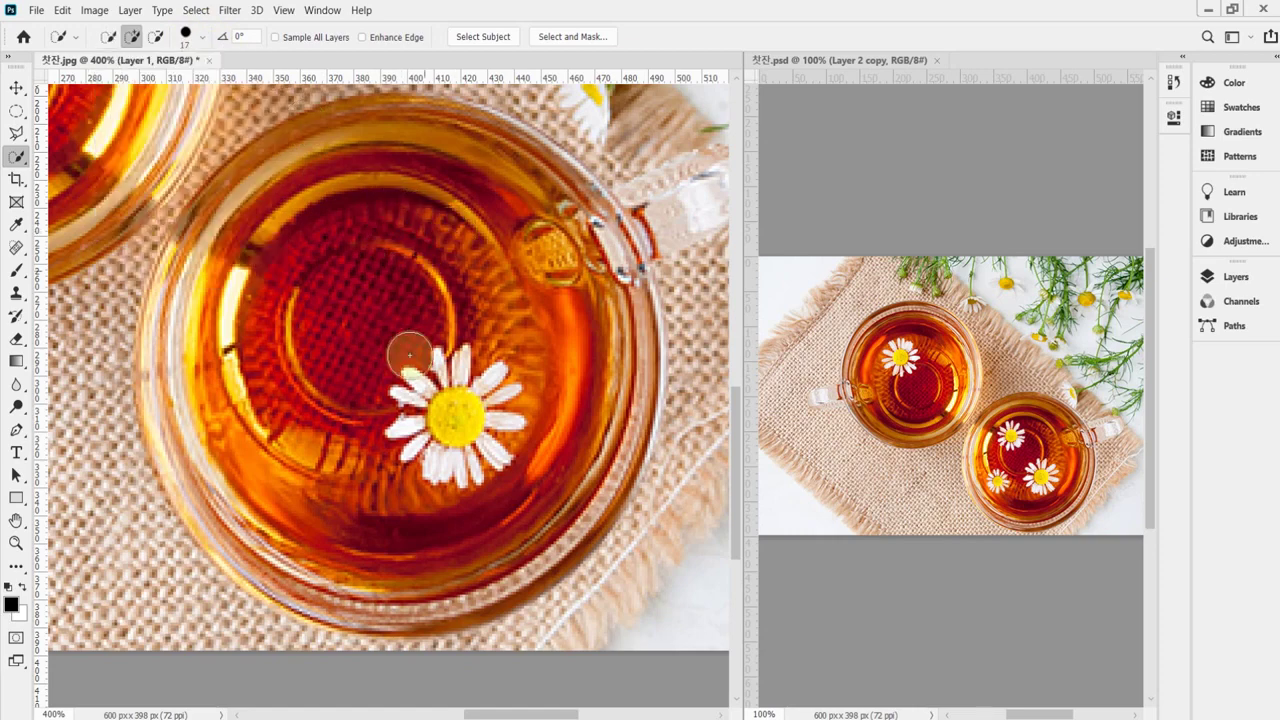
Reduce the Quick Selection brush size to 5 px.
{"action": "key", "text": "bracketleft"}
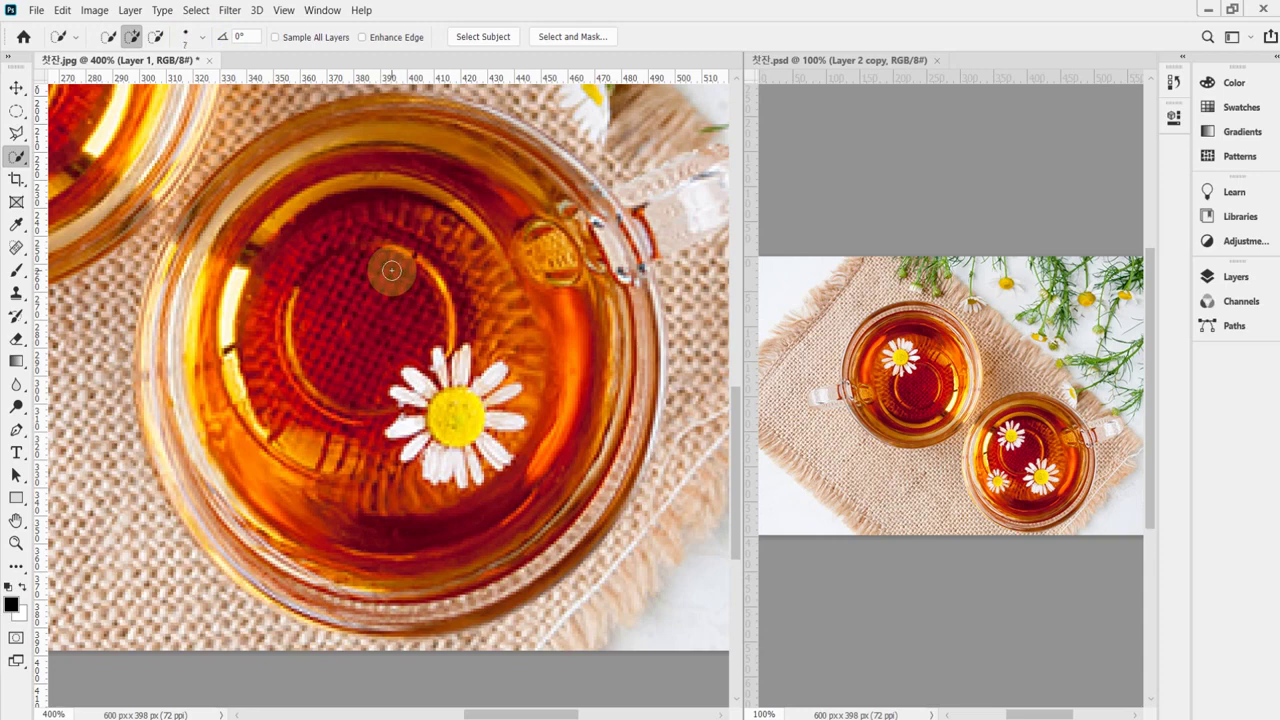
{"action": "key", "text": "bracketleft"}
{"action": "key", "text": "bracketright"}
{"action": "key", "text": "bracketright"}
{"action": "key", "text": "bracketright"}
{"action": "key", "text": "bracketright"}
{"action": "key", "text": "bracketright"}
{"action": "key", "text": "bracketright"}
{"action": "key", "text": "bracketright"}
{"action": "key", "text": "bracketright"}
{"action": "key", "text": "bracketright"}
{"action": "key", "text": "bracketleft"}
{"action": "key", "text": "bracketleft"}
{"action": "key", "text": "bracketleft"}
{"action": "key", "text": "bracketleft"}
{"action": "key", "text": "bracketleft"}
{"action": "key", "text": "bracketleft"}
{"action": "key", "text": "bracketleft"}
{"action": "key", "text": "bracketleft"}
{"action": "key", "text": "bracketleft"}
{"action": "key", "text": "bracketleft"}
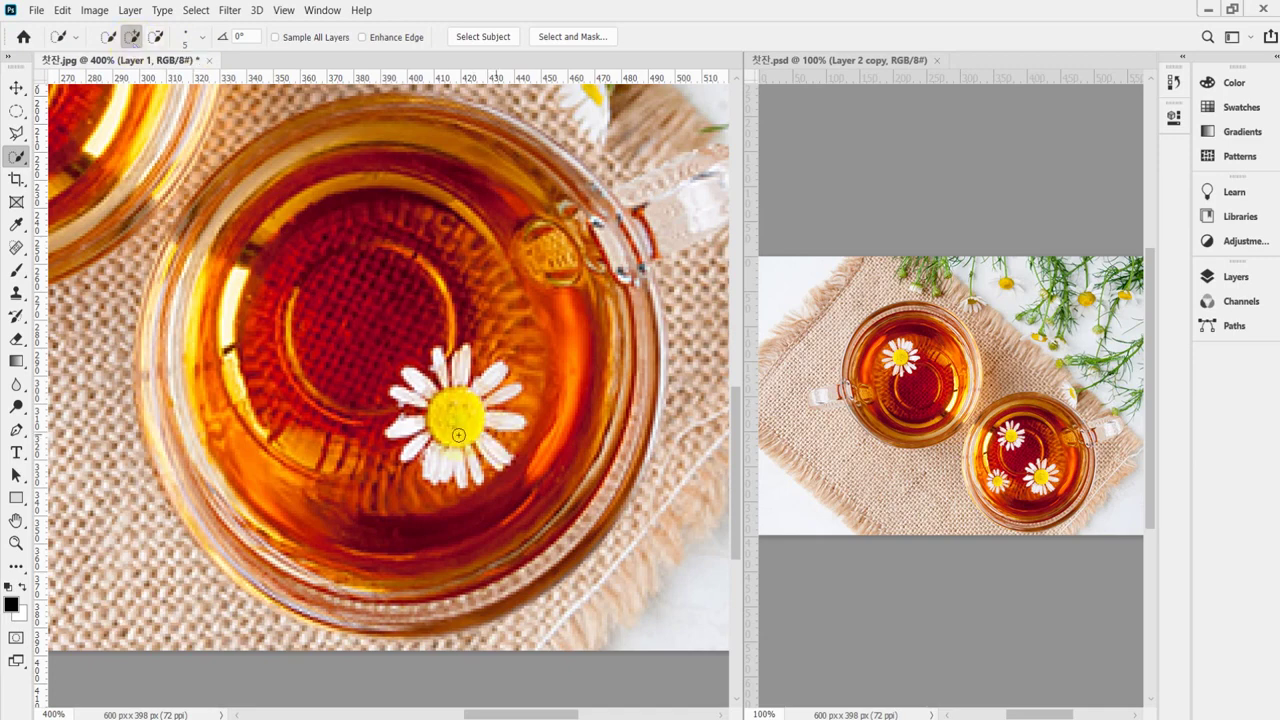
Select the yellow center of the daisy in the copied cup with the Quick Selection tool.
{"action": "scroll", "coordinate": [457, 422], "scroll_direction": "up", "scroll_amount": 1}
{"action": "scroll", "coordinate": [457, 422], "scroll_direction": "up", "scroll_amount": 3}
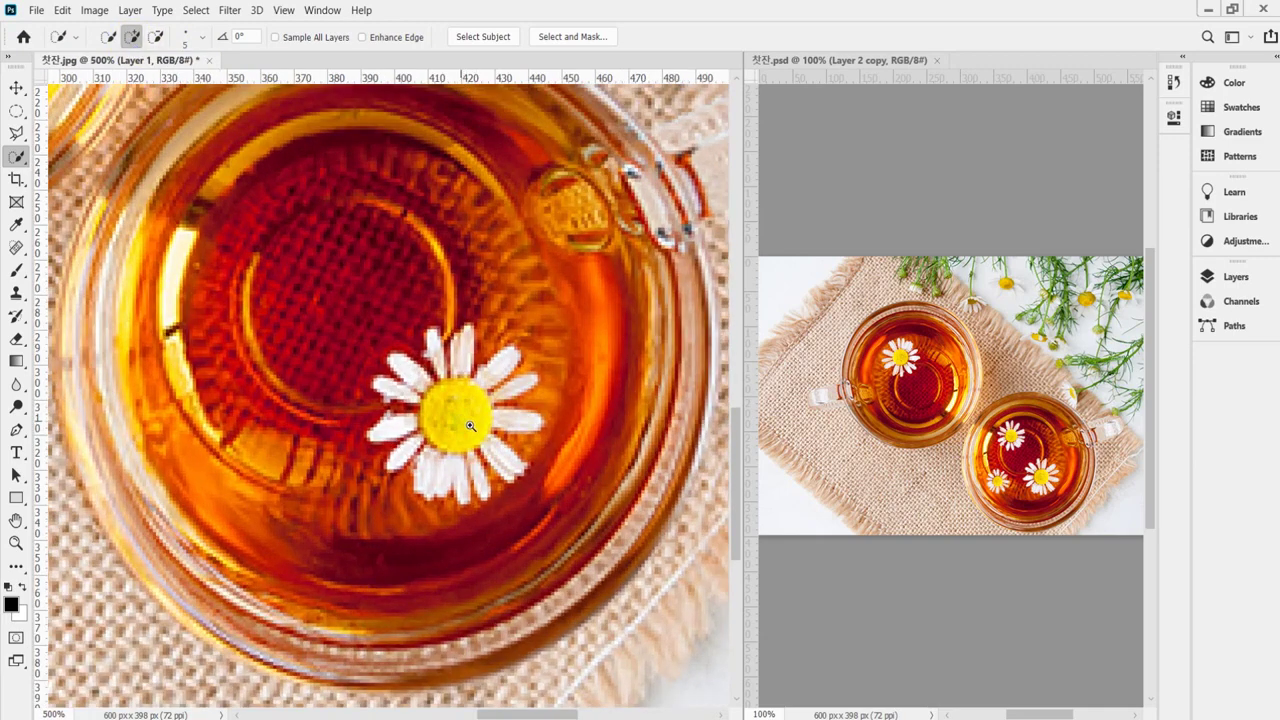
{"action": "scroll", "coordinate": [470, 430], "scroll_direction": "up", "scroll_amount": 2}
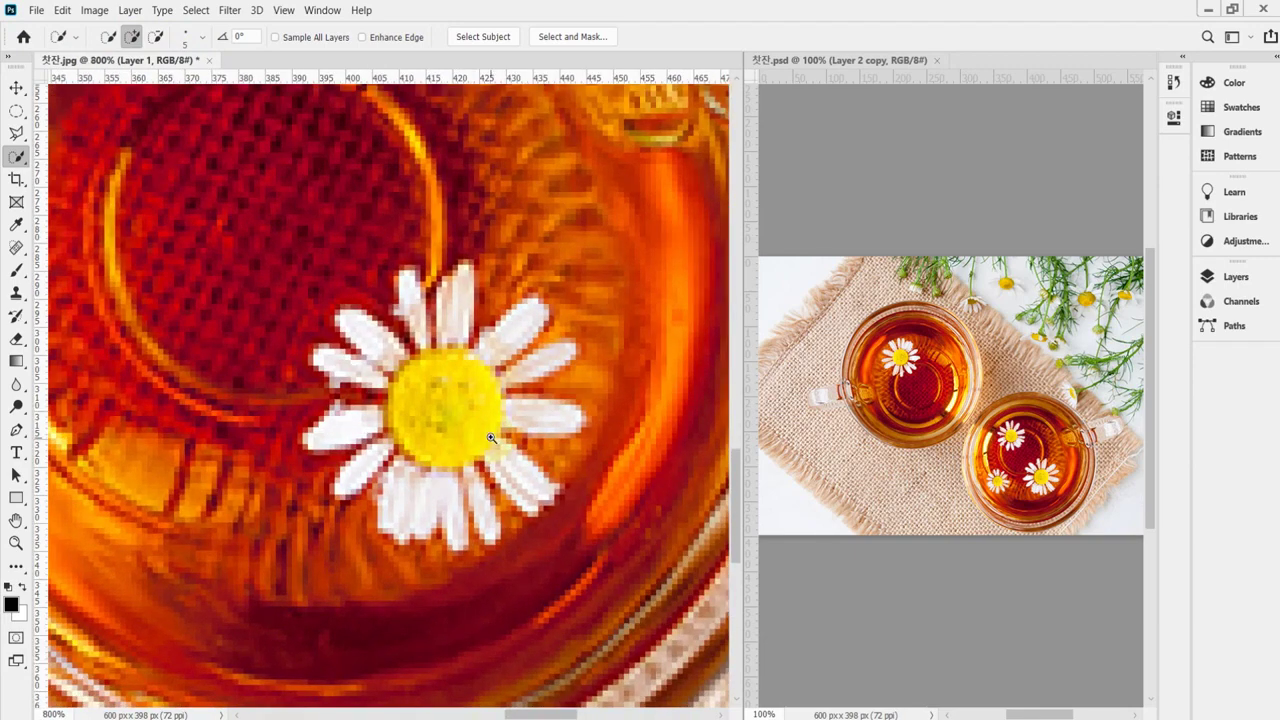
{"action": "scroll", "coordinate": [461, 396], "scroll_direction": "up", "scroll_amount": 1}
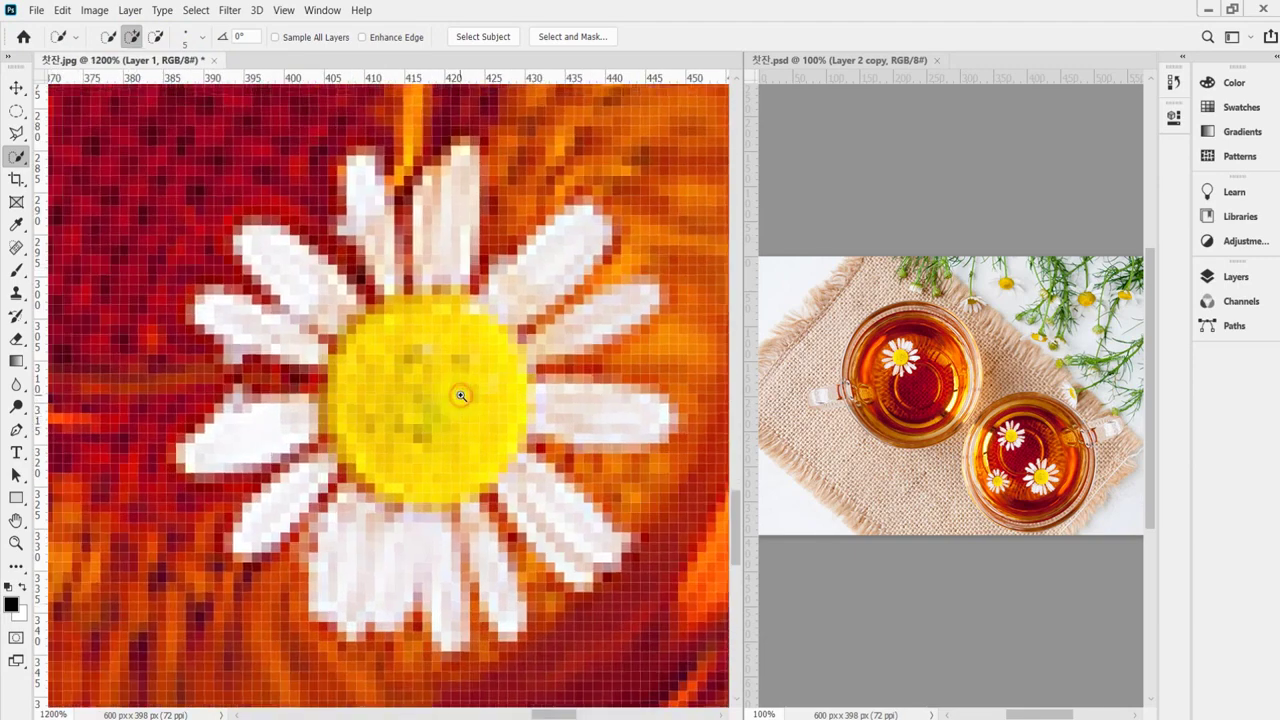
{"action": "scroll", "coordinate": [452, 399], "scroll_direction": "down", "scroll_amount": 2}
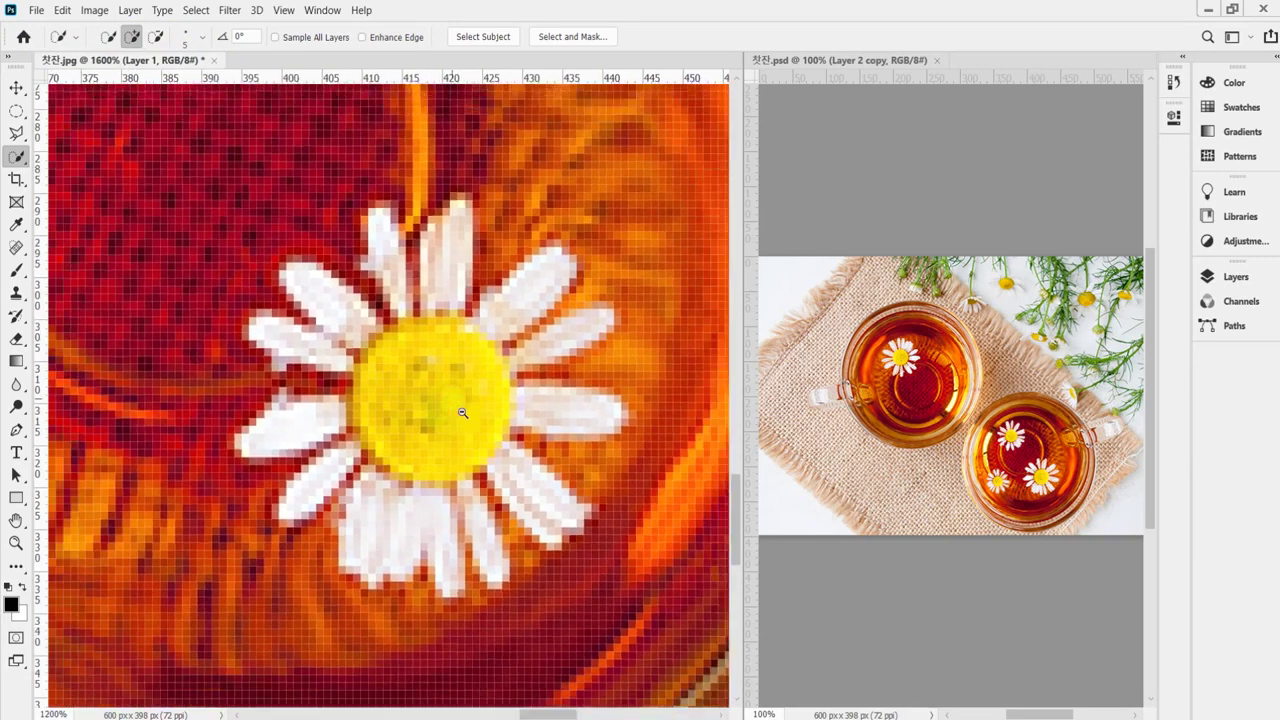
{"action": "left_click", "coordinate": [440, 408]}
{"action": "left_click_drag", "start_coordinate": [440, 408], "coordinate": [430, 410]}
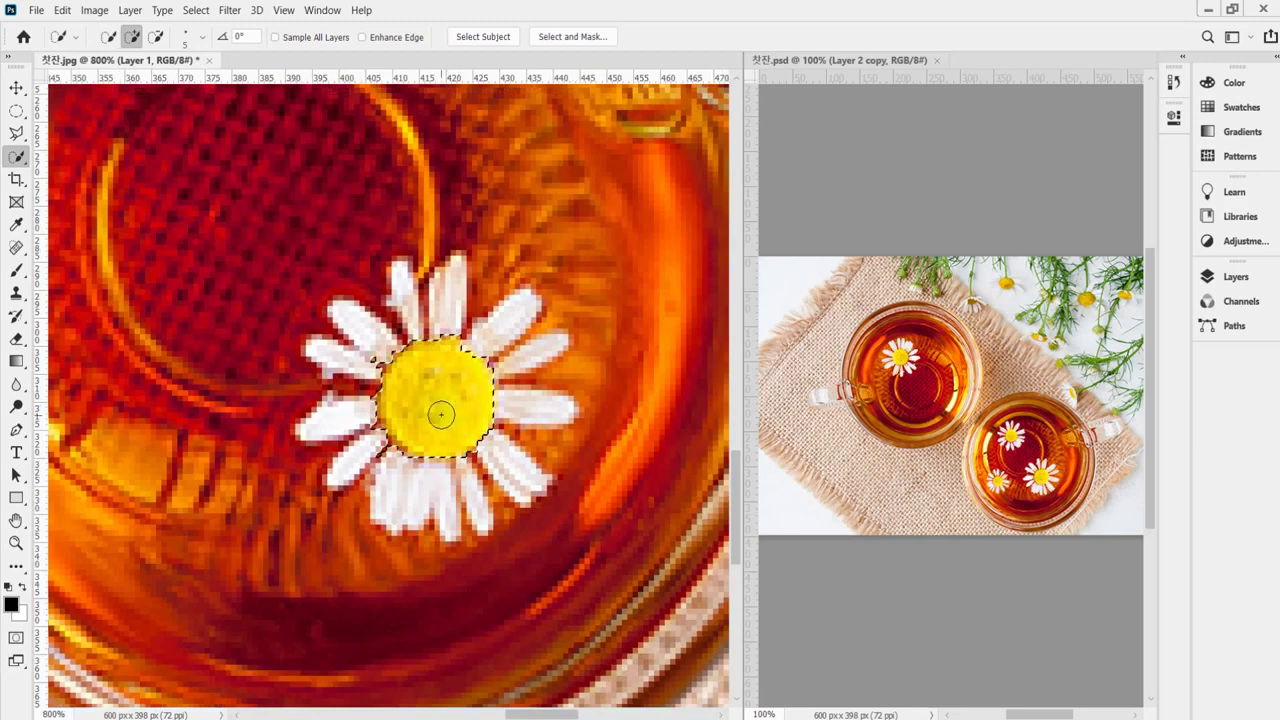
Reduce the Quick Selection brush to 1 px and add the daisy's upper and right-hand petals to the selection.
{"action": "key", "text": "bracketleft"}
{"action": "key", "text": "bracketleft"}
{"action": "key", "text": "bracketleft"}
{"action": "key", "text": "bracketleft"}
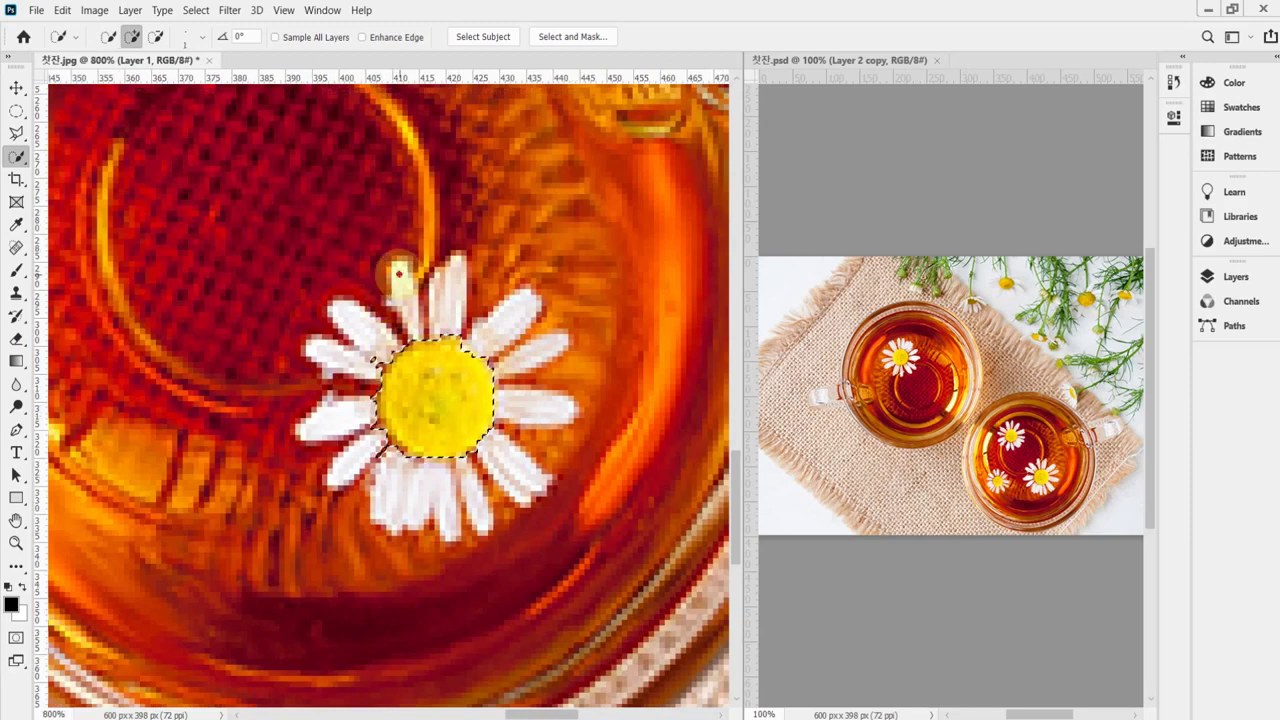
{"action": "left_click", "coordinate": [404, 282]}
{"action": "left_click", "coordinate": [450, 278]}
{"action": "left_click", "coordinate": [512, 311]}
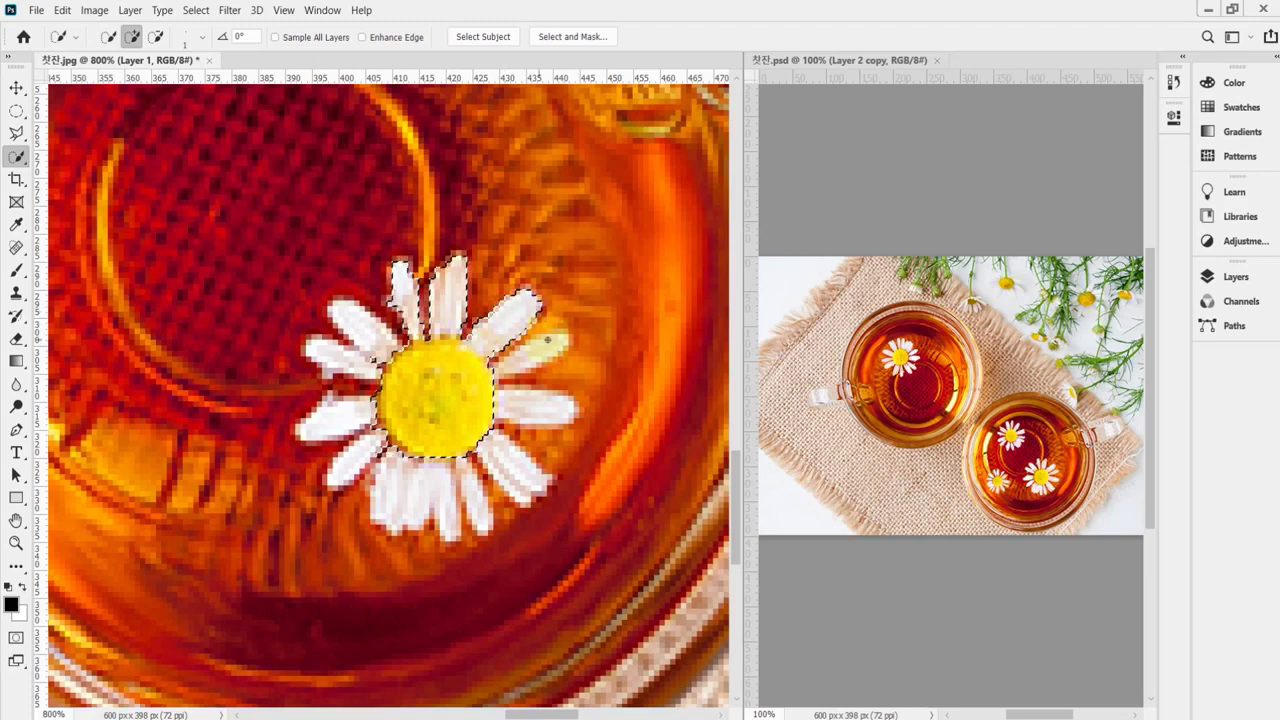
{"action": "left_click", "coordinate": [550, 348]}
{"action": "left_click", "coordinate": [547, 410]}
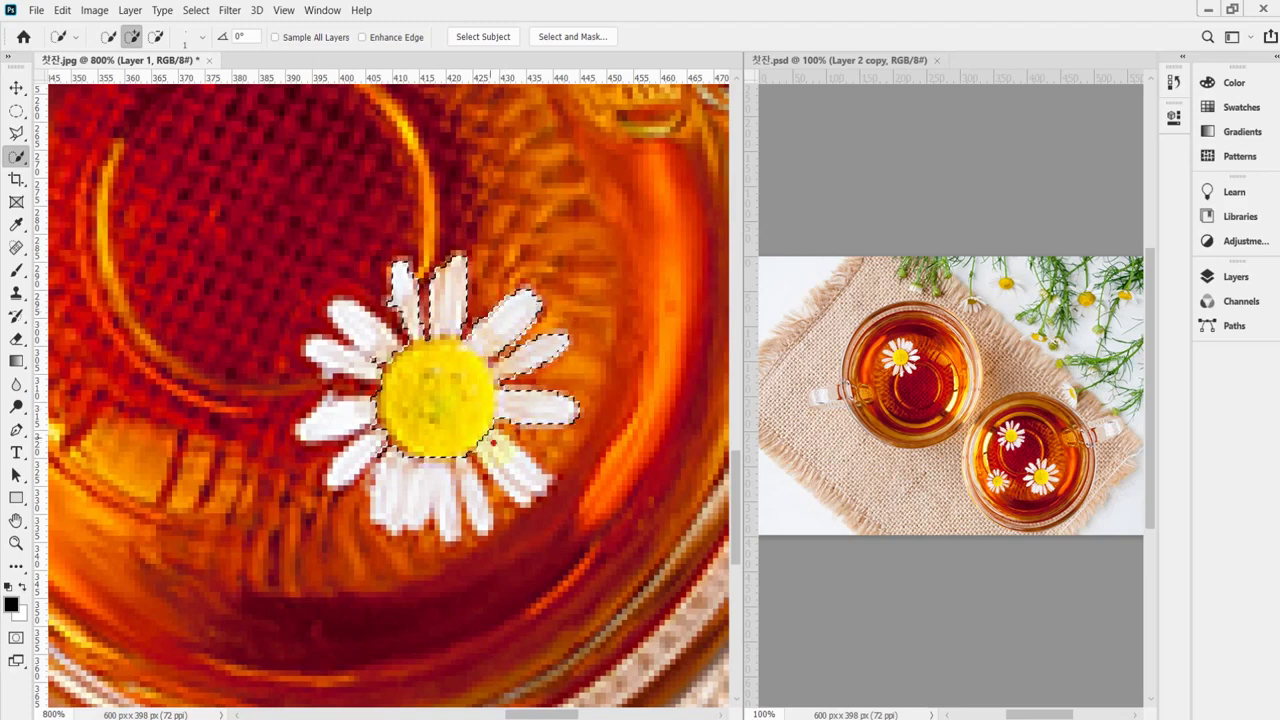
Add the daisy's lower and left-hand petals to the selection to complete the flower outline.
{"action": "left_click", "coordinate": [515, 462]}
{"action": "left_click", "coordinate": [478, 500]}
{"action": "left_click", "coordinate": [414, 491]}
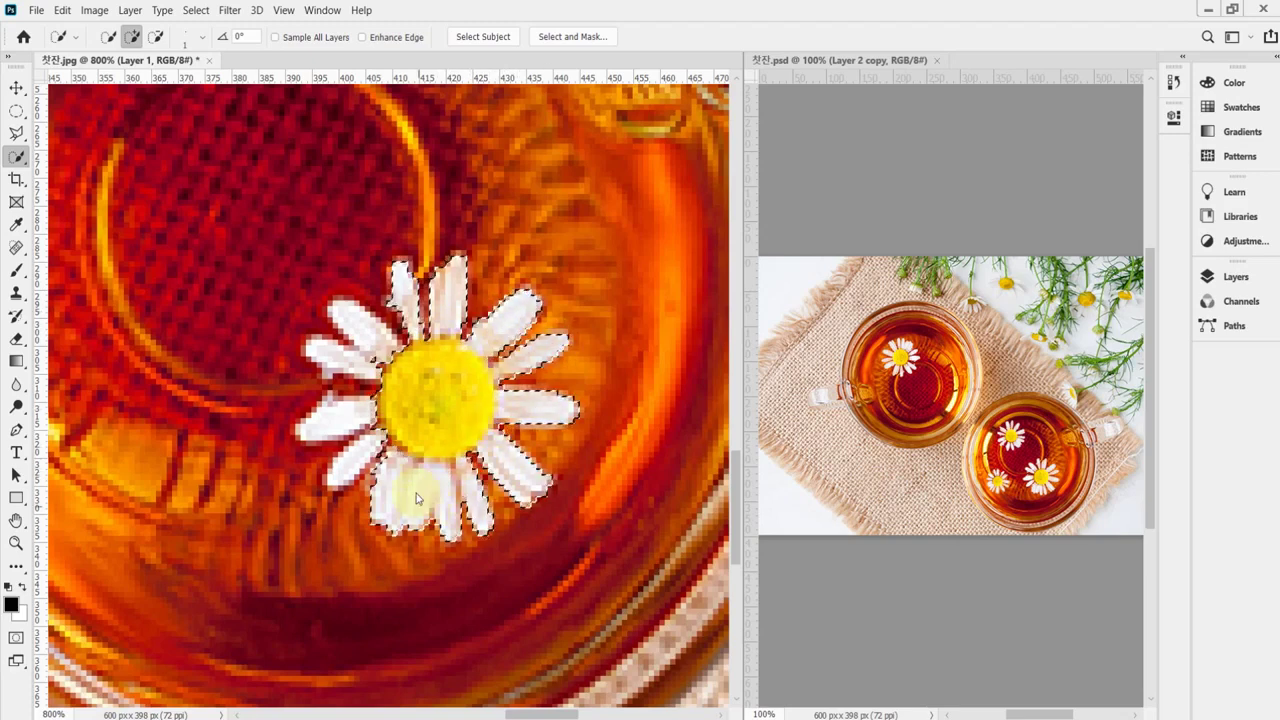
{"action": "left_click", "coordinate": [334, 466]}
{"action": "left_click", "coordinate": [337, 417]}
{"action": "left_click", "coordinate": [336, 360]}
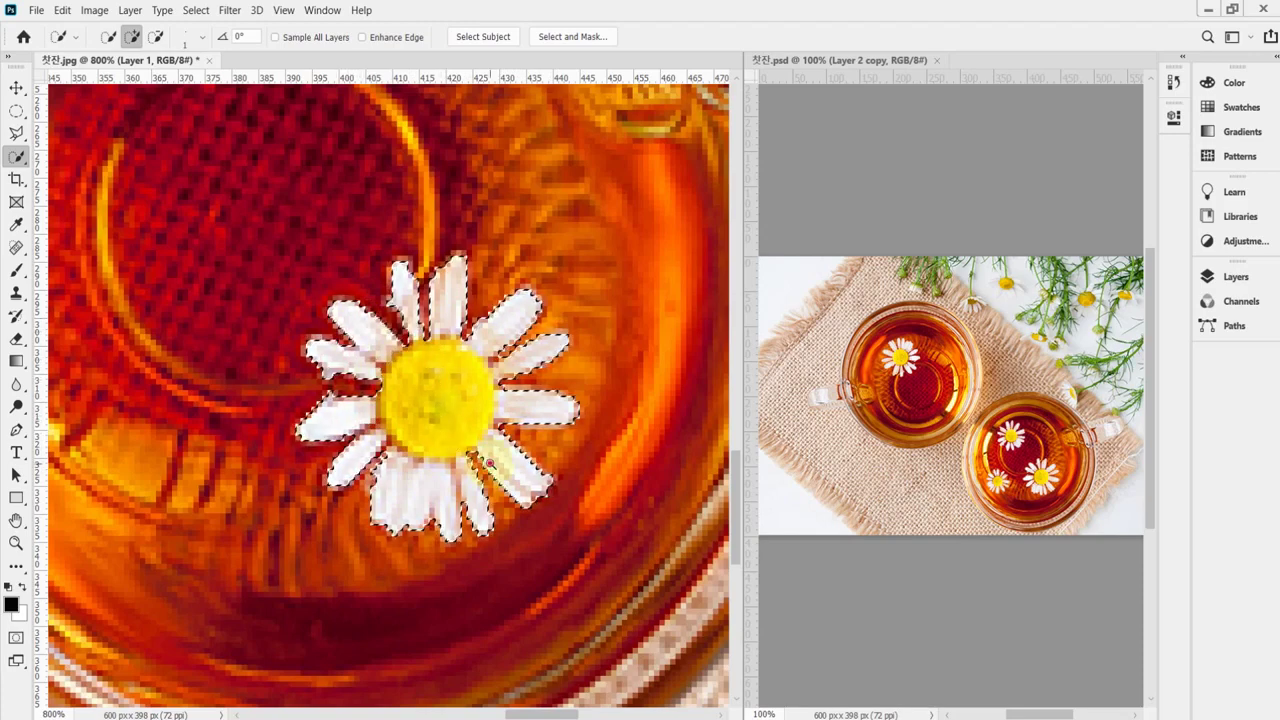
Copy the selected daisy to a new layer, move the copy to the cup's upper left, and rotate it to about -48°.
{"action": "scroll", "coordinate": [496, 452], "scroll_direction": "down", "scroll_amount": 3}
{"action": "scroll", "coordinate": [499, 444], "scroll_direction": "down", "scroll_amount": 1}
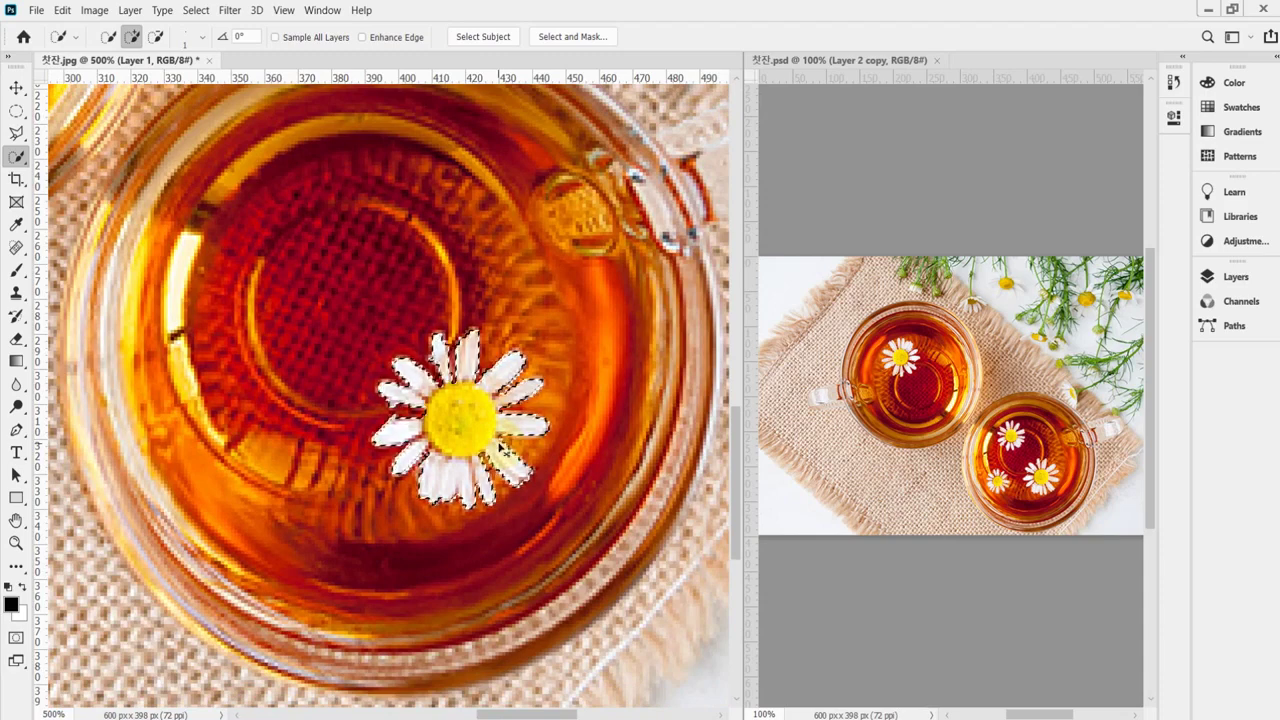
{"action": "key", "text": "ctrl+j"}
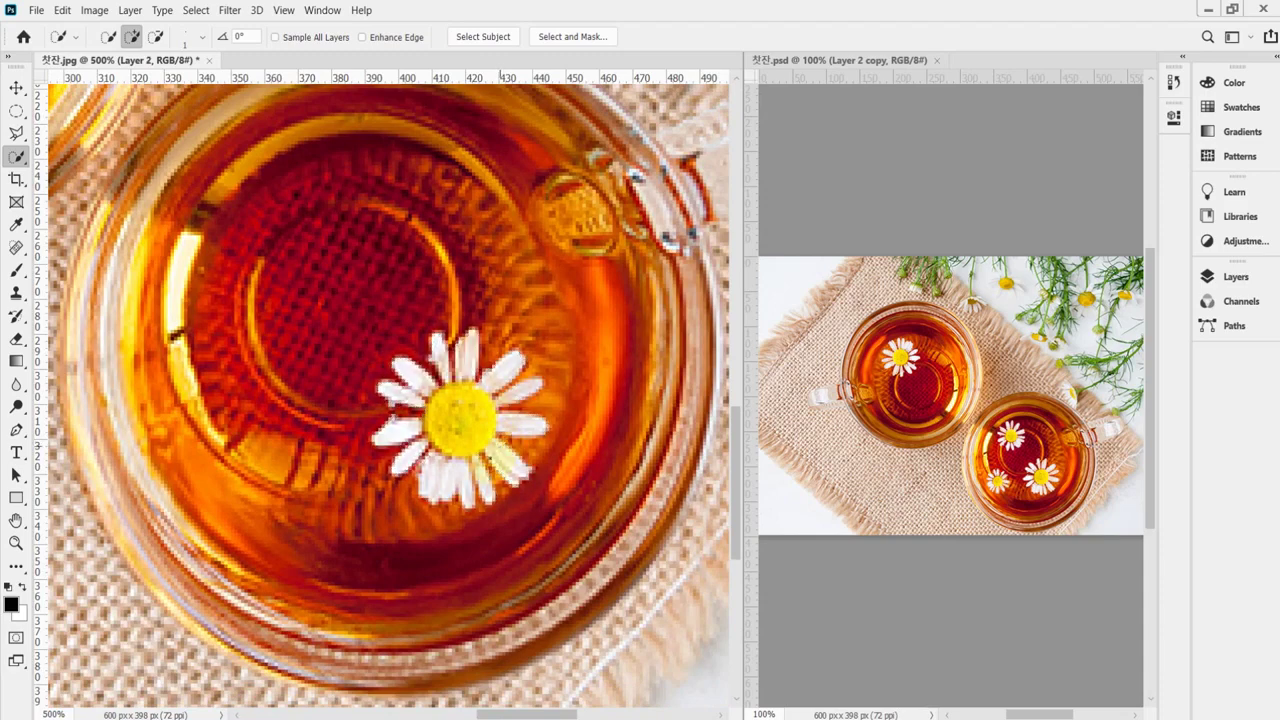
{"action": "key", "text": "ctrl+t"}
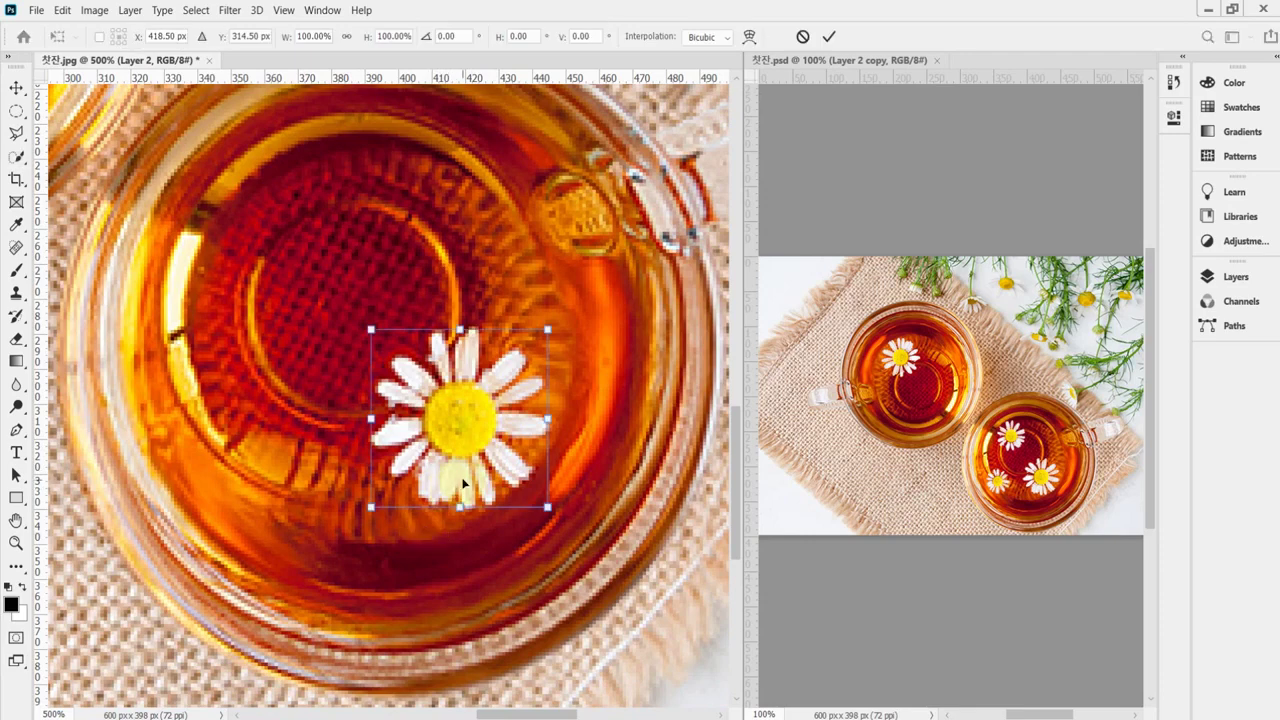
{"action": "left_click_drag", "start_coordinate": [490, 453], "coordinate": [315, 263]}
{"action": "left_click_drag", "start_coordinate": [415, 365], "coordinate": [405, 243]}
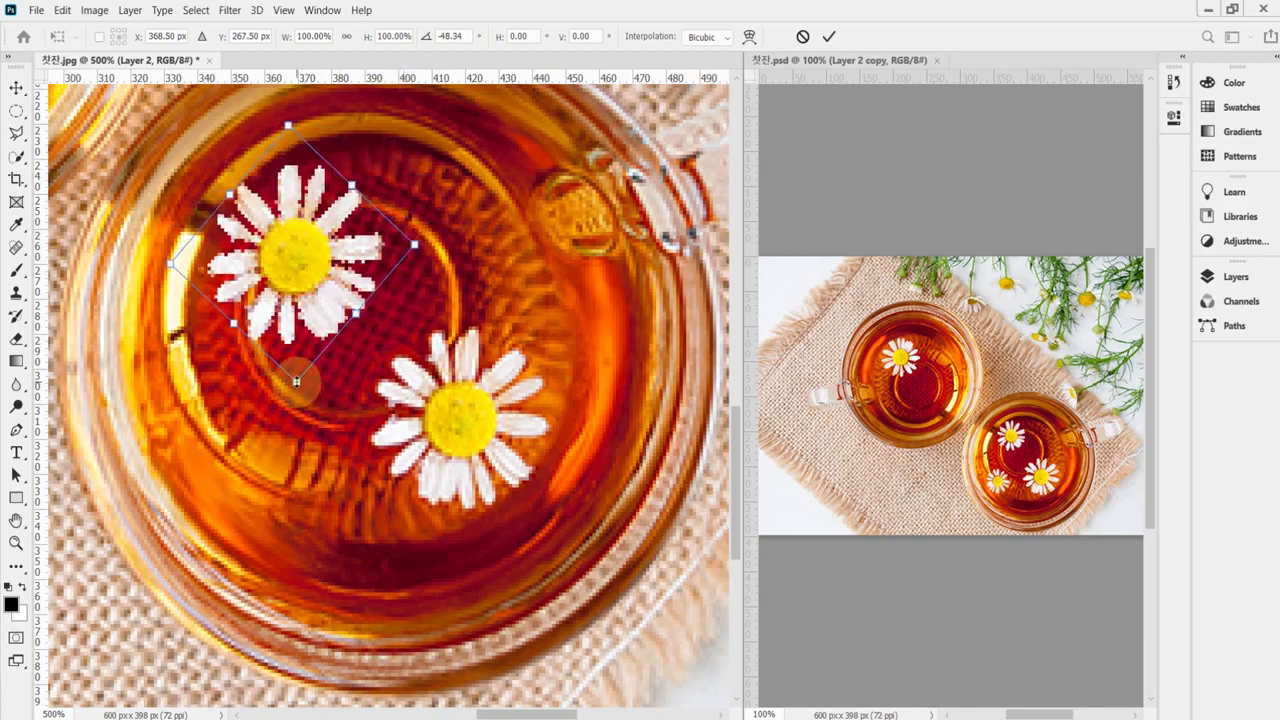
Shrink the daisy copy to slightly over 71%, rotate it to about -63°, fine-tune its position in the cup's upper left, and apply the transform.
{"action": "left_click_drag", "start_coordinate": [297, 381], "coordinate": [294, 308]}
{"action": "left_click_drag", "start_coordinate": [307, 252], "coordinate": [270, 268]}
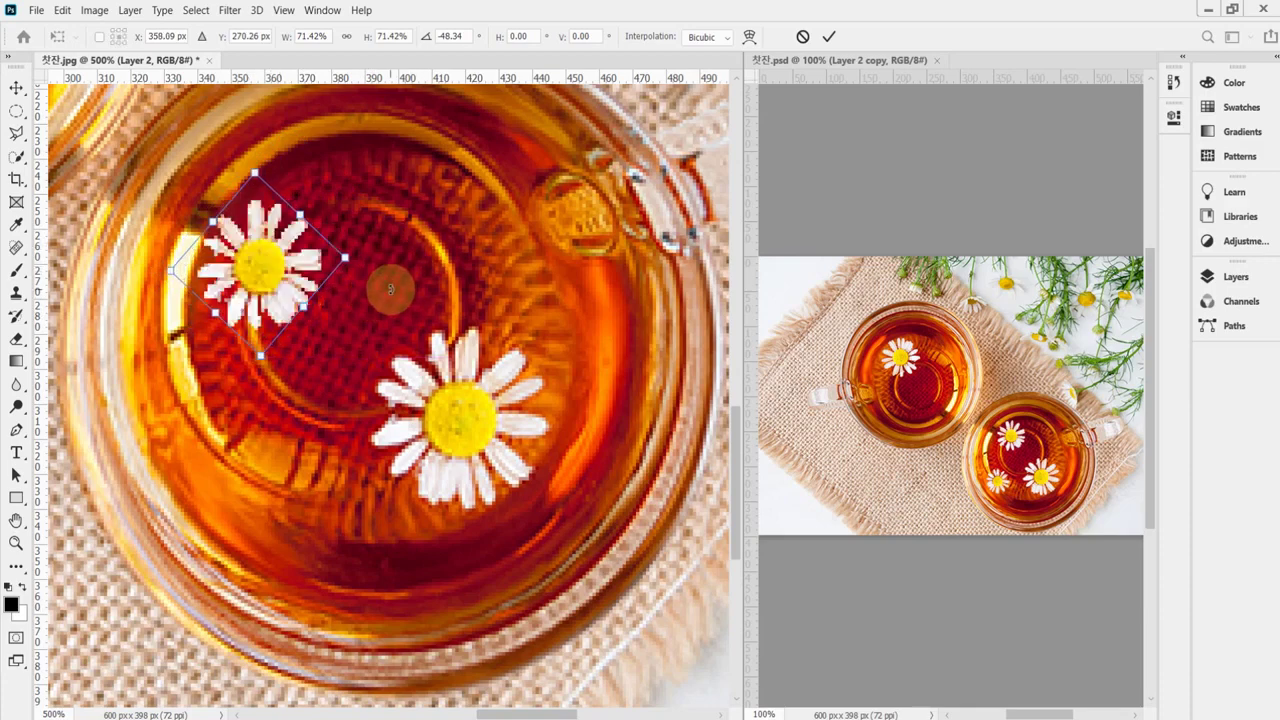
{"action": "left_click_drag", "start_coordinate": [390, 289], "coordinate": [394, 241]}
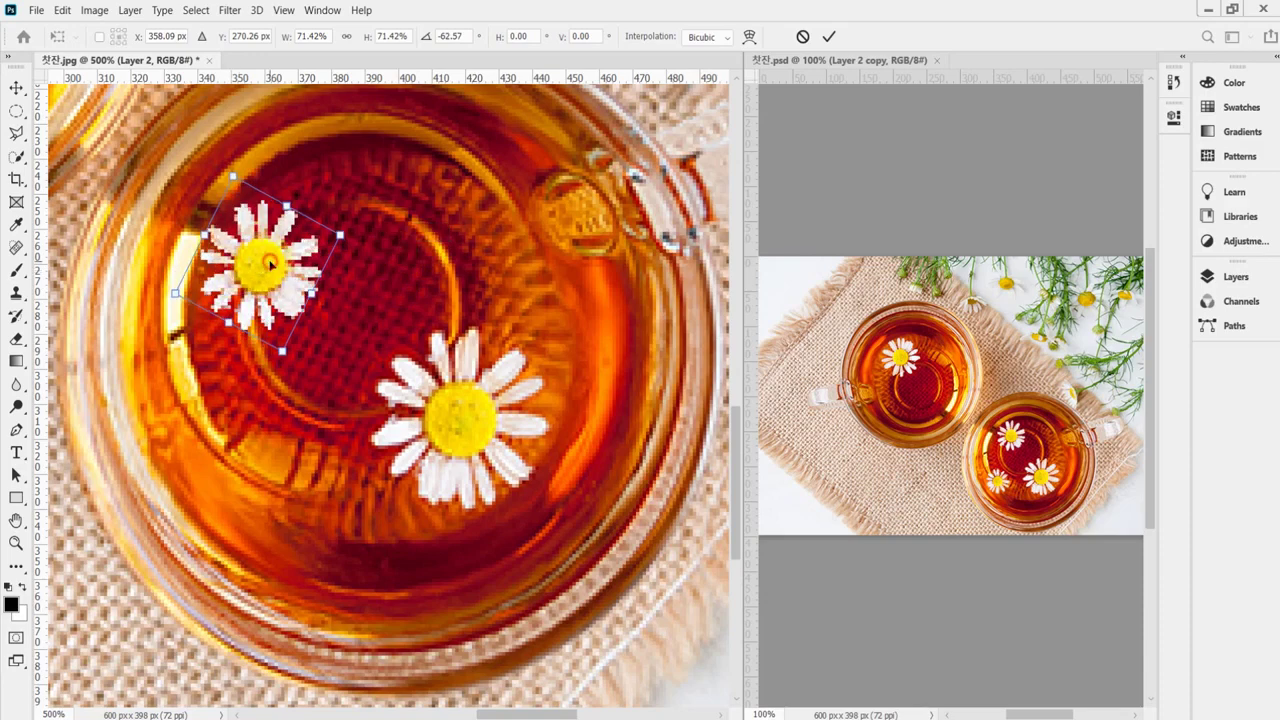
{"action": "left_click_drag", "start_coordinate": [270, 262], "coordinate": [280, 249]}
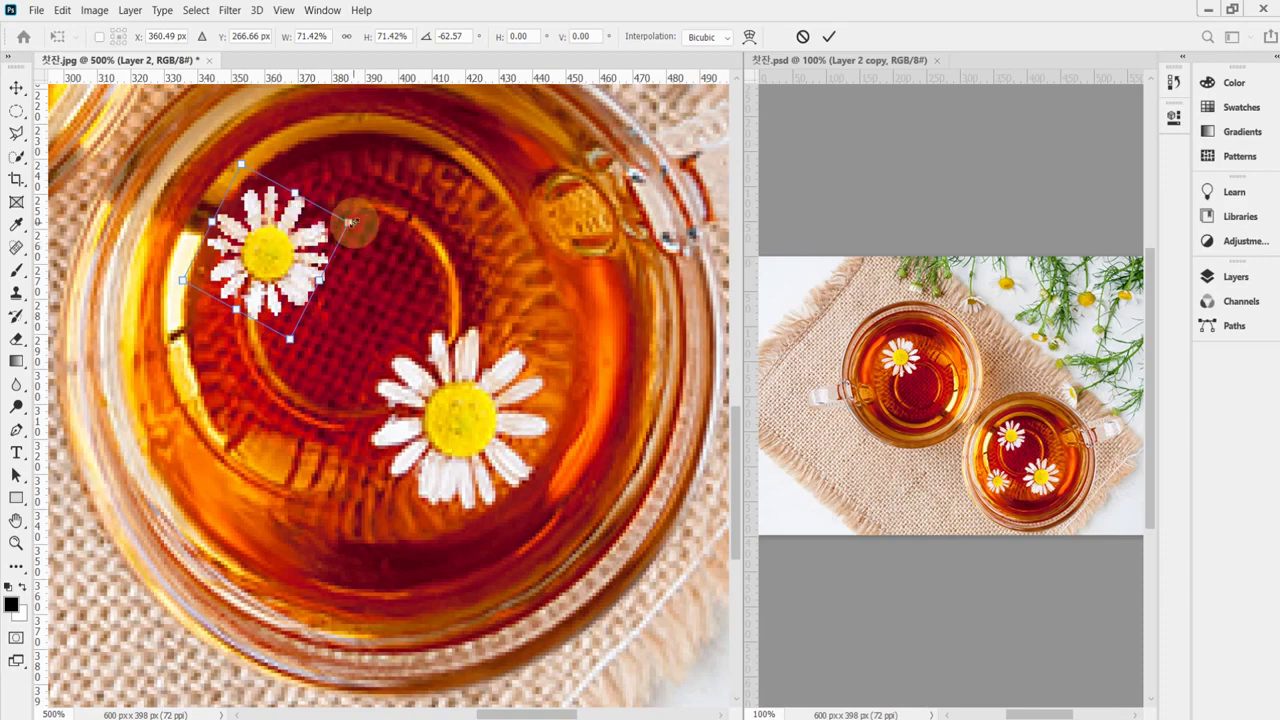
{"action": "left_click_drag", "start_coordinate": [348, 222], "coordinate": [360, 222]}
{"action": "key", "text": "w"}
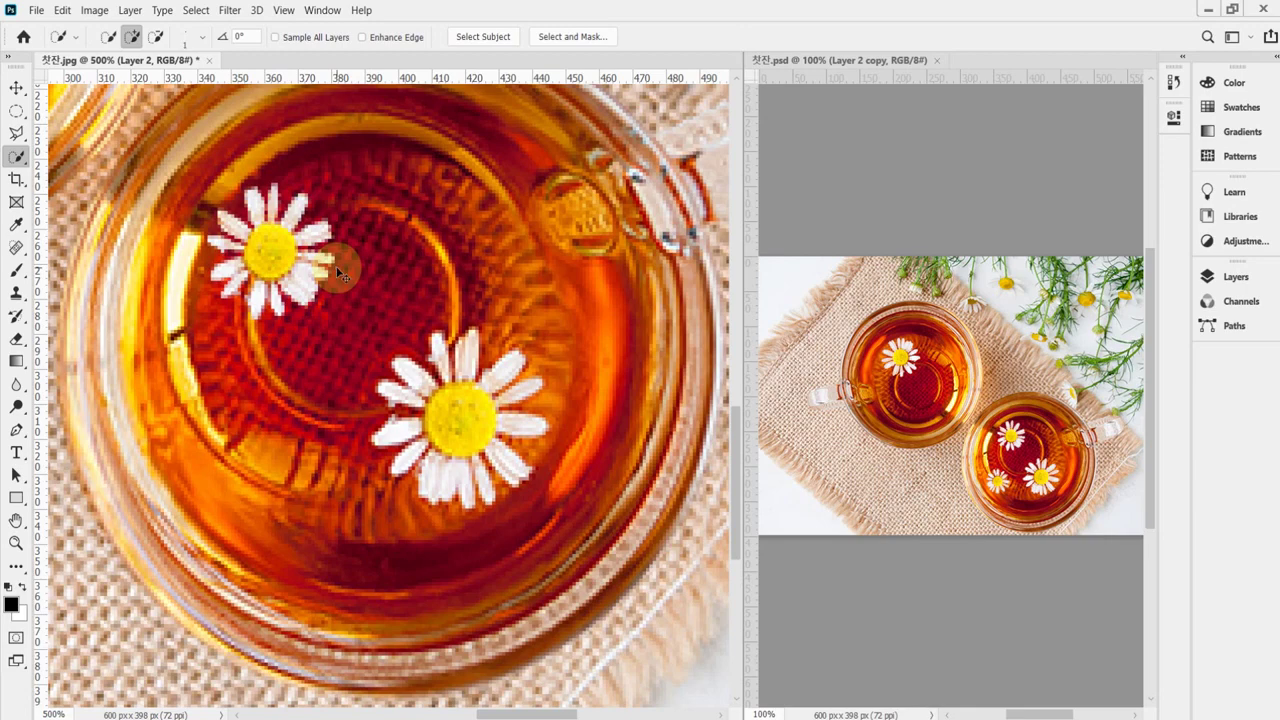
Duplicate the small daisy's layer, move the duplicate to the cup's lower left, and rotate it to about 96°.
{"action": "key", "text": "ctrl+j"}
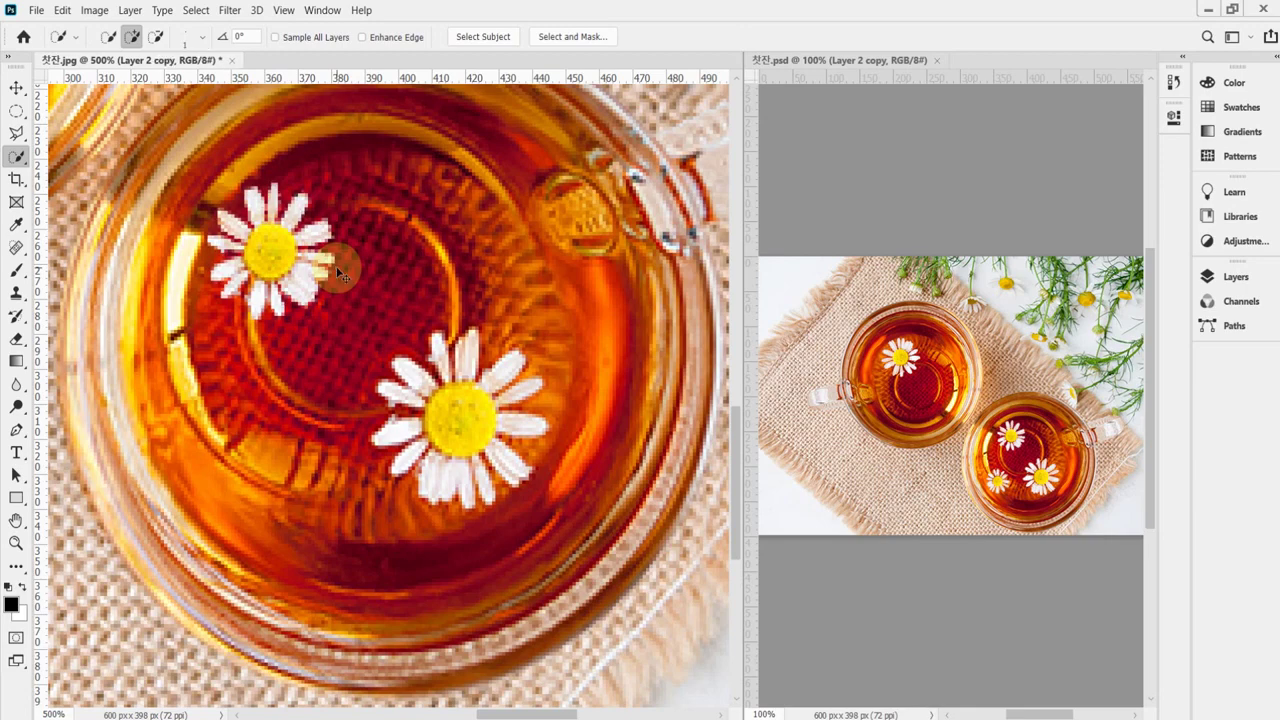
{"action": "key", "text": "ctrl+t"}
{"action": "left_click_drag", "start_coordinate": [278, 292], "coordinate": [301, 492]}
{"action": "left_click_drag", "start_coordinate": [395, 505], "coordinate": [278, 568]}
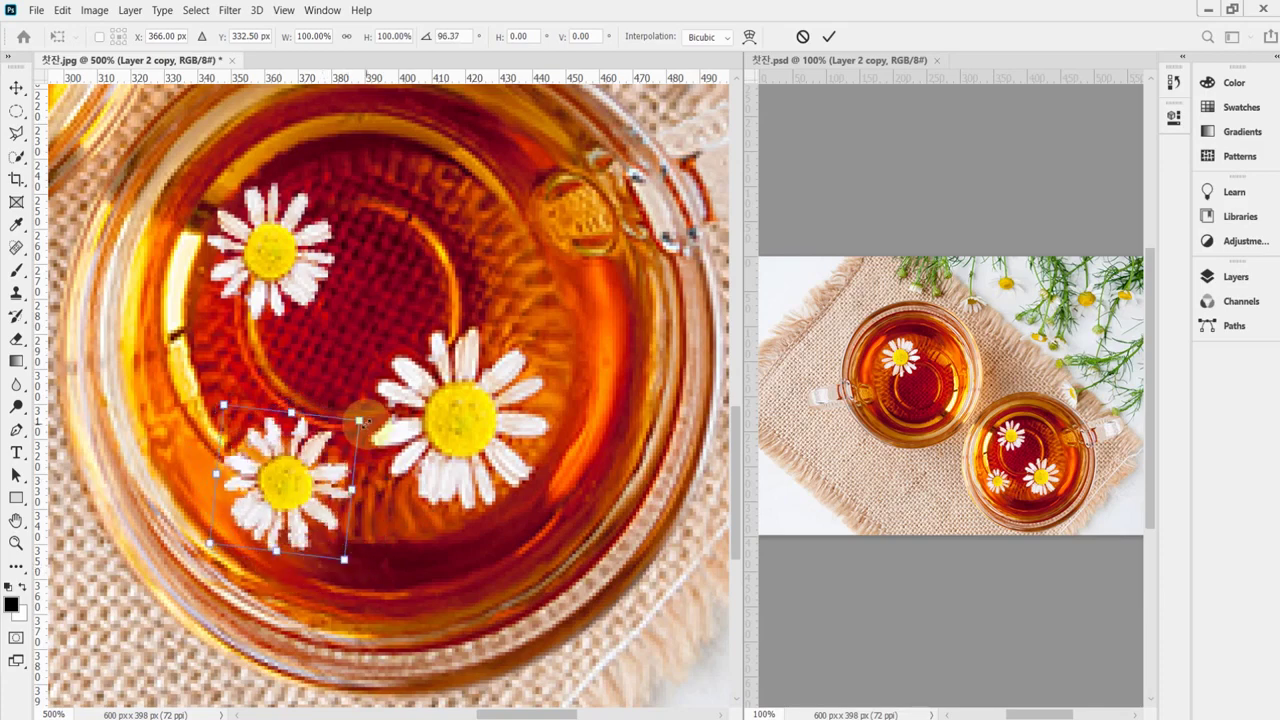
Scale the lower-left daisy to about 89%, rotate it to about 107°, nudge it slightly upward, and apply the transform.
{"action": "left_click_drag", "start_coordinate": [358, 420], "coordinate": [335, 443]}
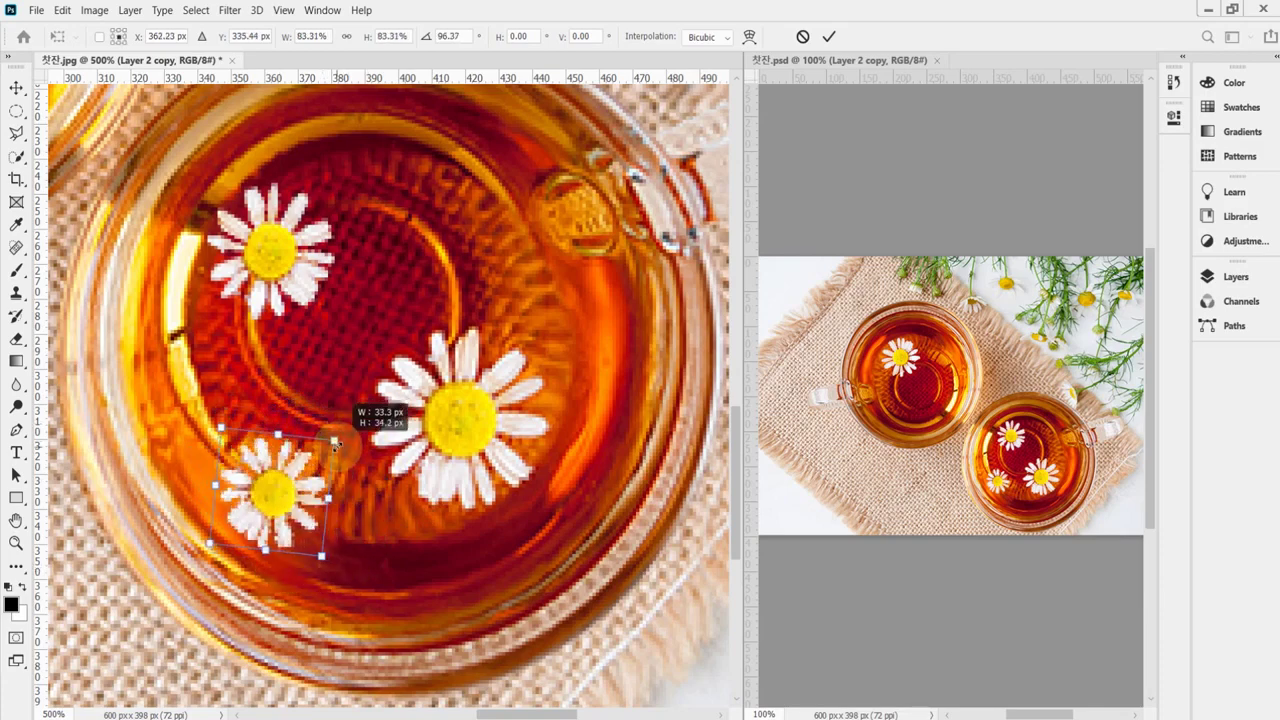
{"action": "left_click_drag", "start_coordinate": [335, 443], "coordinate": [390, 490]}
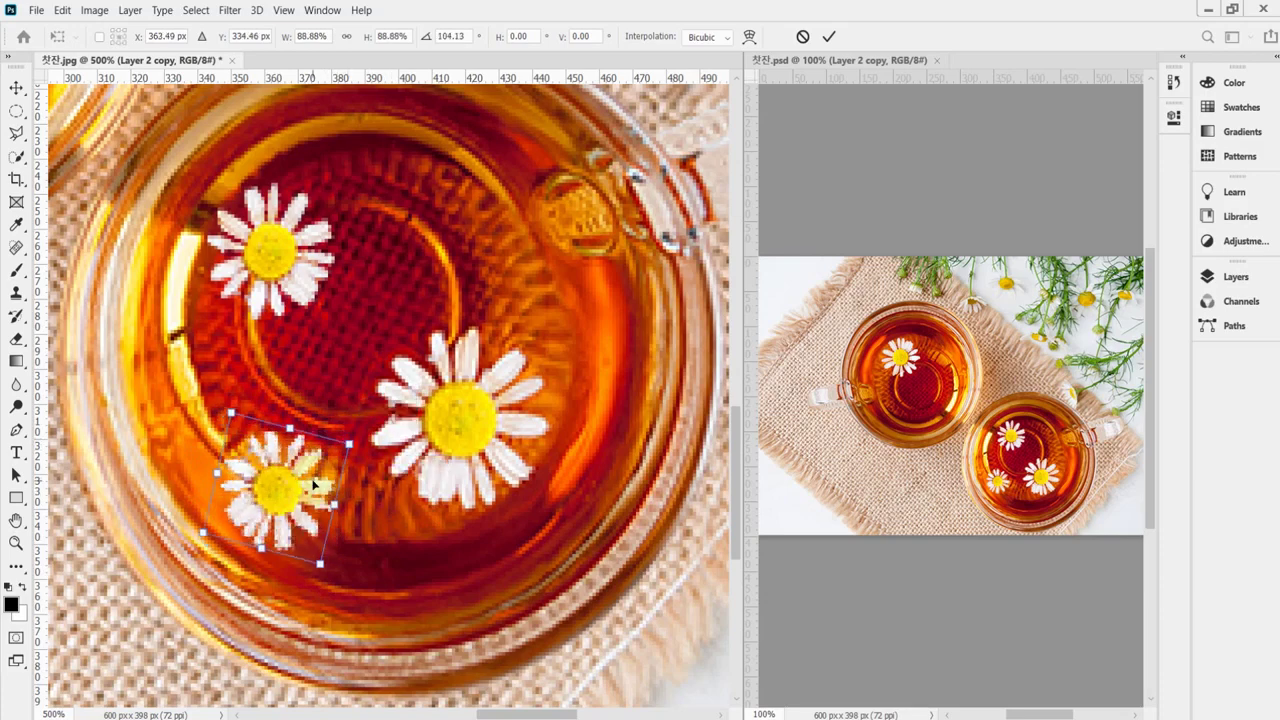
{"action": "left_click_drag", "start_coordinate": [309, 481], "coordinate": [312, 474]}
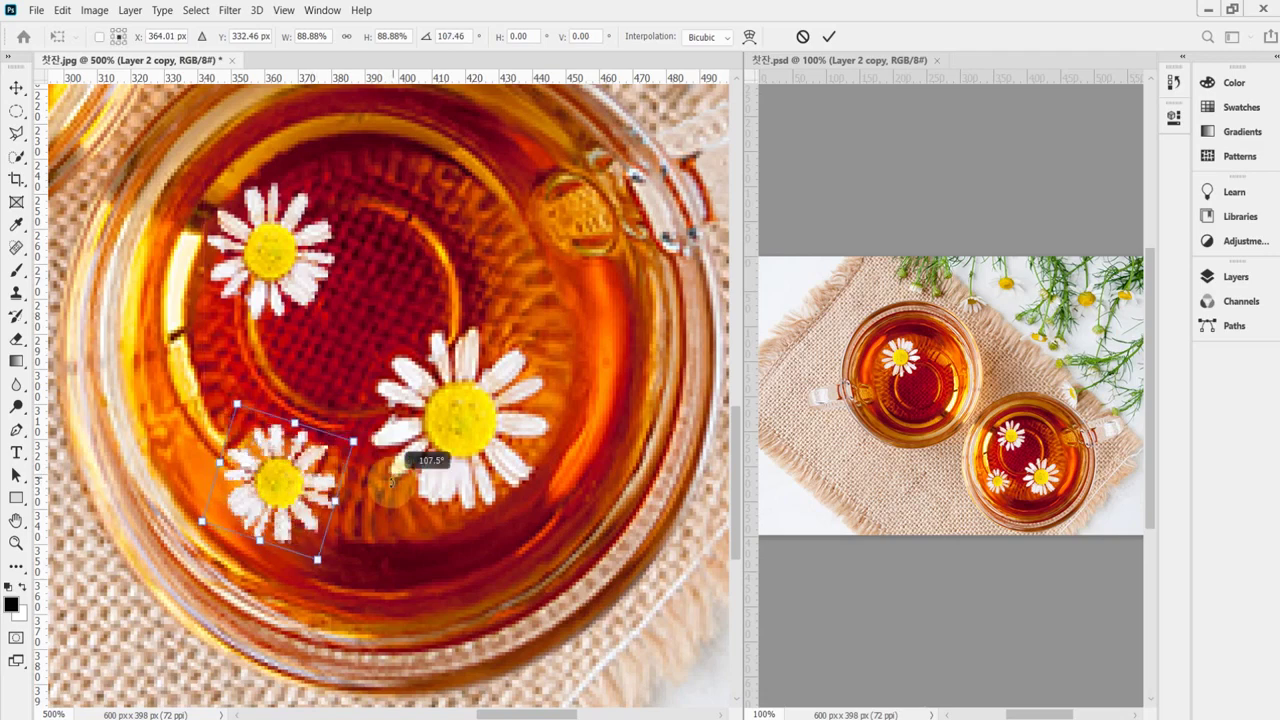
{"action": "key", "text": "Return"}
{"action": "key", "text": "w"}
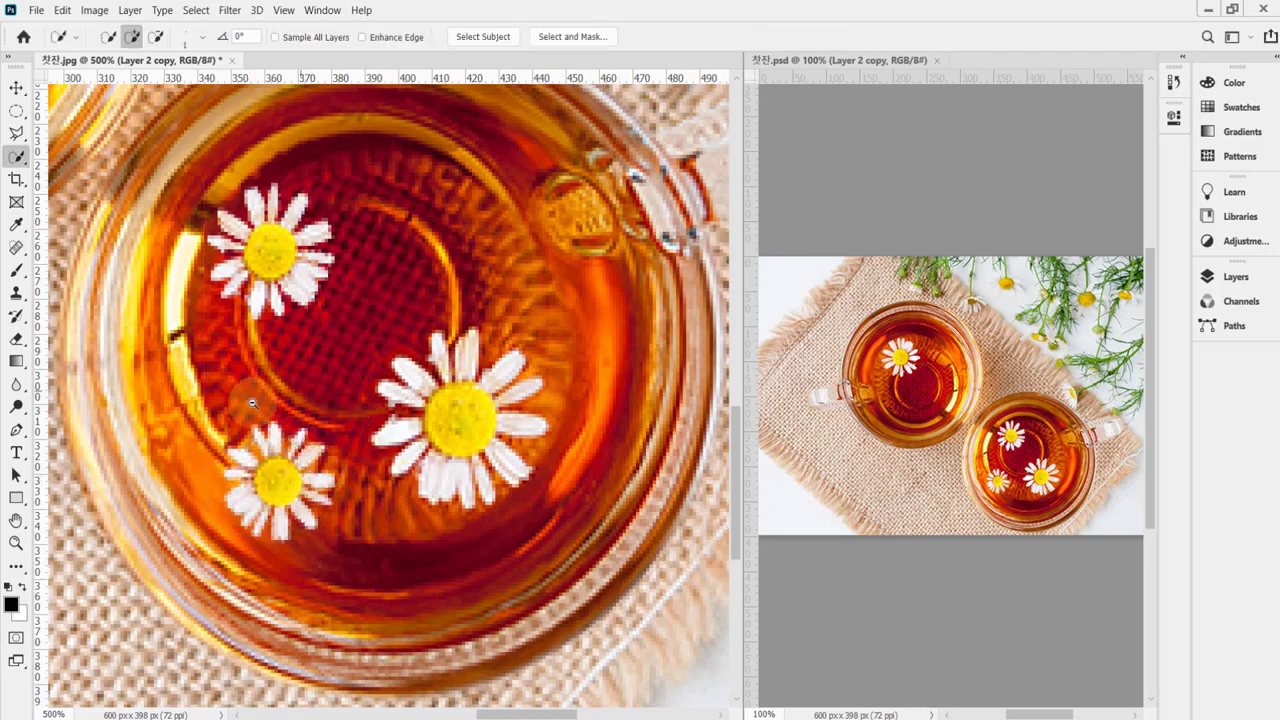
Compare the two-cup composition with the example and hide the guides in the teacup image.
{"action": "scroll", "coordinate": [305, 360], "scroll_direction": "down", "scroll_amount": 5}
{"action": "scroll", "coordinate": [480, 370], "scroll_direction": "down", "scroll_amount": 2}
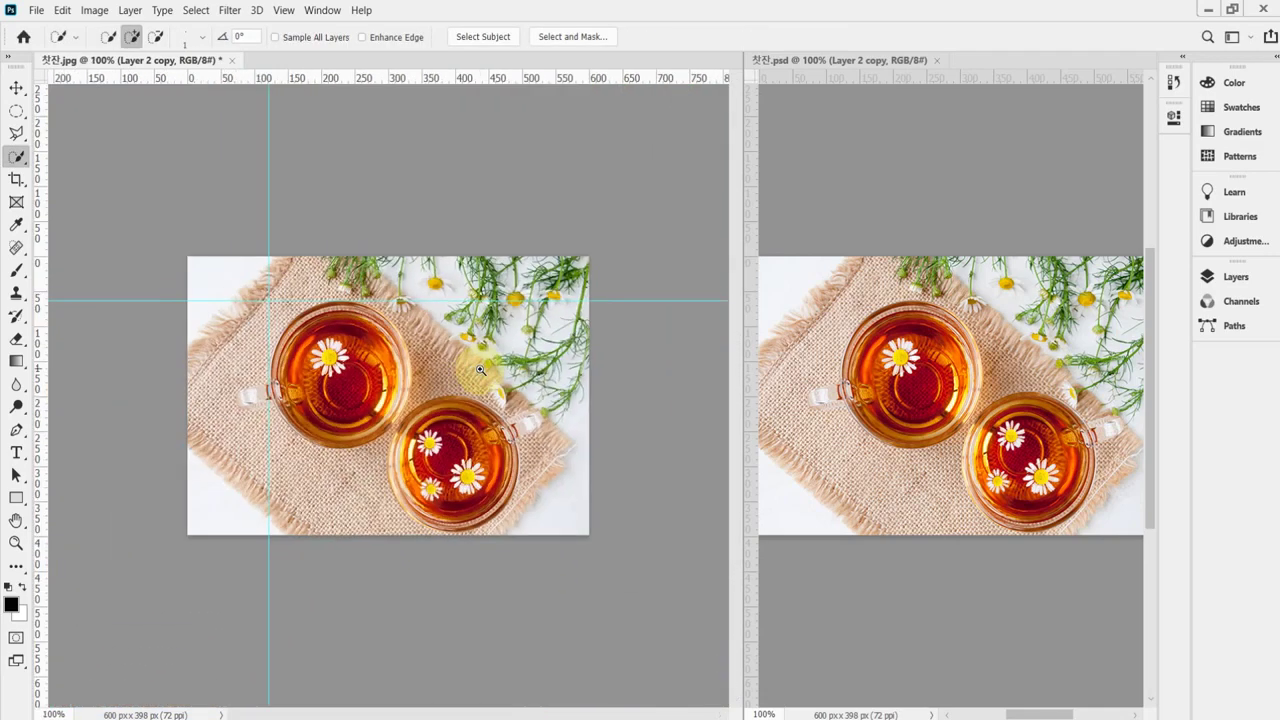
{"action": "scroll", "coordinate": [539, 409], "scroll_direction": "up", "scroll_amount": 2}
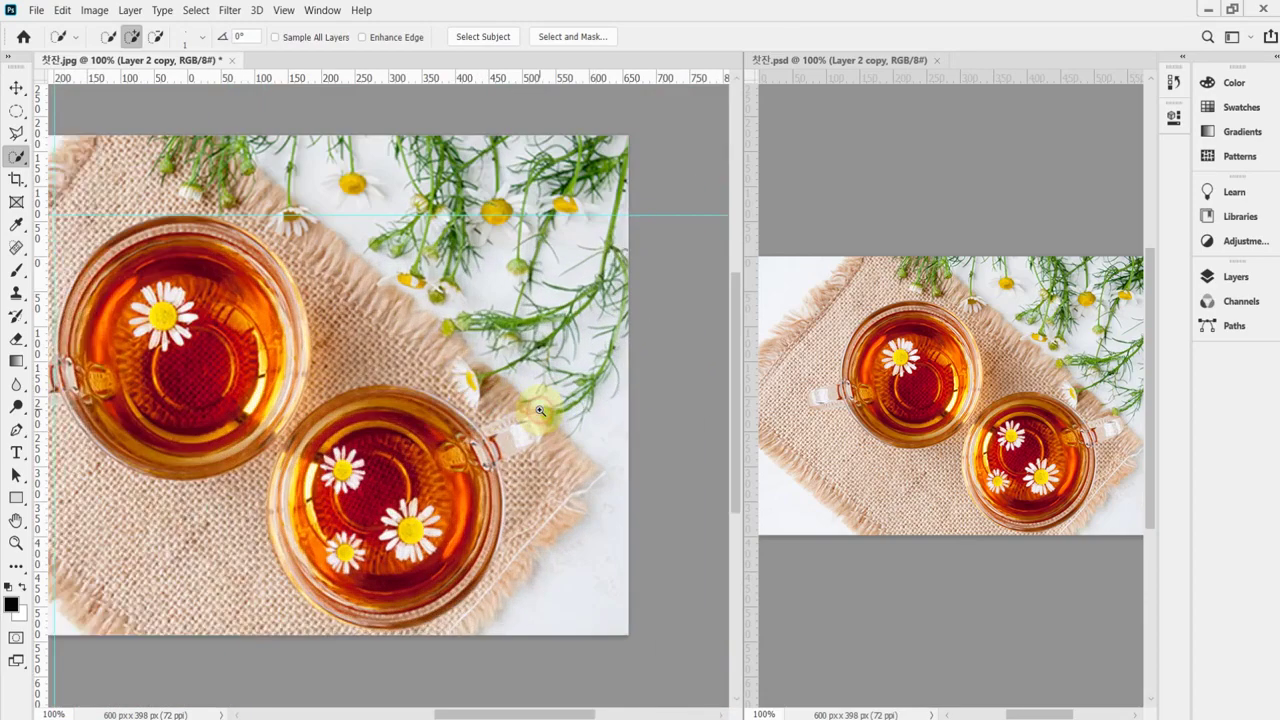
{"action": "scroll", "coordinate": [430, 418], "scroll_direction": "down", "scroll_amount": 2}
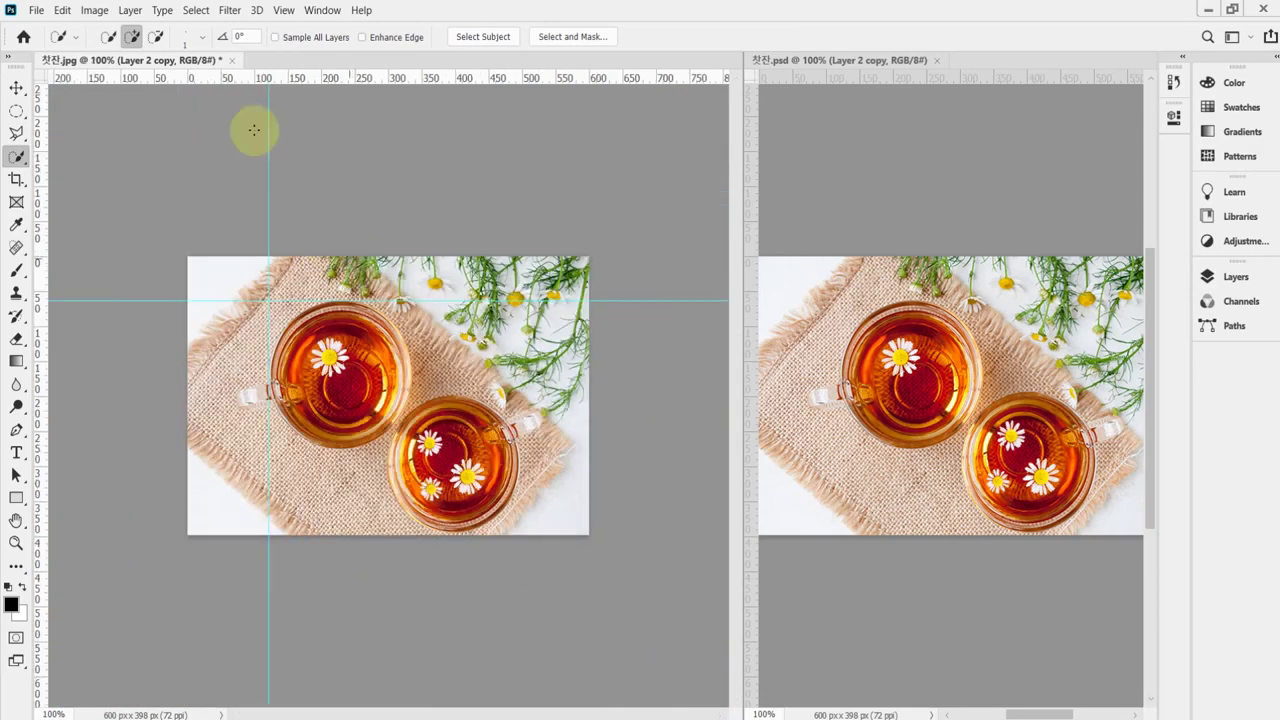
{"action": "left_click", "coordinate": [284, 10]}
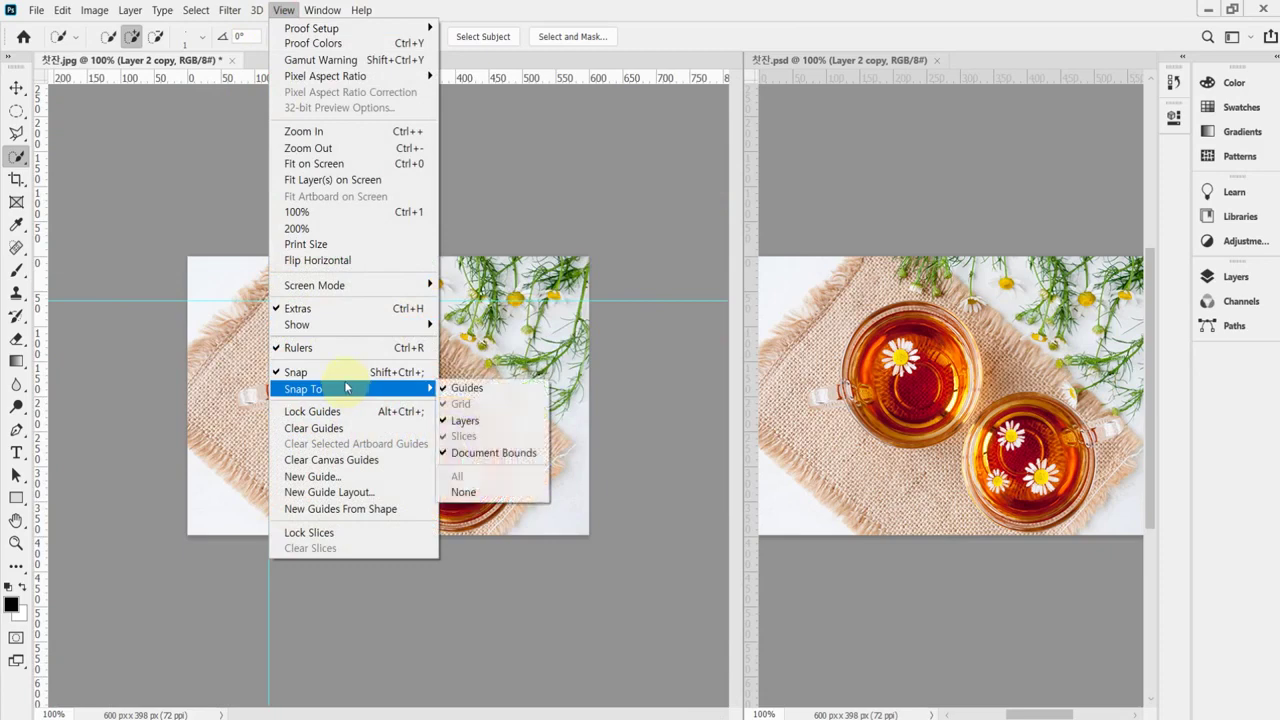
{"action": "mouse_move", "coordinate": [362, 325]}
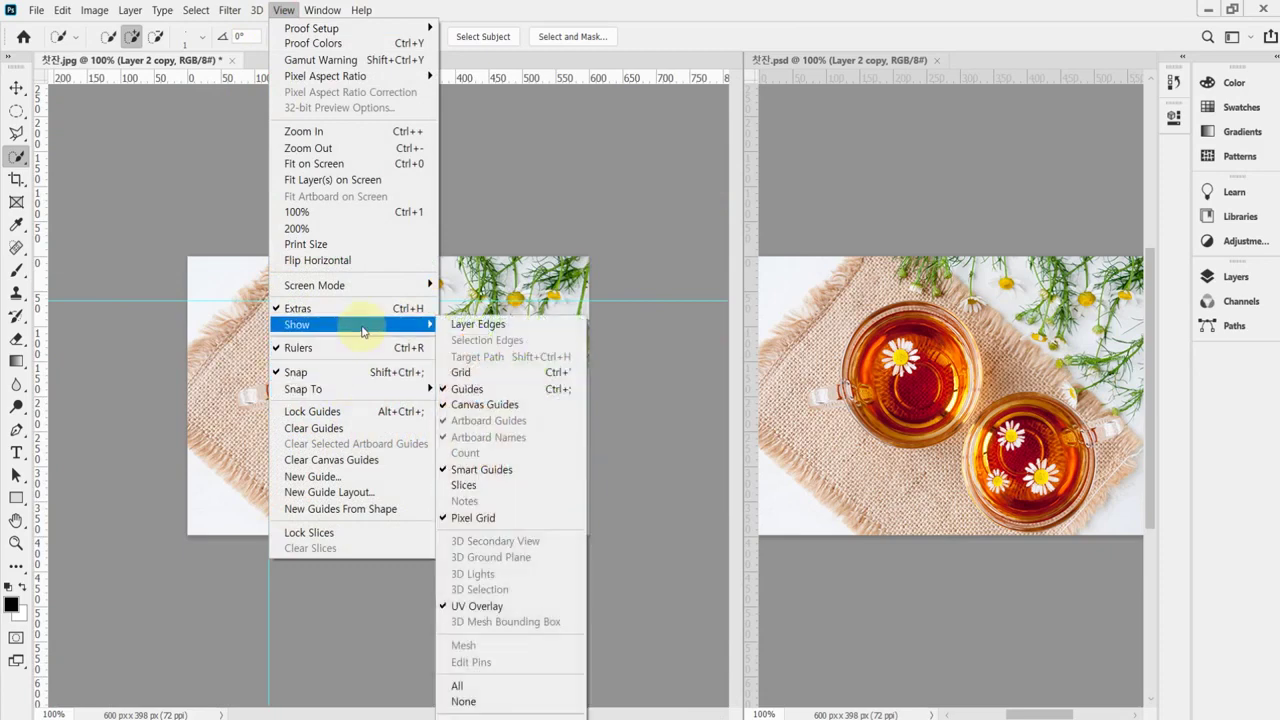
{"action": "left_click", "coordinate": [545, 398]}
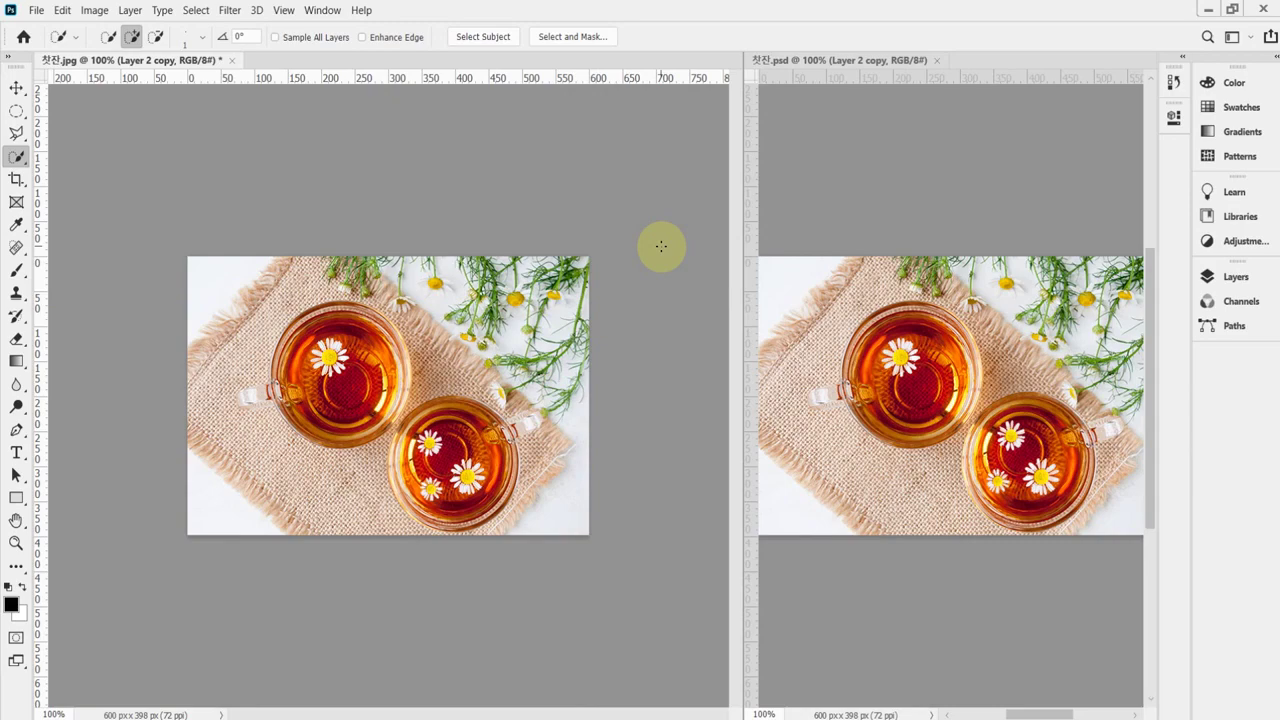
Switch to the snowman image and its example, and show the grid over both documents.
{"action": "key", "text": "alt+Tab"}
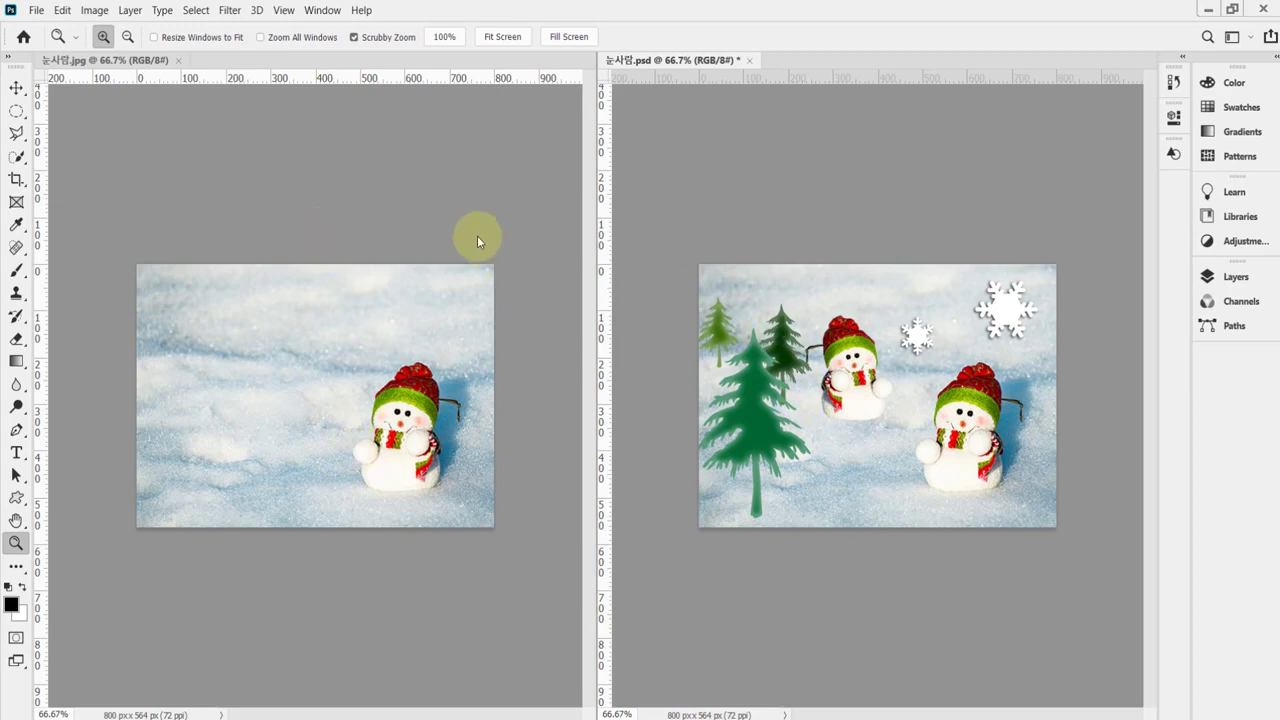
{"action": "left_click", "coordinate": [408, 226]}
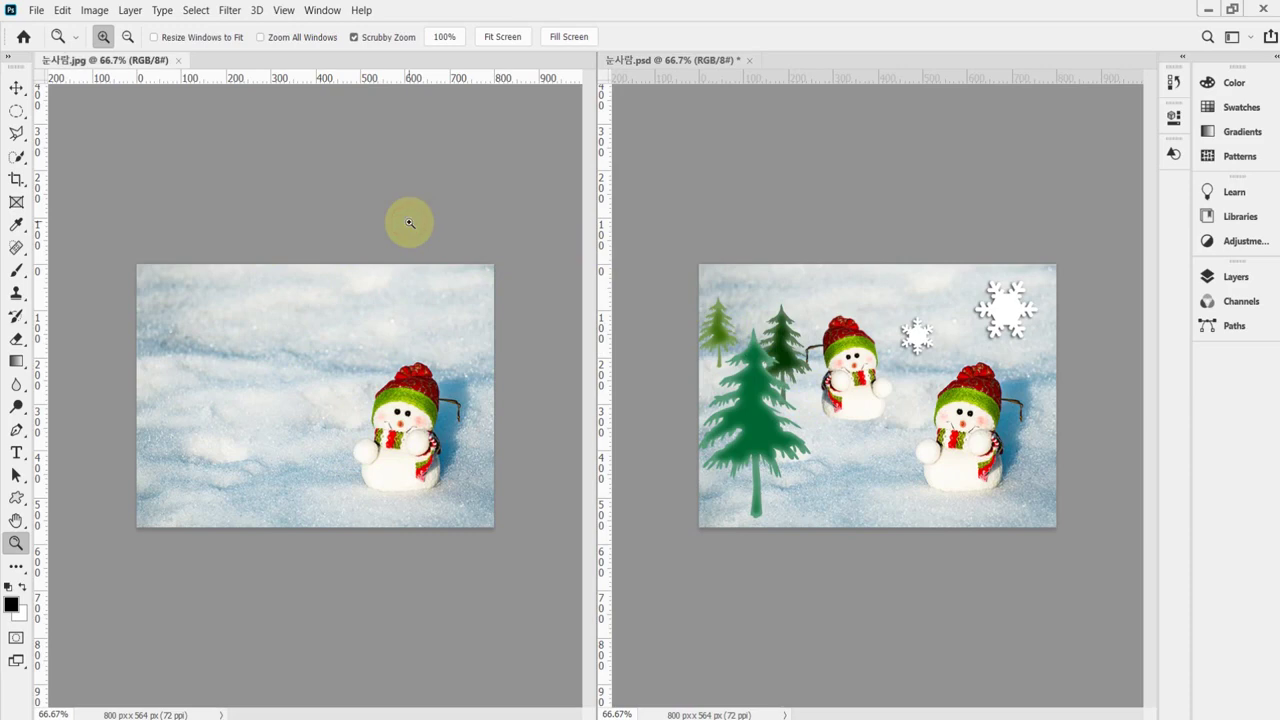
{"action": "left_click", "coordinate": [684, 275]}
{"action": "left_click_drag", "start_coordinate": [680, 274], "coordinate": [440, 95]}
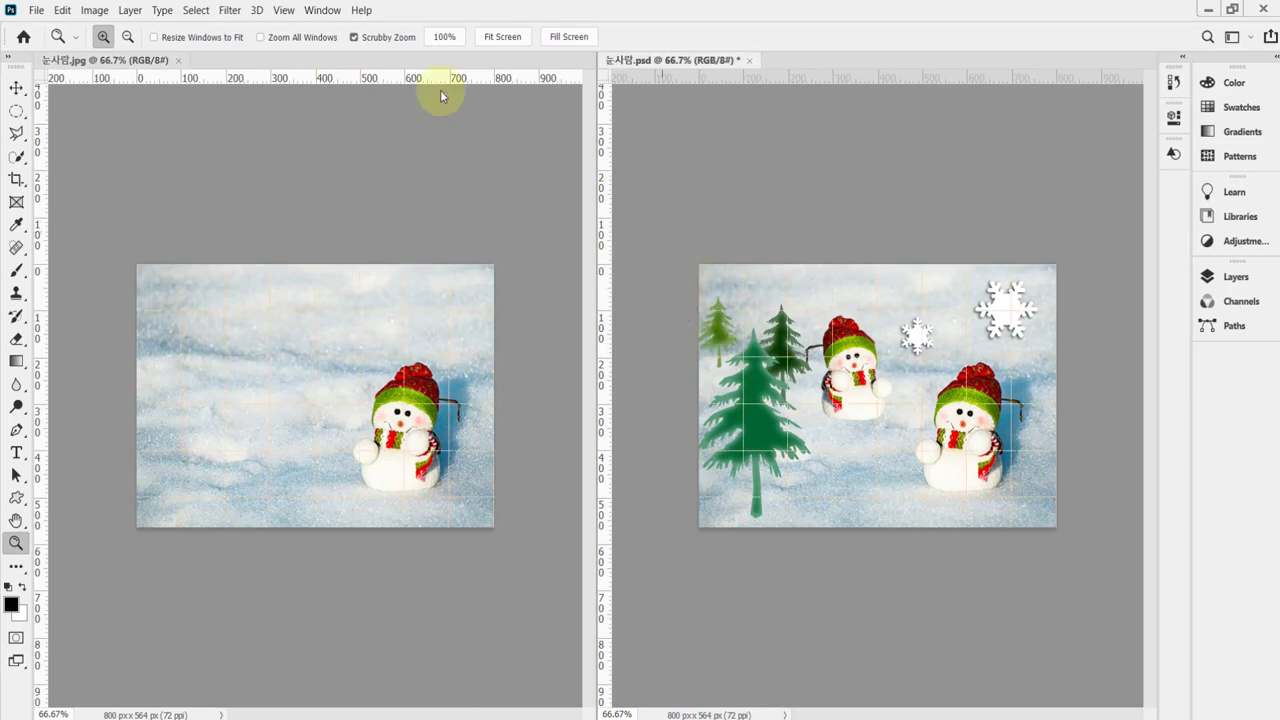
{"action": "left_click_drag", "start_coordinate": [419, 156], "coordinate": [411, 440]}
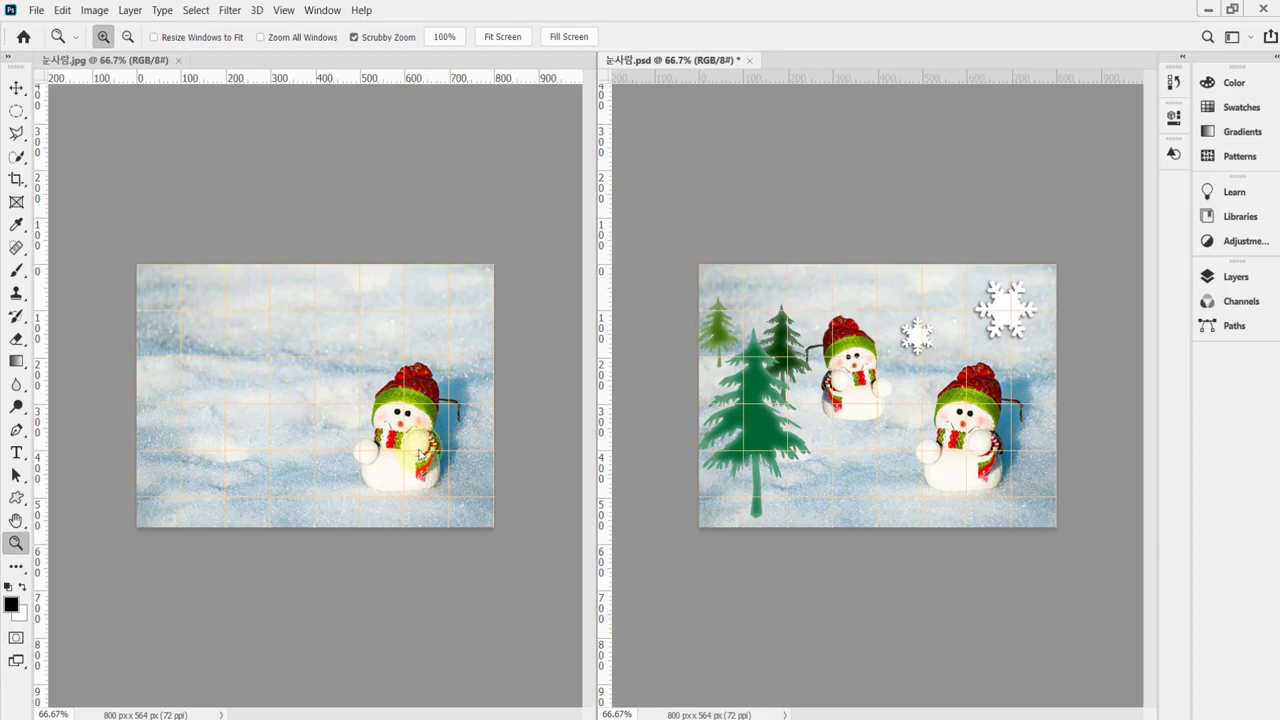
{"action": "left_click", "coordinate": [411, 440]}
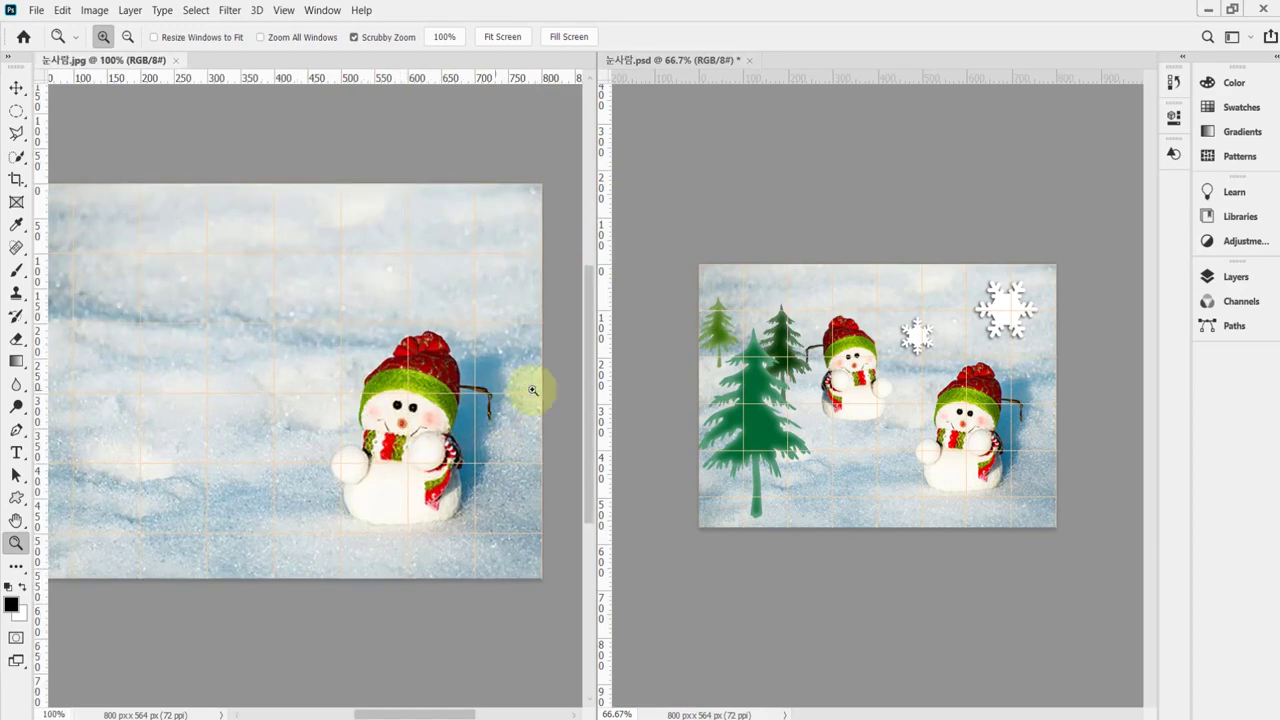
{"action": "left_click", "coordinate": [285, 12]}
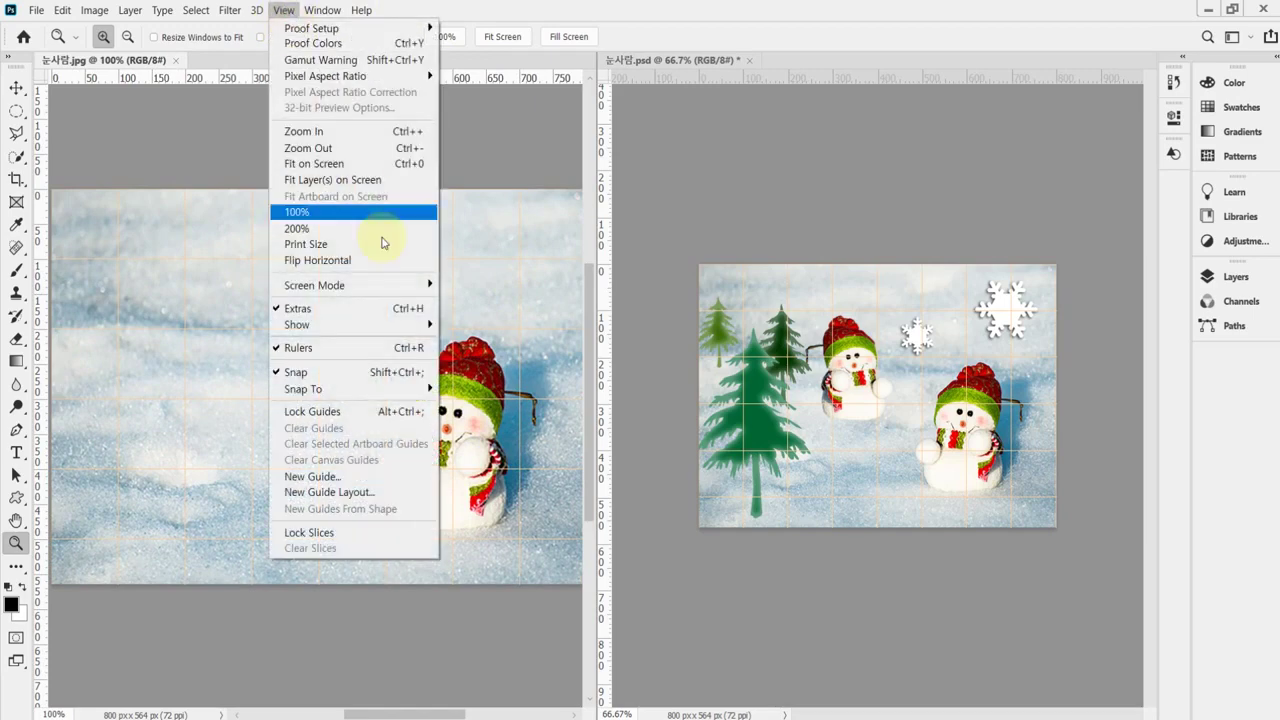
{"action": "mouse_move", "coordinate": [412, 326]}
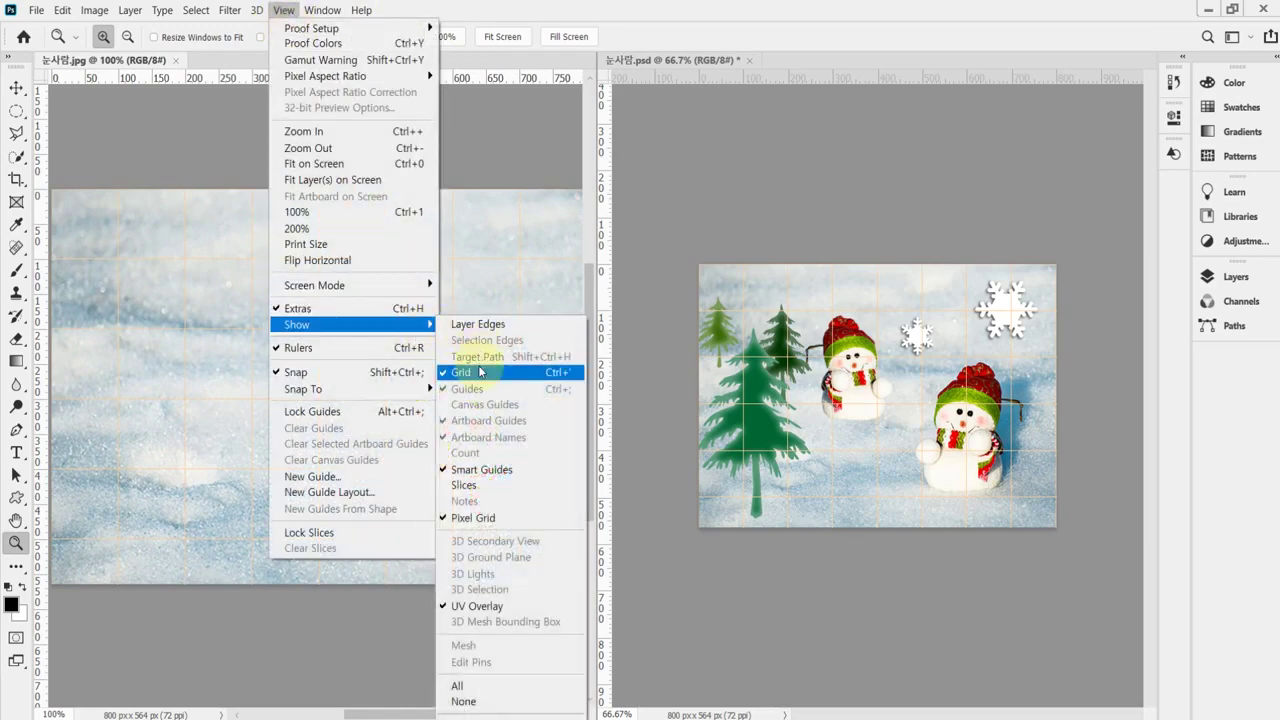
{"action": "left_click", "coordinate": [734, 30]}
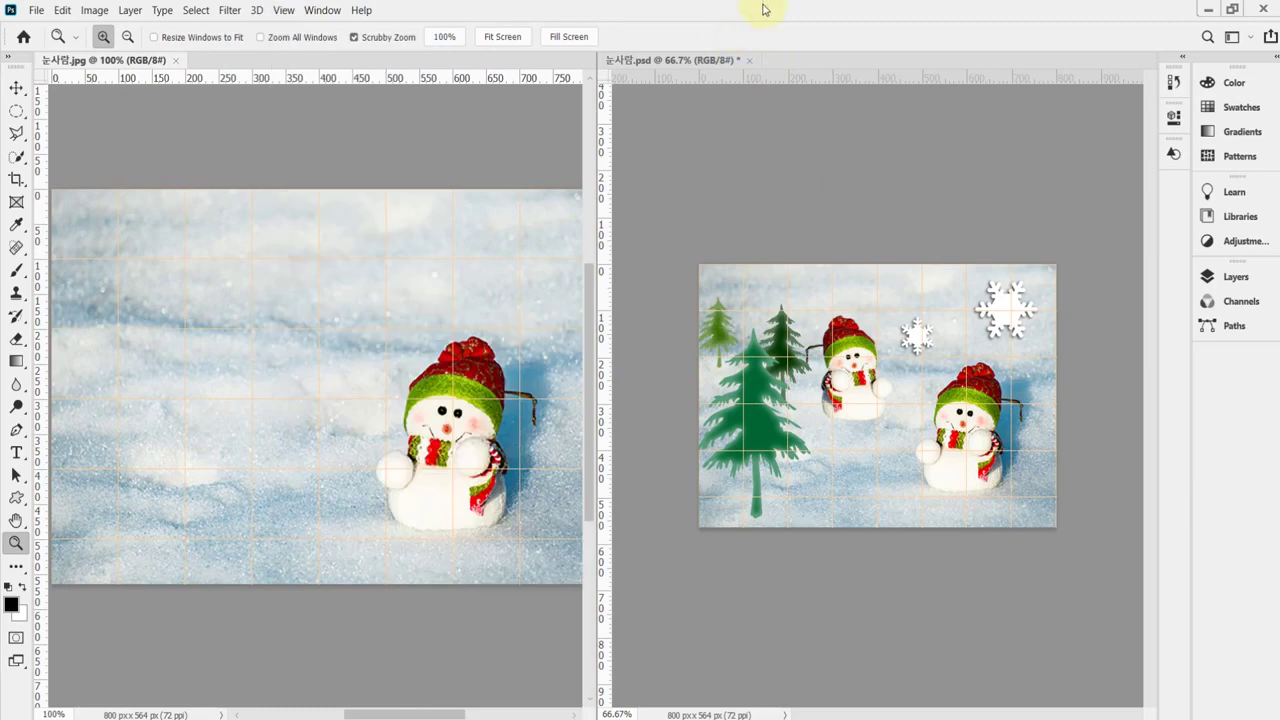
Widen the snowman image's window and choose the Quick Selection tool.
{"action": "left_click_drag", "start_coordinate": [596, 296], "coordinate": [742, 295]}
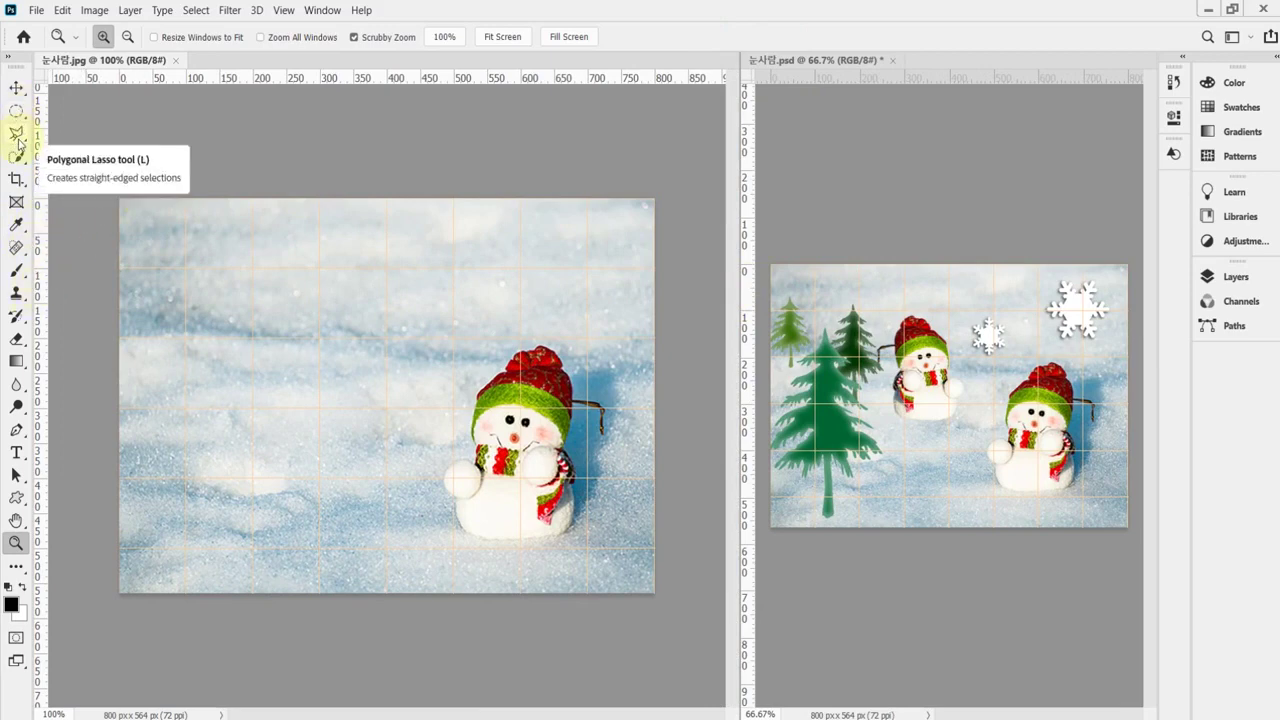
{"action": "left_click_drag", "start_coordinate": [16, 156], "coordinate": [93, 172]}
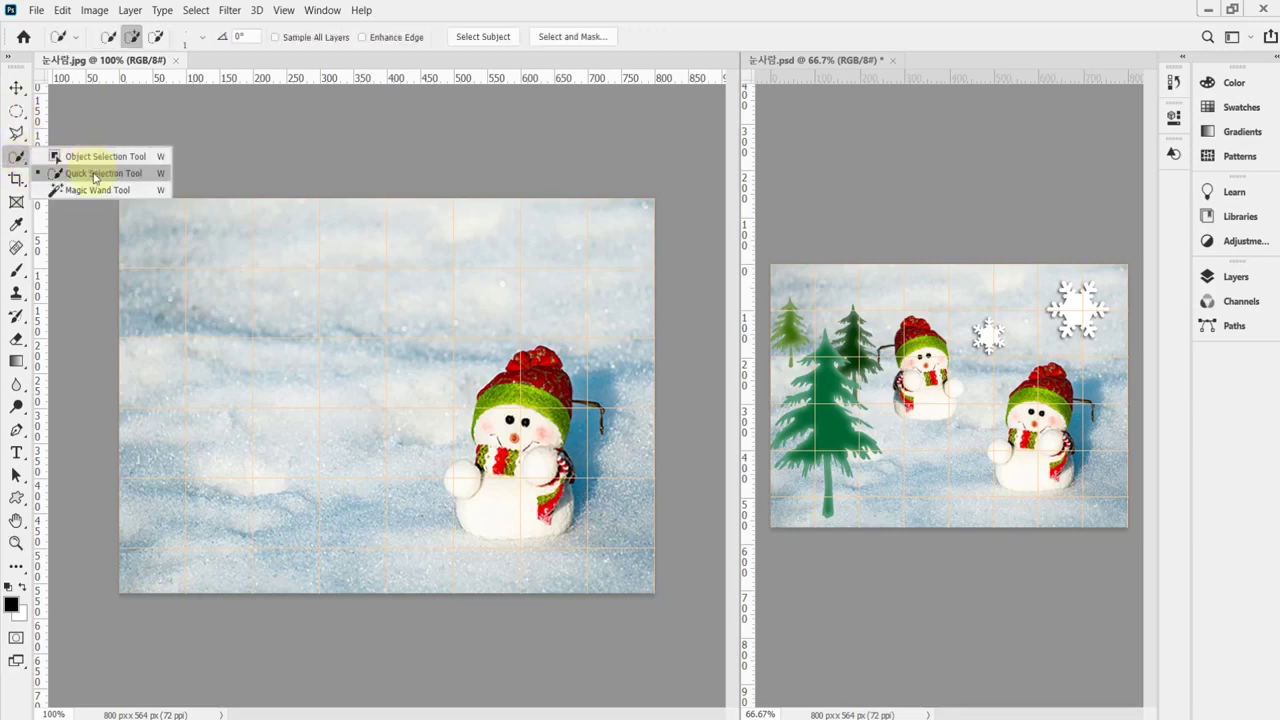
Select the snowman's face, green hat band and white body with the Quick Selection tool at a brush size of 30.
{"action": "left_click", "coordinate": [95, 175]}
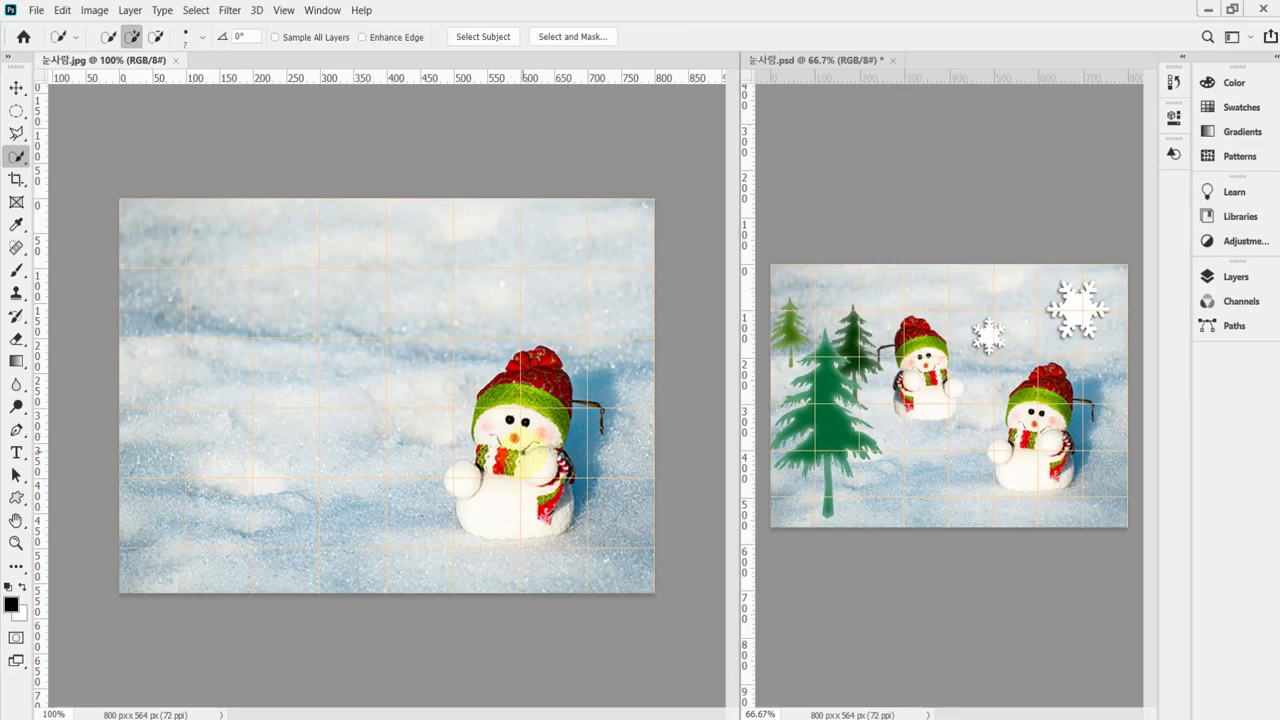
{"action": "key", "text": "bracketright"}
{"action": "key", "text": "bracketright"}
{"action": "key", "text": "bracketright"}
{"action": "key", "text": "bracketright"}
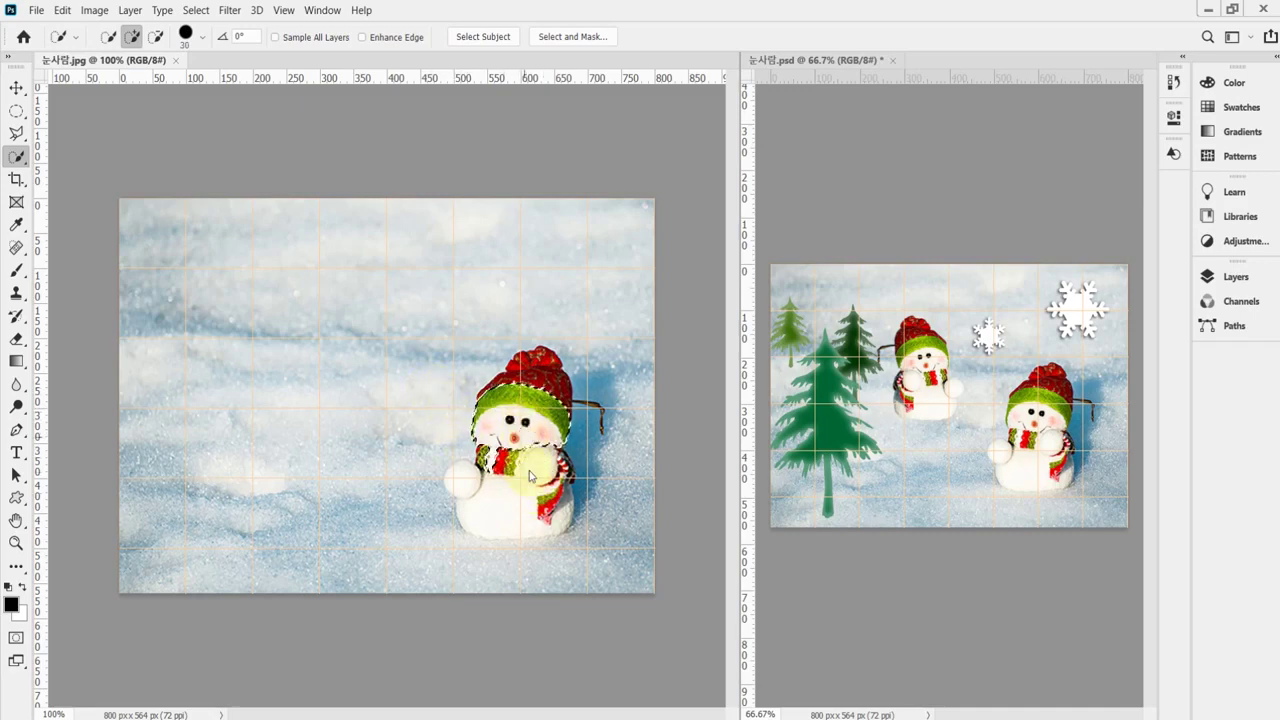
{"action": "scroll", "coordinate": [509, 486], "scroll_direction": "up", "scroll_amount": 5}
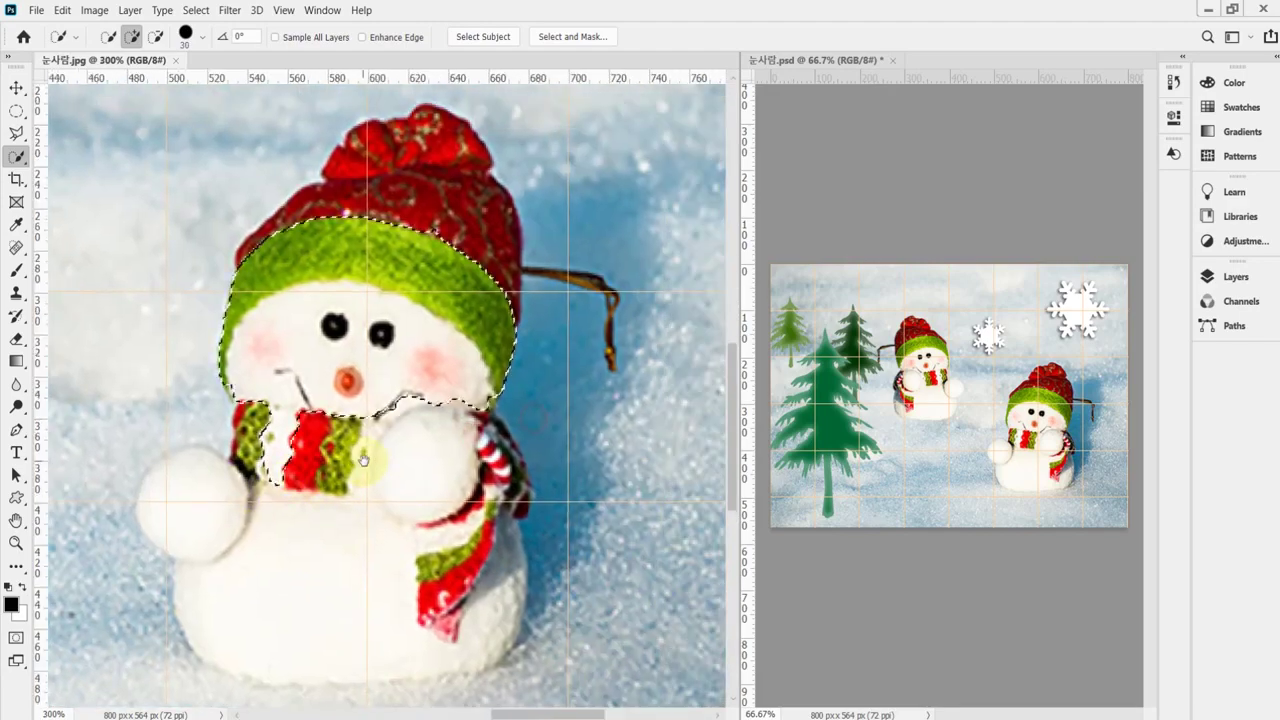
{"action": "mouse_move", "coordinate": [371, 518]}
{"action": "left_mouse_down"}
{"action": "mouse_move", "coordinate": [390, 446]}
{"action": "mouse_move", "coordinate": [296, 583]}
{"action": "mouse_move", "coordinate": [226, 496]}
{"action": "mouse_move", "coordinate": [287, 461]}
{"action": "mouse_move", "coordinate": [231, 479]}
{"action": "mouse_move", "coordinate": [205, 467]}
{"action": "mouse_move", "coordinate": [418, 465]}
{"action": "mouse_move", "coordinate": [478, 592]}
{"action": "left_mouse_up"}
Reduce the brush size to 10 and add the striped scarf beside the snowman's hand and the red hat to the selection.
{"action": "key", "text": "bracketleft"}
{"action": "key", "text": "bracketleft"}
{"action": "key", "text": "bracketleft"}
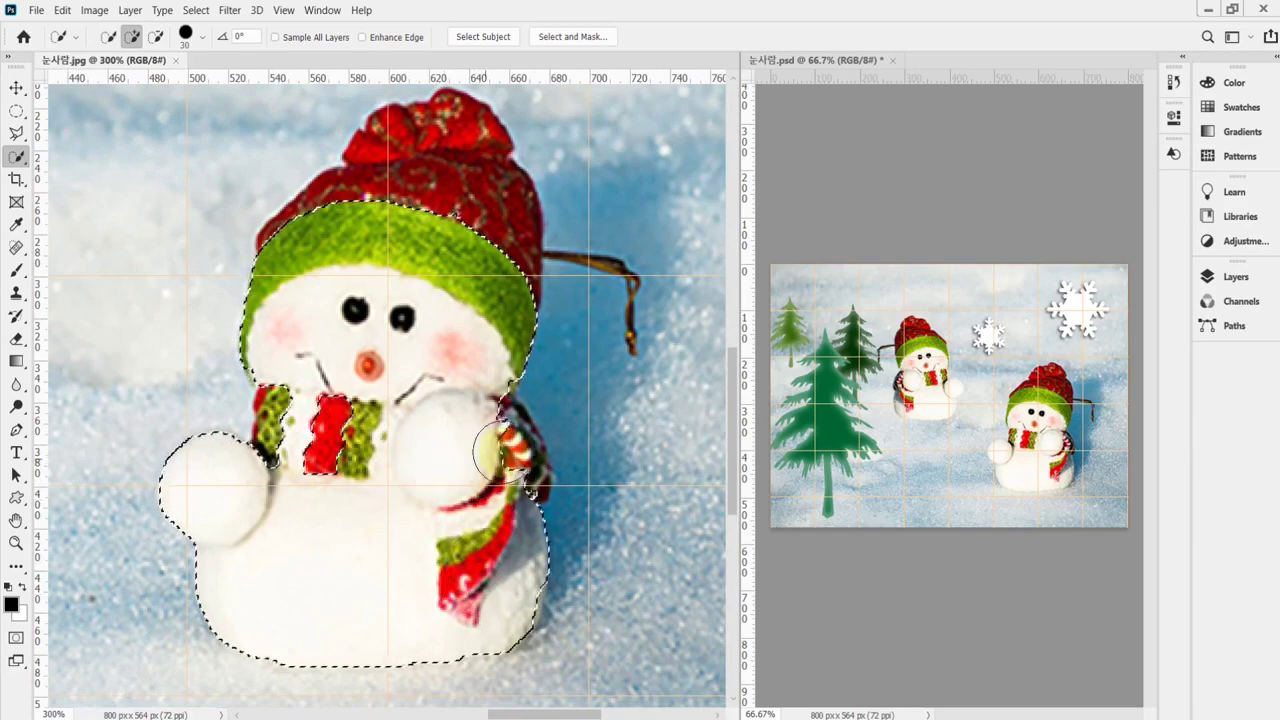
{"action": "key", "text": "bracketleft"}
{"action": "left_click_drag", "start_coordinate": [505, 425], "coordinate": [535, 470]}
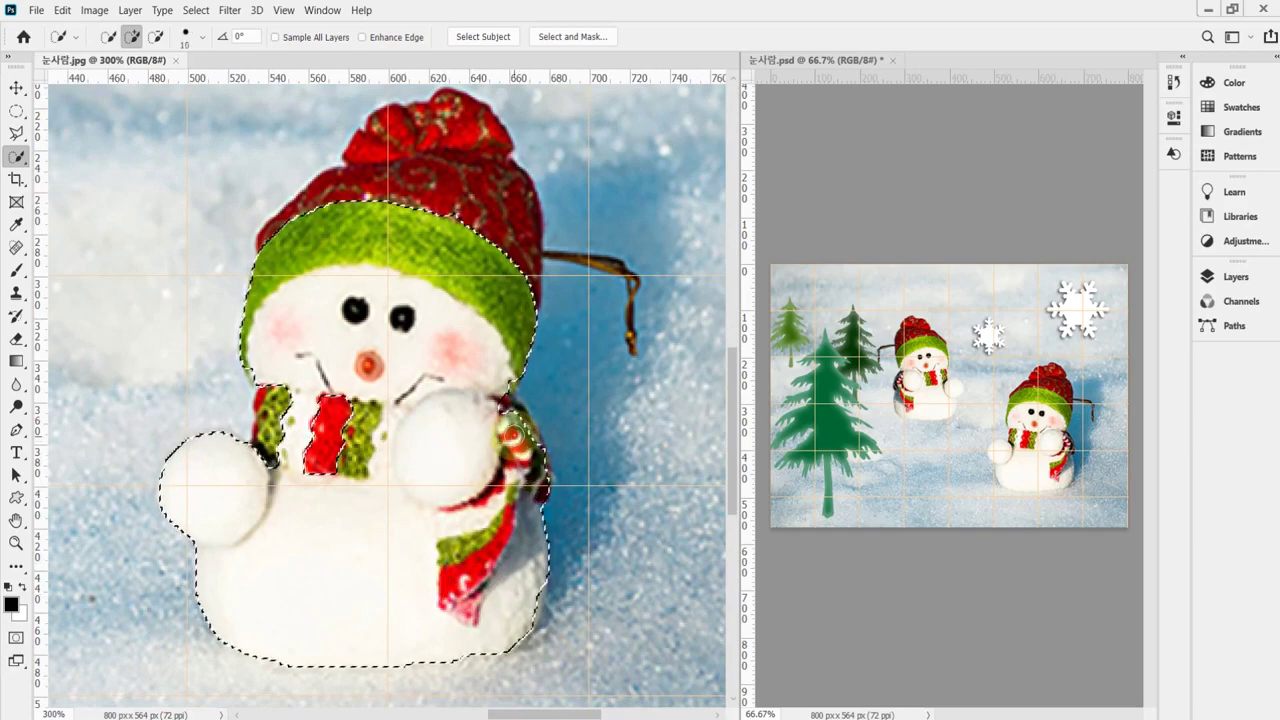
{"action": "mouse_move", "coordinate": [509, 424]}
{"action": "left_mouse_down"}
{"action": "mouse_move", "coordinate": [527, 479]}
{"action": "mouse_move", "coordinate": [520, 598]}
{"action": "mouse_move", "coordinate": [441, 162]}
{"action": "left_mouse_up"}
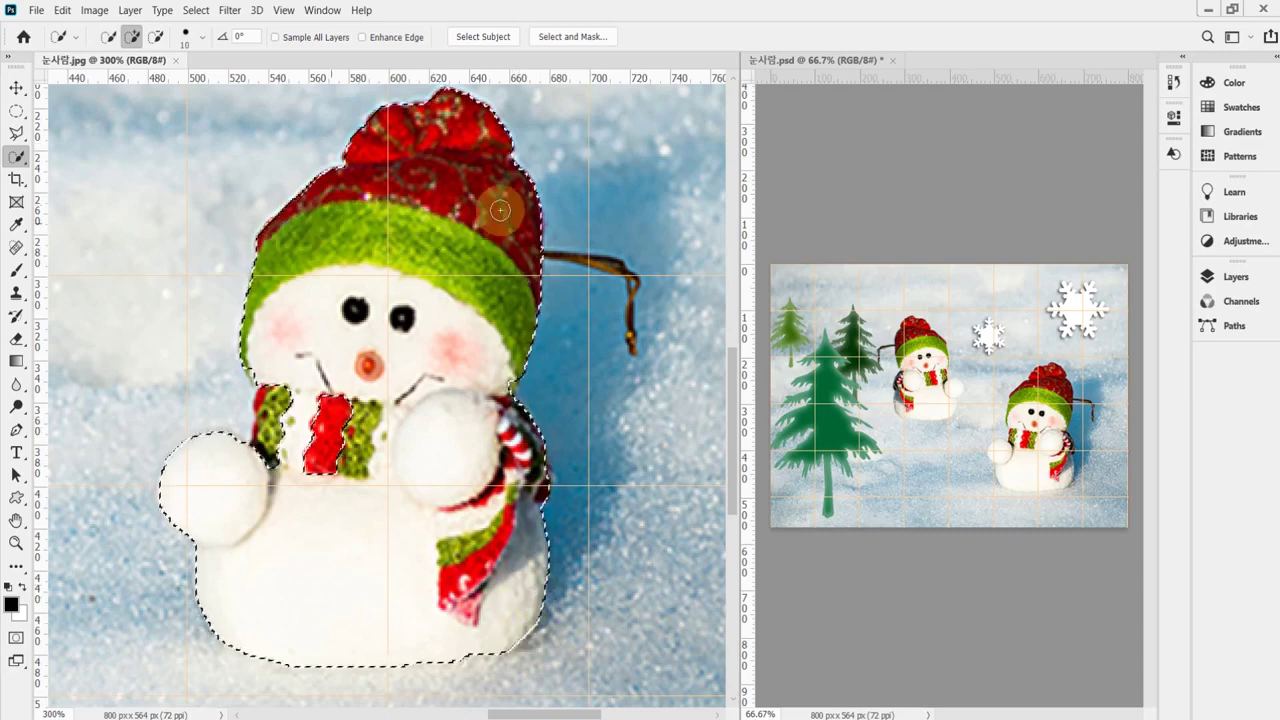
Reduce the brush size to 6 and add the missing scarf stripes at the neck and the scarf's outer edge to the selection.
{"action": "key", "text": "bracketleft"}
{"action": "key", "text": "bracketleft"}
{"action": "key", "text": "bracketleft"}
{"action": "key", "text": "bracketleft"}
{"action": "left_click_drag", "start_coordinate": [400, 340], "coordinate": [324, 475]}
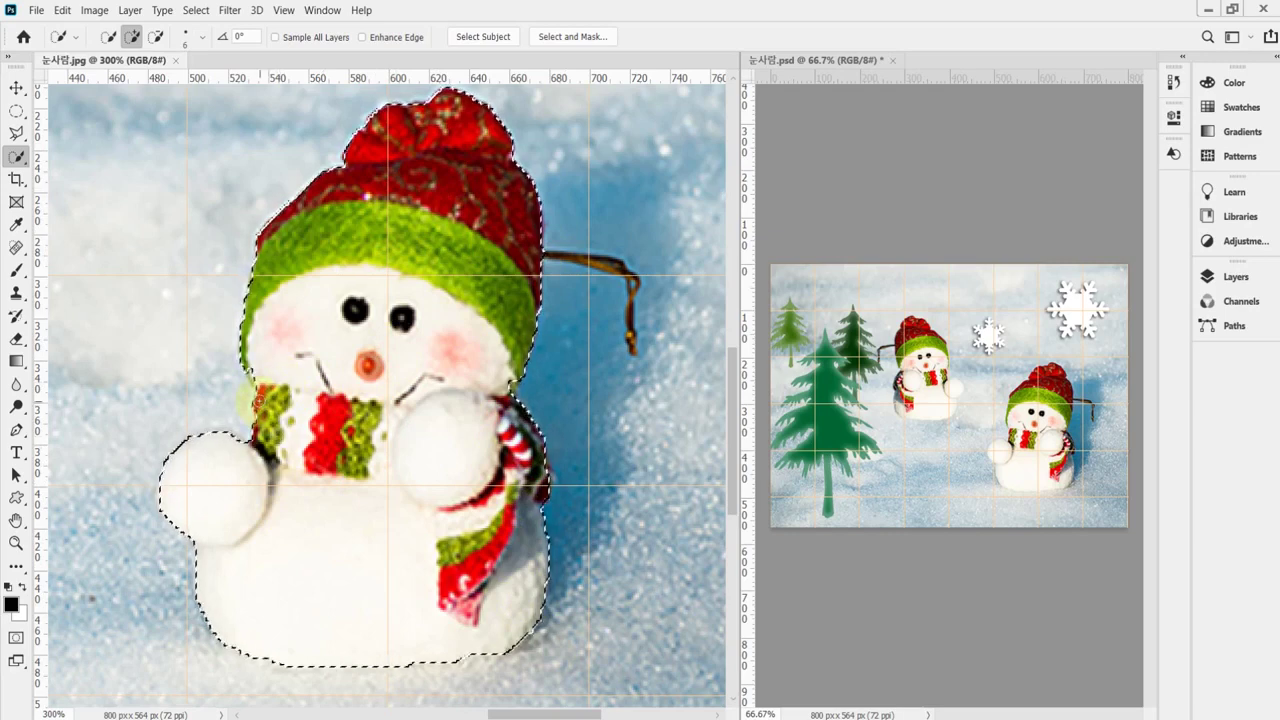
{"action": "left_click_drag", "start_coordinate": [538, 470], "coordinate": [550, 494]}
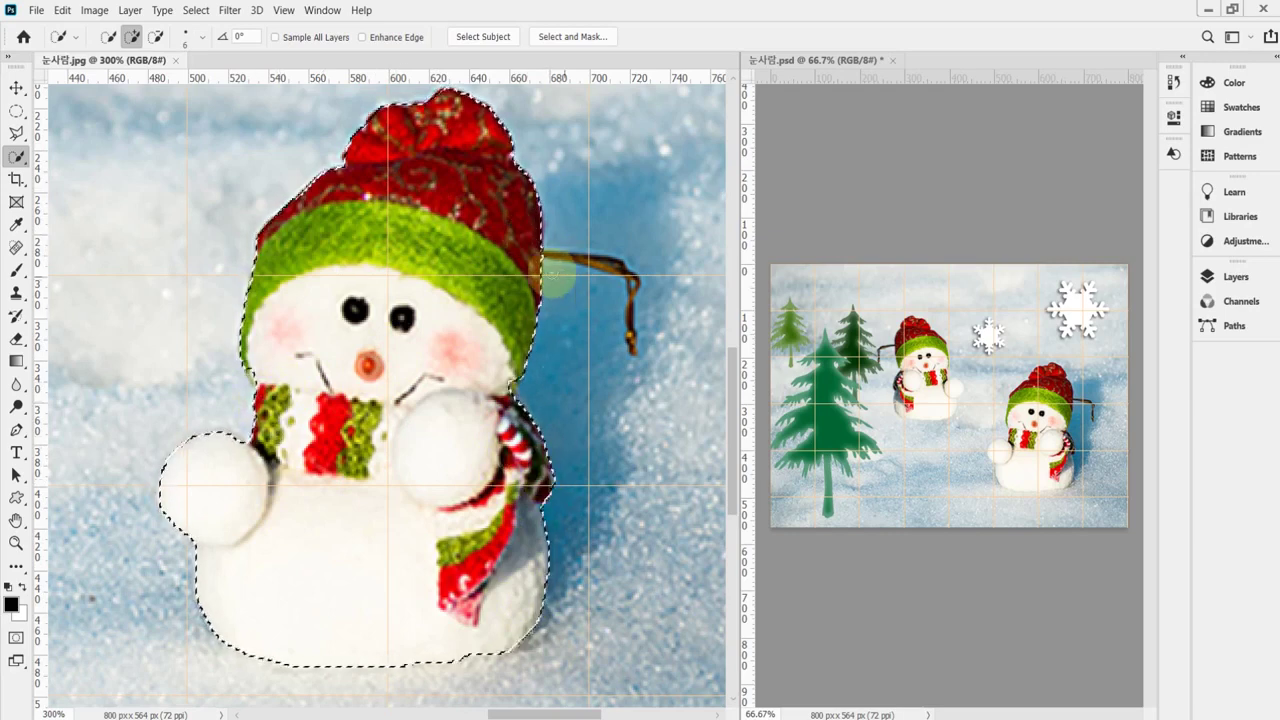
Reduce the brush size to 1 and add the thin brown string hanging from the hat to the snowman selection.
{"action": "key", "text": "bracketleft"}
{"action": "key", "text": "bracketleft"}
{"action": "key", "text": "bracketleft"}
{"action": "key", "text": "bracketleft"}
{"action": "key", "text": "bracketleft"}
{"action": "mouse_move", "coordinate": [553, 250]}
{"action": "left_mouse_down"}
{"action": "mouse_move", "coordinate": [625, 266]}
{"action": "mouse_move", "coordinate": [643, 292]}
{"action": "mouse_move", "coordinate": [631, 349]}
{"action": "left_mouse_up"}
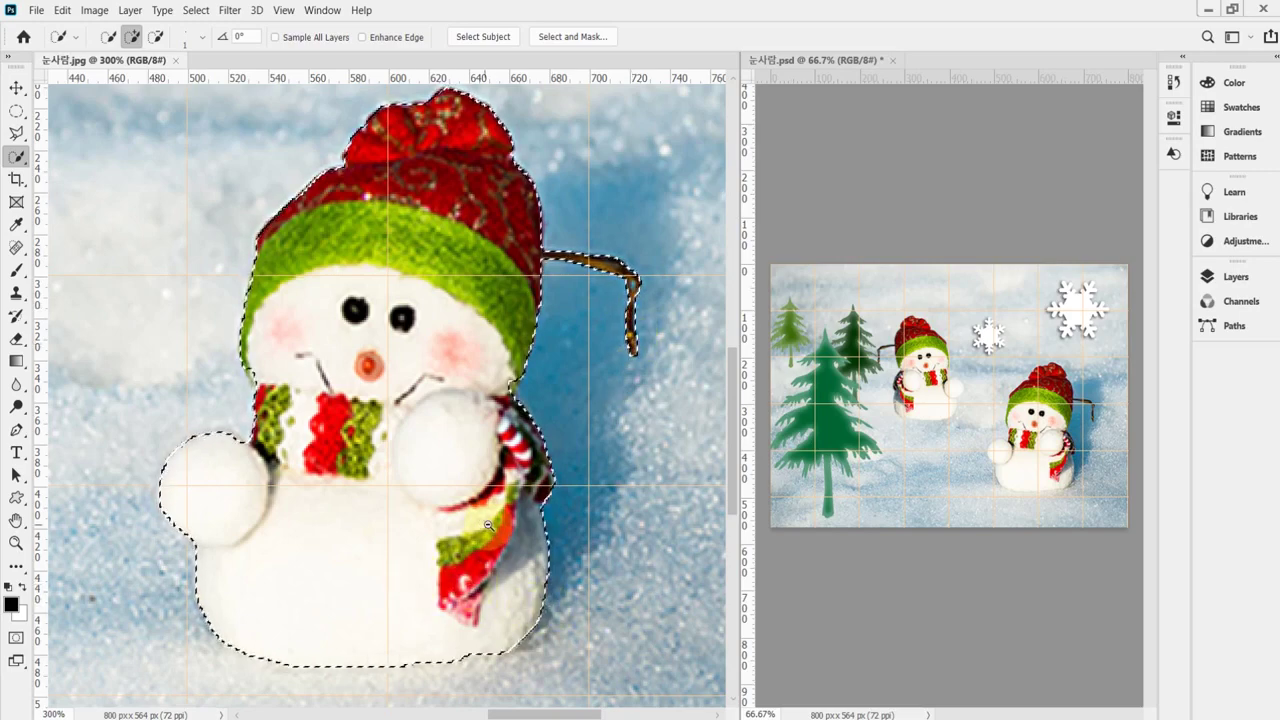
{"action": "scroll", "coordinate": [510, 525], "scroll_direction": "down", "scroll_amount": 2}
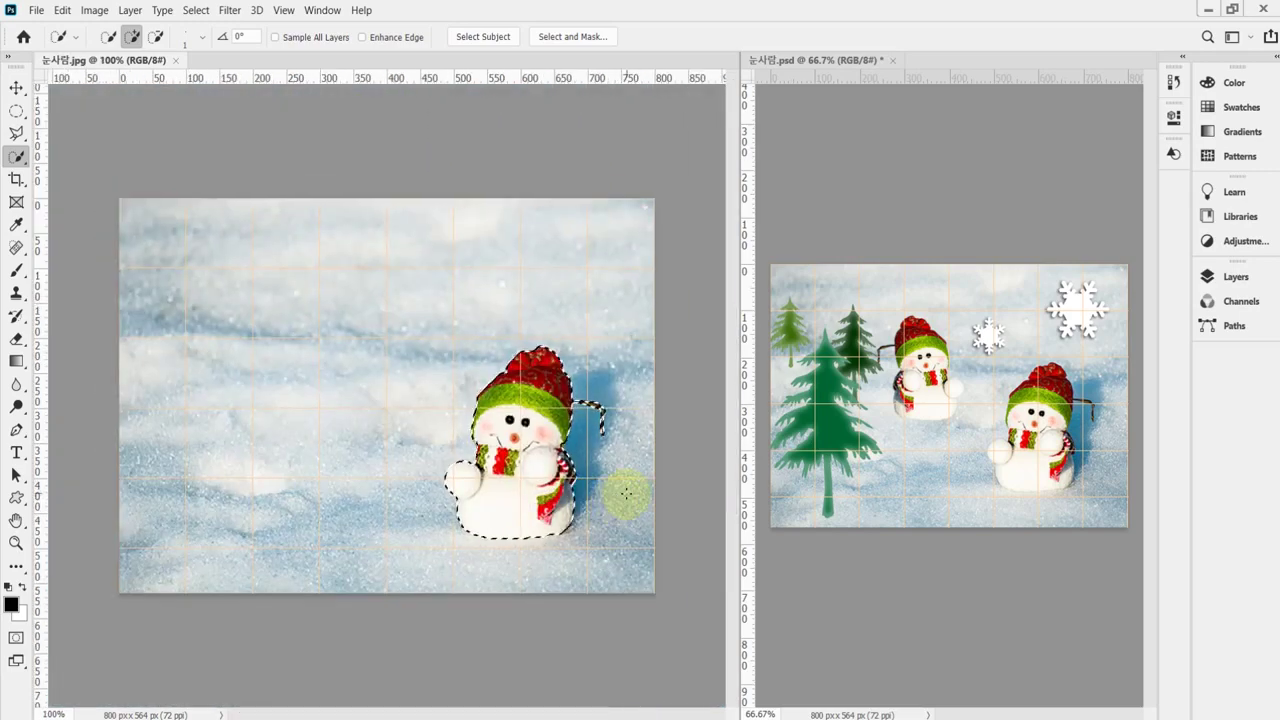
Copy the selected snowman onto a new layer, move the copy to the upper-left area and scale it to about 67%.
{"action": "key", "text": "ctrl+j"}
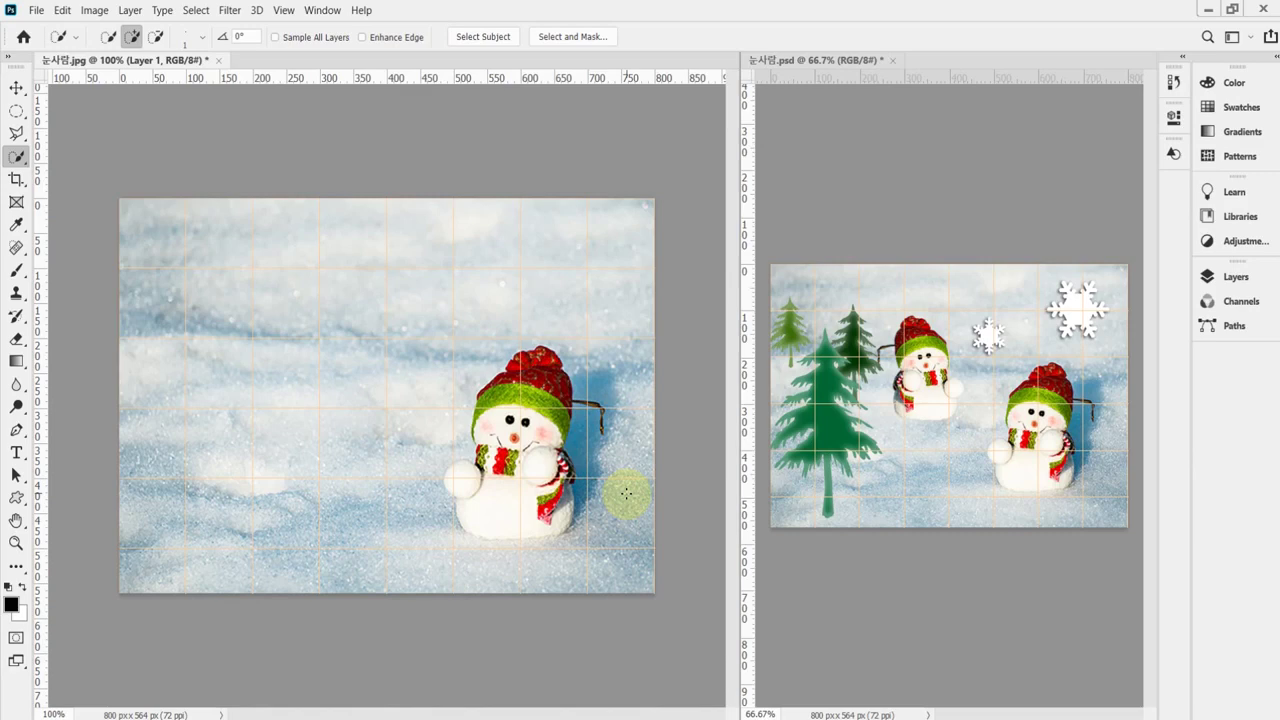
{"action": "key", "text": "ctrl+t"}
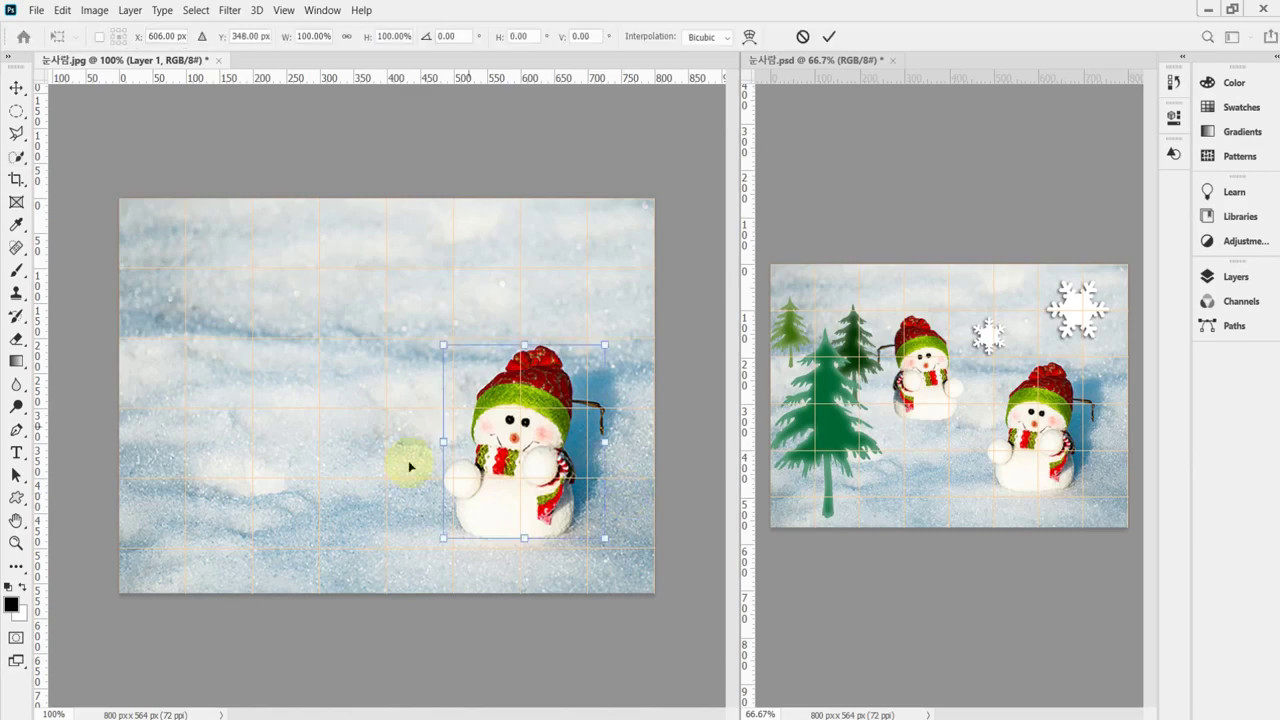
{"action": "left_click_drag", "start_coordinate": [600, 520], "coordinate": [333, 425]}
{"action": "left_click_drag", "start_coordinate": [249, 273], "coordinate": [306, 337]}
{"action": "left_click_drag", "start_coordinate": [366, 385], "coordinate": [321, 323]}
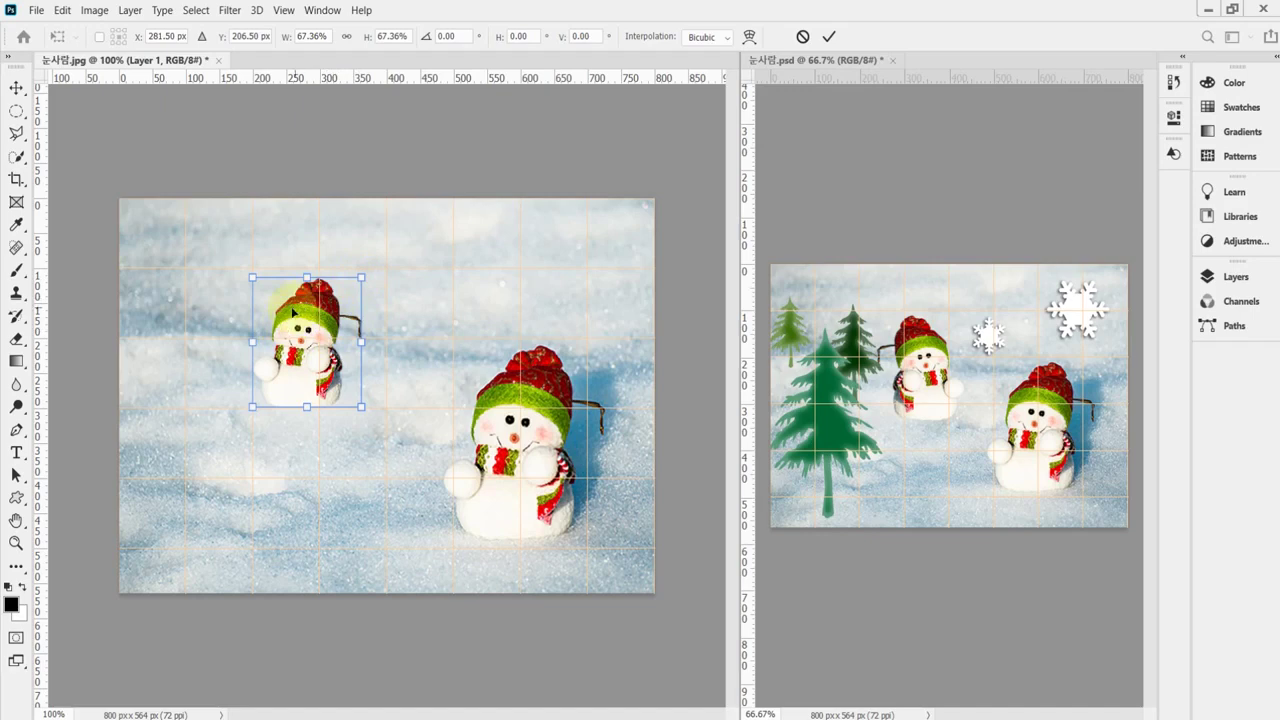
Flip the small snowman copy horizontally and shift it up by 18 px.
{"action": "right_click", "coordinate": [294, 310]}
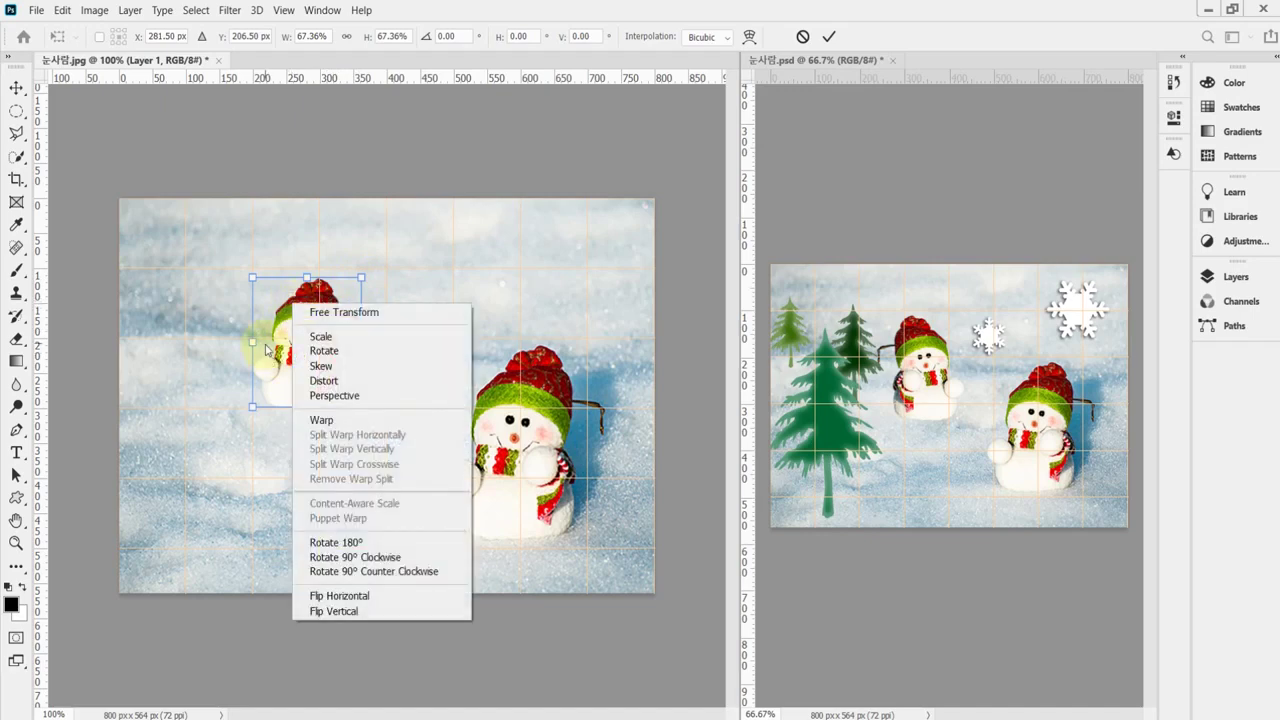
{"action": "left_click", "coordinate": [412, 598]}
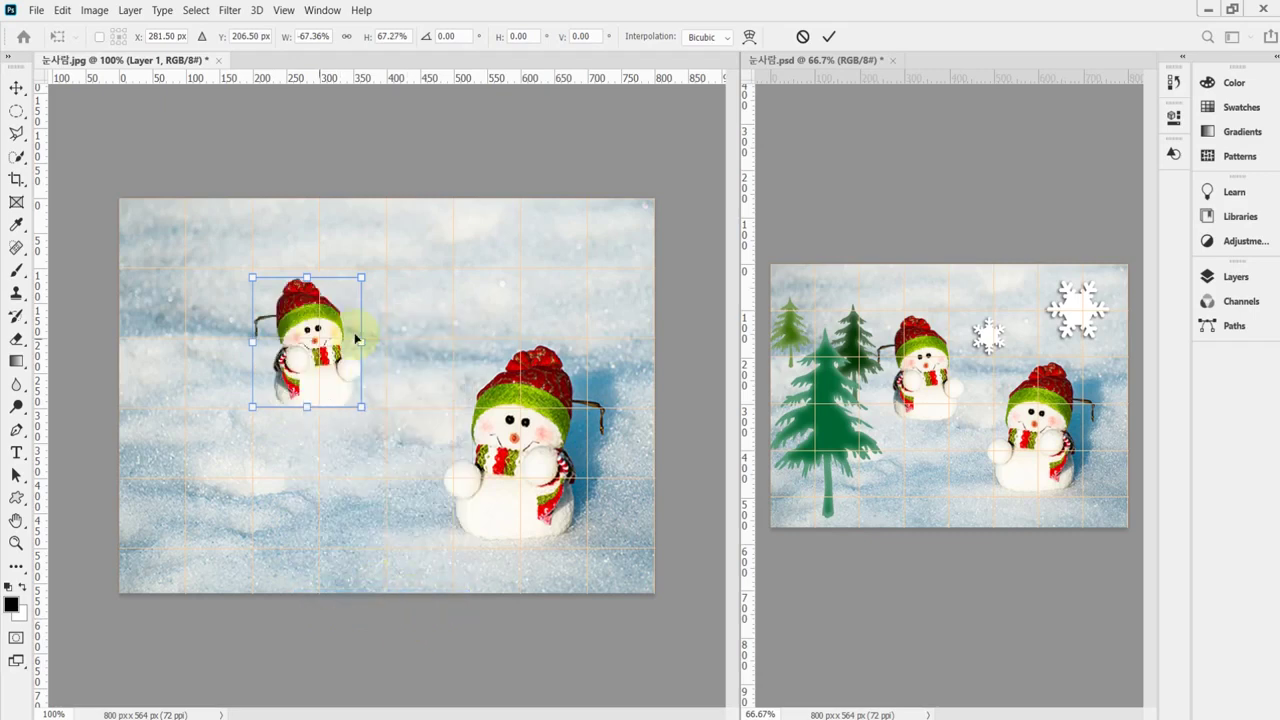
{"action": "left_click_drag", "start_coordinate": [334, 381], "coordinate": [338, 368]}
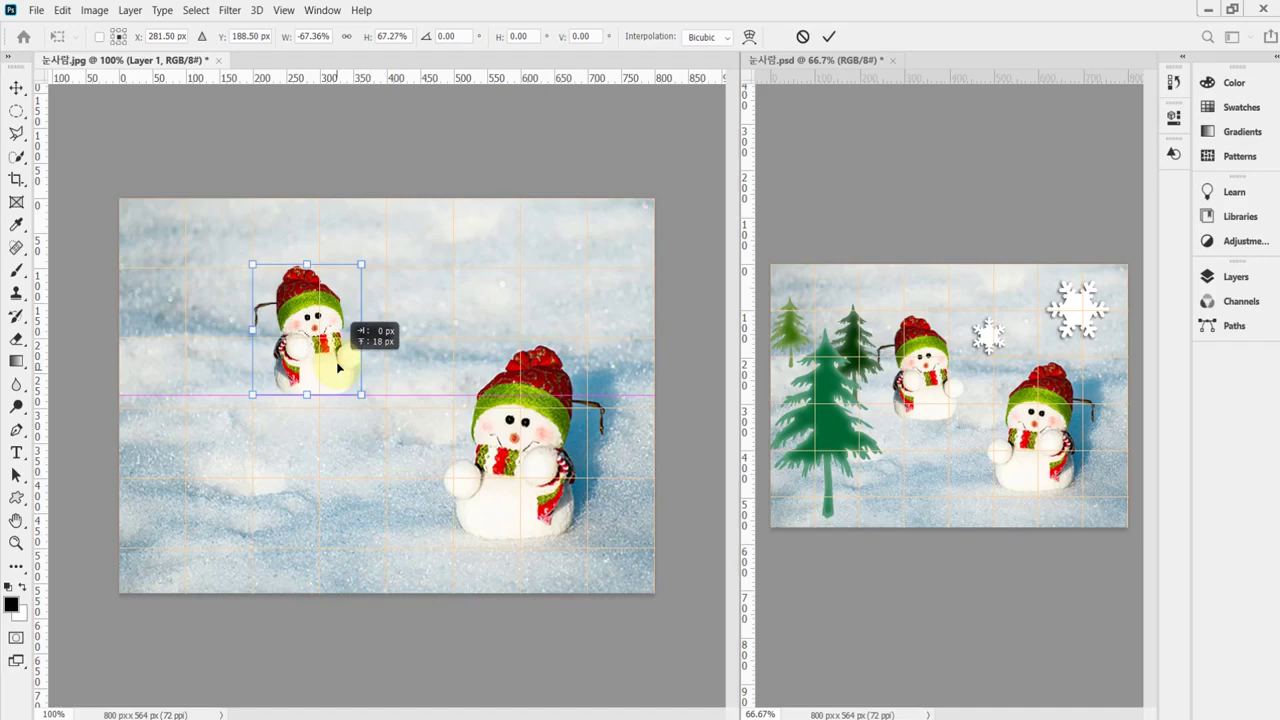
Enlarge the flipped snowman to about 80%, position it at about X 333 px, Y 220 px, and apply the transform.
{"action": "left_click_drag", "start_coordinate": [339, 362], "coordinate": [349, 404]}
{"action": "left_click_drag", "start_coordinate": [262, 298], "coordinate": [245, 273]}
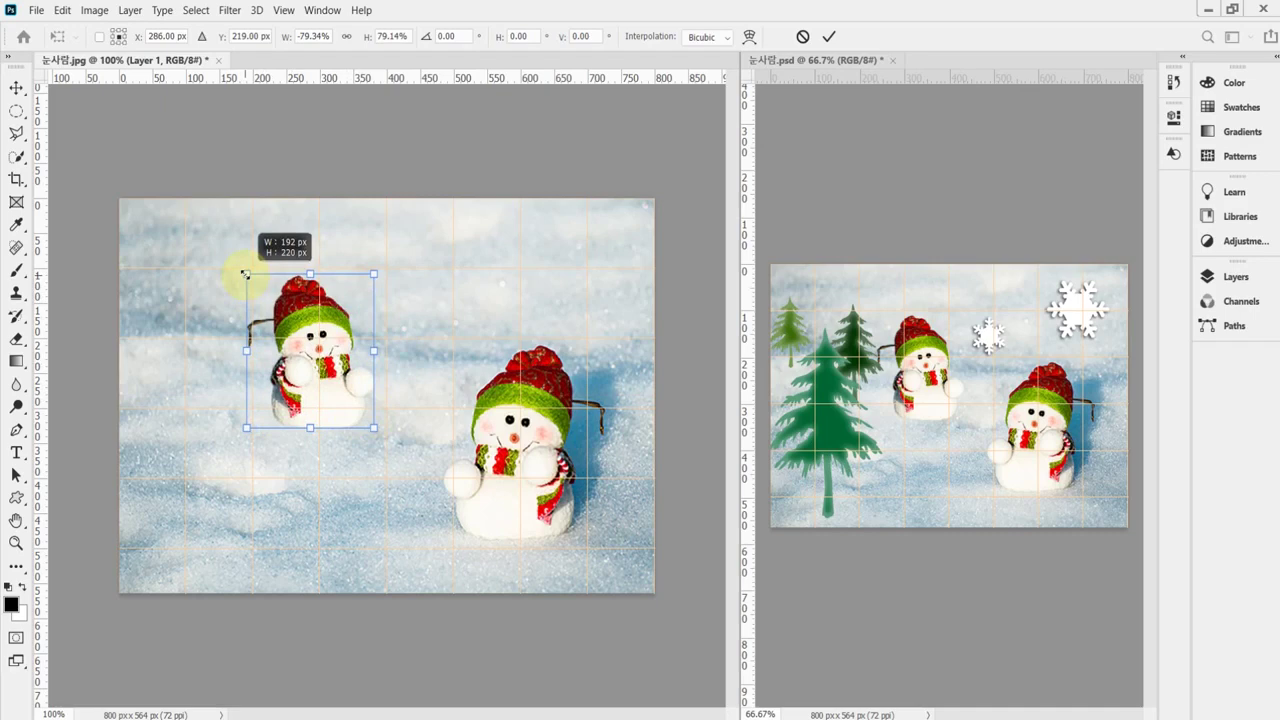
{"action": "left_click_drag", "start_coordinate": [245, 273], "coordinate": [245, 273]}
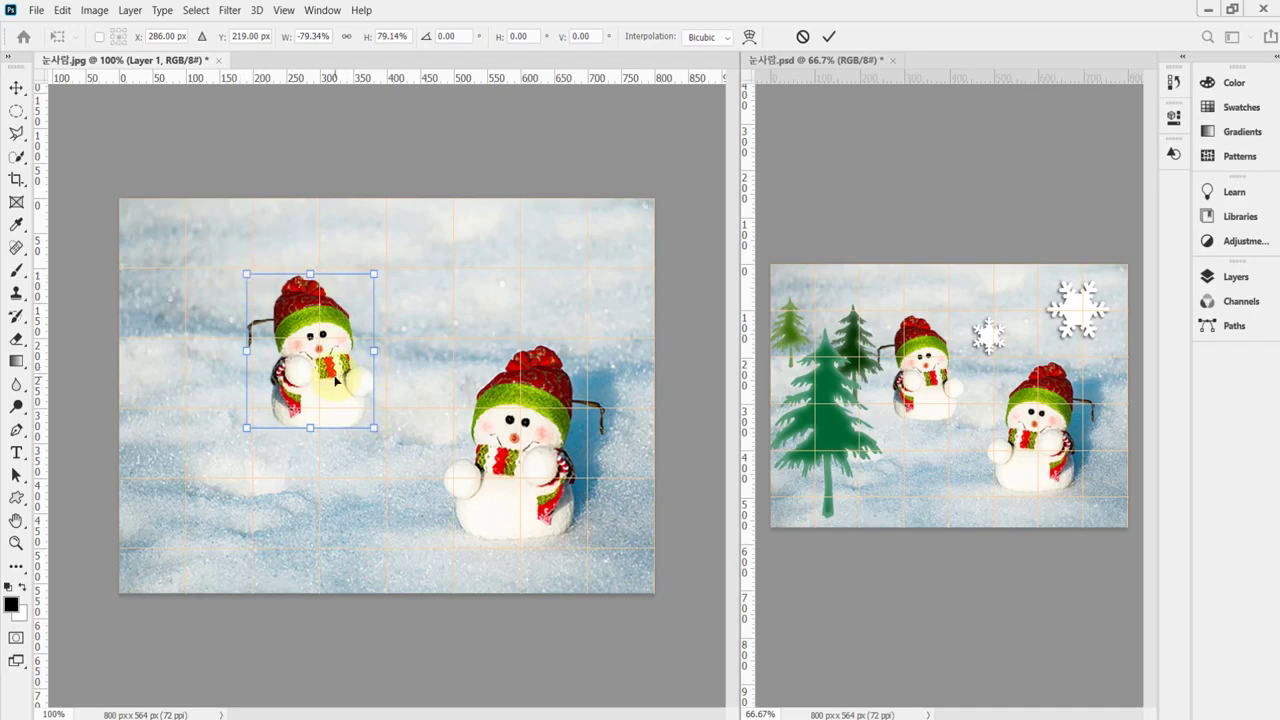
{"action": "left_click_drag", "start_coordinate": [332, 371], "coordinate": [364, 375]}
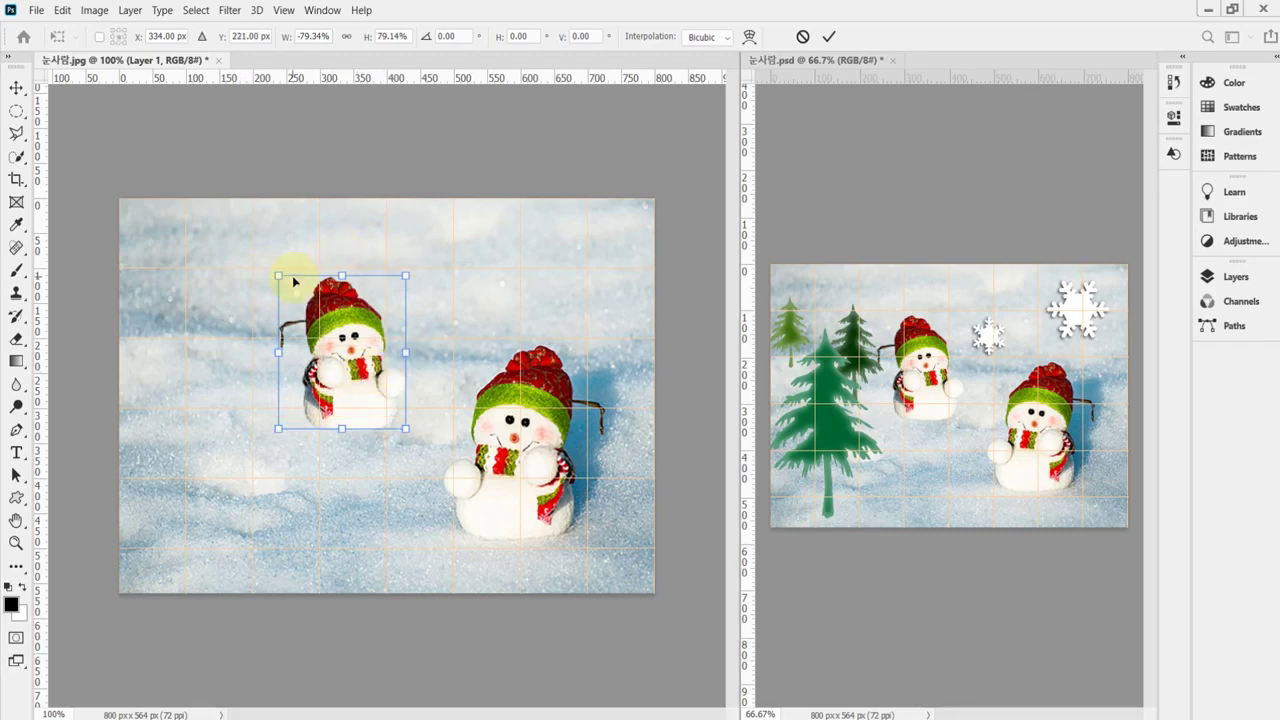
{"action": "left_click_drag", "start_coordinate": [277, 277], "coordinate": [274, 271]}
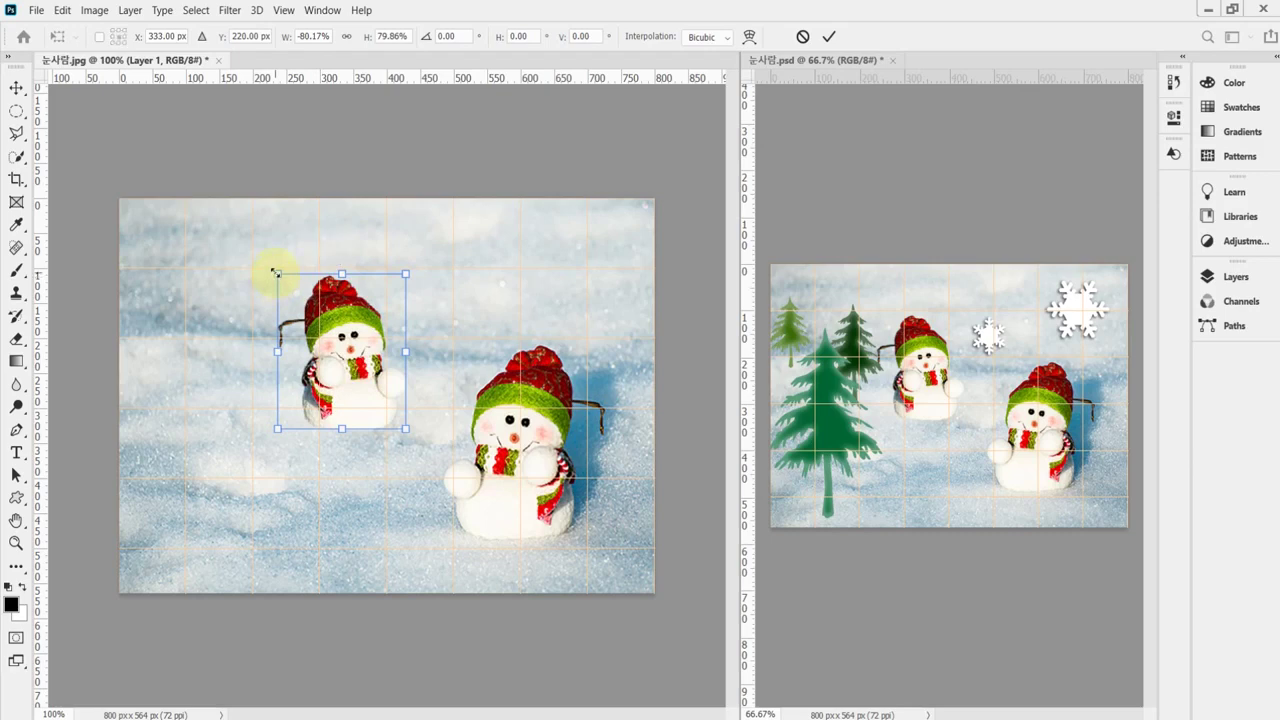
{"action": "key", "text": "Return"}
Choose the Custom Shape tool and reset all tools to their default settings.
{"action": "key", "text": "w"}
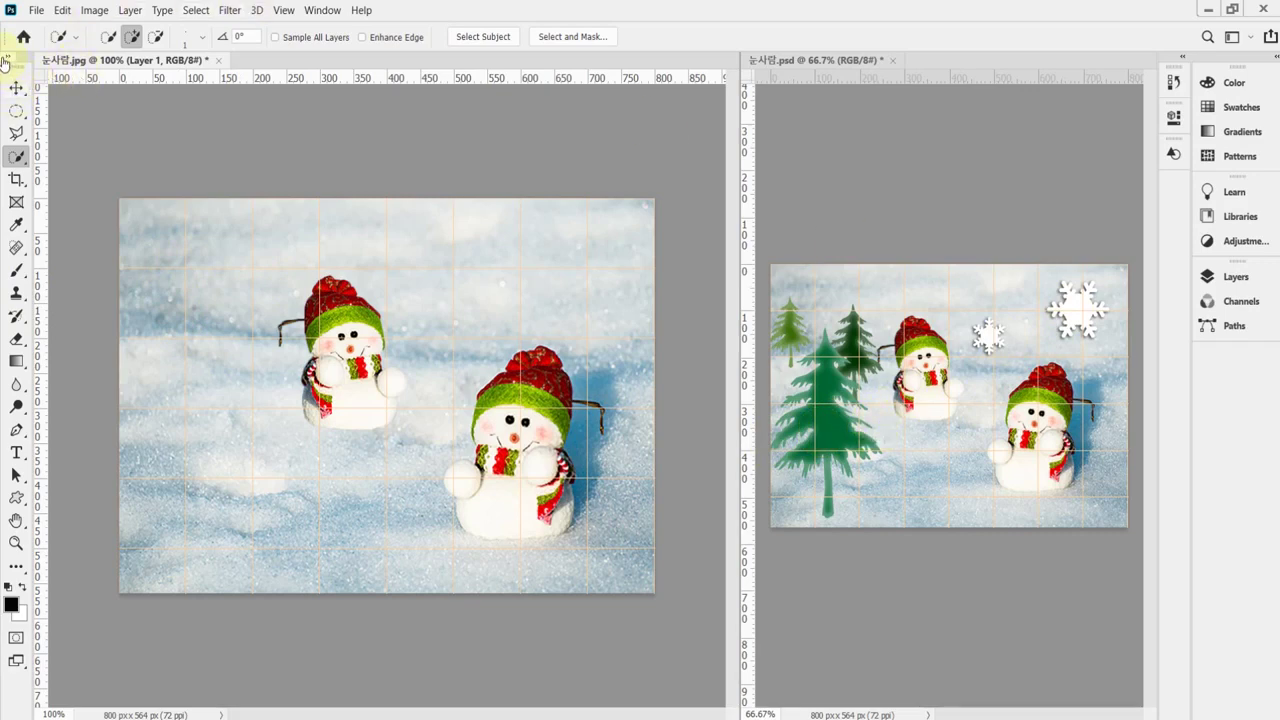
{"action": "left_click", "coordinate": [16, 500]}
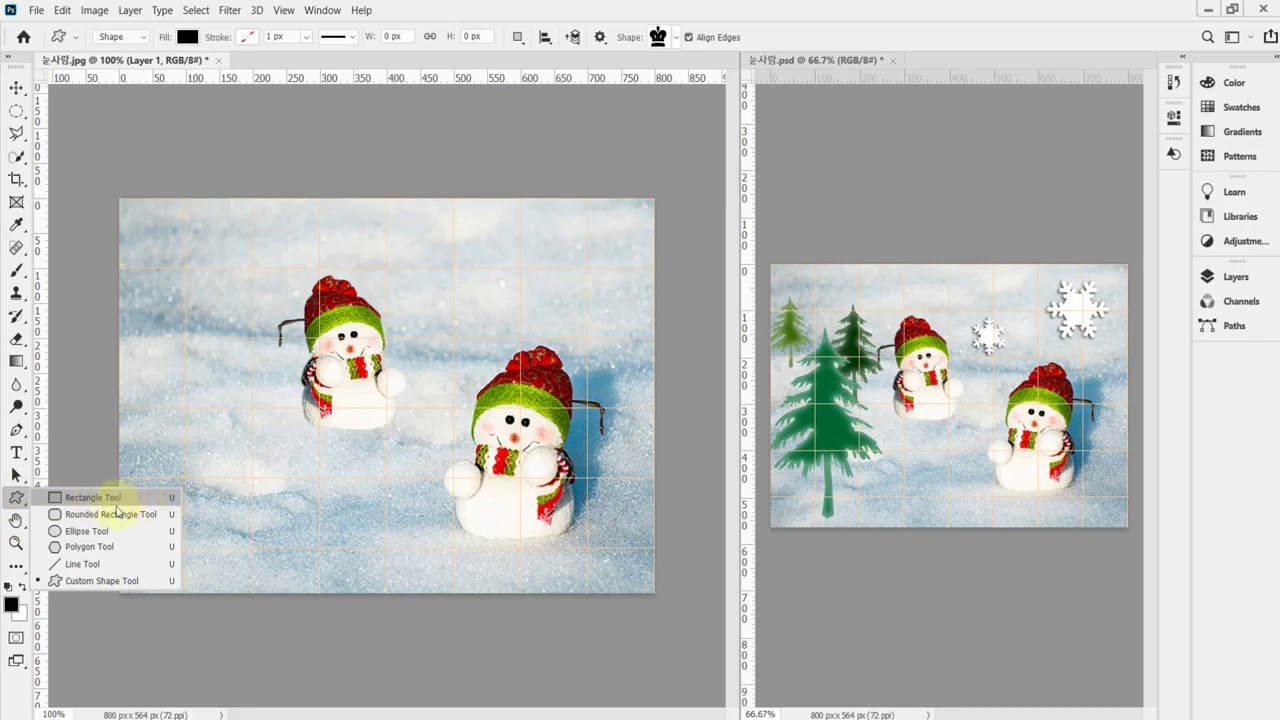
{"action": "left_click", "coordinate": [140, 584]}
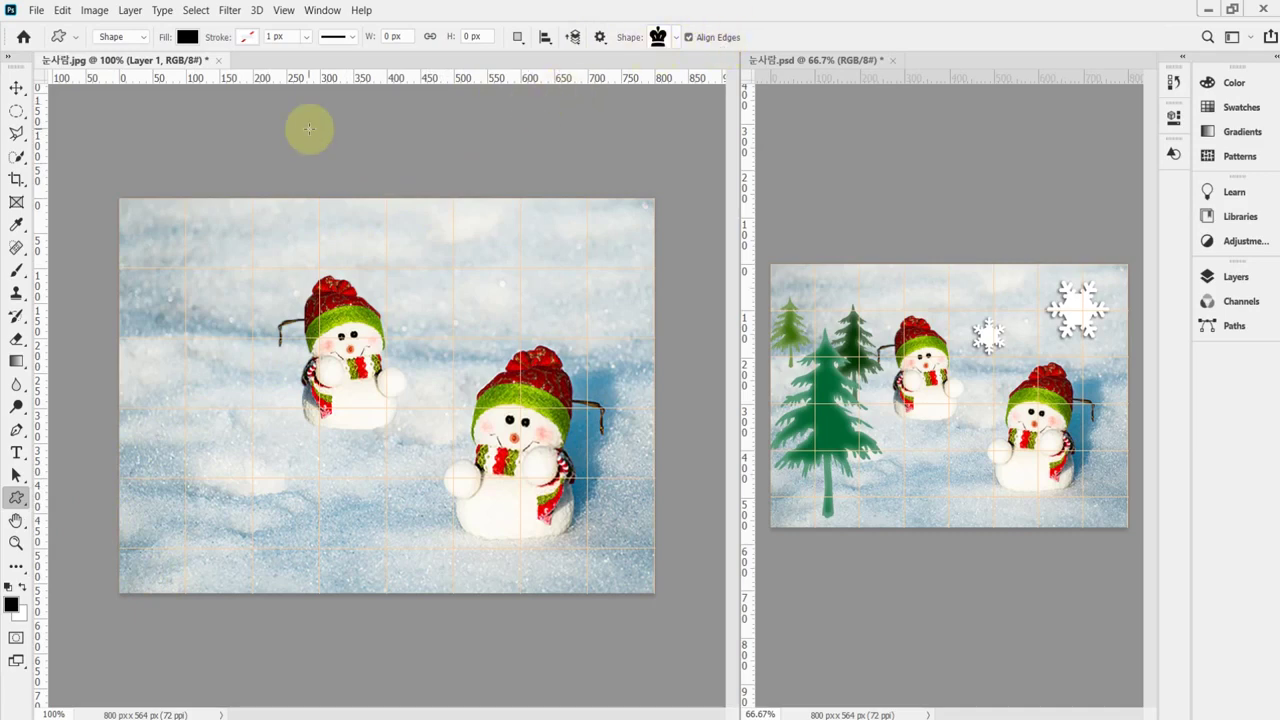
{"action": "right_click", "coordinate": [59, 42]}
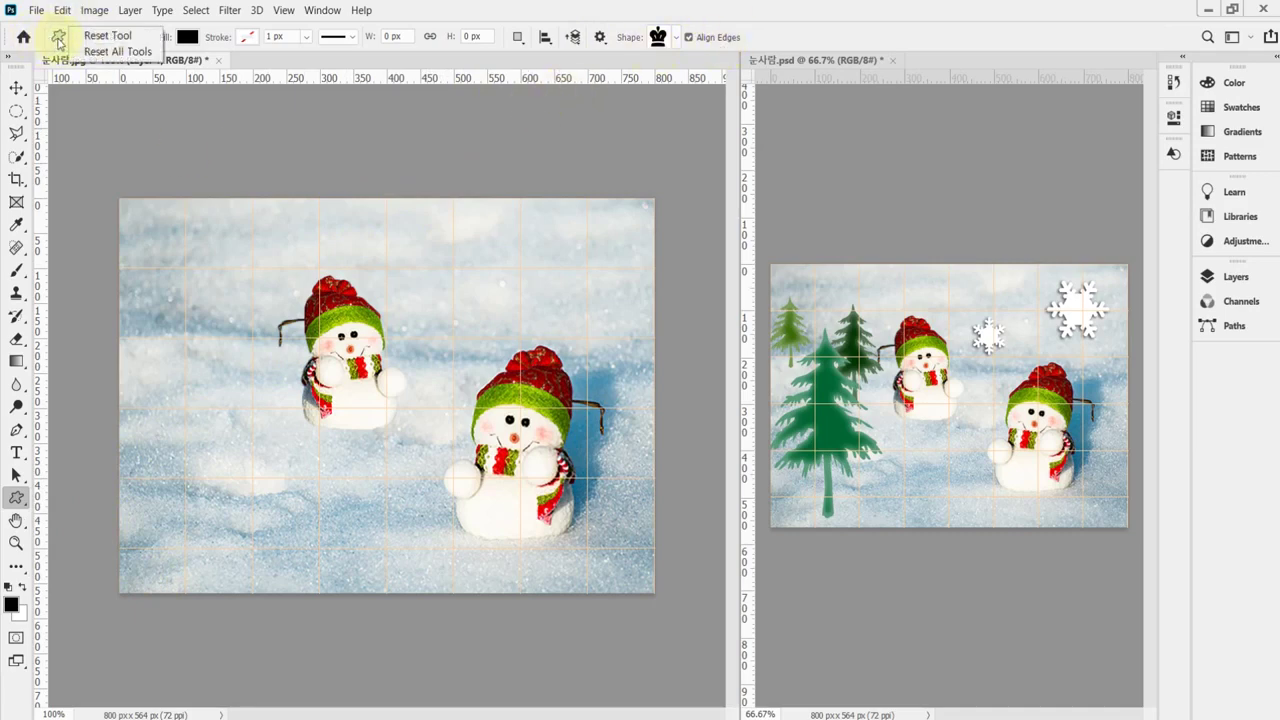
{"action": "left_click", "coordinate": [106, 53]}
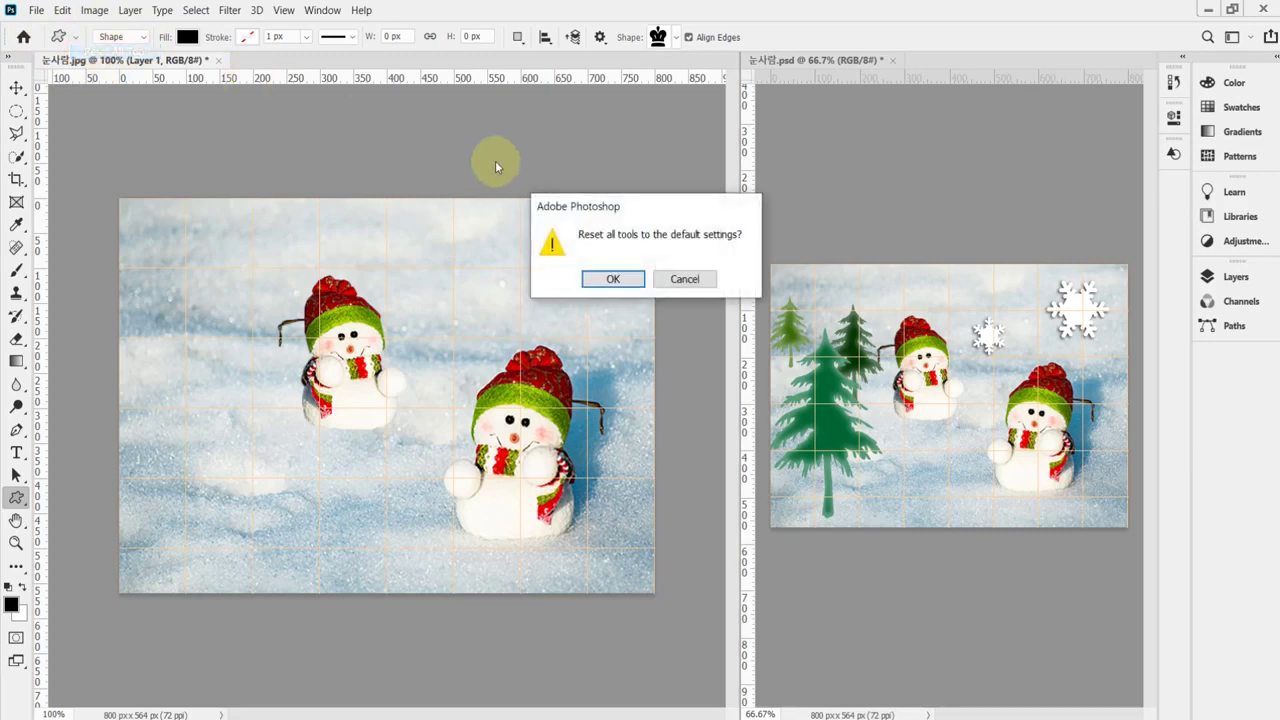
{"action": "left_click", "coordinate": [614, 280]}
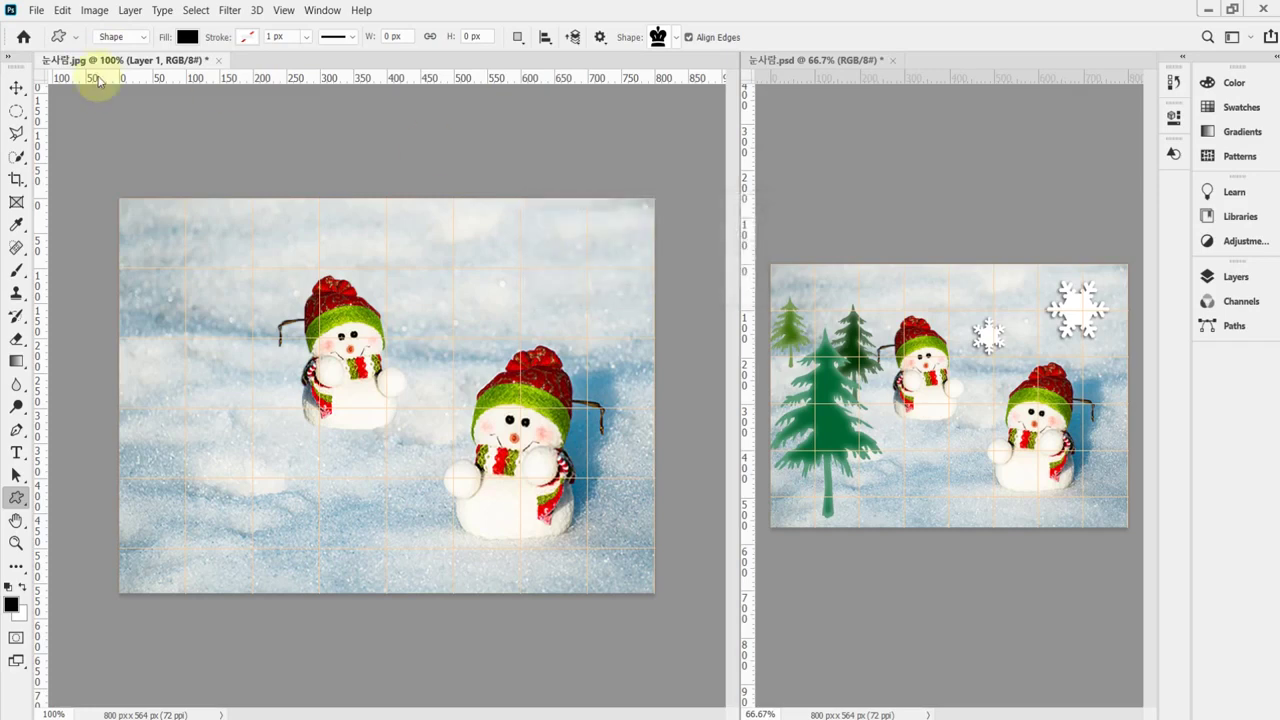
Keep the Custom Shape tool in Shape mode, set its fill to white, and look through the RGB and CMYK swatch groups.
{"action": "left_click", "coordinate": [141, 38]}
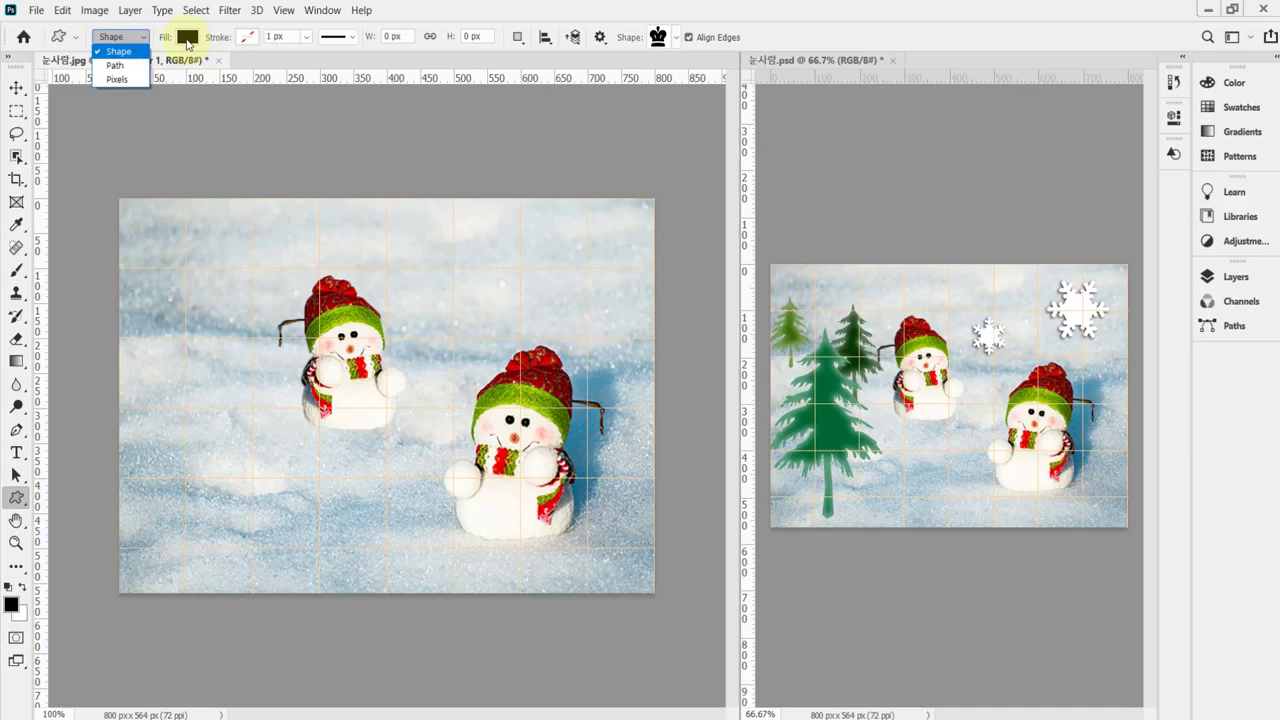
{"action": "left_click", "coordinate": [129, 53]}
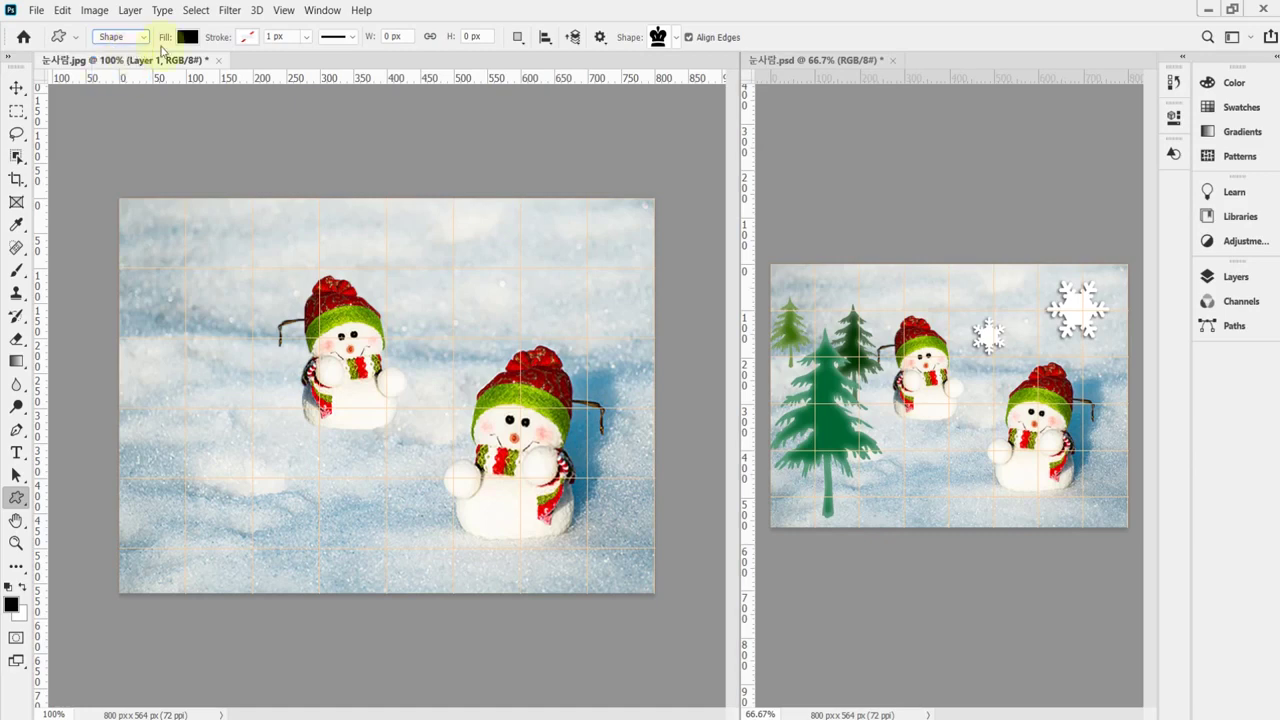
{"action": "left_click", "coordinate": [186, 38]}
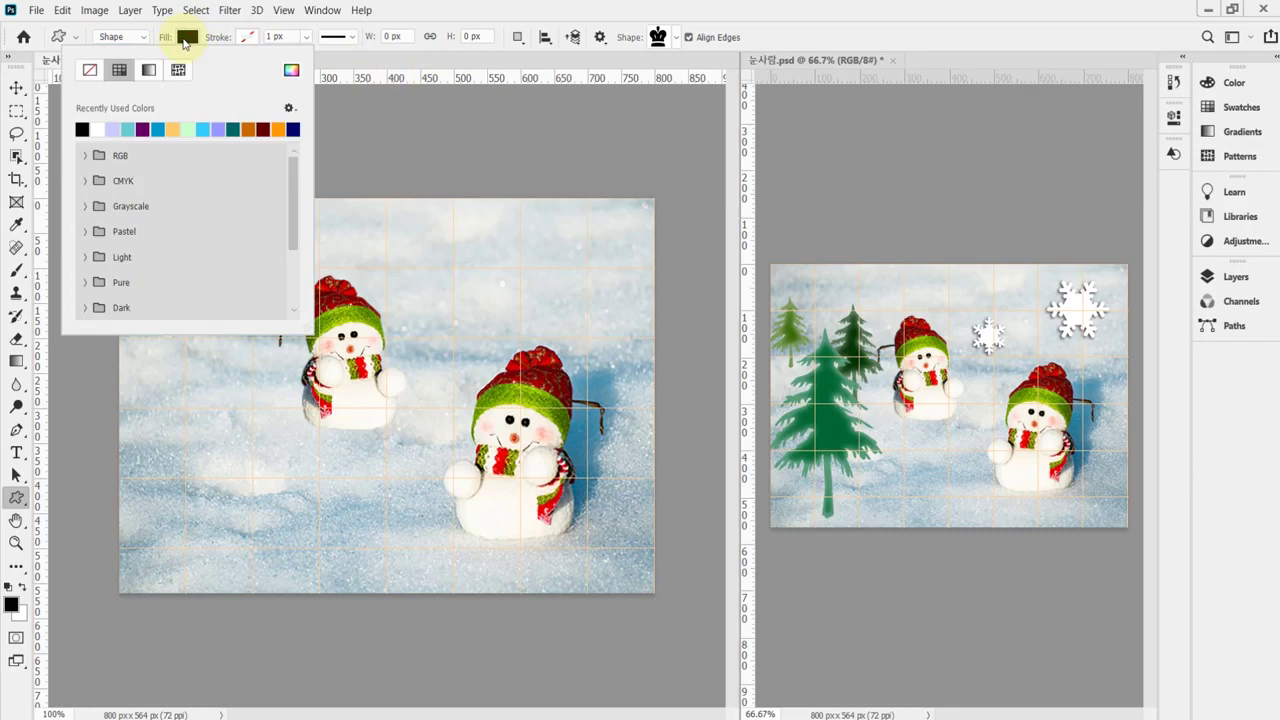
{"action": "left_click", "coordinate": [98, 128]}
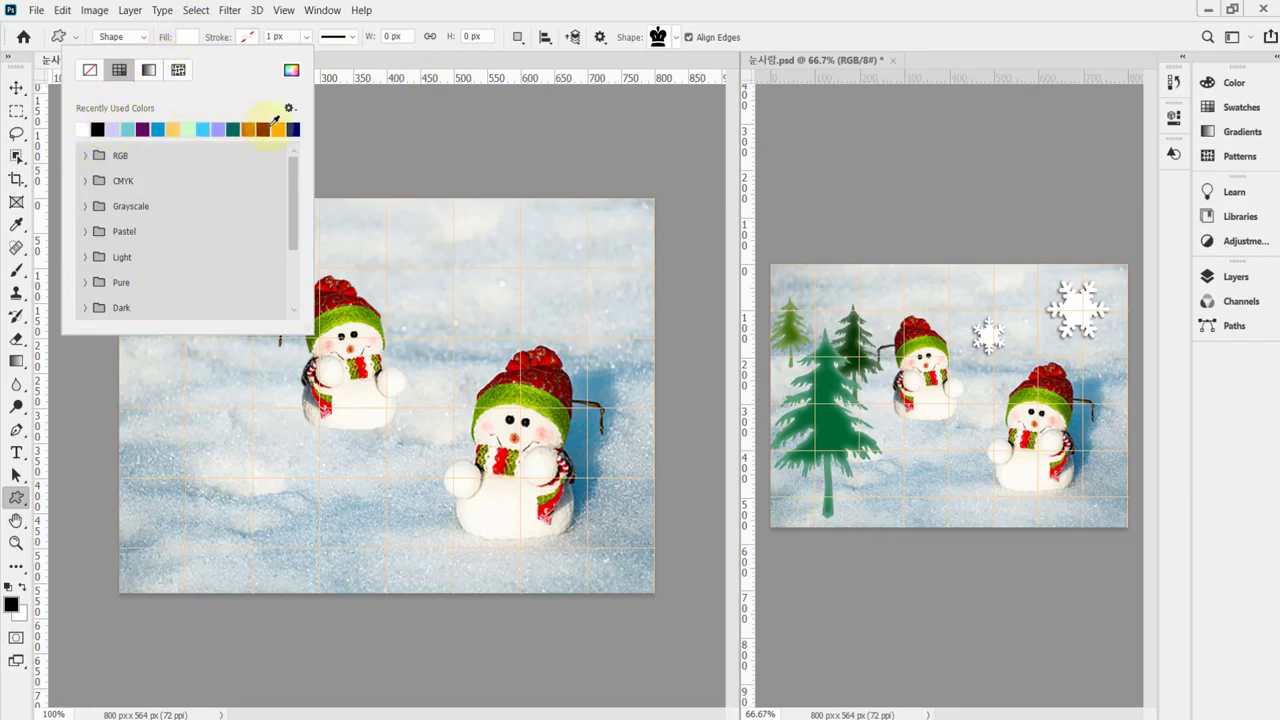
{"action": "left_click", "coordinate": [86, 158]}
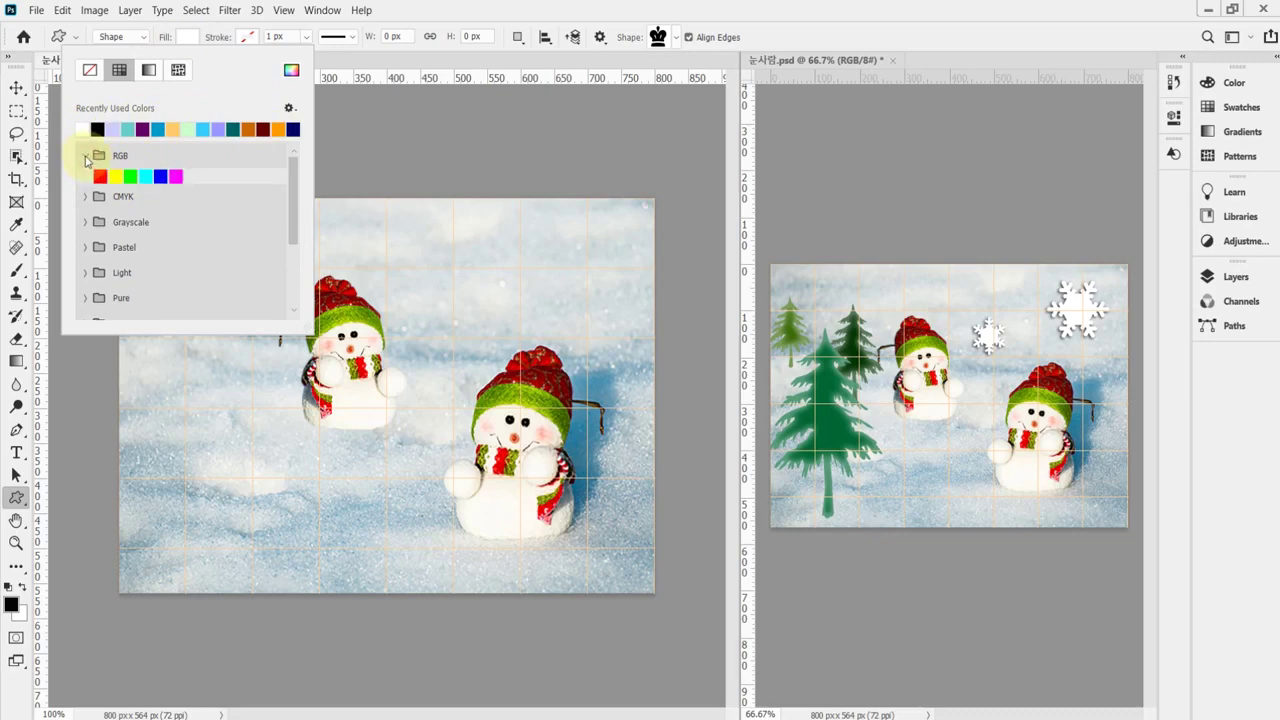
{"action": "left_click", "coordinate": [86, 158]}
{"action": "left_click", "coordinate": [86, 181]}
{"action": "left_click", "coordinate": [86, 181]}
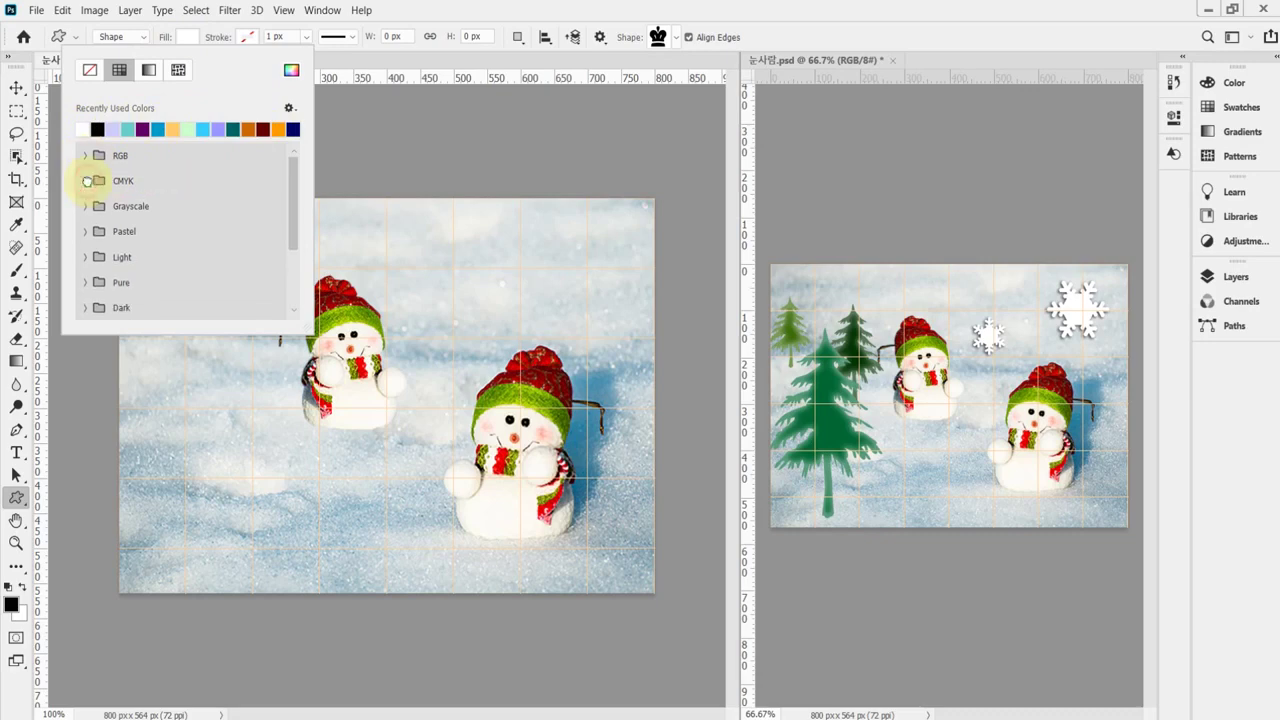
{"action": "left_click", "coordinate": [292, 75]}
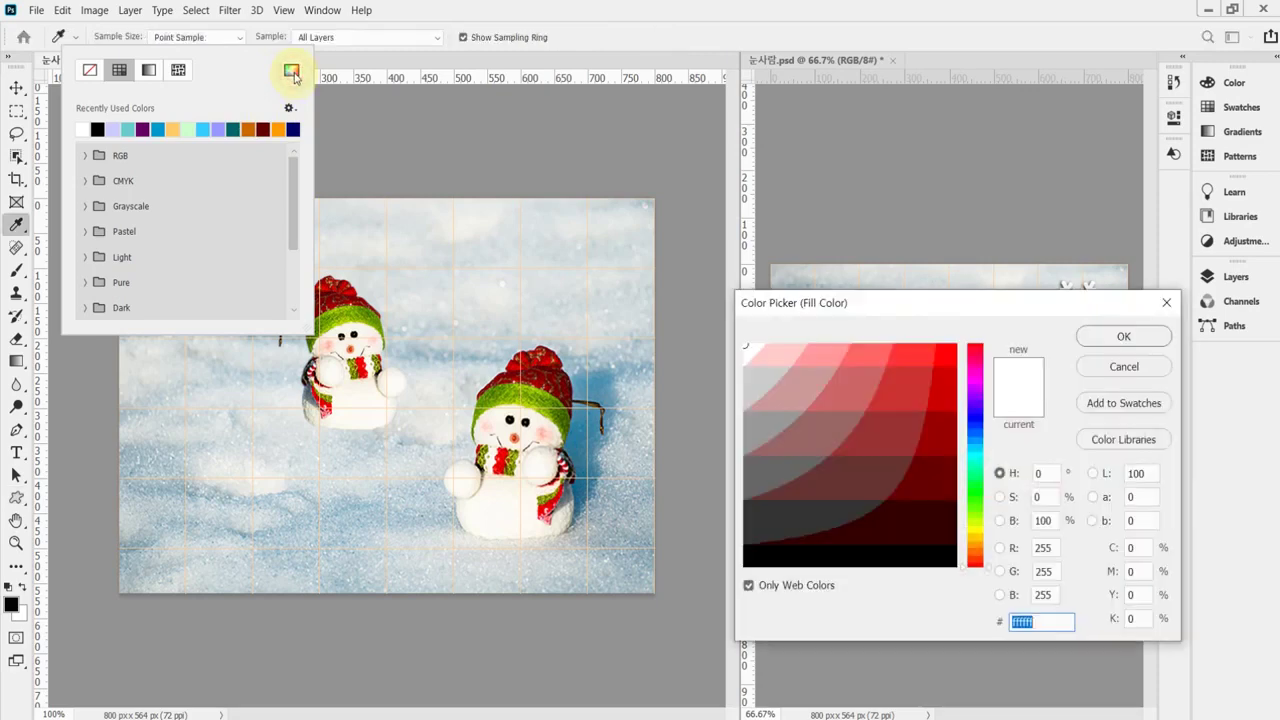
{"action": "left_click_drag", "start_coordinate": [866, 316], "coordinate": [514, 175]}
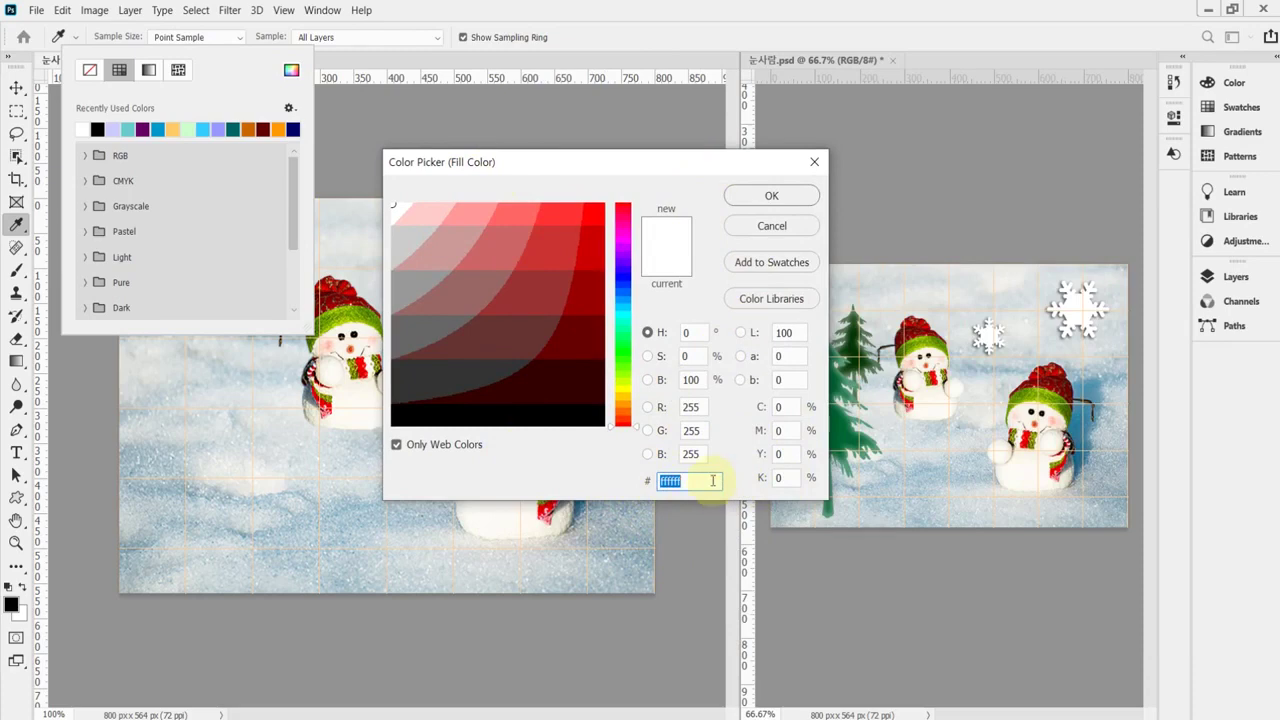
{"action": "left_click", "coordinate": [445, 450]}
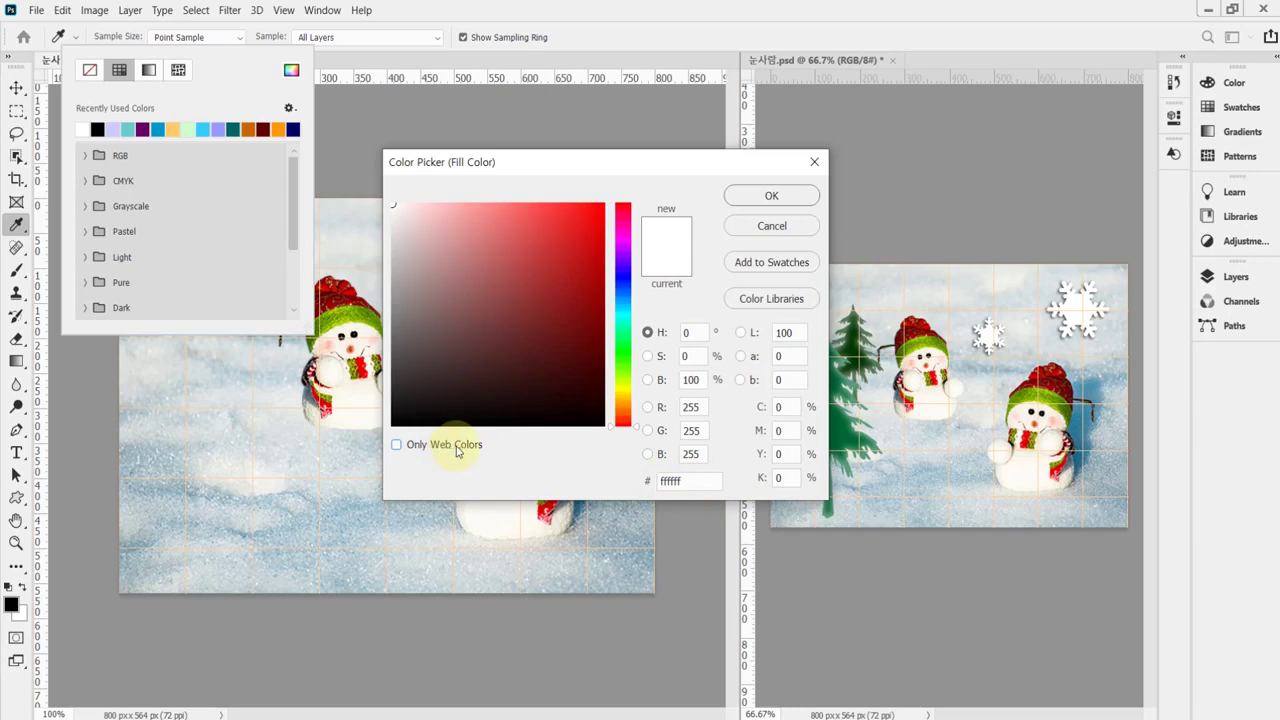
{"action": "left_click", "coordinate": [455, 446]}
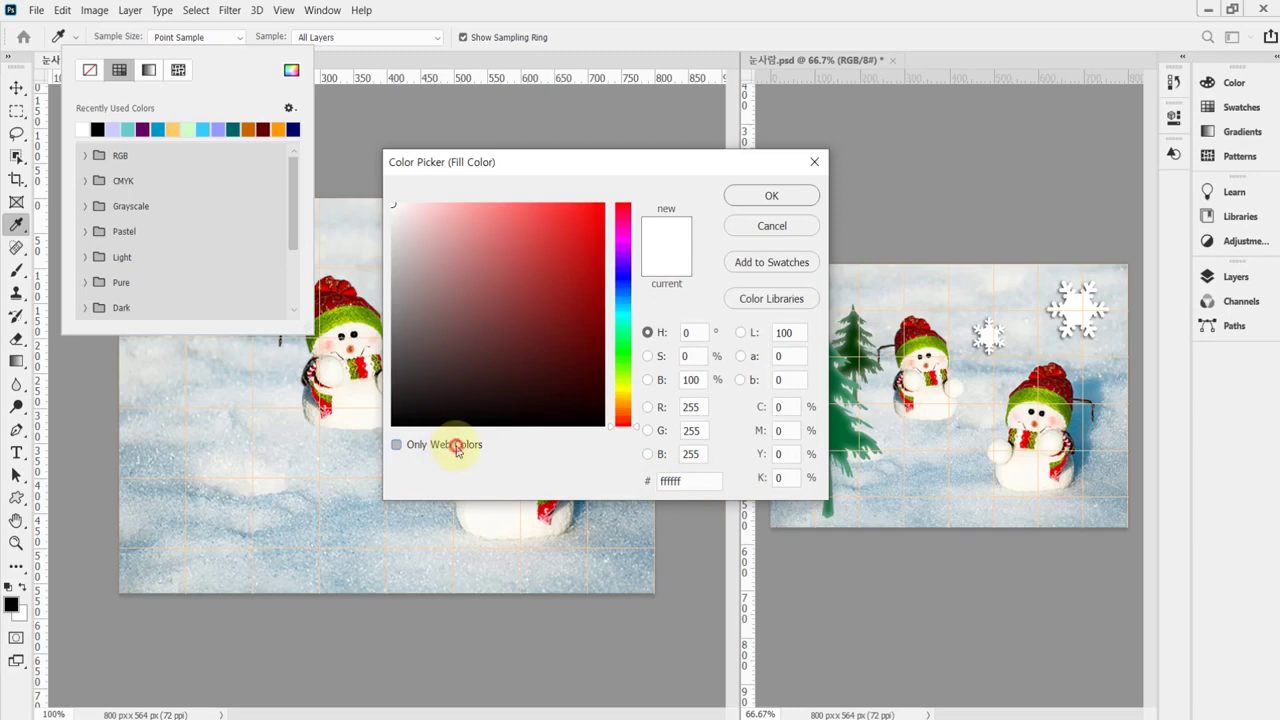
{"action": "left_click", "coordinate": [680, 481]}
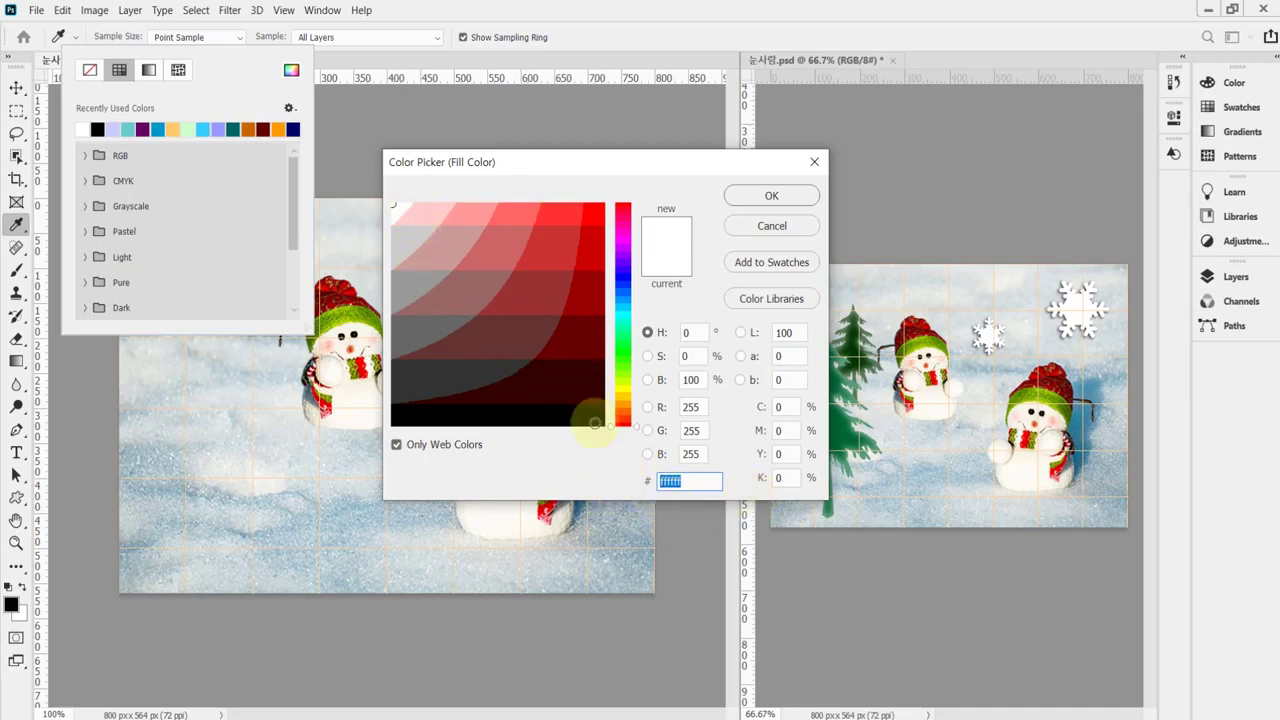
{"action": "left_click", "coordinate": [590, 418]}
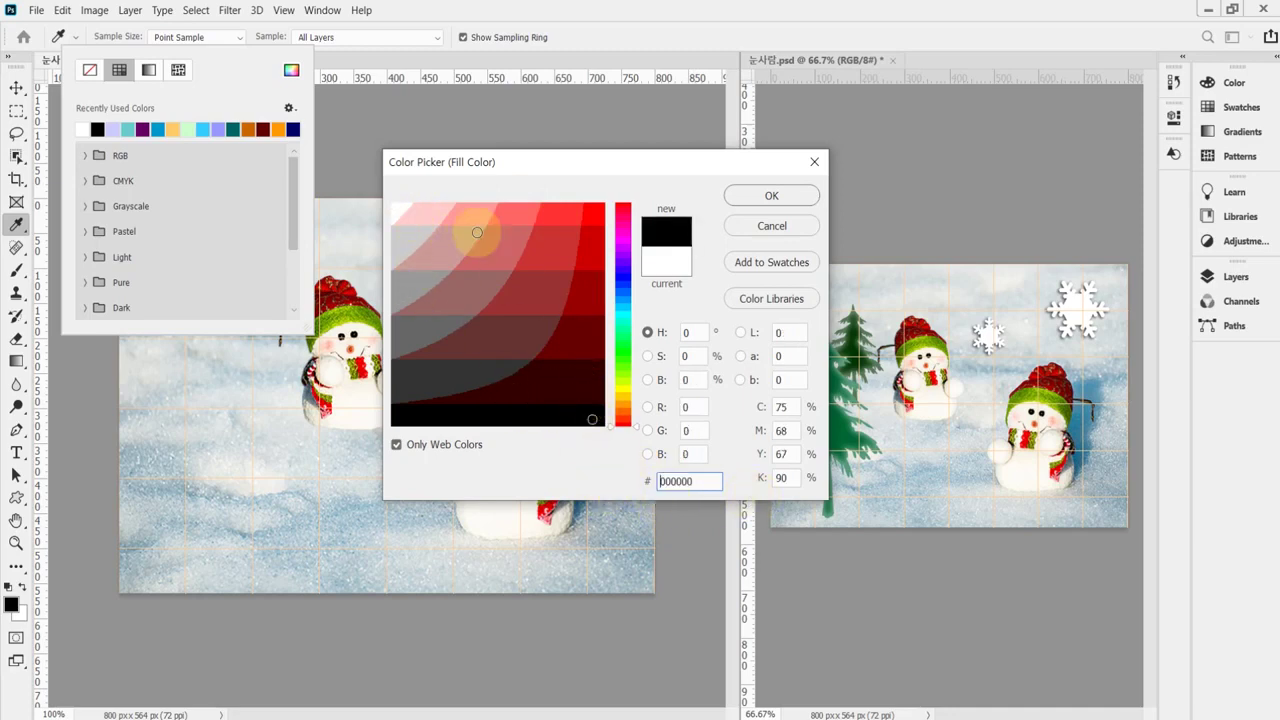
{"action": "left_click", "coordinate": [396, 207]}
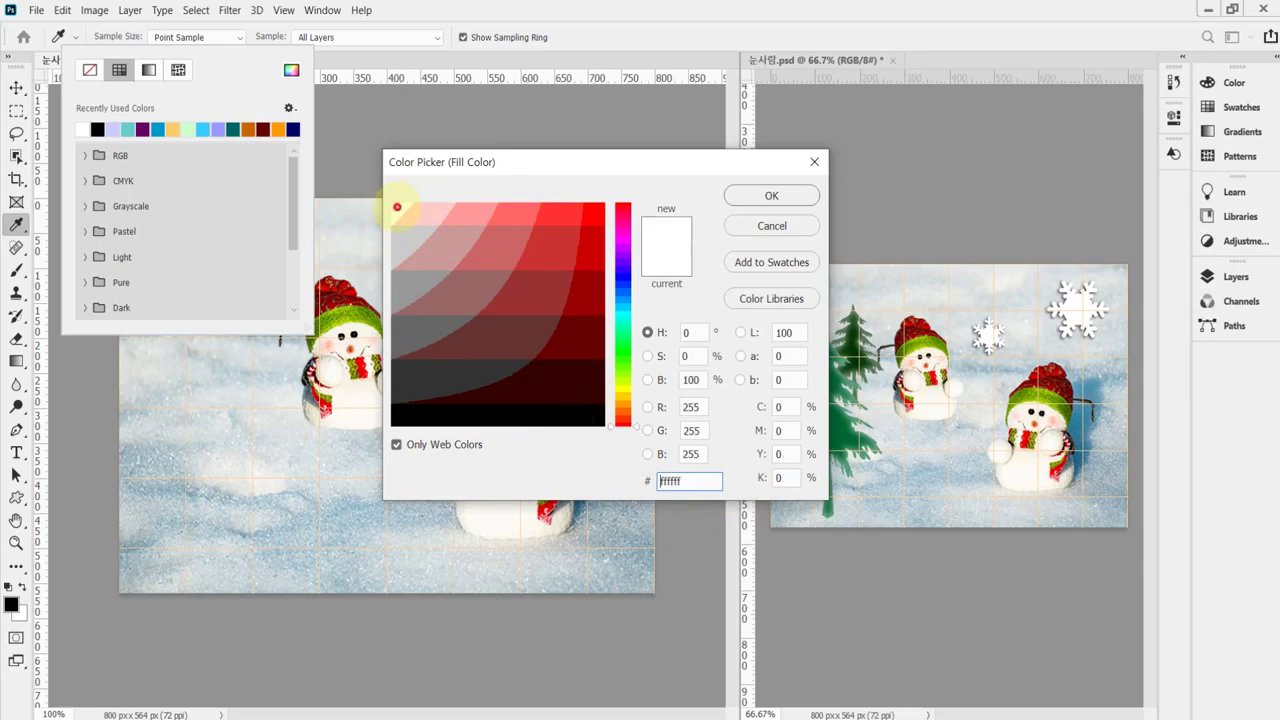
{"action": "left_click", "coordinate": [771, 226]}
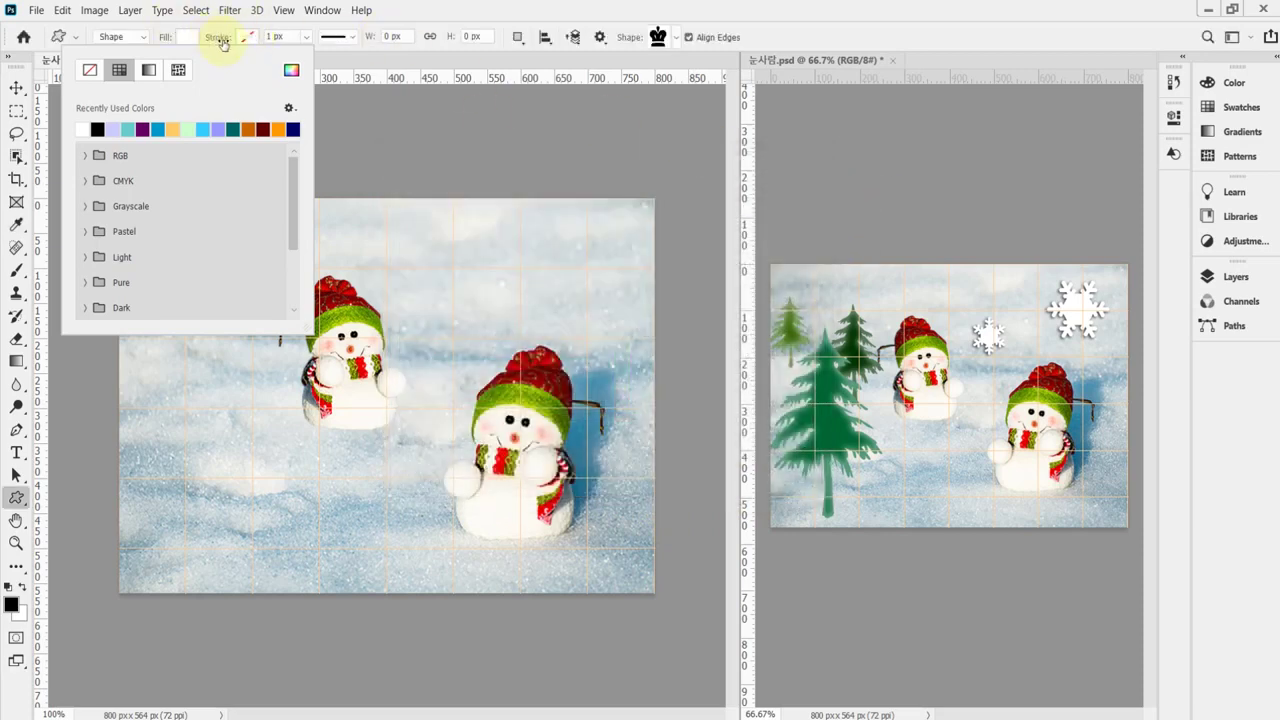
Check that the custom shape's stroke is set to No Color.
{"action": "left_click", "coordinate": [215, 38]}
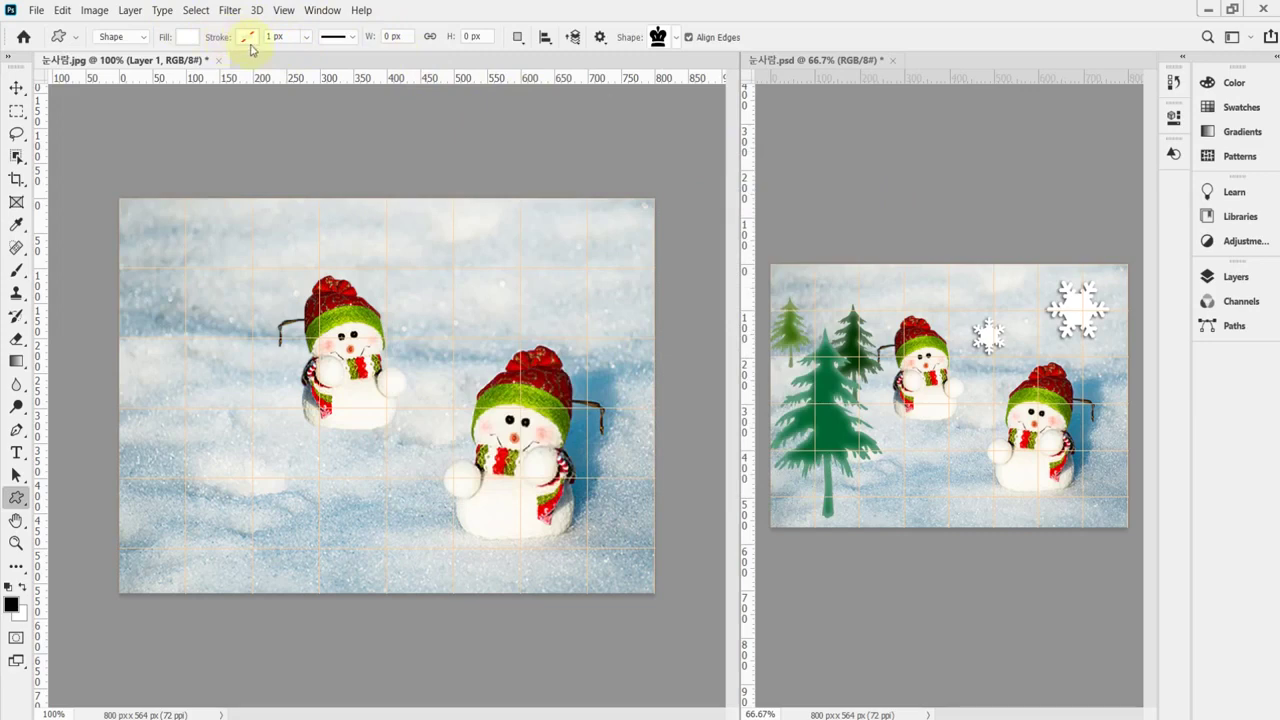
{"action": "left_click", "coordinate": [248, 38]}
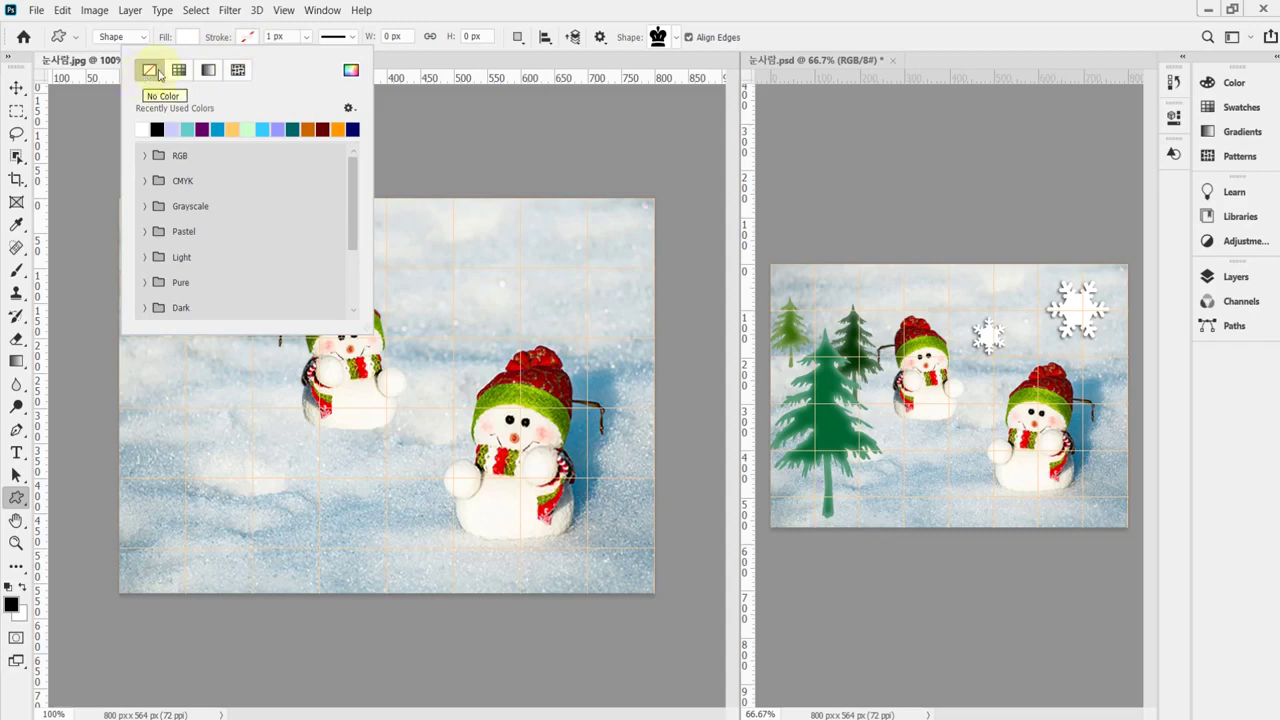
{"action": "left_click", "coordinate": [409, 12]}
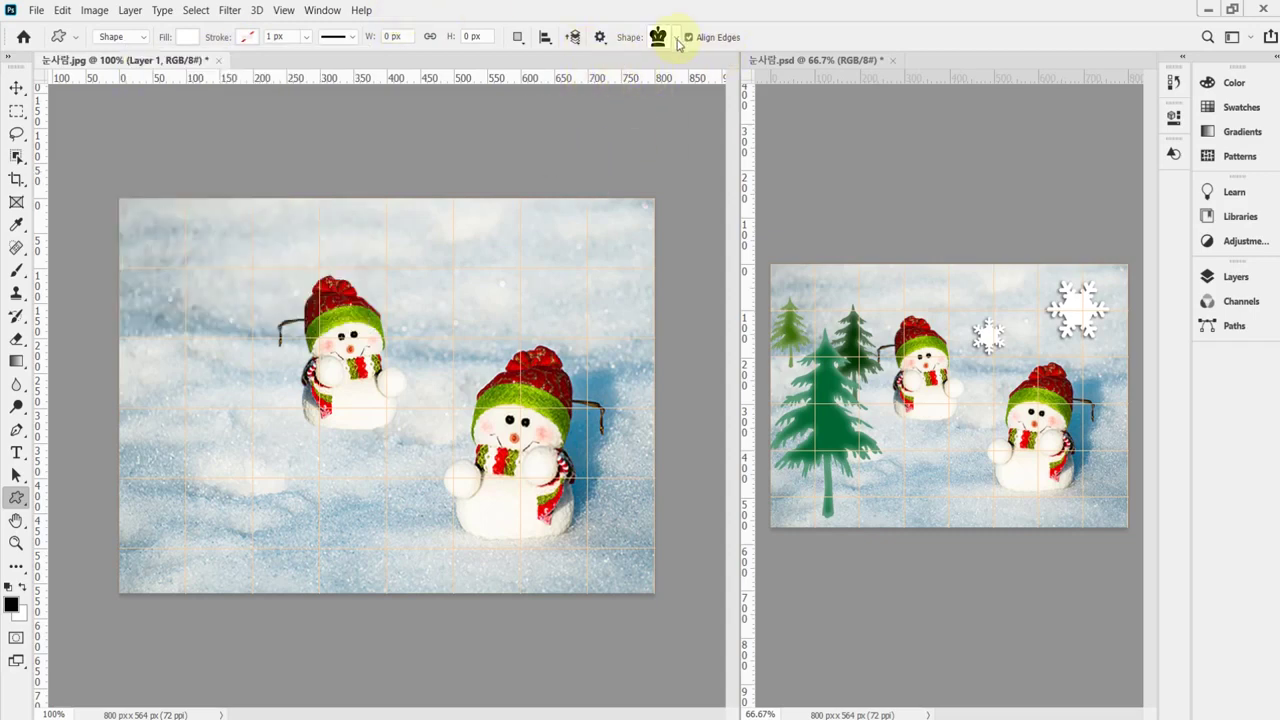
Look through the default custom shape groups Leaf Trees, Wild Animals, Boats and Flowers for snowflake and tree shapes.
{"action": "left_click", "coordinate": [677, 40]}
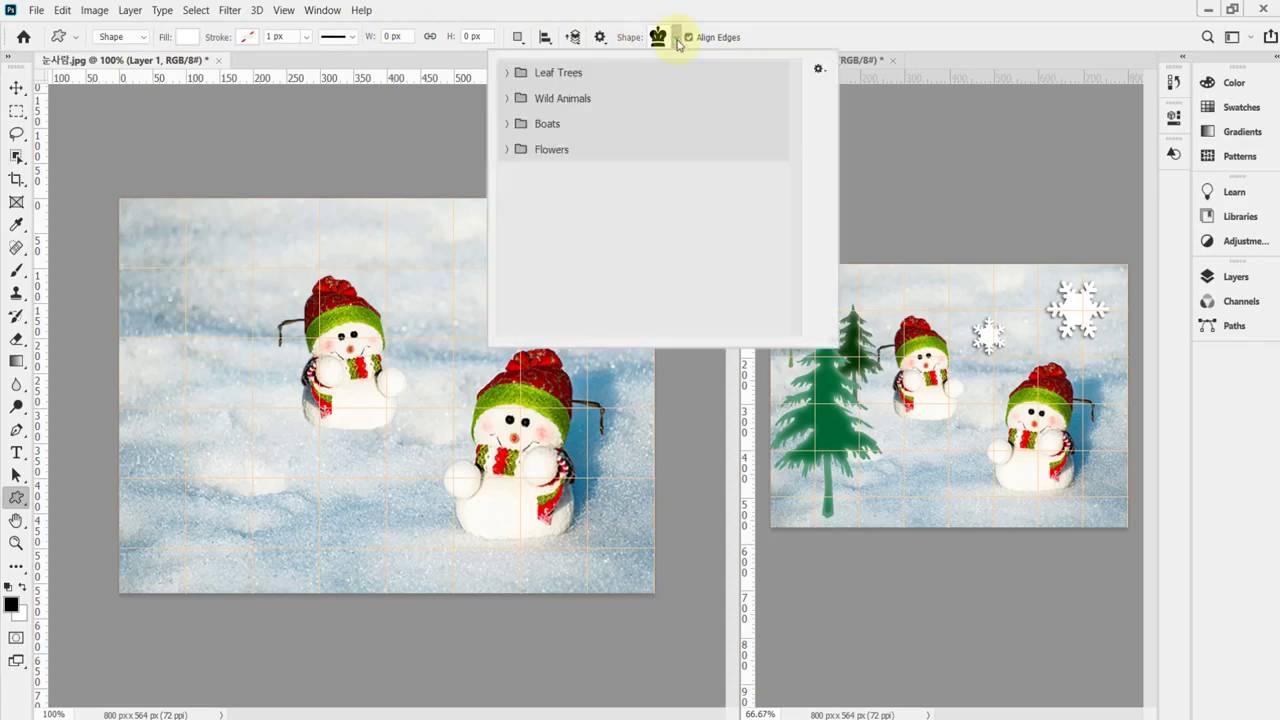
{"action": "left_click", "coordinate": [677, 40]}
{"action": "left_click", "coordinate": [678, 40]}
{"action": "left_click", "coordinate": [510, 153]}
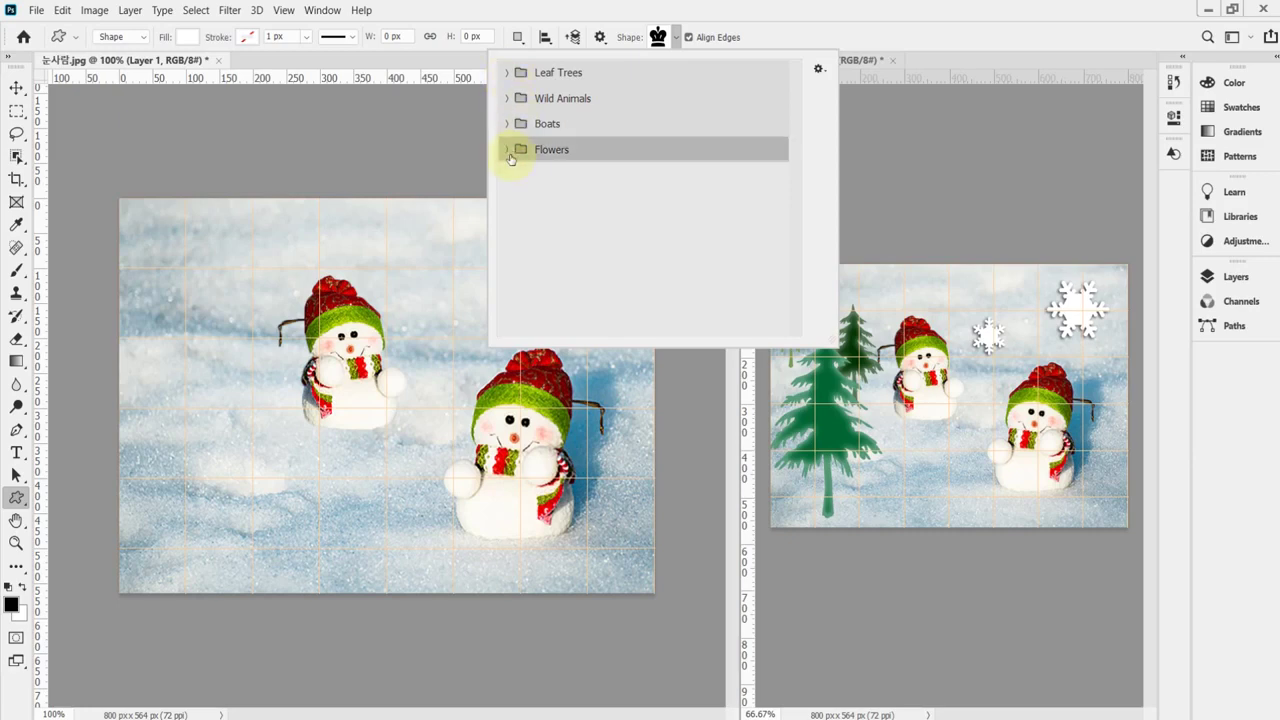
{"action": "left_click", "coordinate": [509, 153]}
{"action": "left_click", "coordinate": [509, 153]}
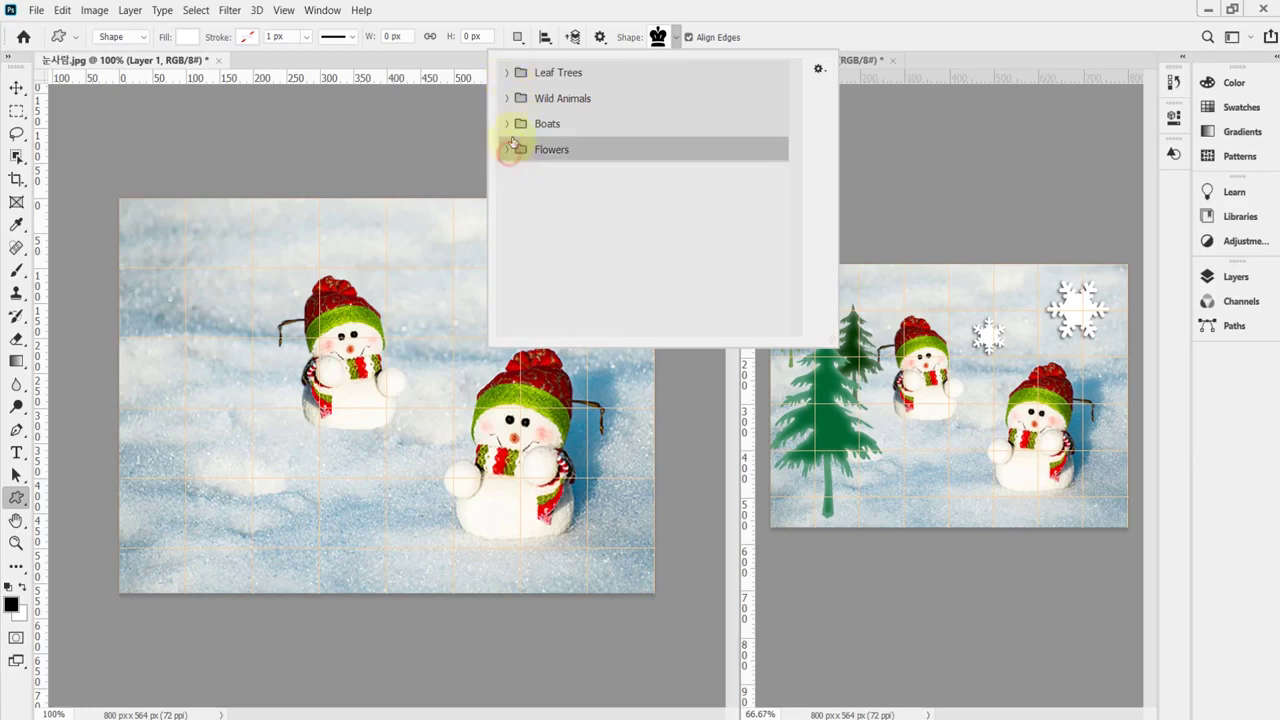
{"action": "left_click", "coordinate": [508, 73]}
{"action": "left_click", "coordinate": [508, 73]}
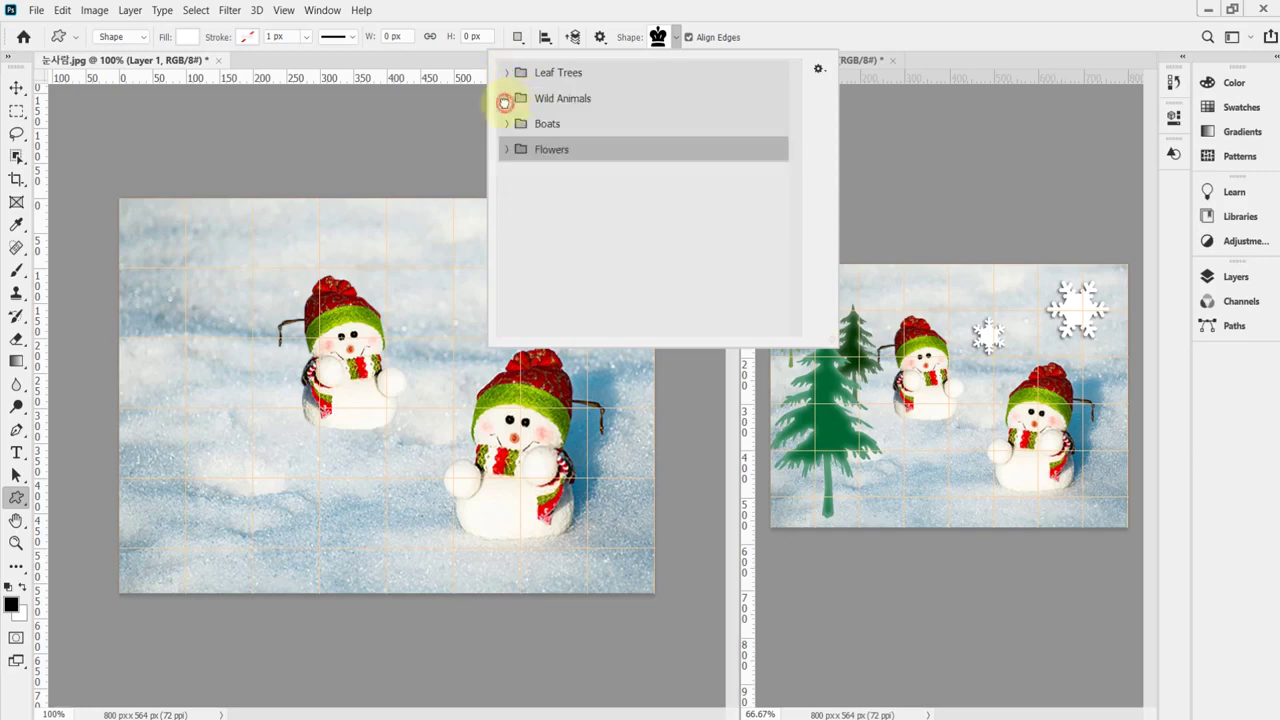
{"action": "left_click", "coordinate": [505, 99]}
{"action": "left_click", "coordinate": [505, 99]}
{"action": "left_click", "coordinate": [506, 124]}
{"action": "left_click", "coordinate": [506, 124]}
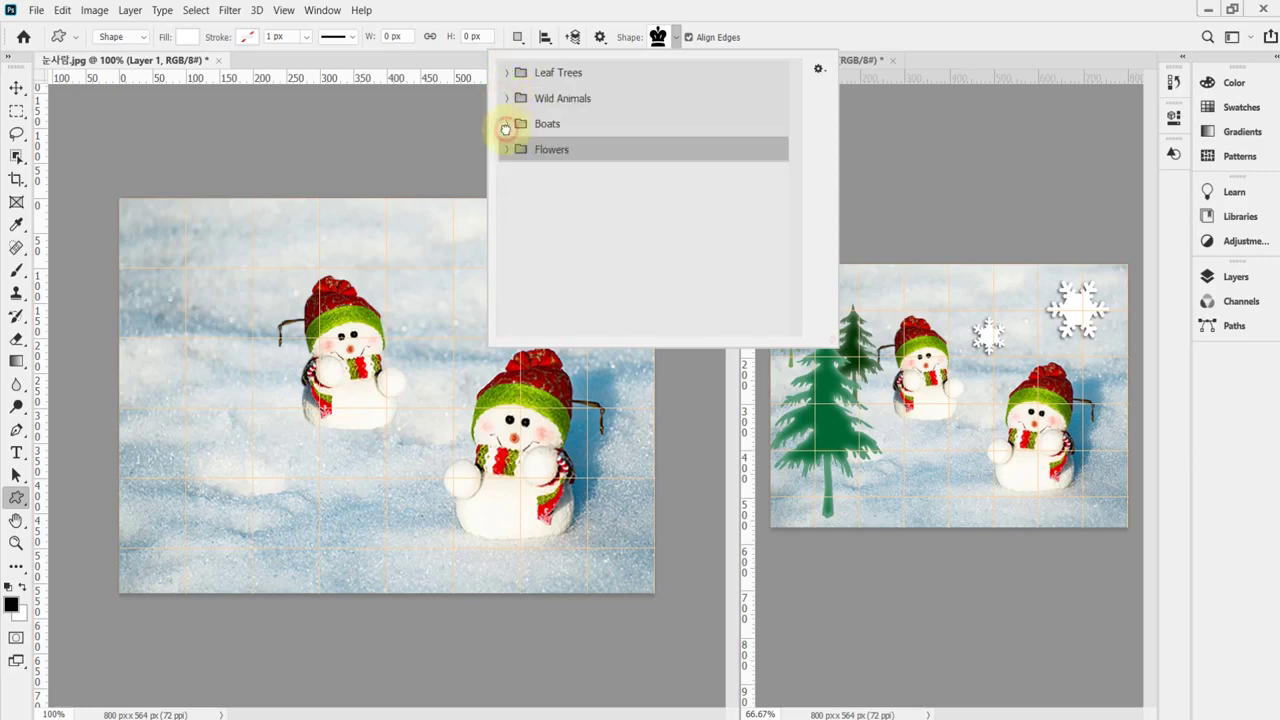
{"action": "left_click", "coordinate": [508, 151]}
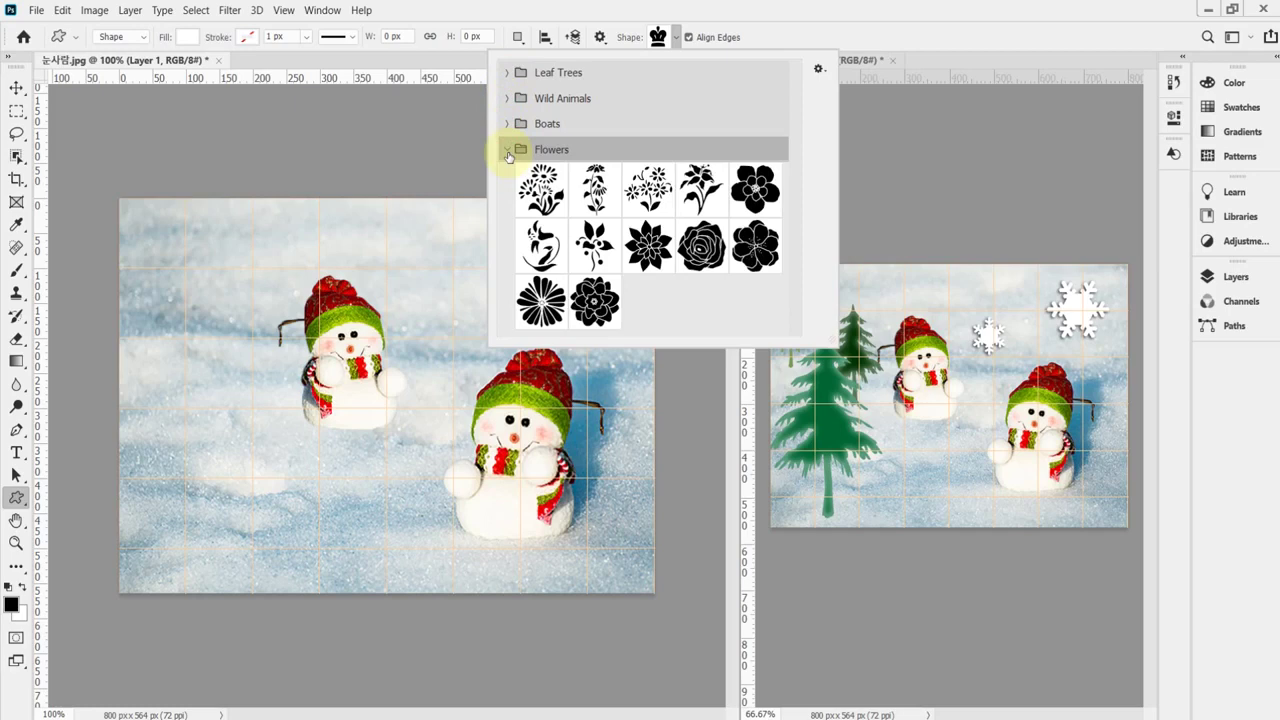
{"action": "left_click", "coordinate": [508, 151]}
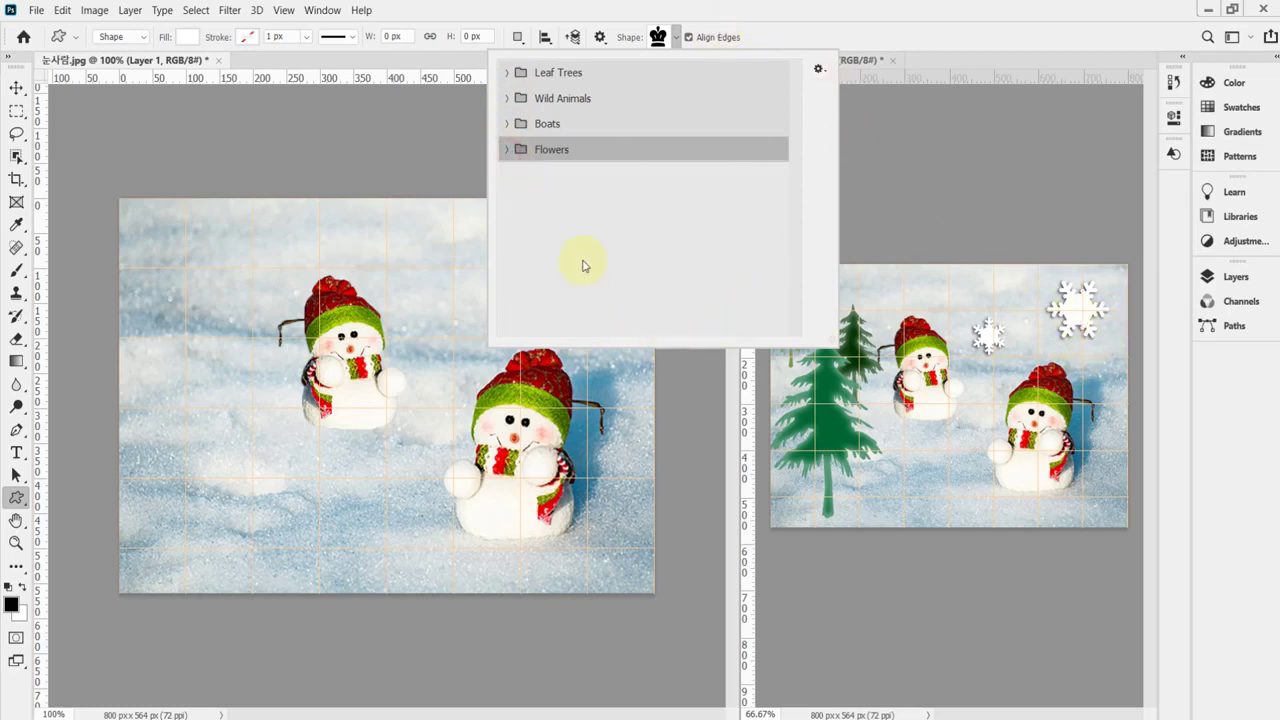
{"action": "left_click", "coordinate": [750, 8]}
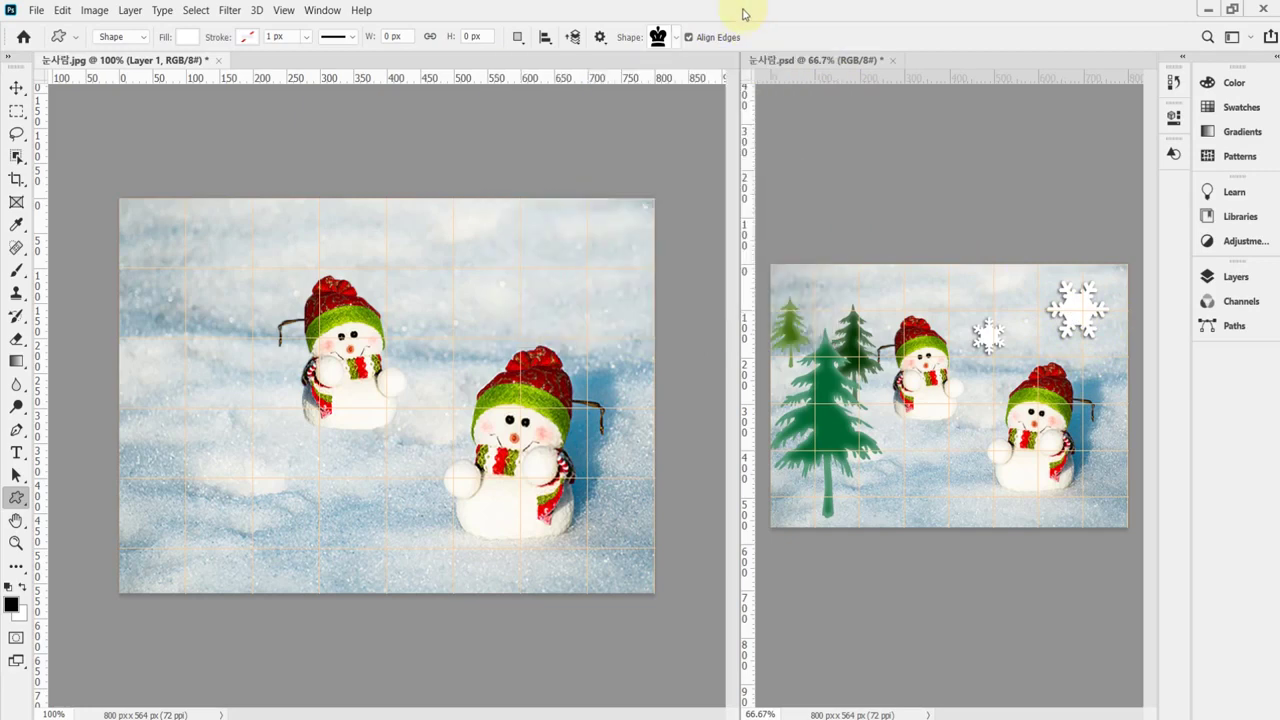
Load the Legacy Shapes and More set into the shape library.
{"action": "left_click", "coordinate": [314, 12]}
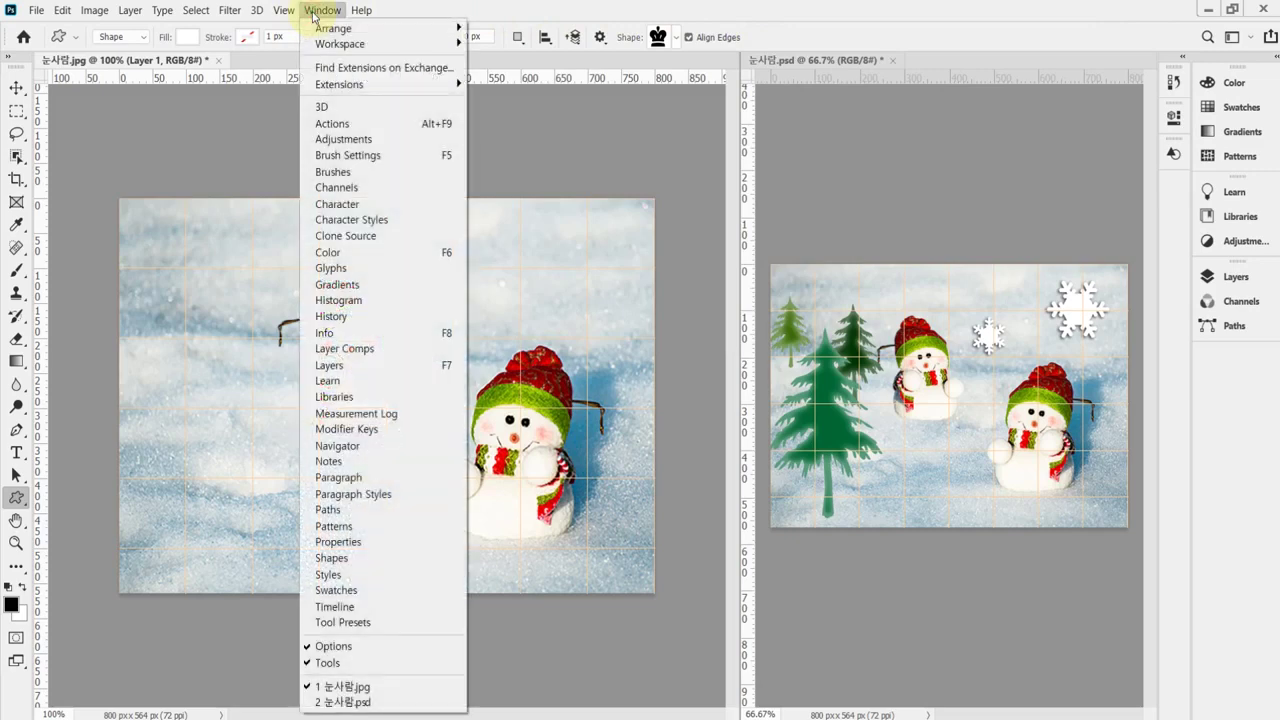
{"action": "left_click", "coordinate": [395, 565]}
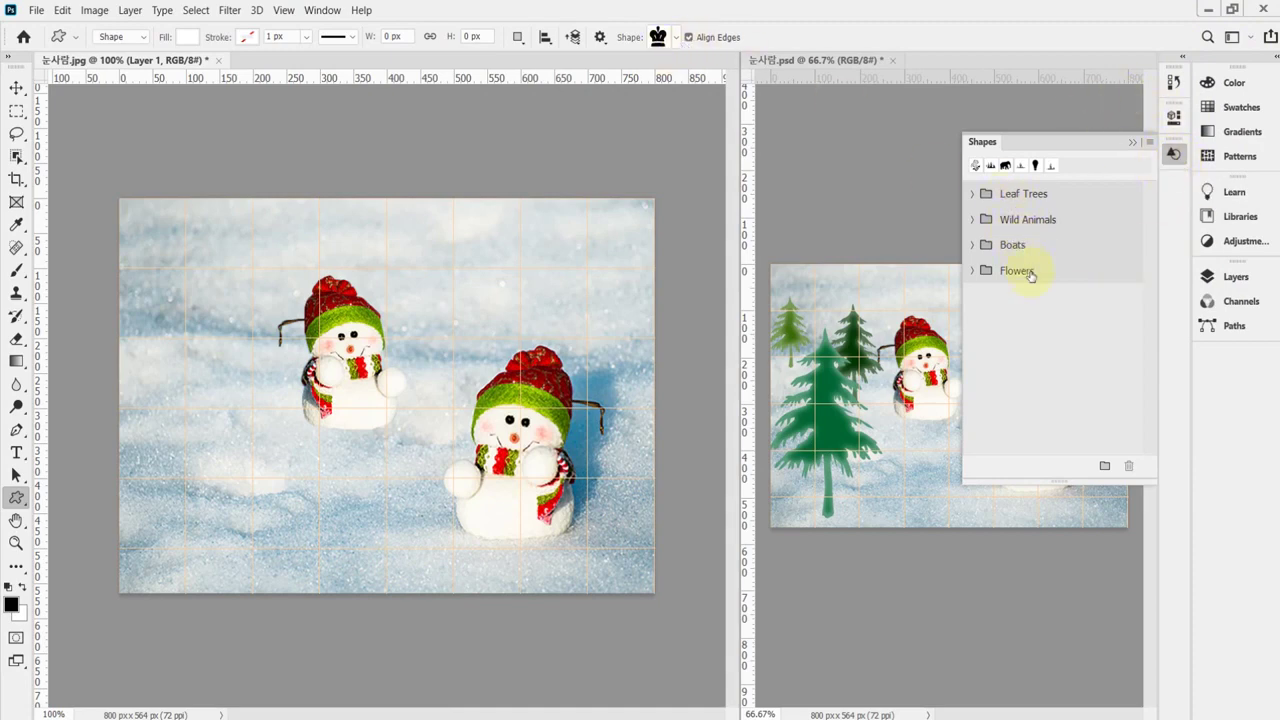
{"action": "left_click", "coordinate": [1151, 144]}
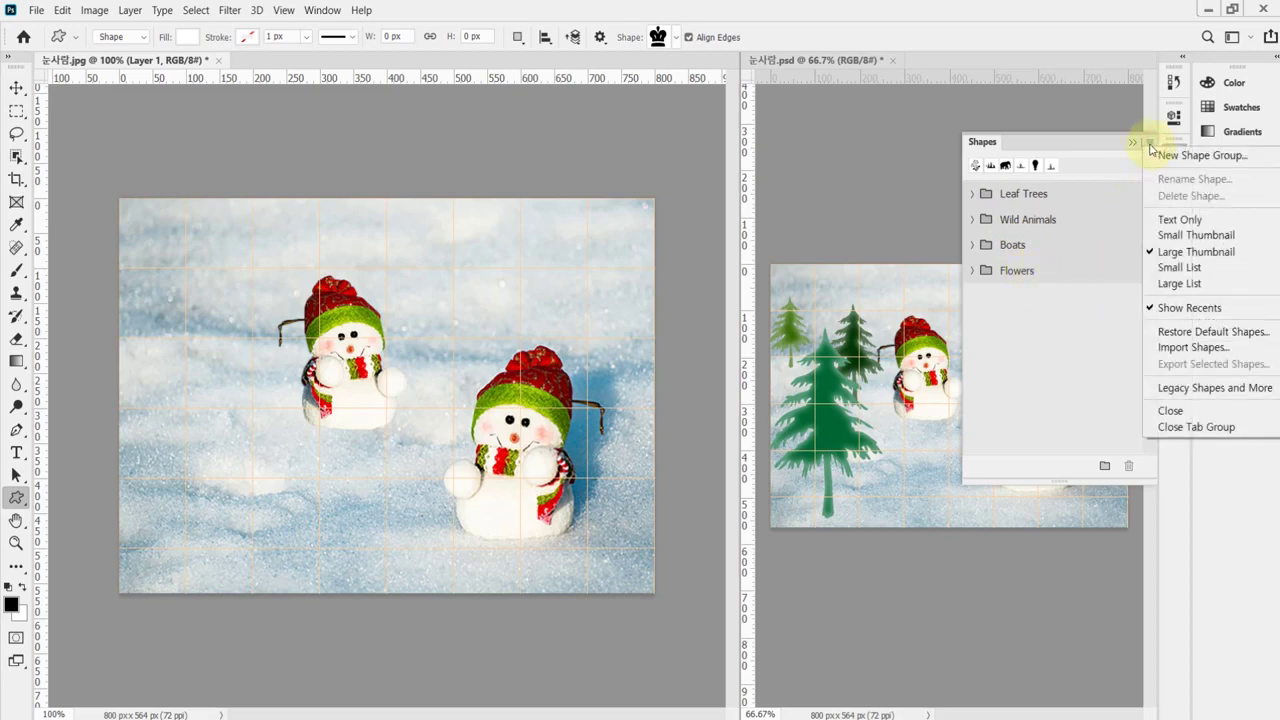
{"action": "left_click", "coordinate": [1178, 396]}
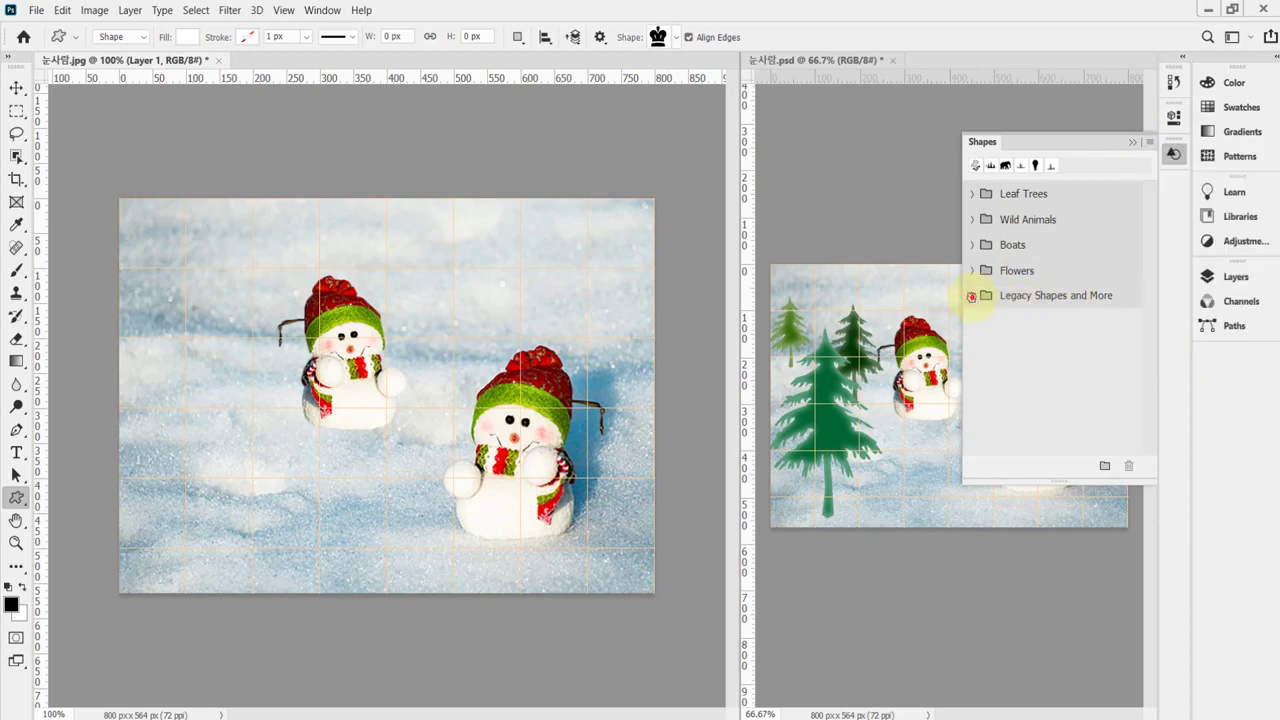
Examine the 2019 Shapes and All Legacy Default Shapes groups inside Legacy Shapes and More, and collapse the shape library.
{"action": "left_click", "coordinate": [972, 296]}
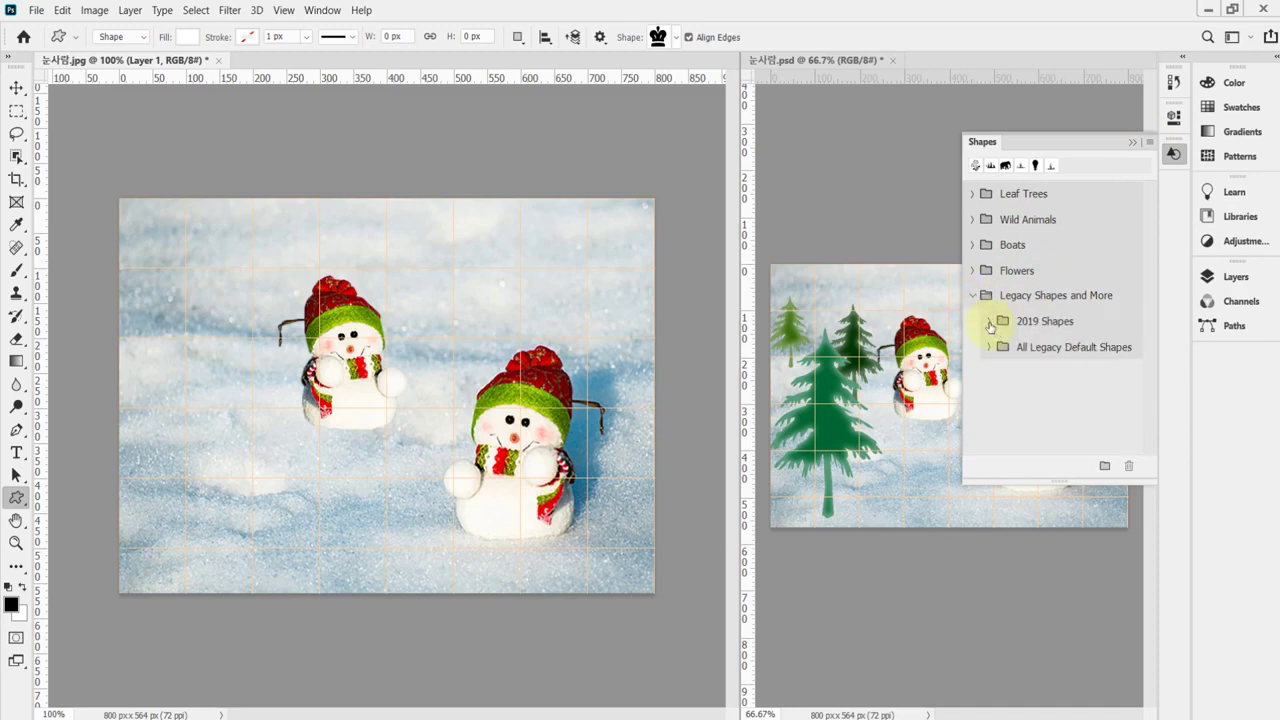
{"action": "left_click", "coordinate": [988, 321]}
{"action": "left_click", "coordinate": [988, 321]}
{"action": "left_click", "coordinate": [989, 350]}
{"action": "left_click", "coordinate": [988, 350]}
{"action": "left_click", "coordinate": [988, 347]}
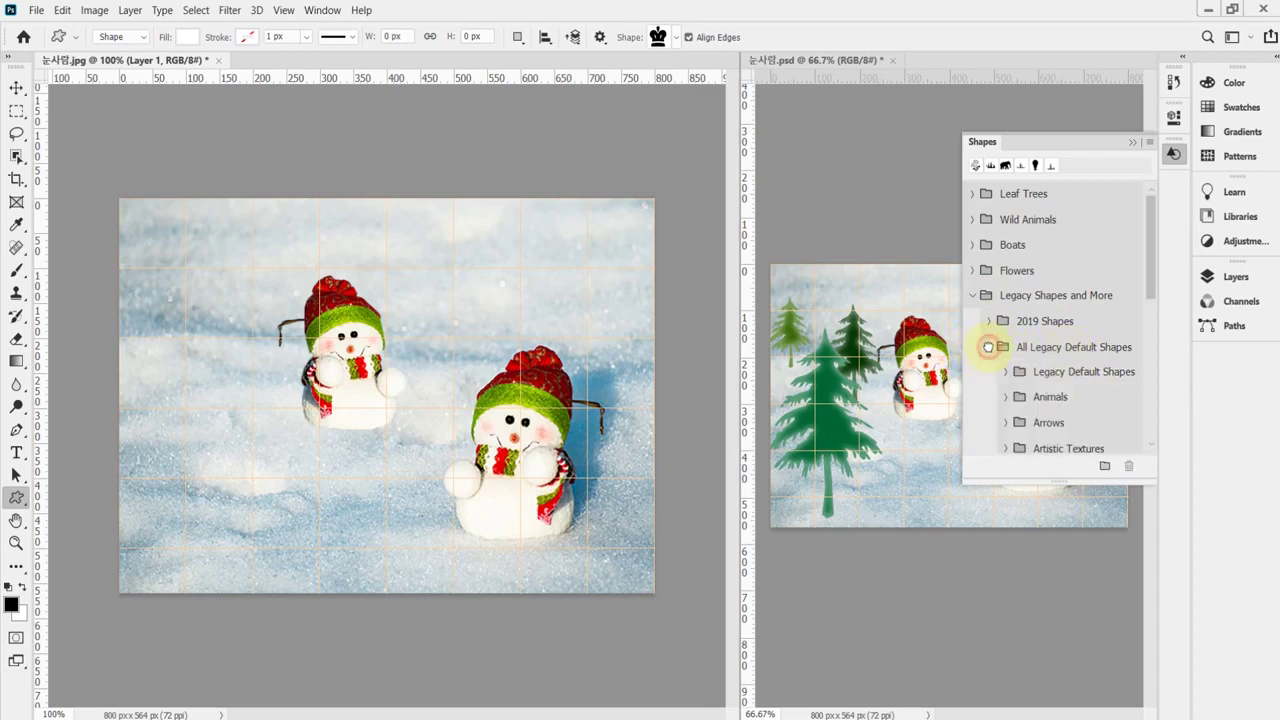
{"action": "scroll", "coordinate": [1152, 287], "scroll_direction": "down", "scroll_amount": 3}
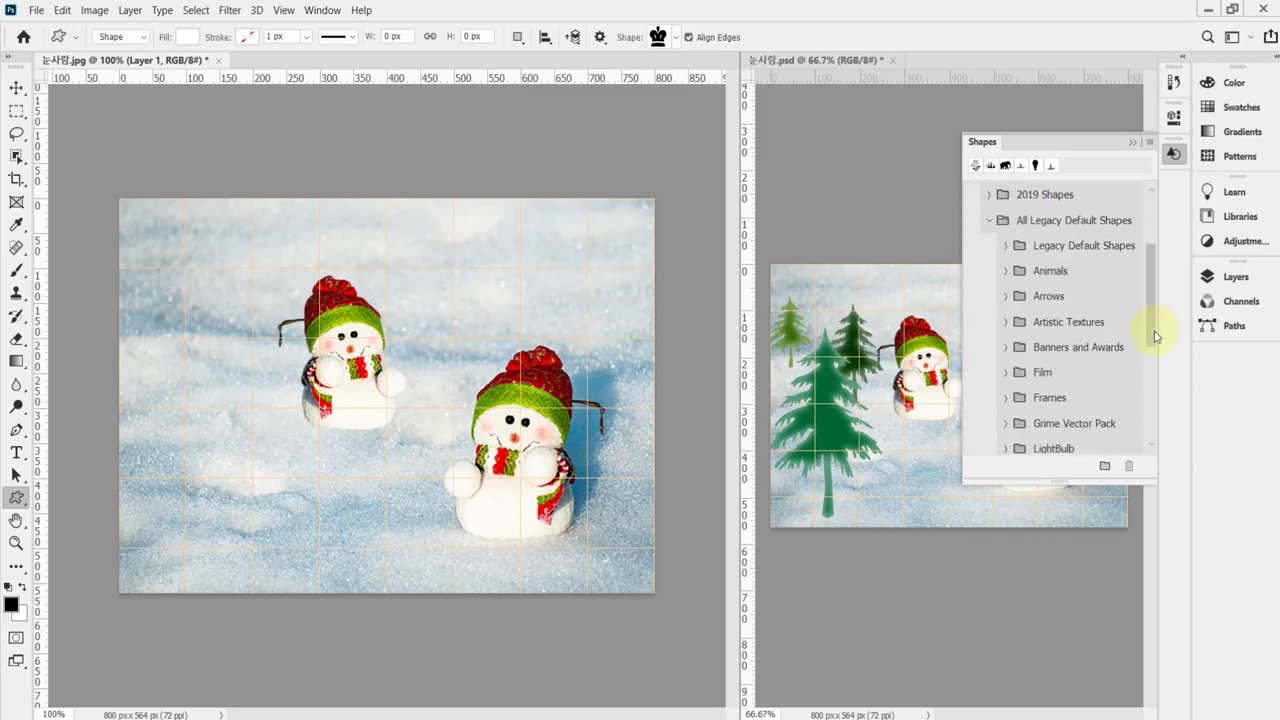
{"action": "left_click_drag", "start_coordinate": [1155, 337], "coordinate": [1148, 230]}
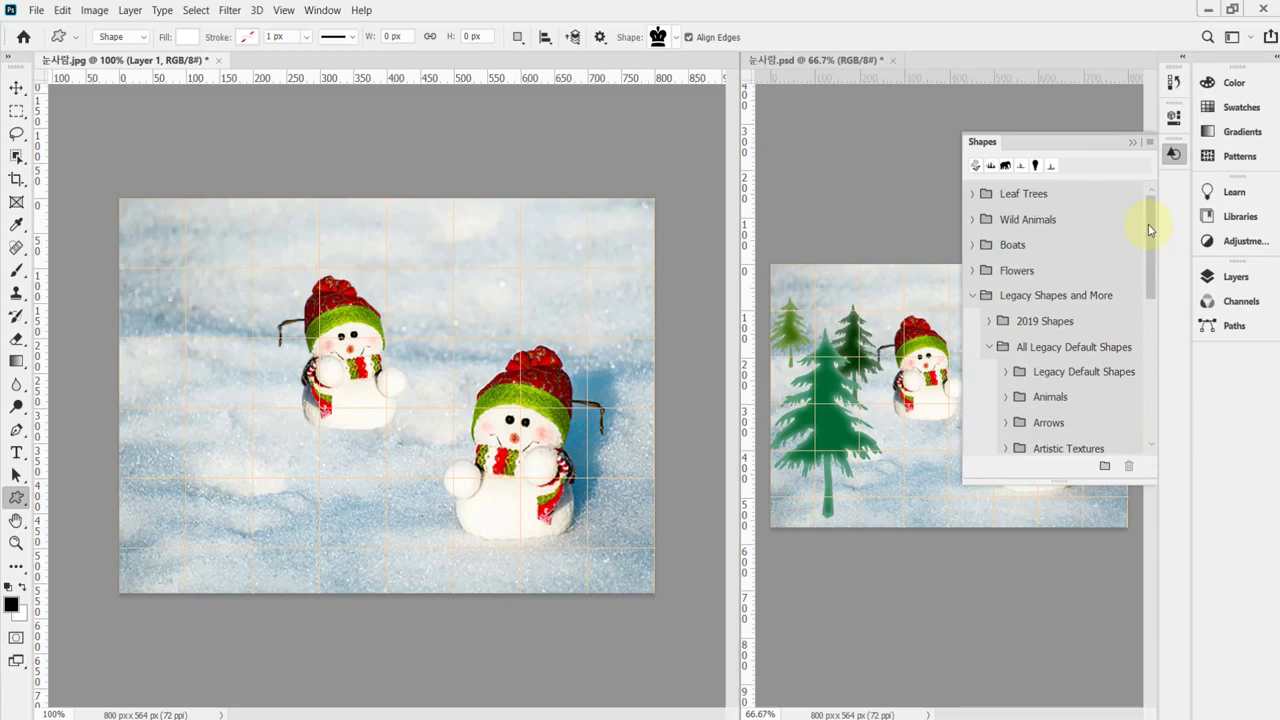
{"action": "left_click", "coordinate": [1175, 156]}
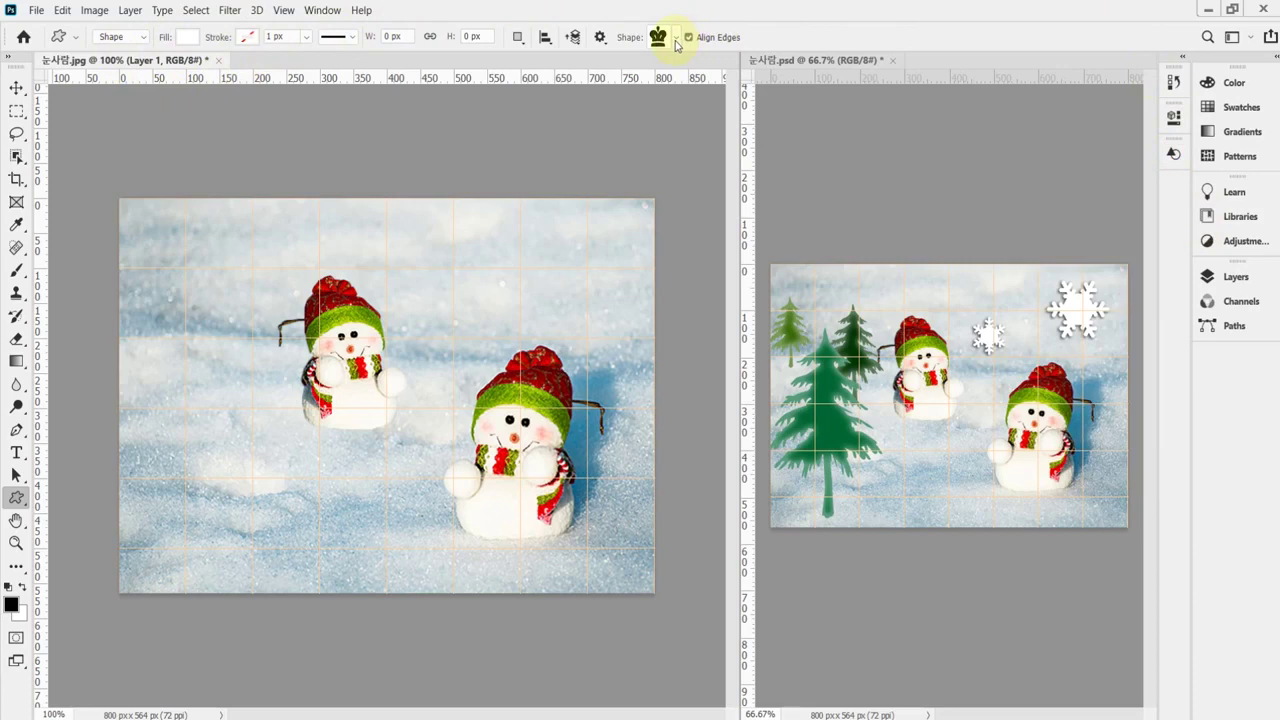
Expand the Nature group under All Legacy Default Shapes within Legacy Shapes and More in the custom shape library.
{"action": "left_click", "coordinate": [676, 40]}
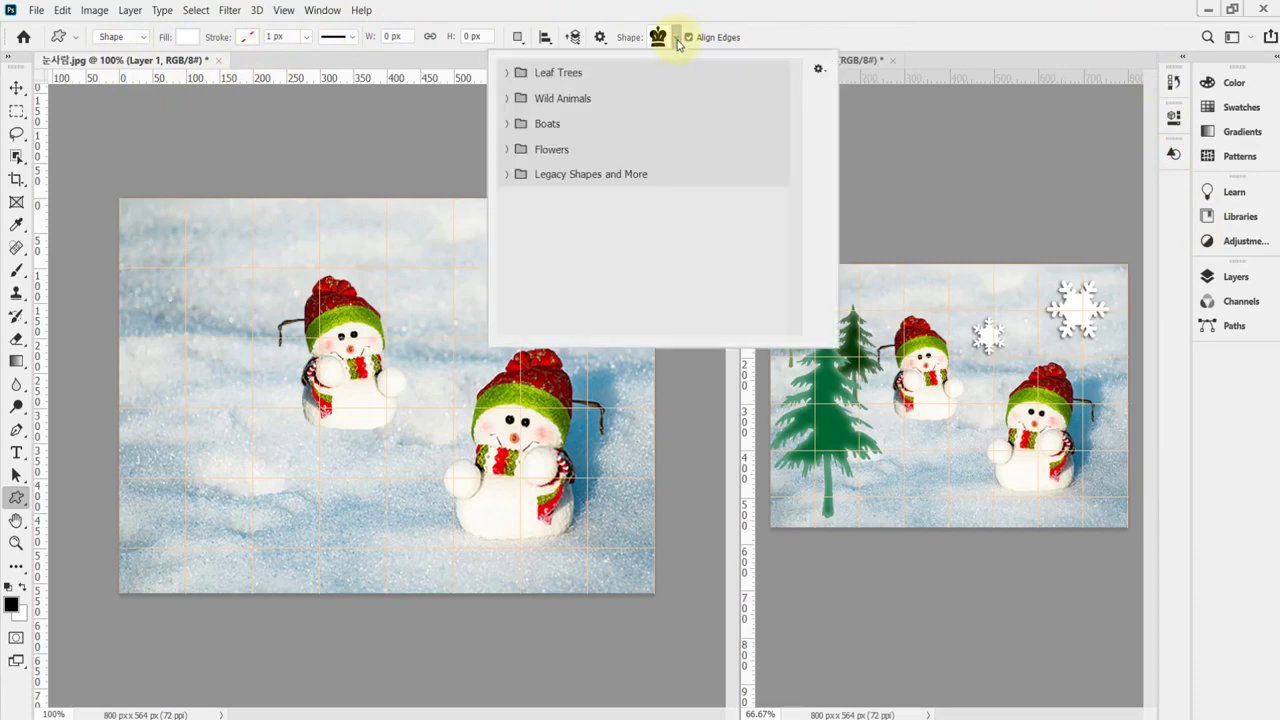
{"action": "left_click", "coordinate": [507, 174]}
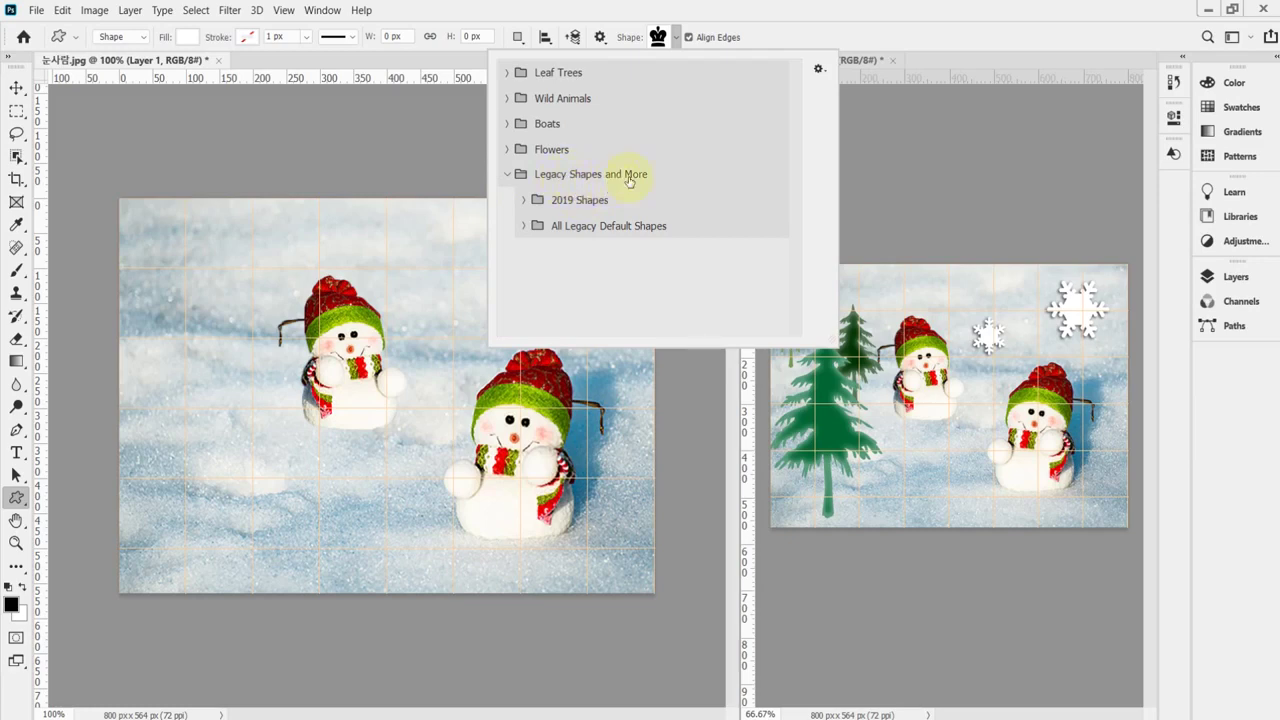
{"action": "left_click", "coordinate": [507, 175]}
{"action": "left_click", "coordinate": [507, 175]}
{"action": "left_click", "coordinate": [522, 228]}
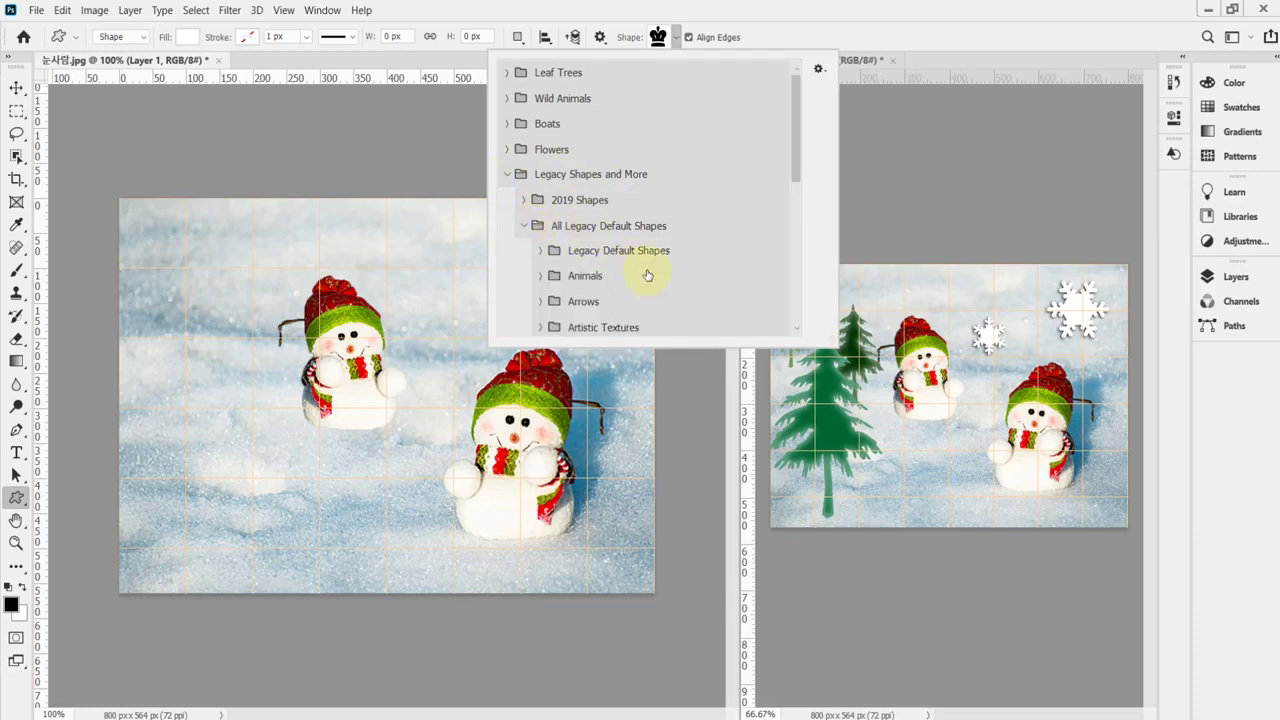
{"action": "scroll", "coordinate": [670, 261], "scroll_direction": "down", "scroll_amount": 1}
{"action": "scroll", "coordinate": [670, 261], "scroll_direction": "down", "scroll_amount": 2}
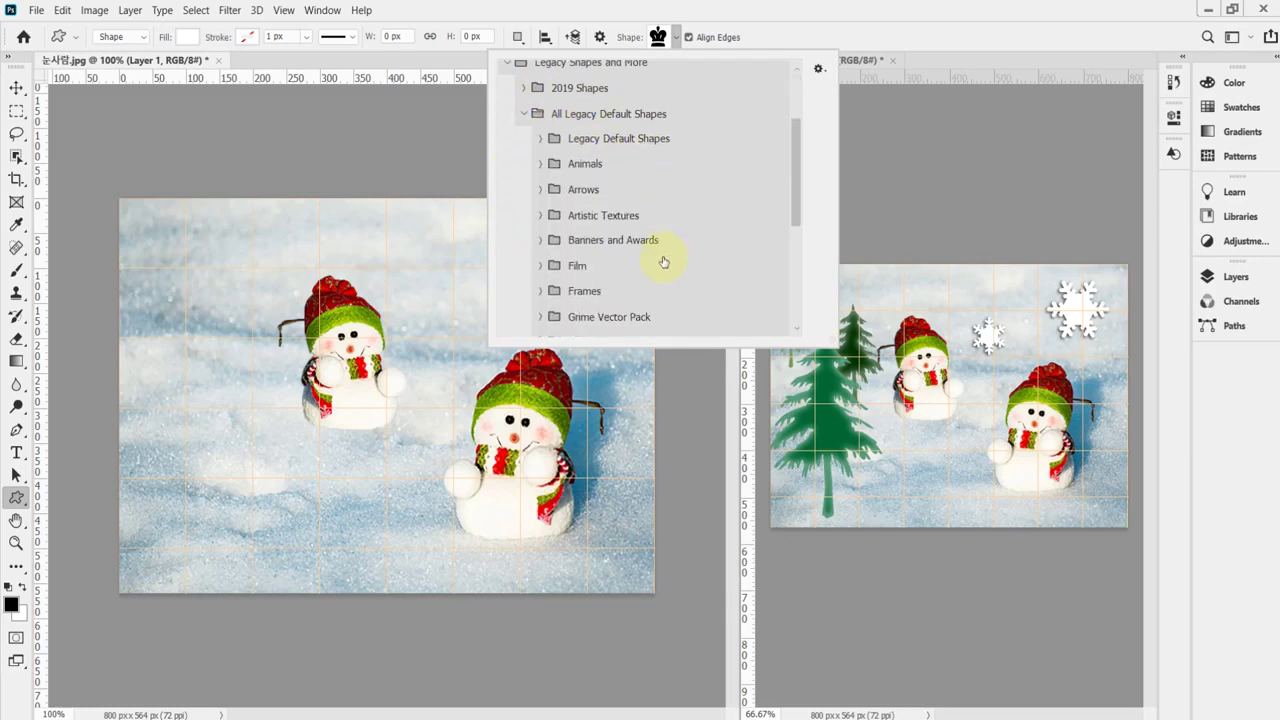
{"action": "scroll", "coordinate": [664, 261], "scroll_direction": "down", "scroll_amount": 1}
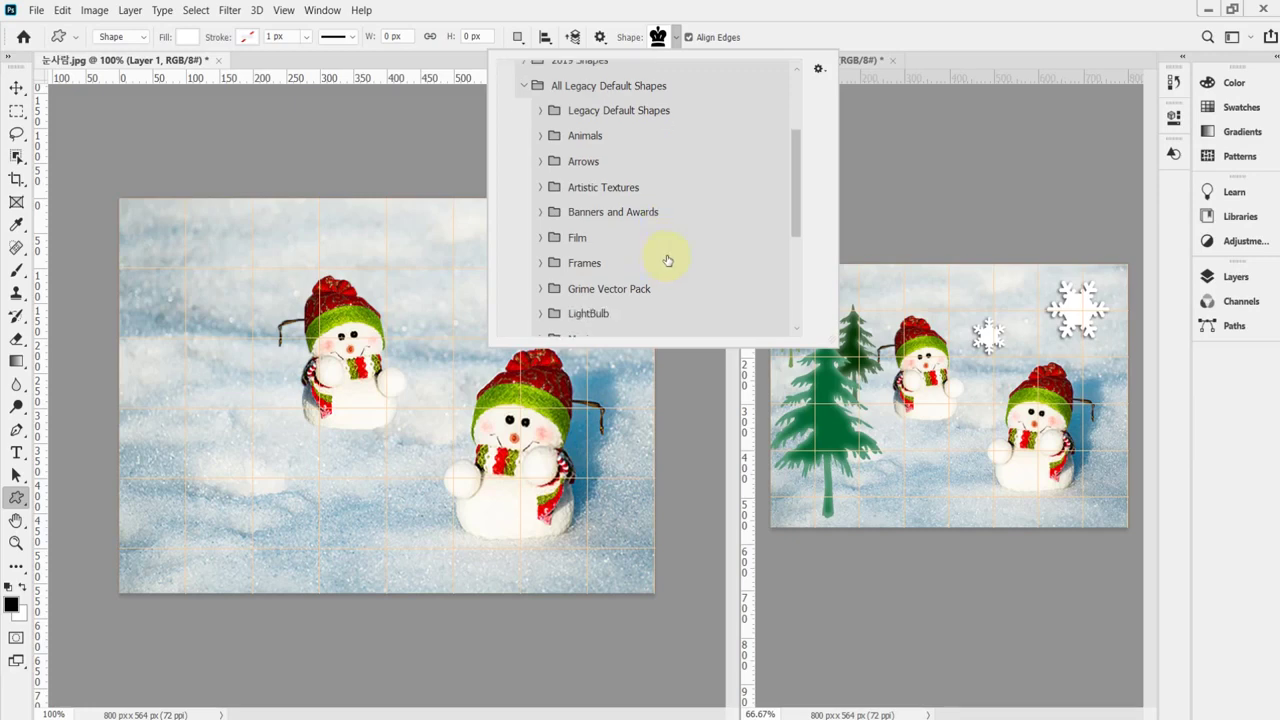
{"action": "left_click_drag", "start_coordinate": [794, 218], "coordinate": [800, 286]}
{"action": "left_click", "coordinate": [537, 206]}
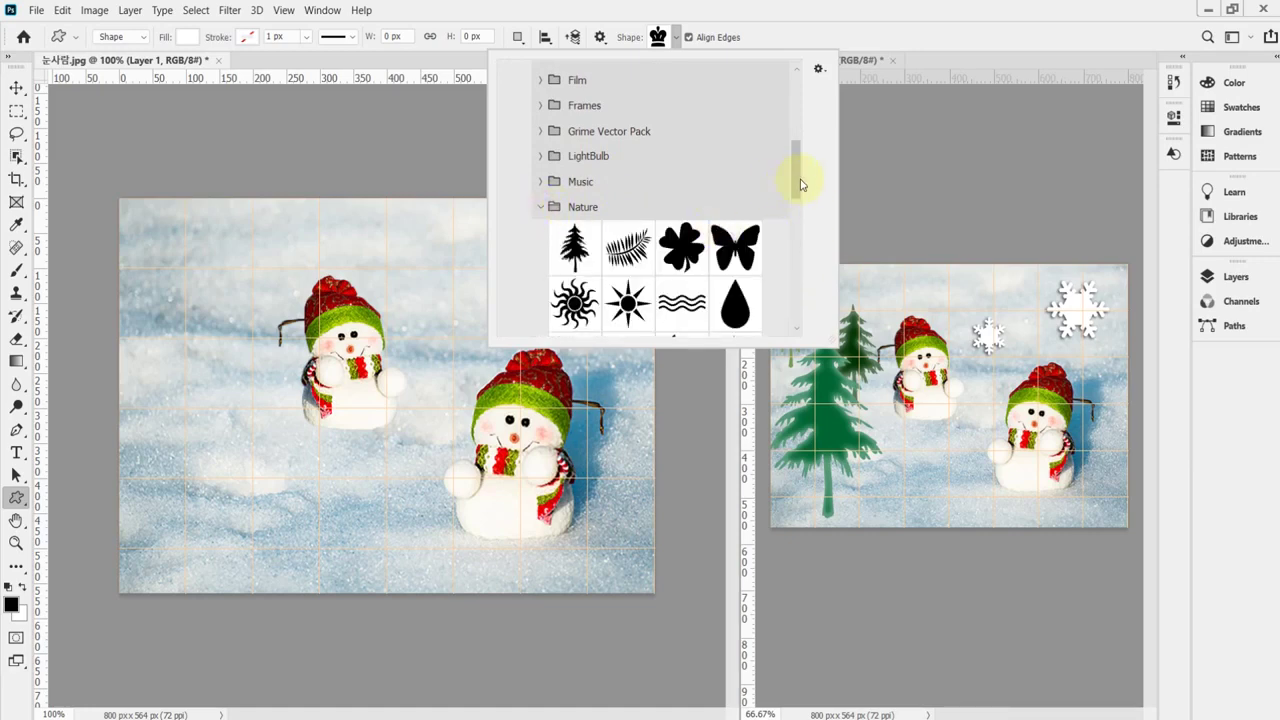
Bring the Nature group's snowflake shapes into view and enlarge the shape library to fit more rows of thumbnails.
{"action": "left_click_drag", "start_coordinate": [798, 181], "coordinate": [798, 197]}
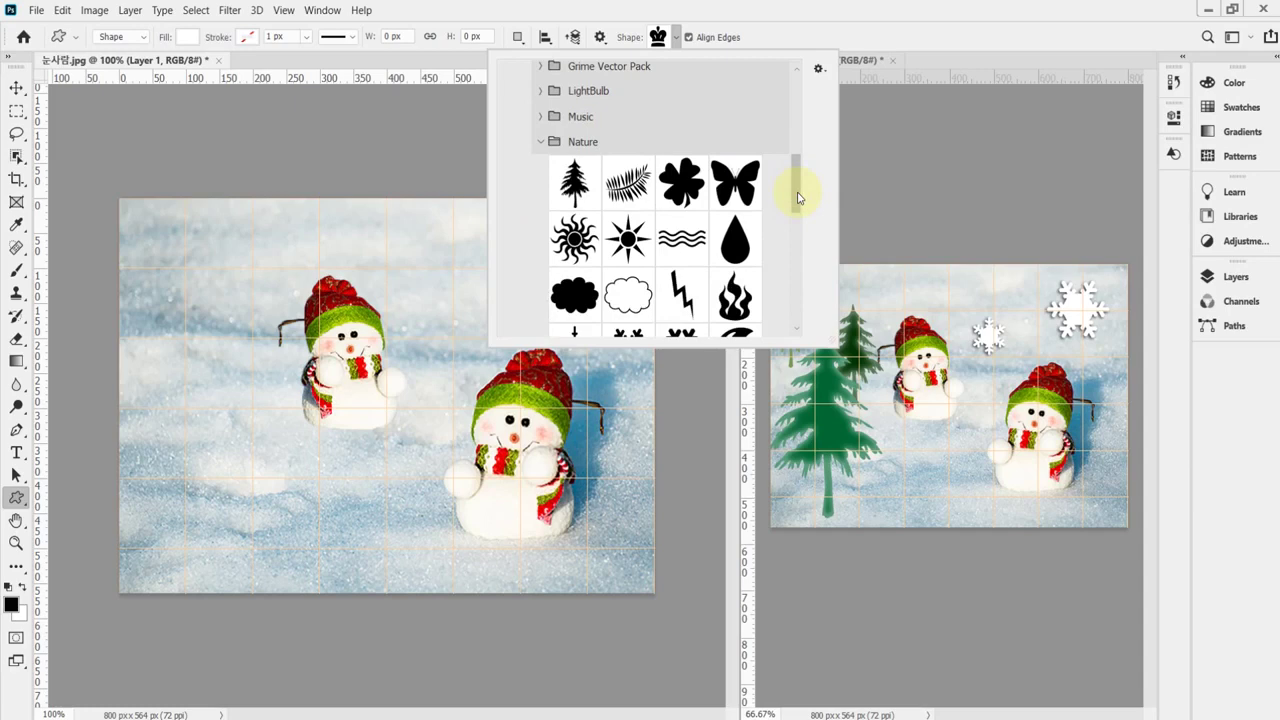
{"action": "scroll", "coordinate": [796, 196], "scroll_direction": "down", "scroll_amount": 1}
{"action": "scroll", "coordinate": [796, 196], "scroll_direction": "up", "scroll_amount": 1}
{"action": "scroll", "coordinate": [796, 198], "scroll_direction": "down", "scroll_amount": 1}
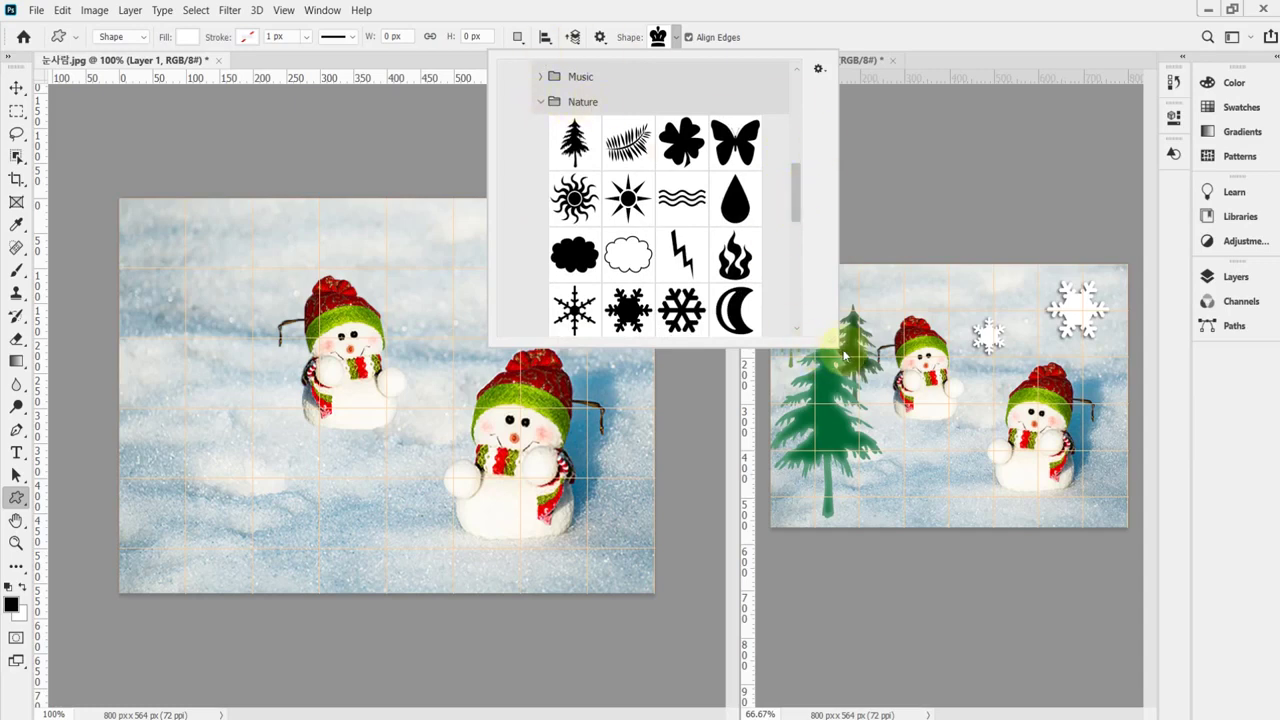
{"action": "left_click_drag", "start_coordinate": [835, 343], "coordinate": [830, 443]}
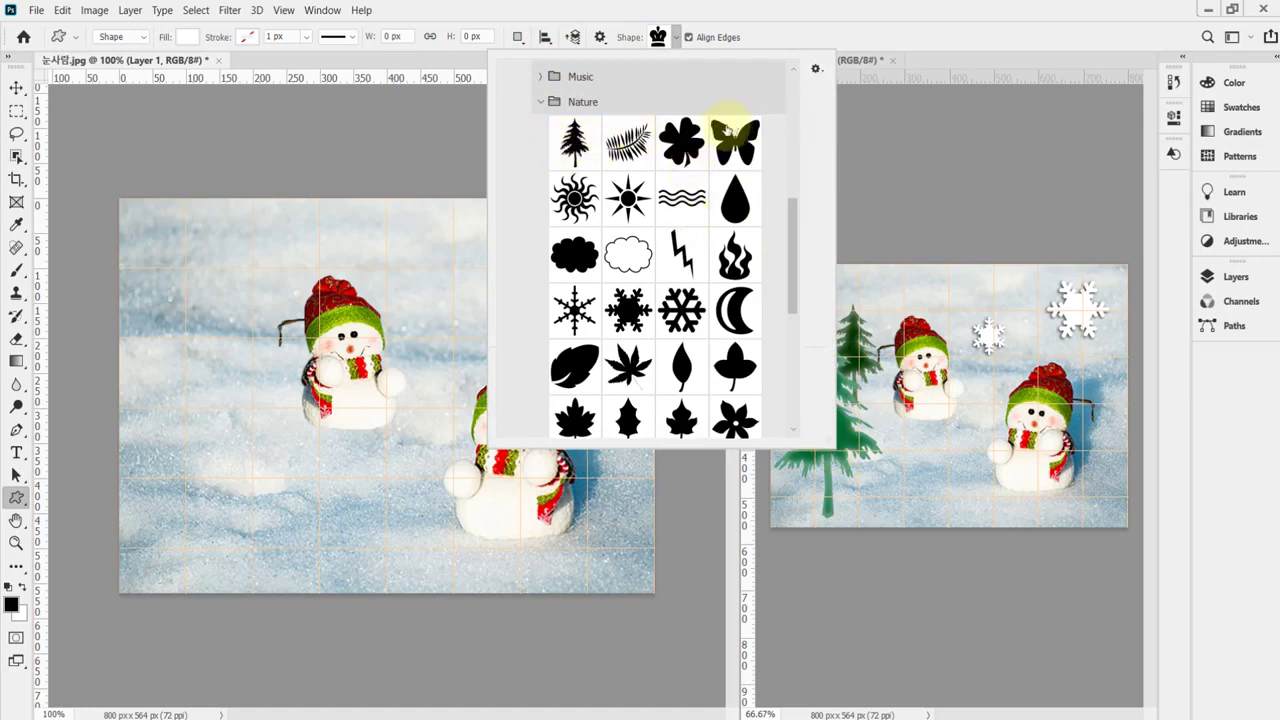
Preview the shape library as Small Thumbnail and return it to Large Thumbnail.
{"action": "left_click", "coordinate": [816, 68]}
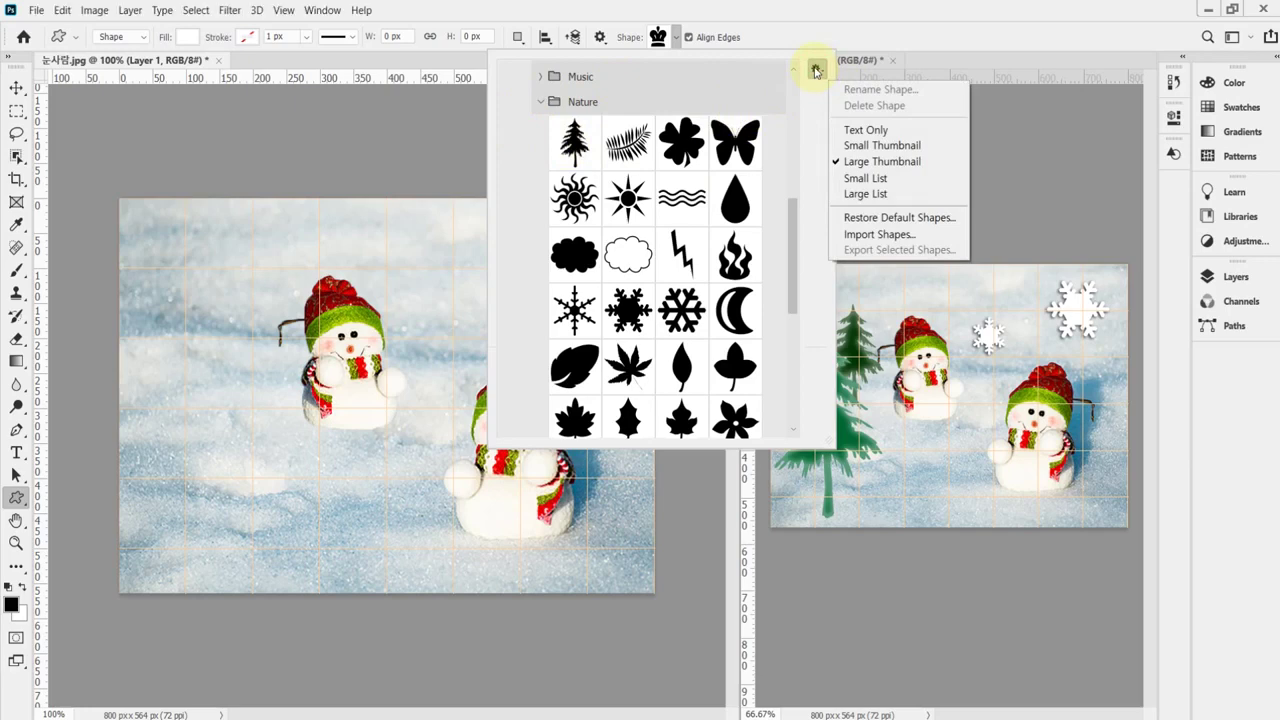
{"action": "left_click", "coordinate": [848, 145]}
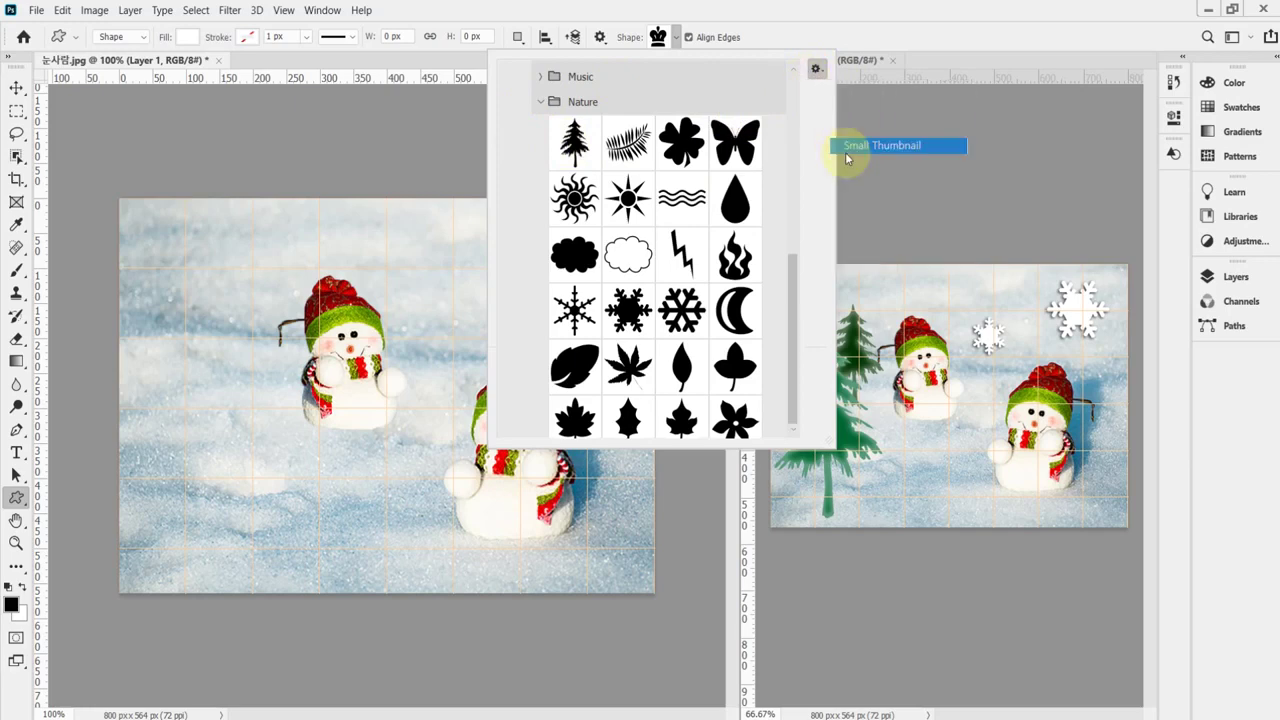
{"action": "left_click", "coordinate": [815, 70]}
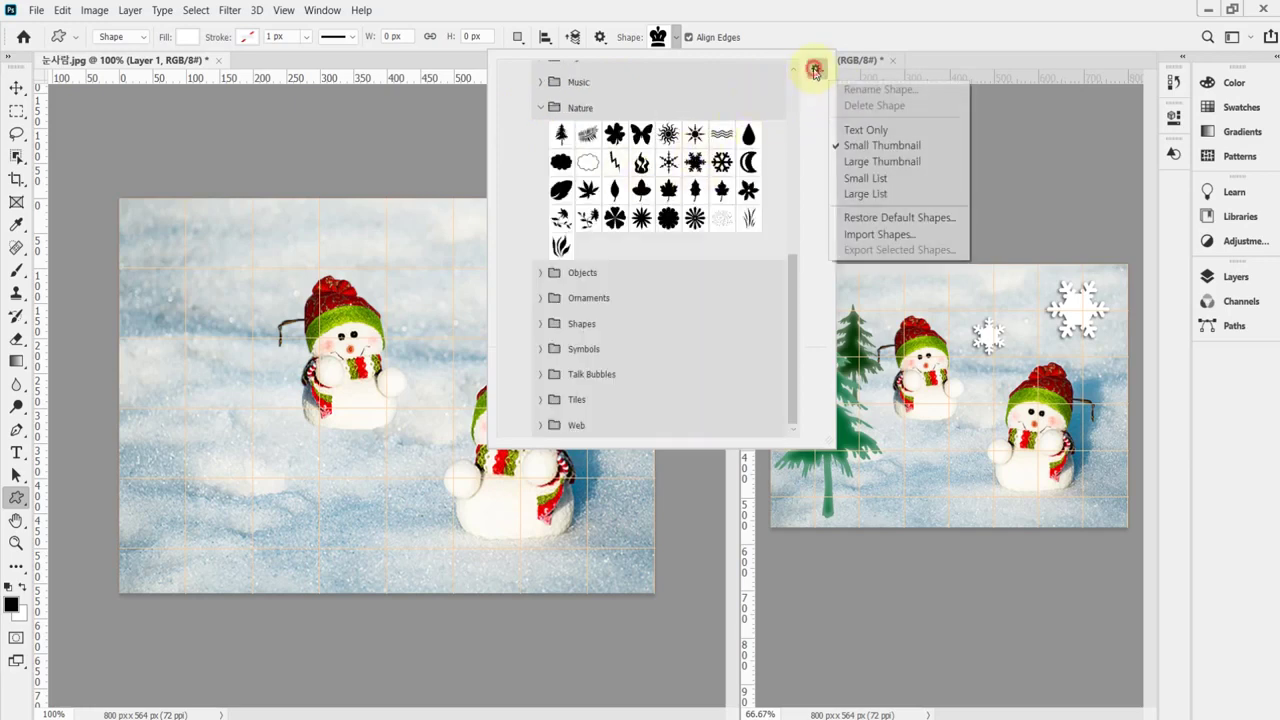
{"action": "left_click", "coordinate": [910, 163]}
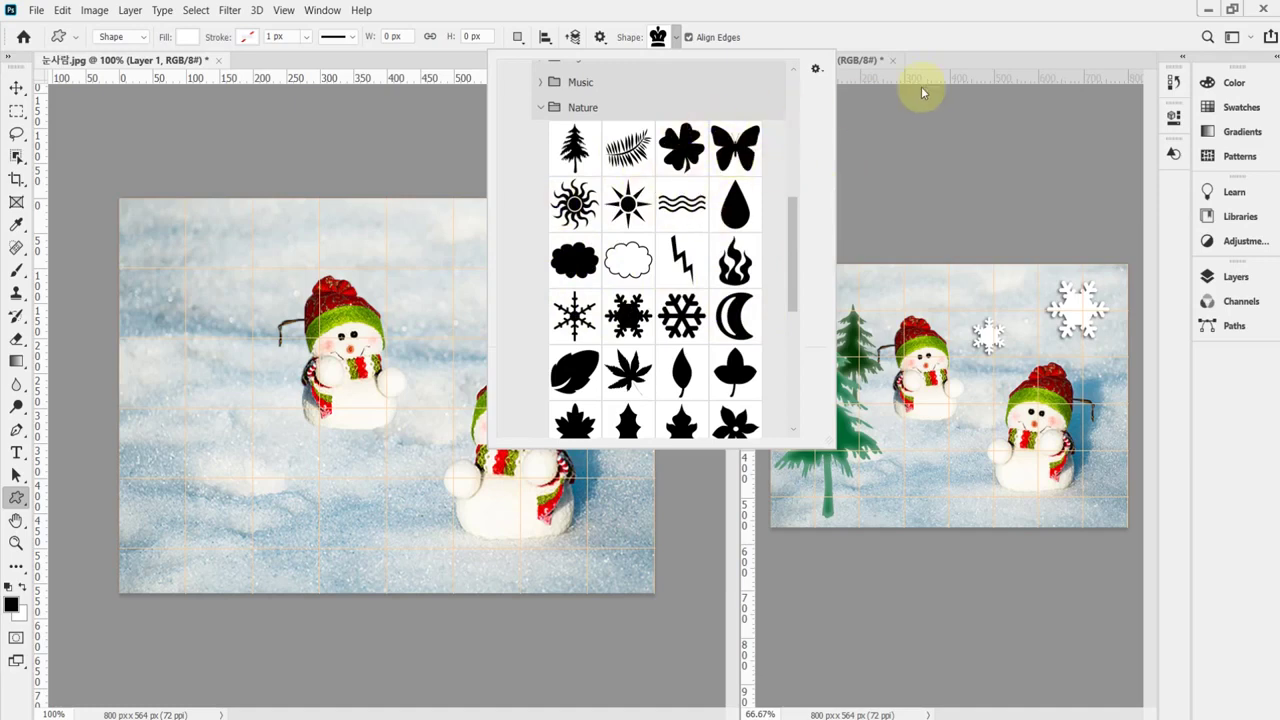
Preview the shape library as Text Only, Small List and Large List, and restore the Large Thumbnail display.
{"action": "left_click", "coordinate": [816, 71]}
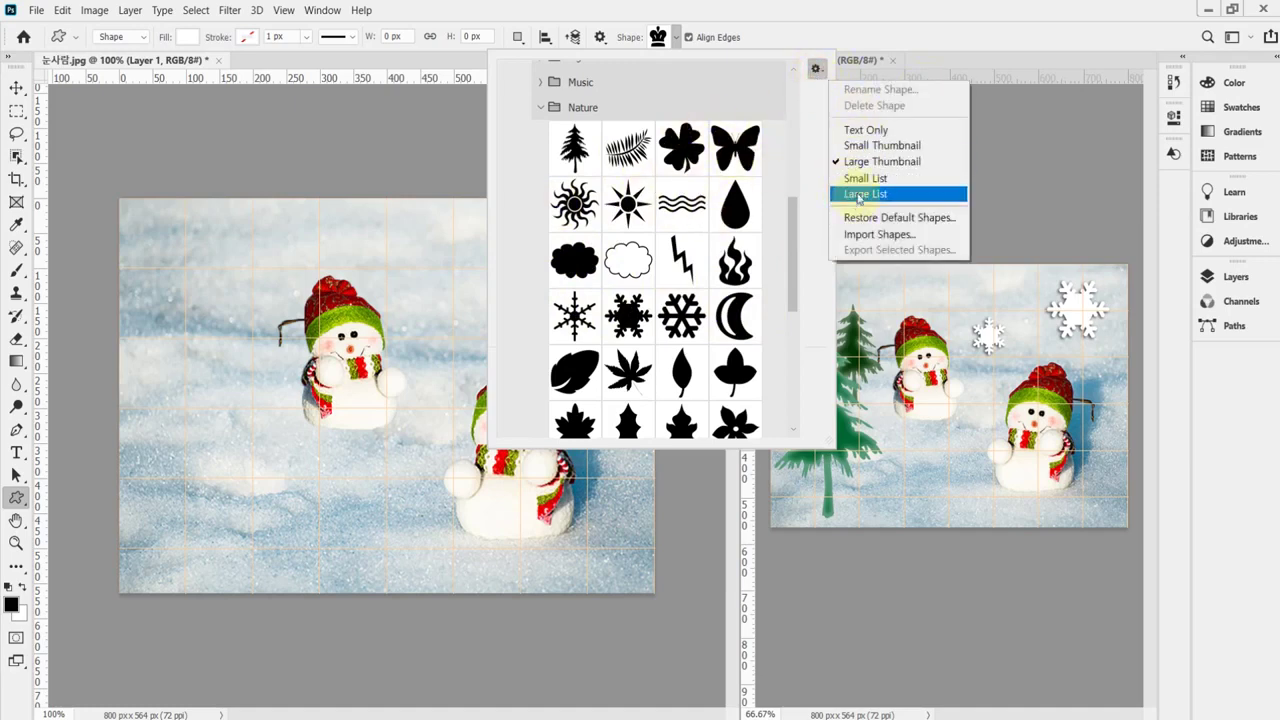
{"action": "left_click", "coordinate": [852, 130]}
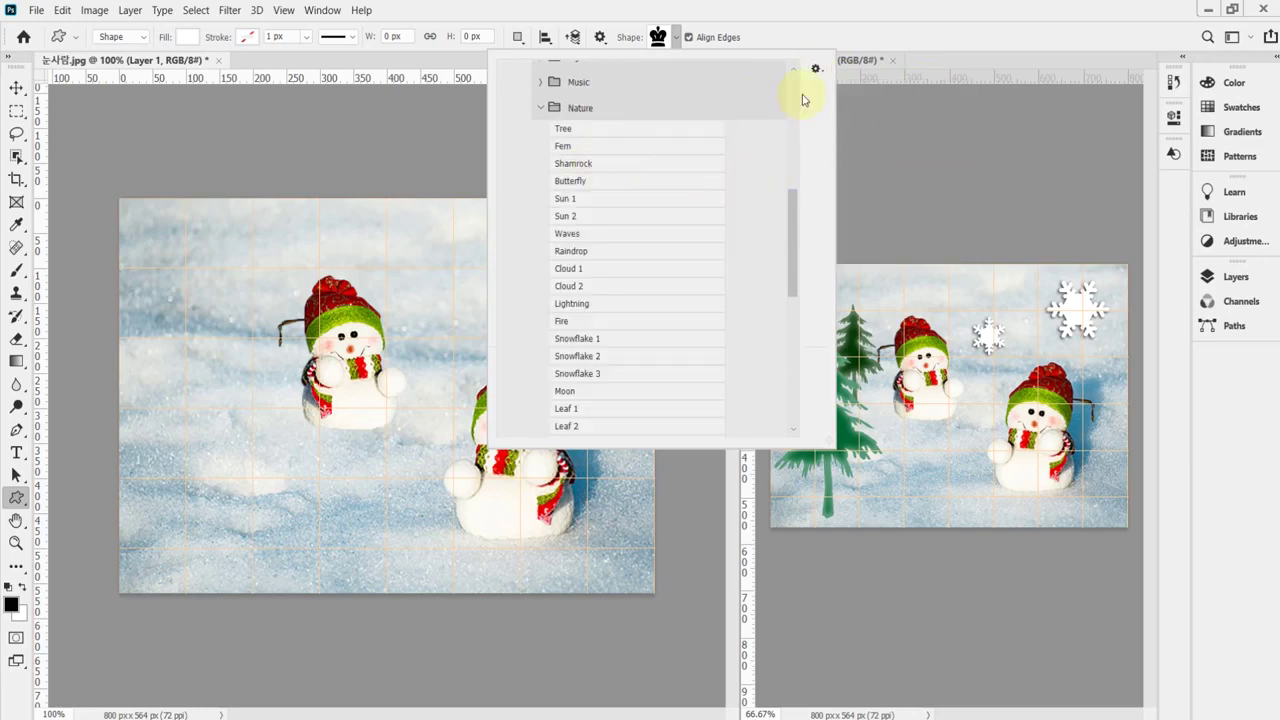
{"action": "left_click", "coordinate": [816, 68]}
{"action": "left_click", "coordinate": [851, 180]}
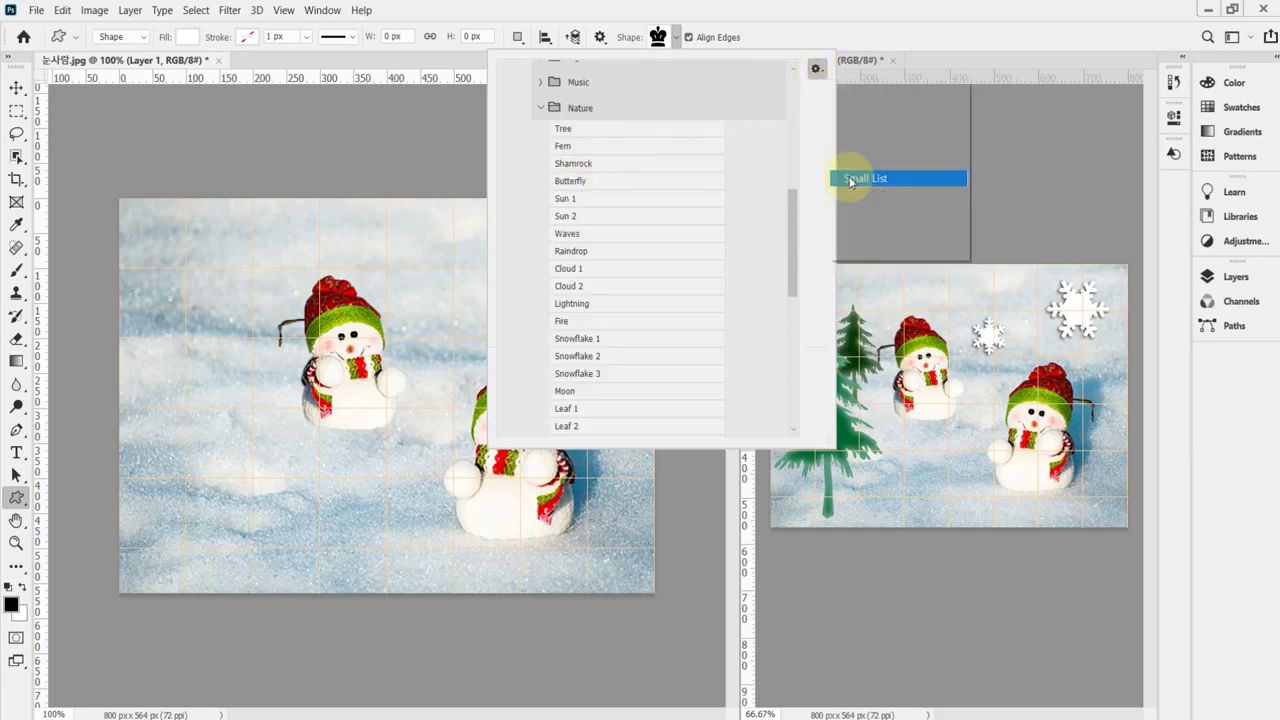
{"action": "left_click", "coordinate": [816, 68]}
{"action": "left_click", "coordinate": [886, 196]}
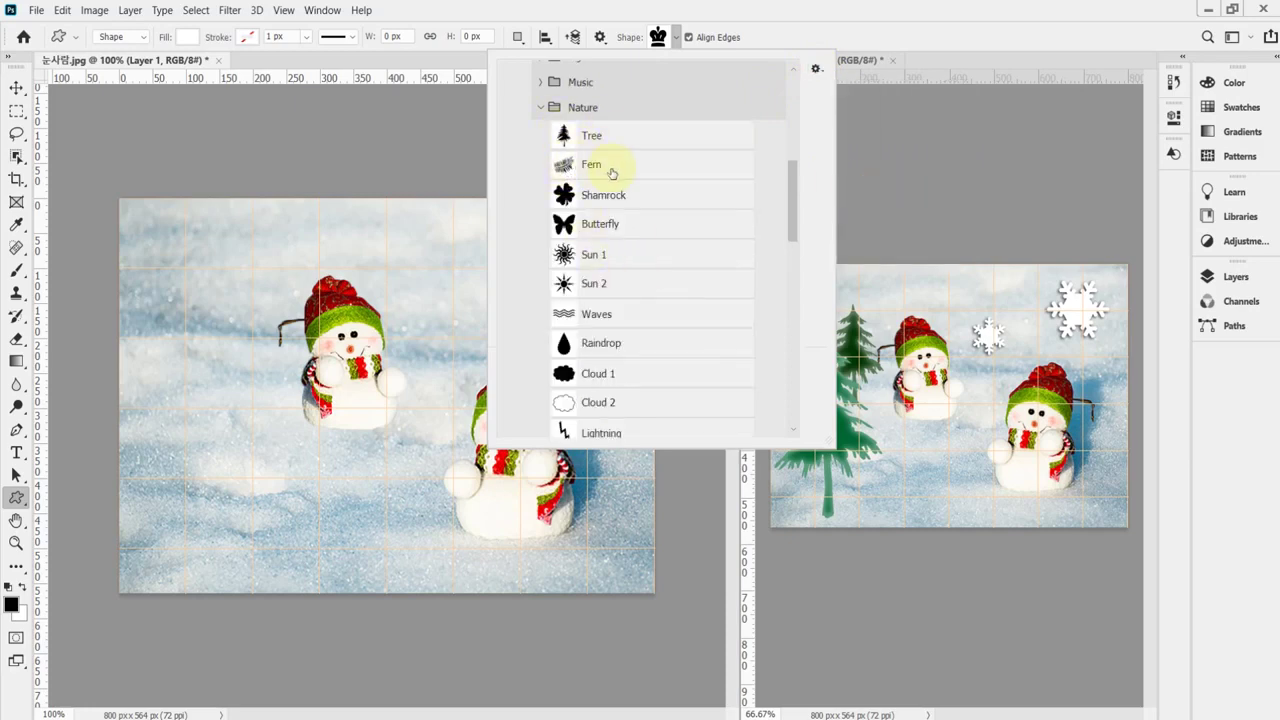
{"action": "left_click", "coordinate": [814, 70]}
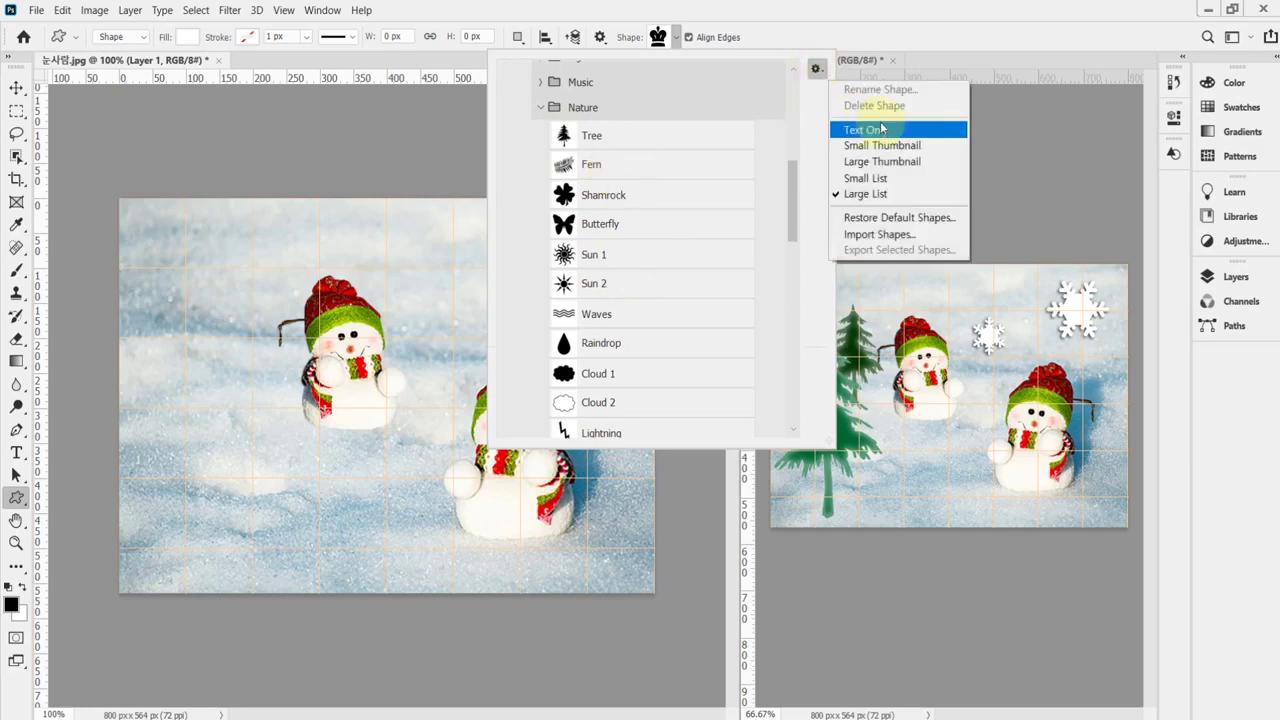
{"action": "left_click", "coordinate": [905, 161]}
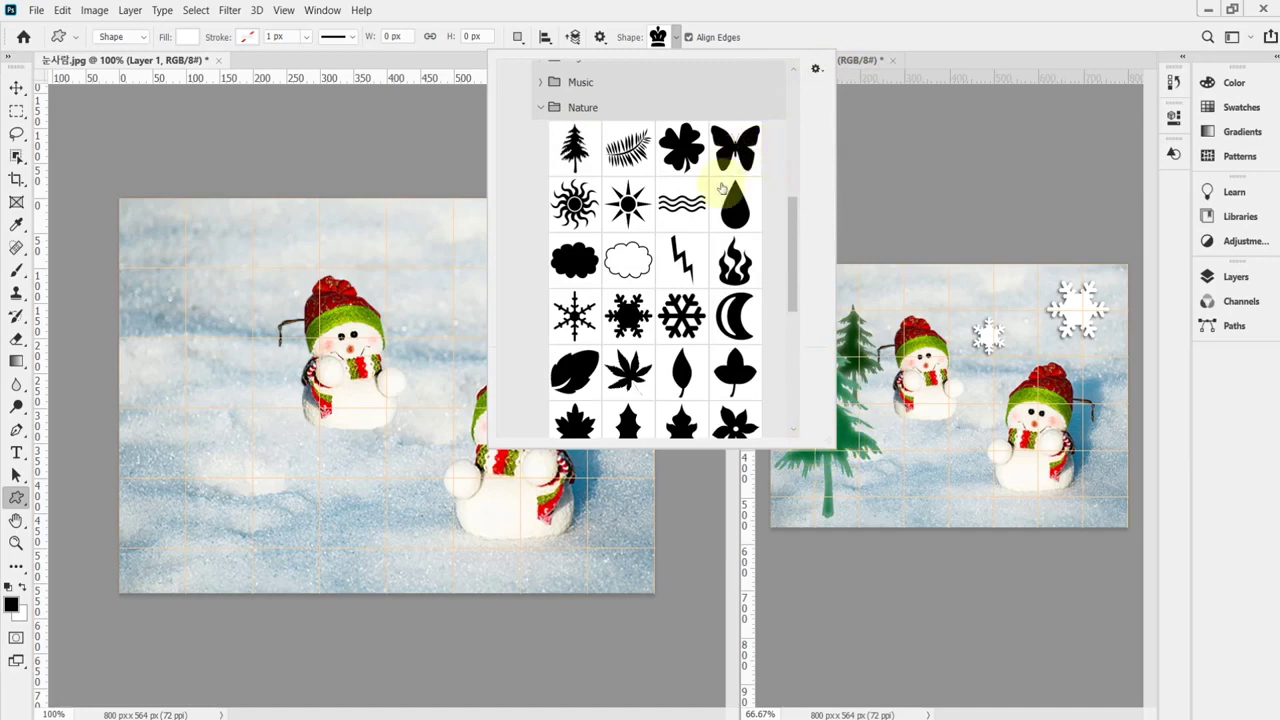
Draw a white Snowflake 2 shape about 143 × 124 px in the sky and position it above the front snowman, near the image's right edge.
{"action": "left_click", "coordinate": [627, 318]}
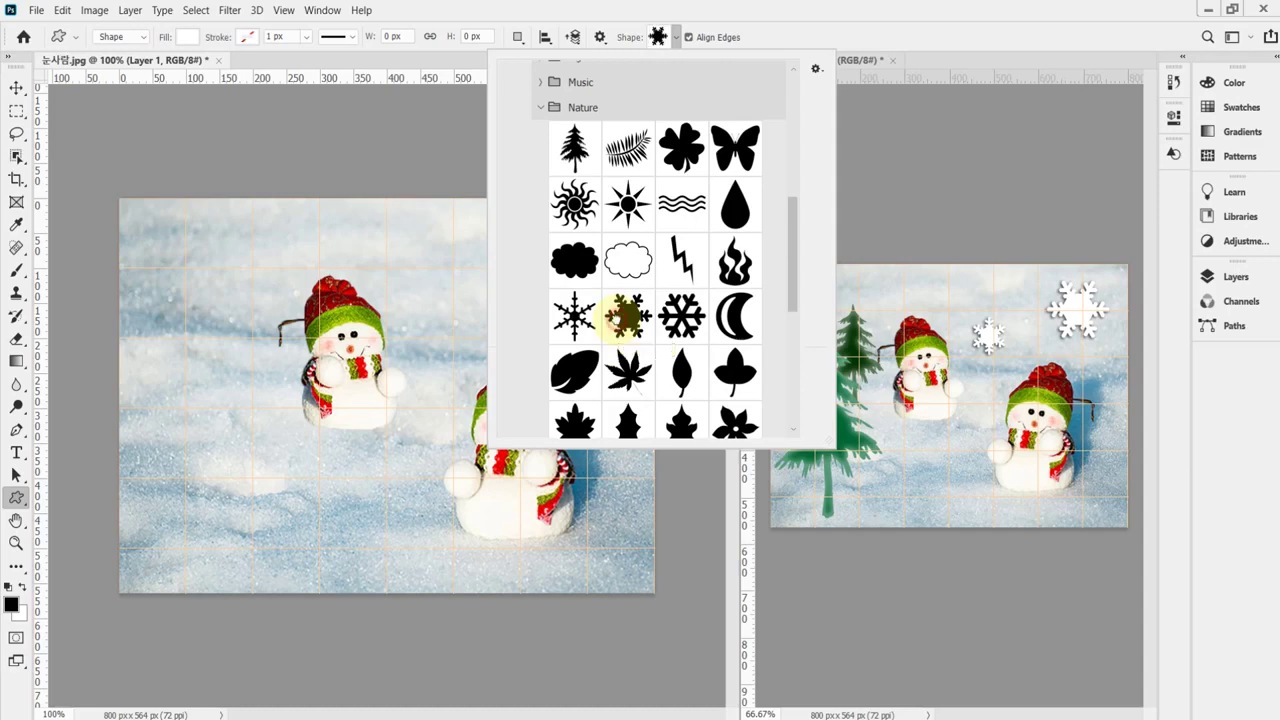
{"action": "left_click", "coordinate": [766, 29]}
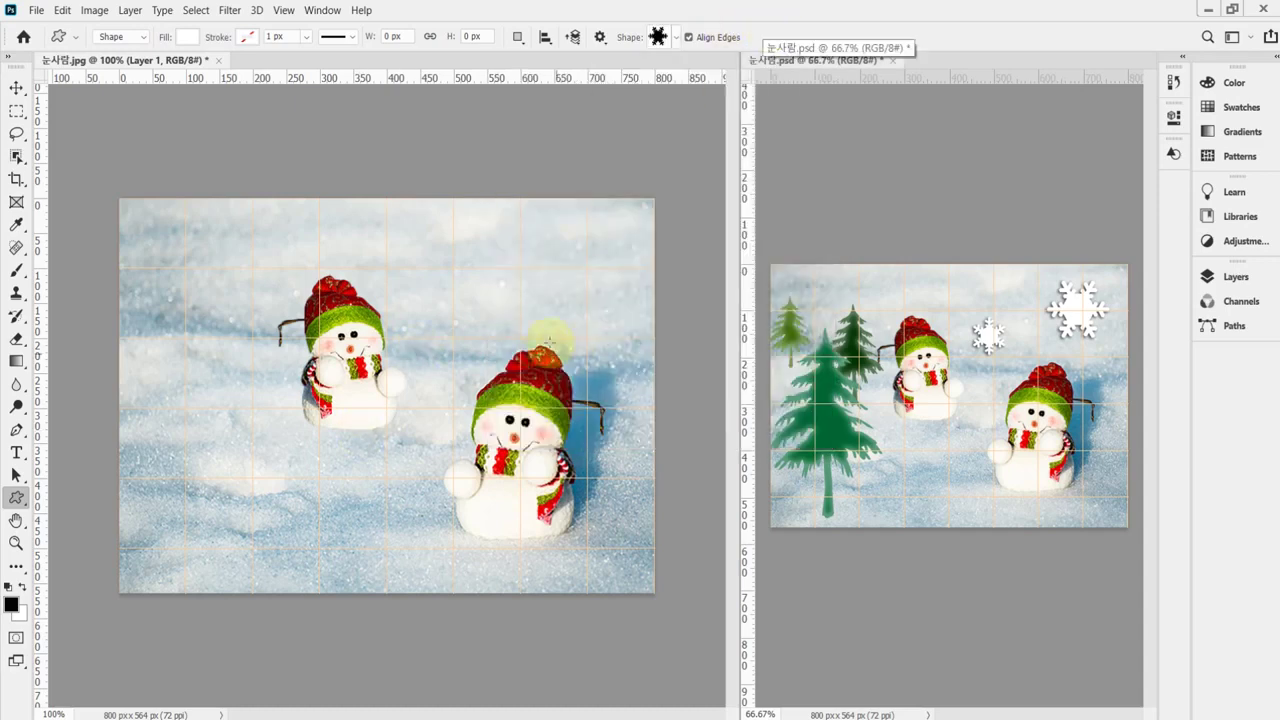
{"action": "left_click_drag", "start_coordinate": [506, 243], "coordinate": [620, 322]}
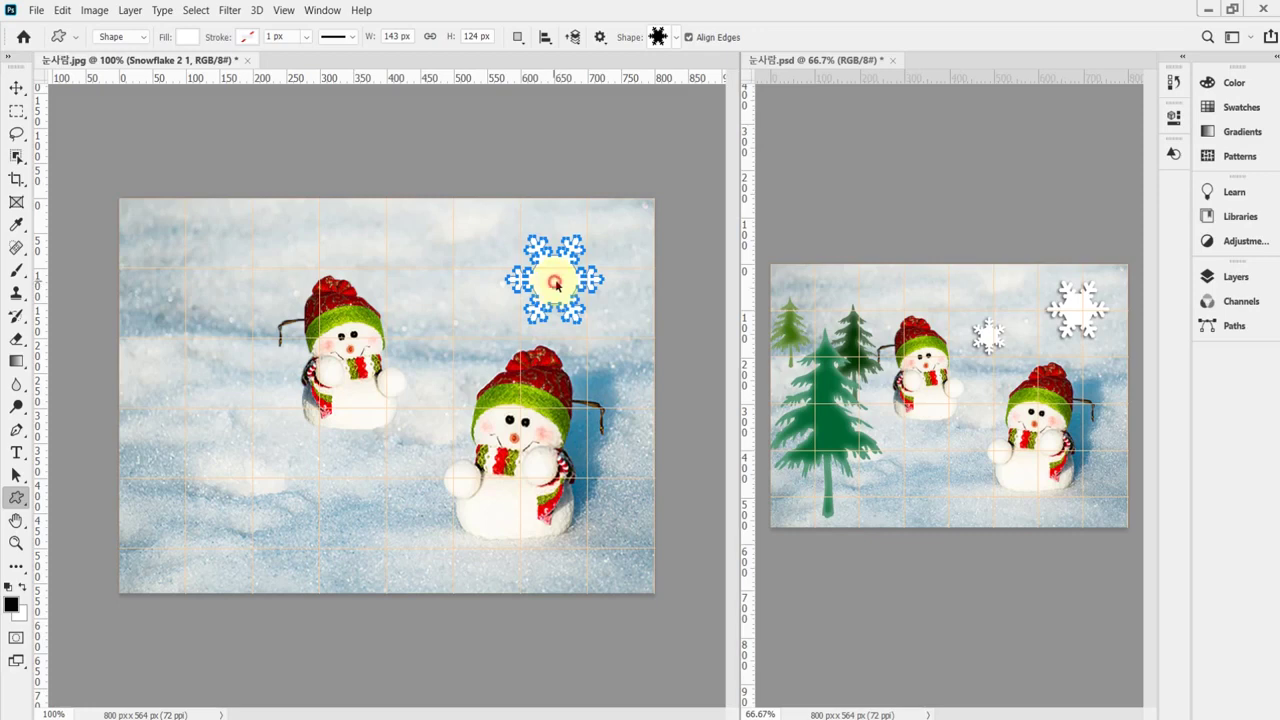
{"action": "left_click_drag", "start_coordinate": [556, 284], "coordinate": [580, 273]}
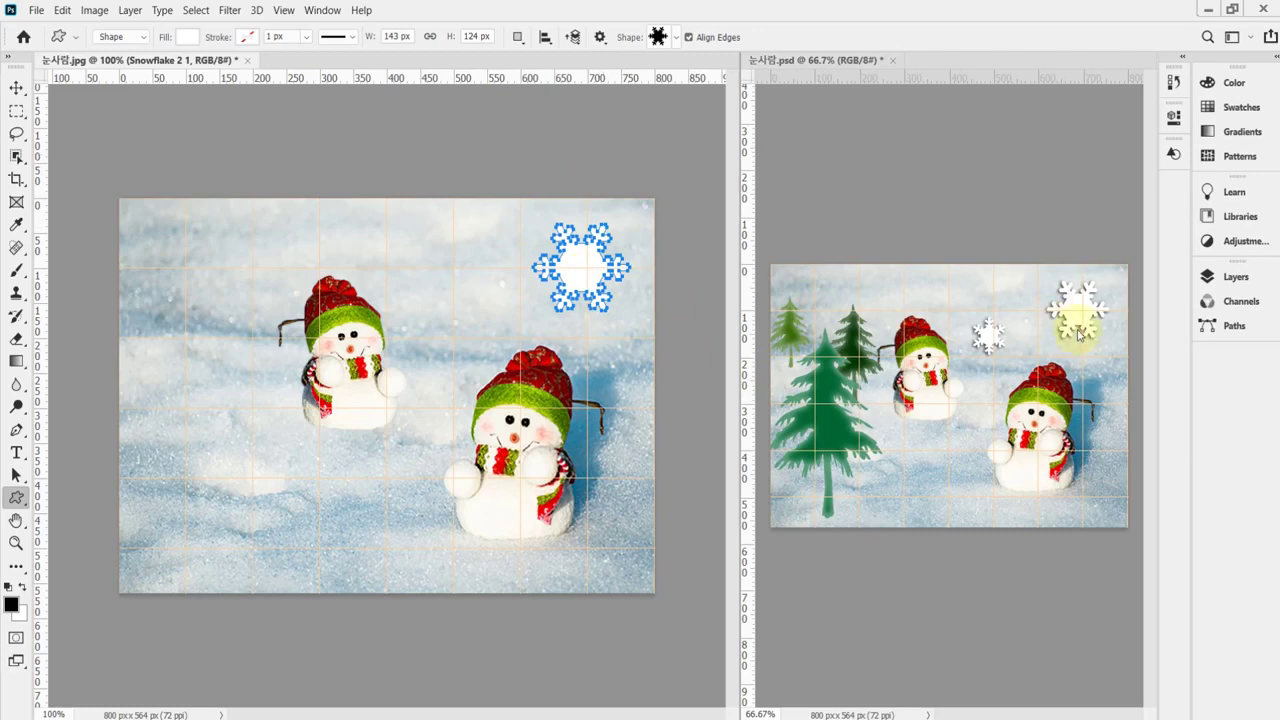
Add a Drop Shadow layer style to the snowflake layer and move its settings dialog clear of the snowflake.
{"action": "left_click", "coordinate": [1236, 277]}
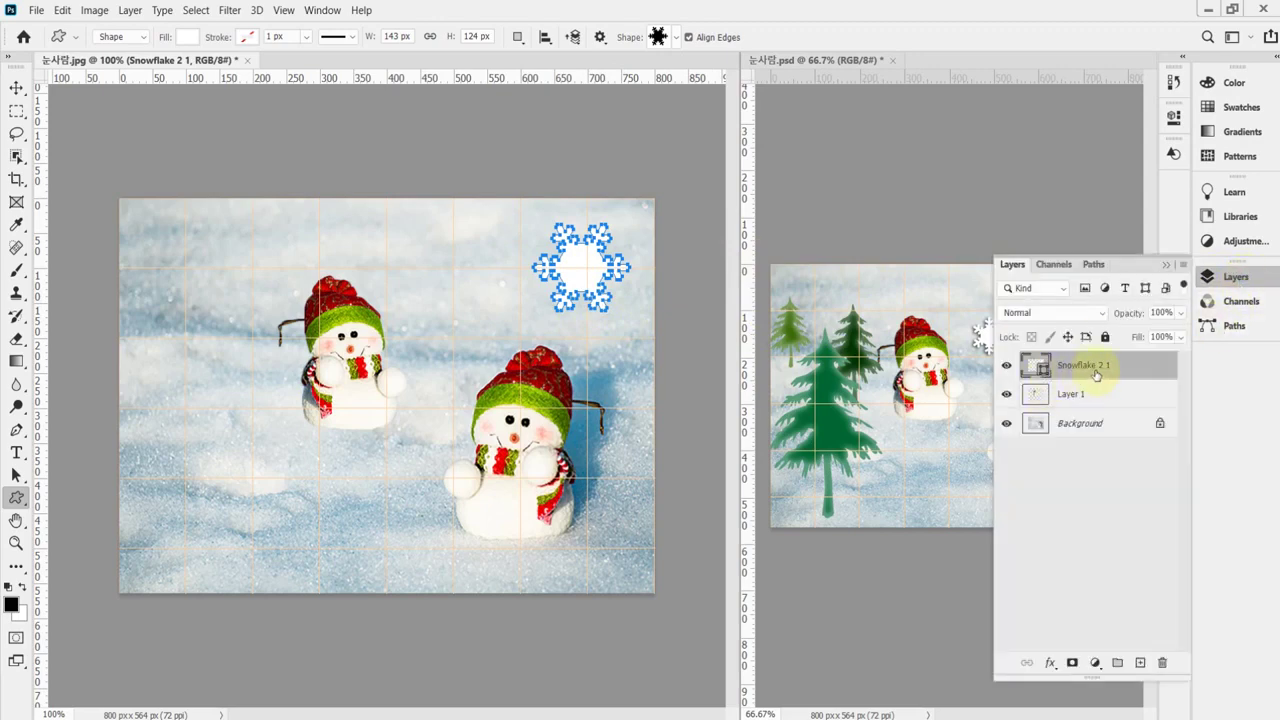
{"action": "left_click", "coordinate": [1049, 664]}
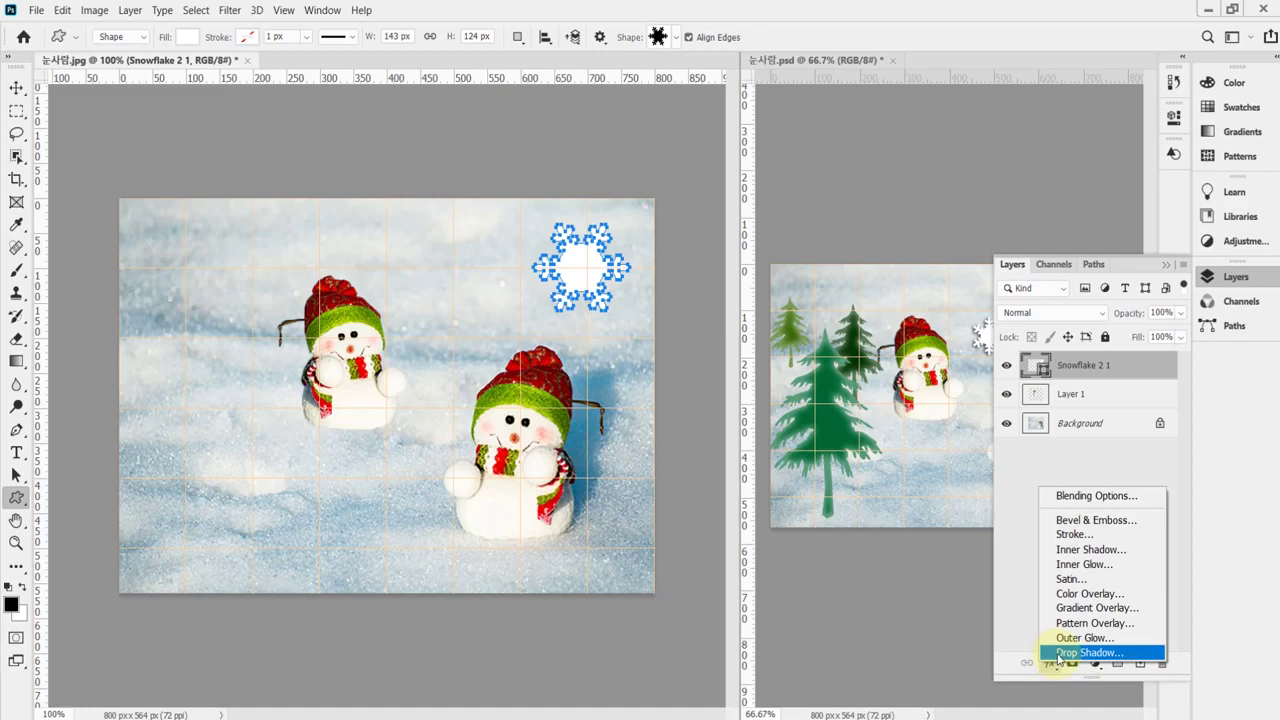
{"action": "left_click", "coordinate": [1062, 653]}
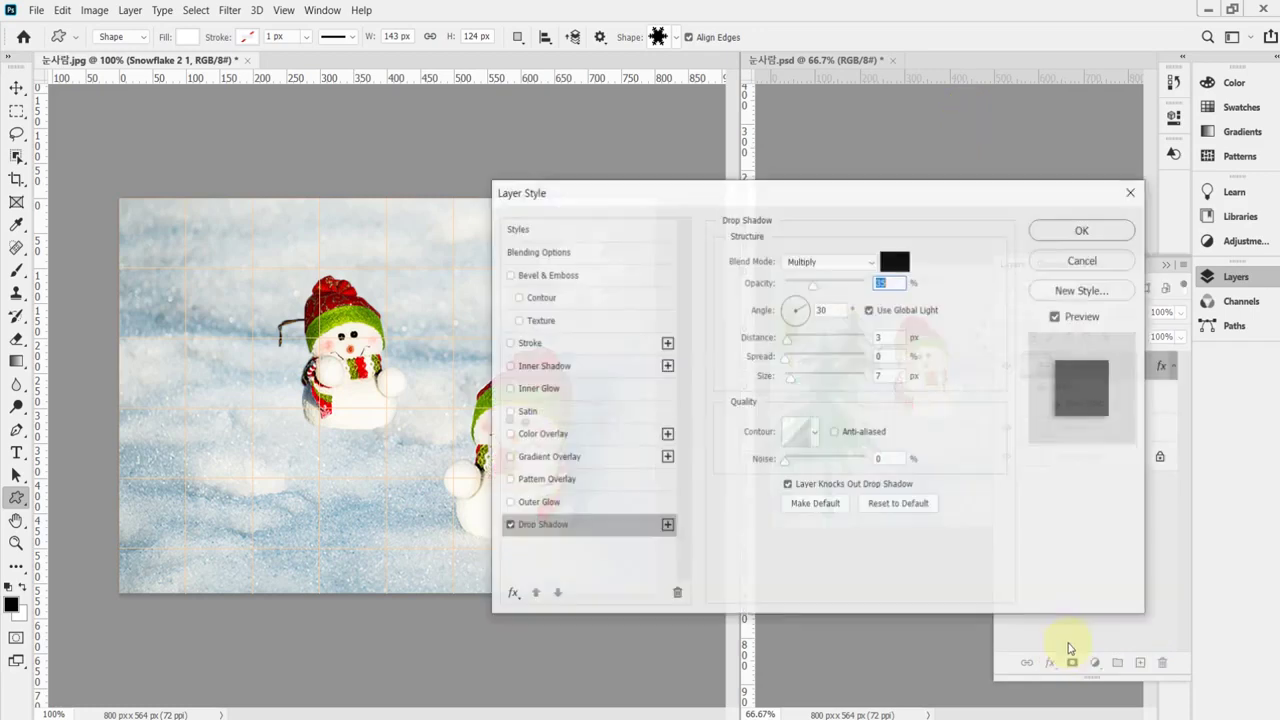
{"action": "left_click_drag", "start_coordinate": [650, 187], "coordinate": [851, 123]}
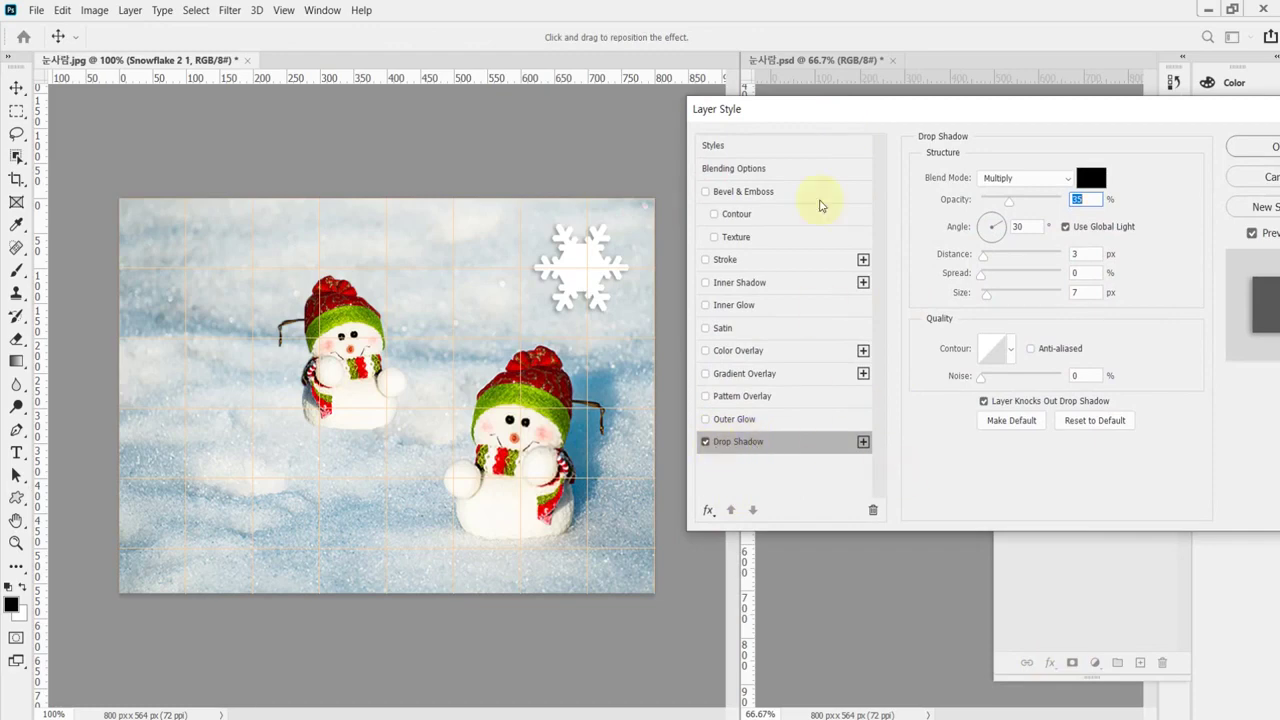
{"action": "left_click_drag", "start_coordinate": [866, 109], "coordinate": [838, 166]}
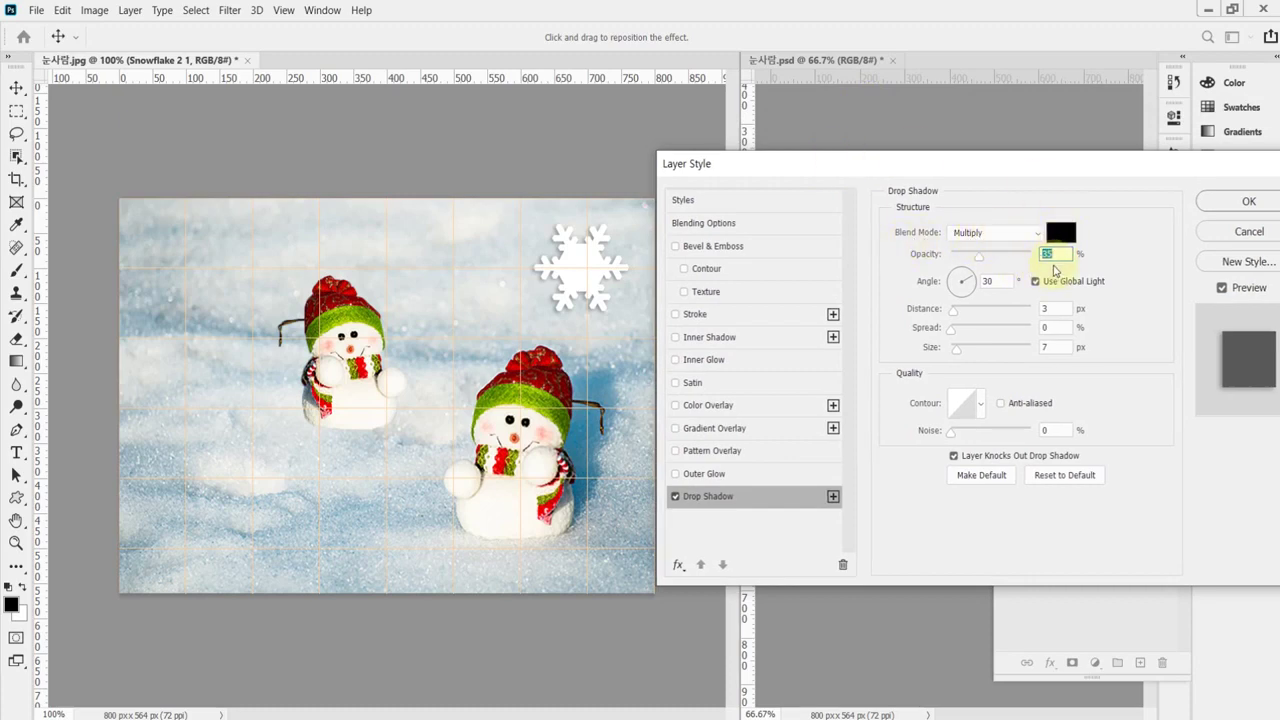
{"action": "left_click_drag", "start_coordinate": [1028, 164], "coordinate": [1014, 166]}
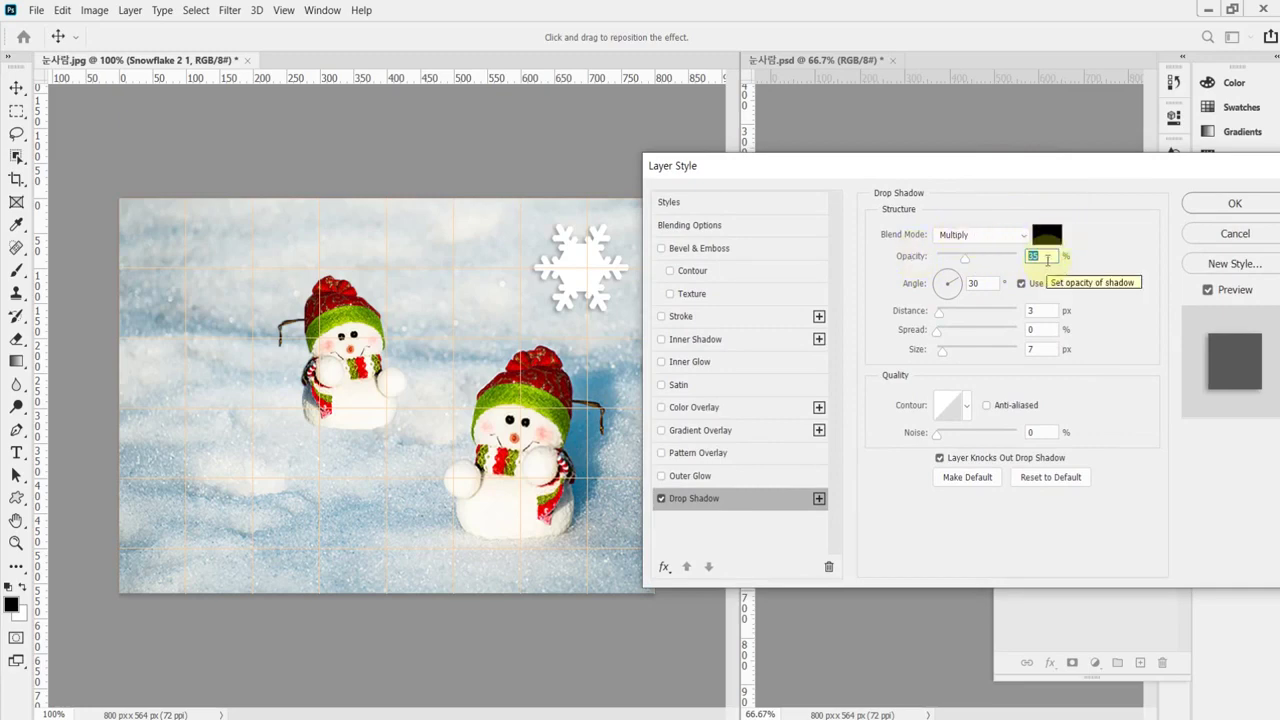
Set the snowflake's drop shadow to angle 144°, distance 12 px, spread 7% and size 8 px, and apply it.
{"action": "left_click", "coordinate": [945, 287]}
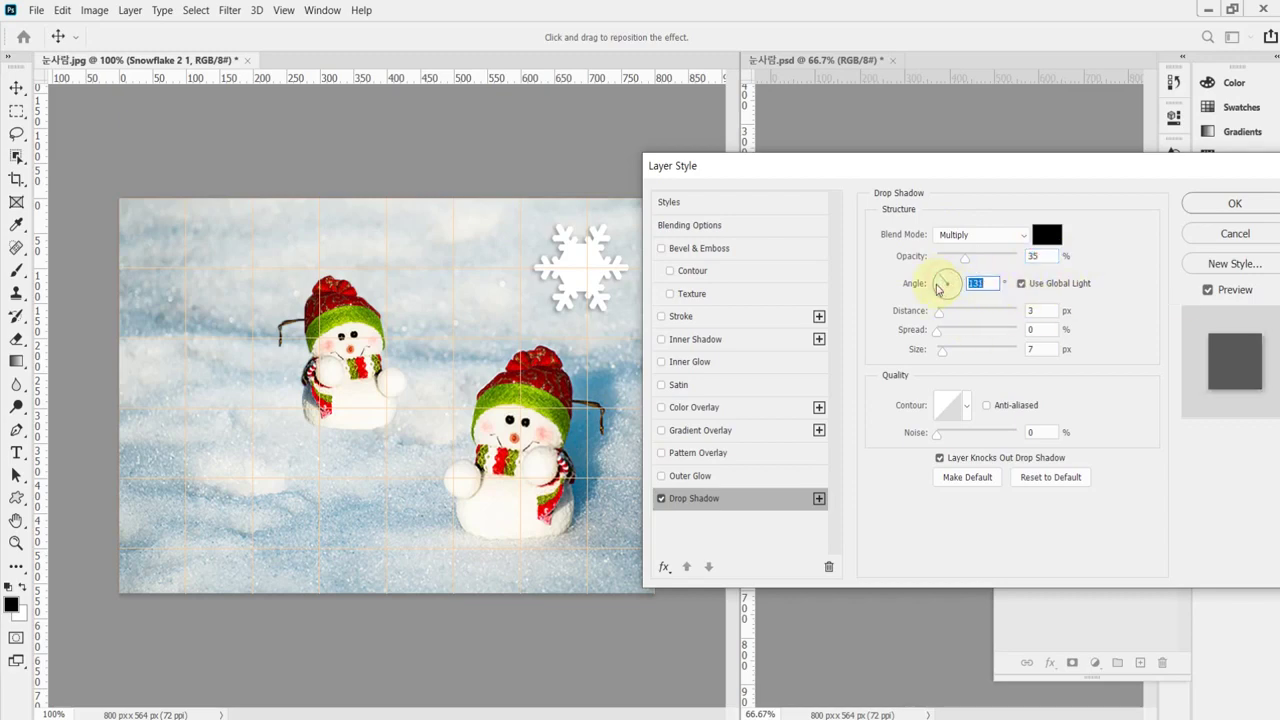
{"action": "left_click_drag", "start_coordinate": [950, 300], "coordinate": [940, 283]}
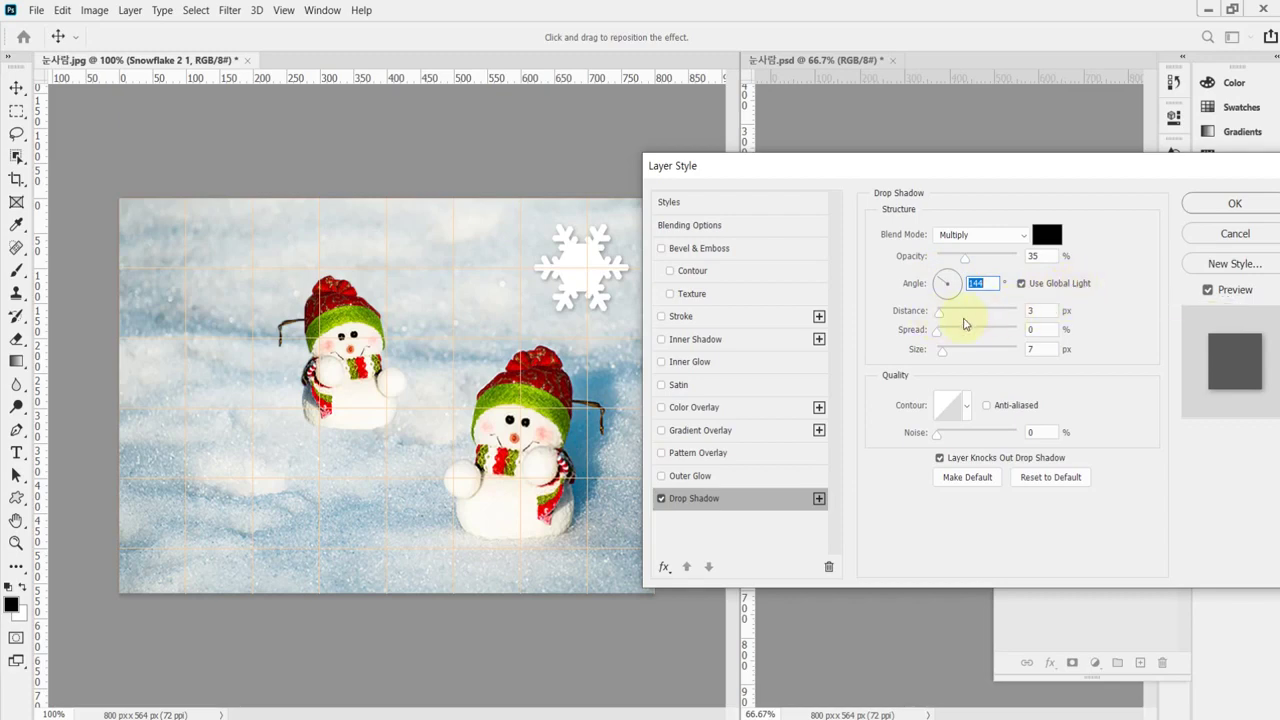
{"action": "left_click_drag", "start_coordinate": [943, 314], "coordinate": [946, 316]}
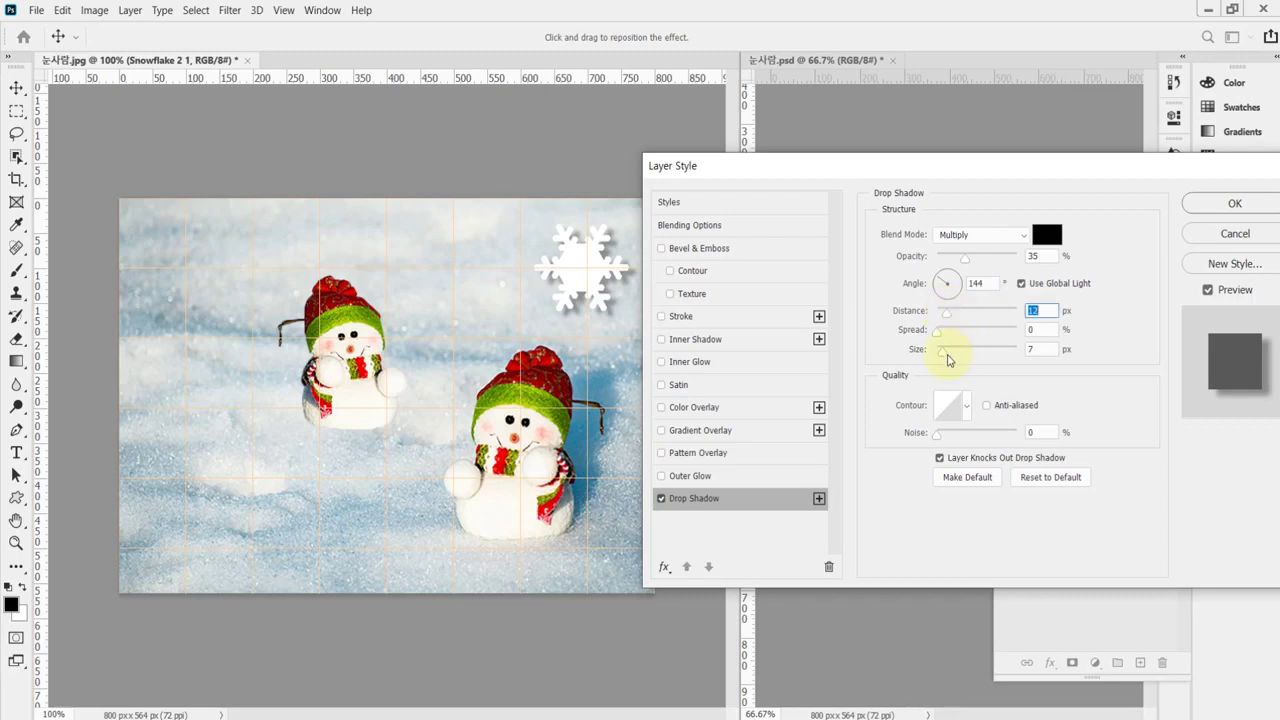
{"action": "mouse_move", "coordinate": [948, 360]}
{"action": "left_mouse_down"}
{"action": "mouse_move", "coordinate": [963, 354]}
{"action": "mouse_move", "coordinate": [943, 355]}
{"action": "mouse_move", "coordinate": [937, 337]}
{"action": "mouse_move", "coordinate": [972, 336]}
{"action": "mouse_move", "coordinate": [942, 337]}
{"action": "left_mouse_up"}
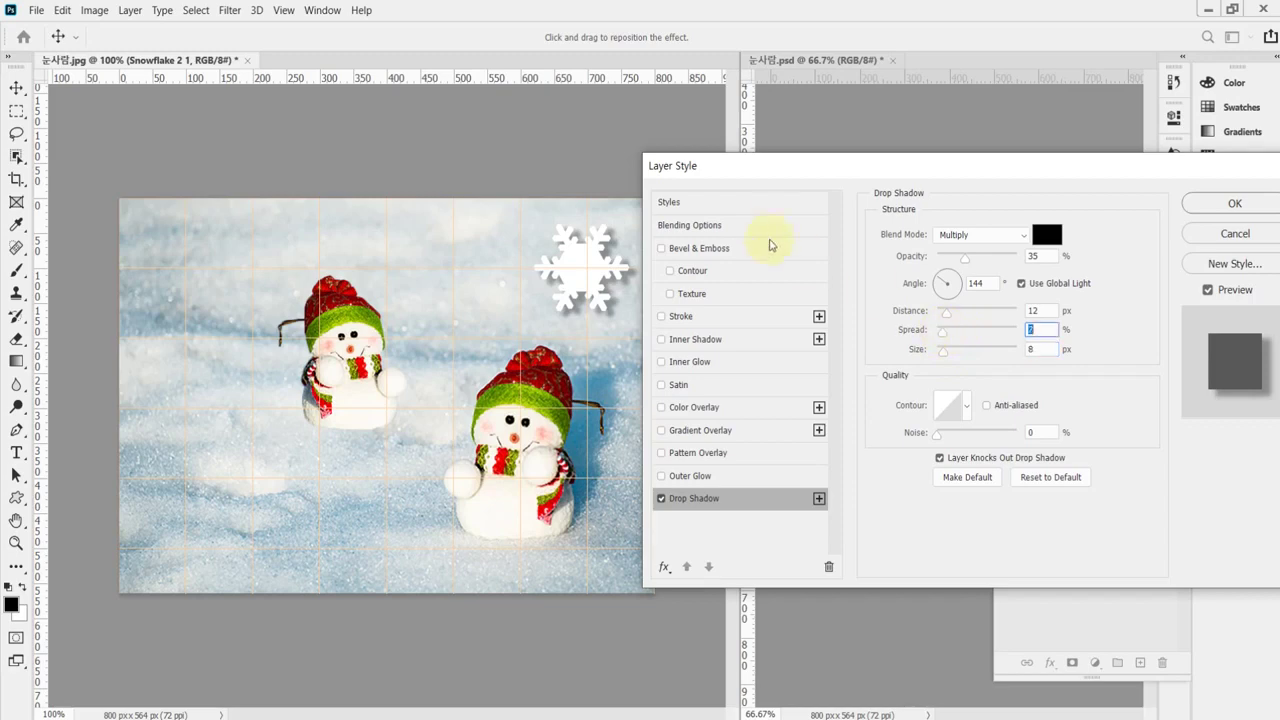
{"action": "left_click", "coordinate": [1230, 203]}
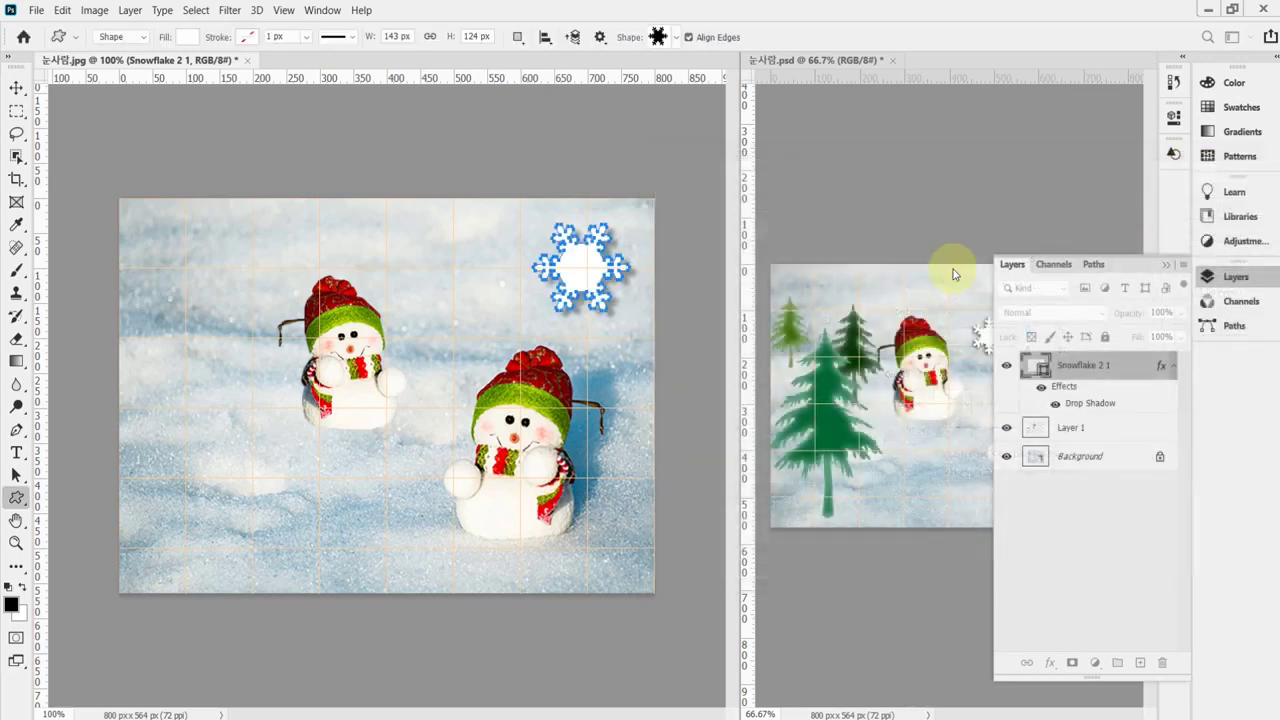
{"action": "left_click", "coordinate": [985, 338]}
{"action": "left_click", "coordinate": [985, 338]}
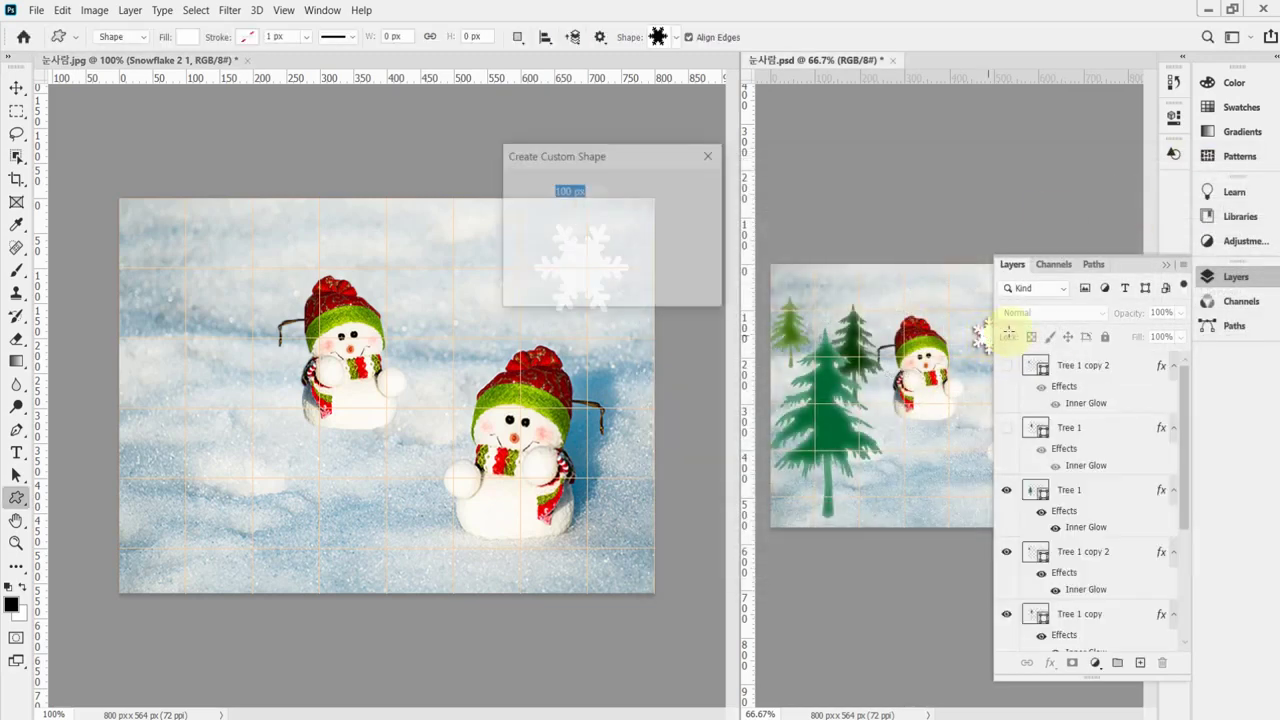
{"action": "left_click", "coordinate": [690, 285]}
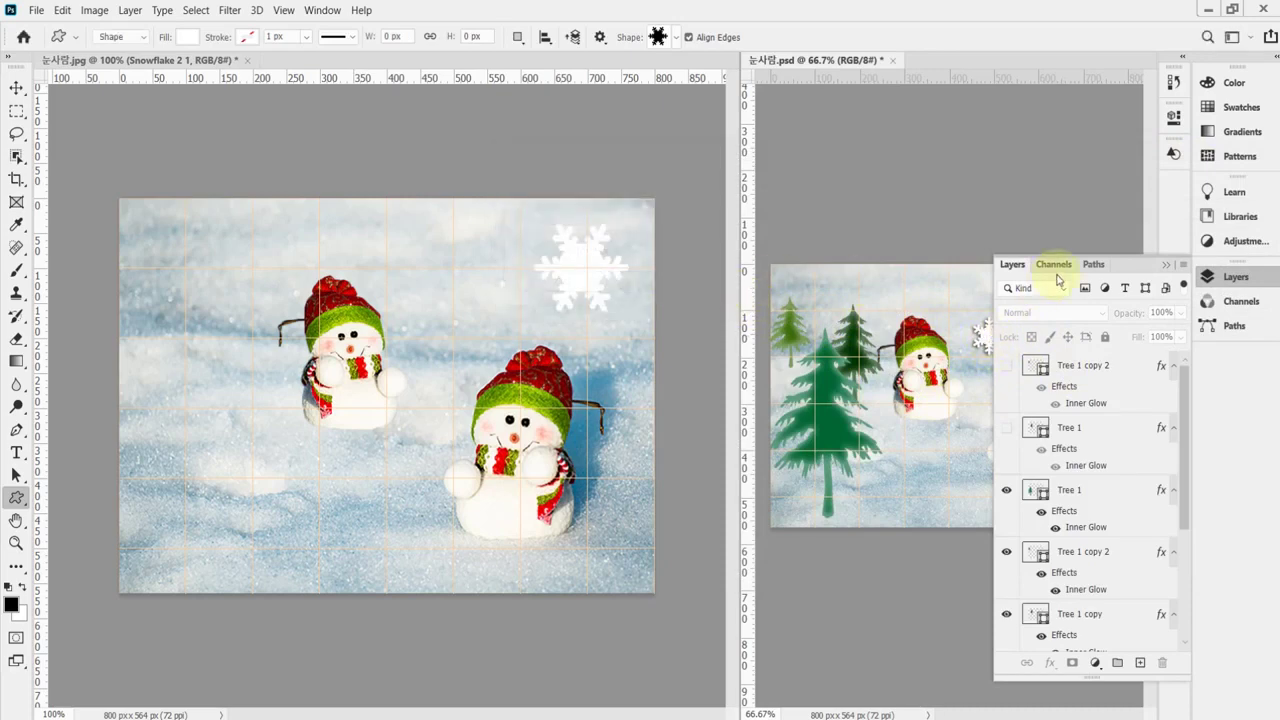
{"action": "left_click", "coordinate": [1210, 277]}
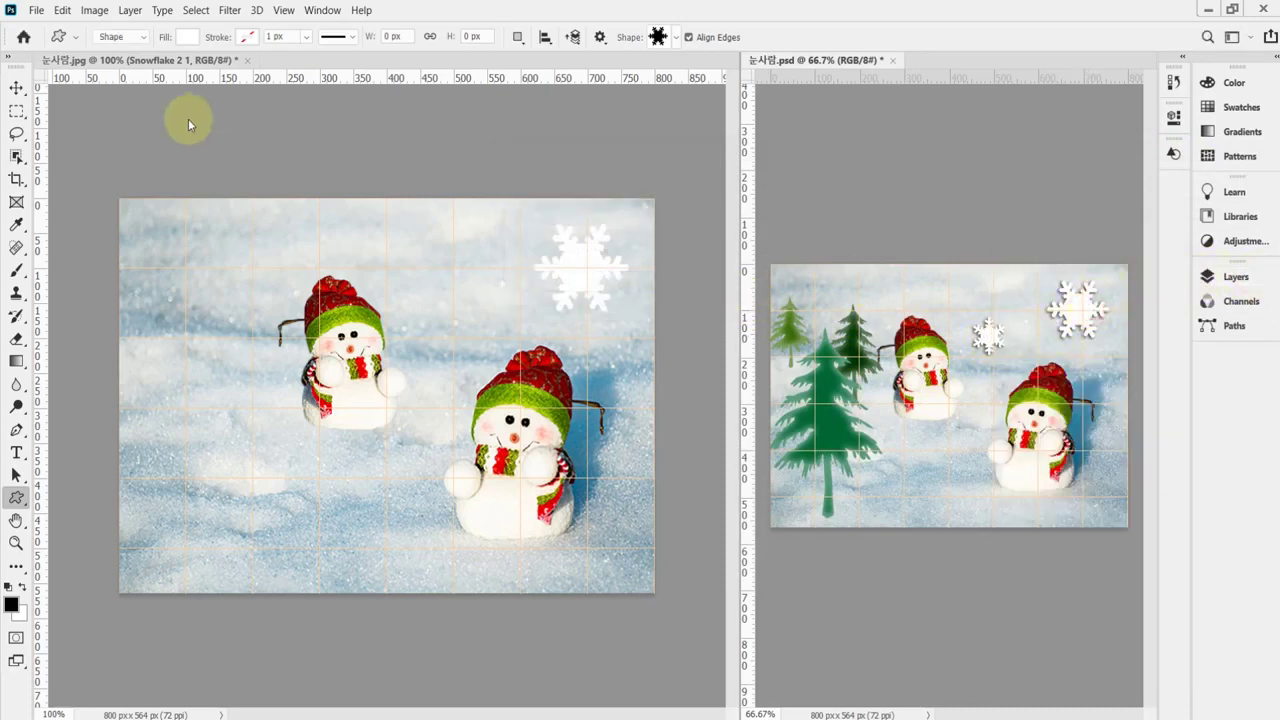
Select the large snowflake in the example document 눈사람.psd, examine its Drop Shadow settings and close them without changes.
{"action": "left_click", "coordinate": [16, 88]}
{"action": "left_click", "coordinate": [1078, 308]}
{"action": "left_click", "coordinate": [1252, 285]}
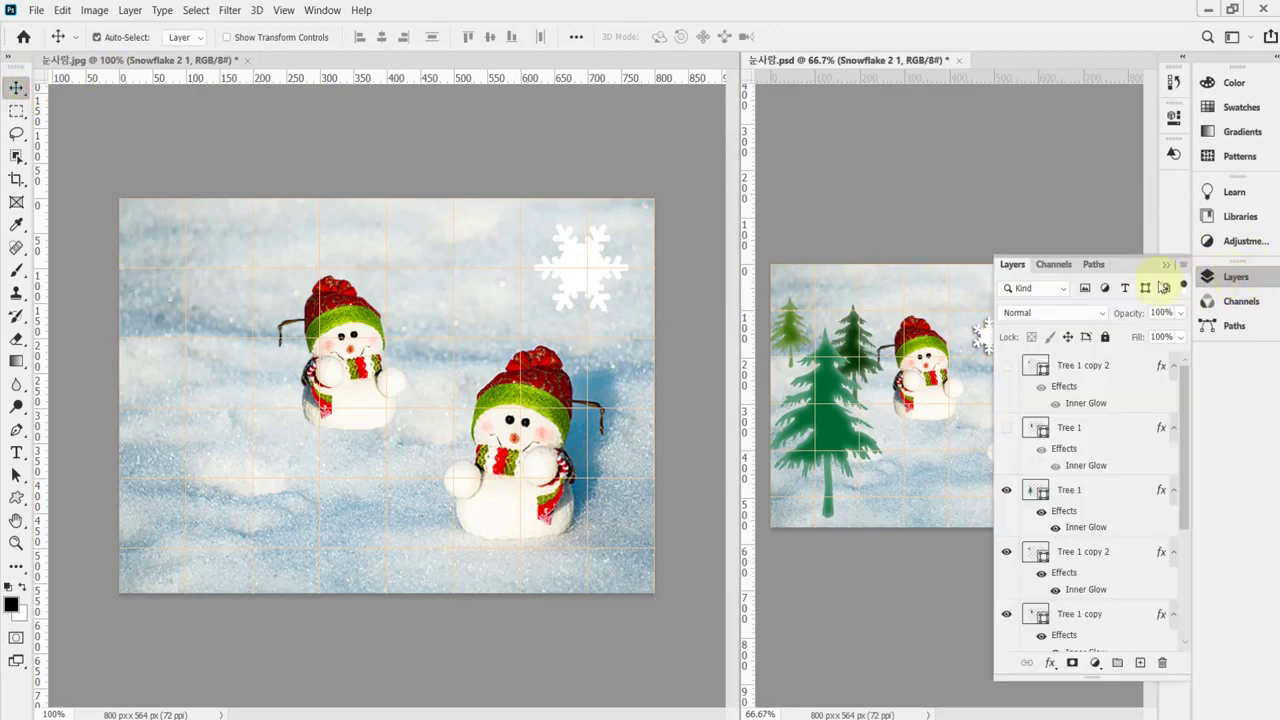
{"action": "scroll", "coordinate": [1094, 557], "scroll_direction": "down", "scroll_amount": 3}
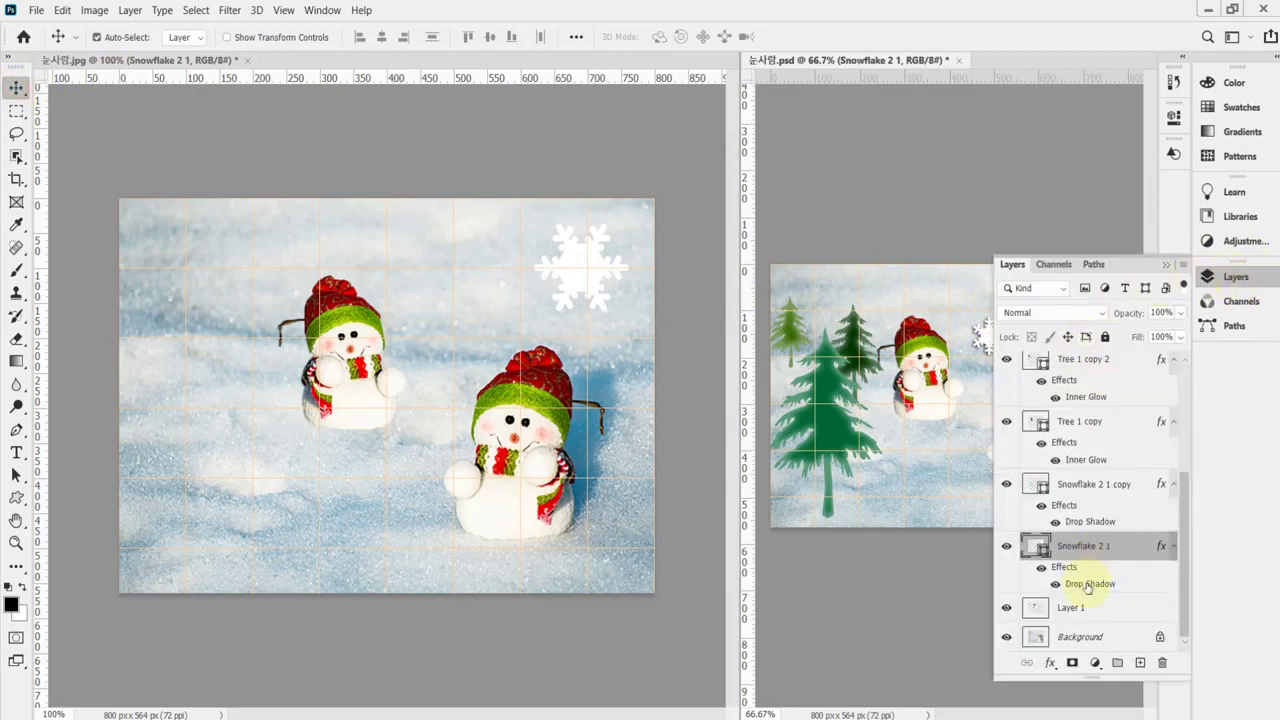
{"action": "double_click", "coordinate": [777, 271]}
{"action": "double_click", "coordinate": [1015, 256]}
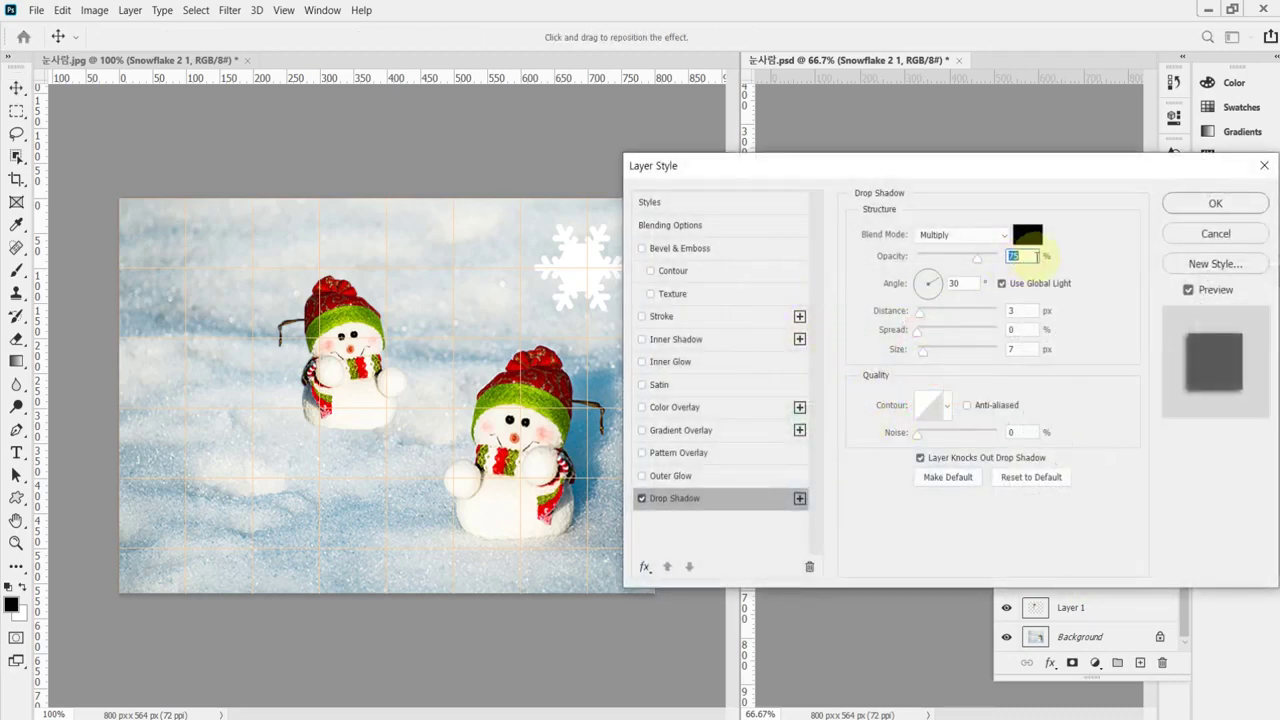
{"action": "left_click", "coordinate": [1025, 256]}
{"action": "key", "text": "ctrl+a"}
{"action": "left_click", "coordinate": [1200, 231]}
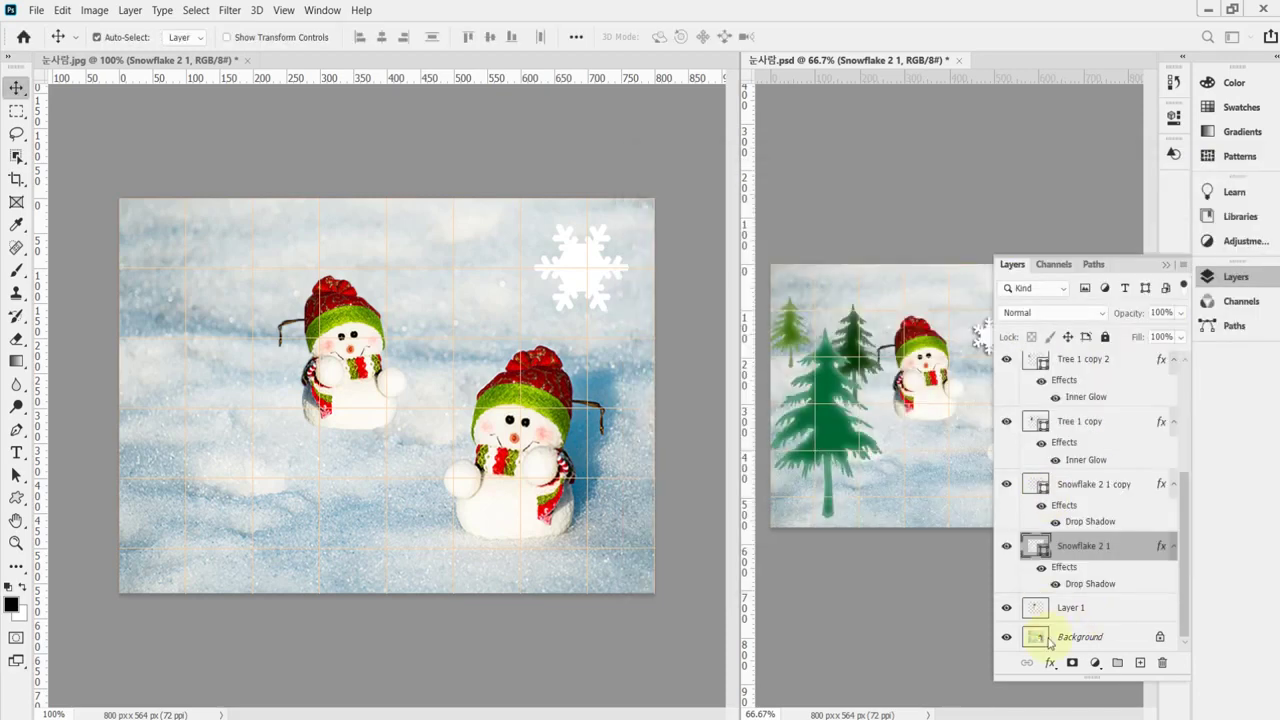
Copy the layer style of Snowflake 2 1 in 눈사람.psd and paste it onto the snowflake layer in 눈사람.jpg.
{"action": "right_click", "coordinate": [1137, 545]}
{"action": "right_click", "coordinate": [1166, 549]}
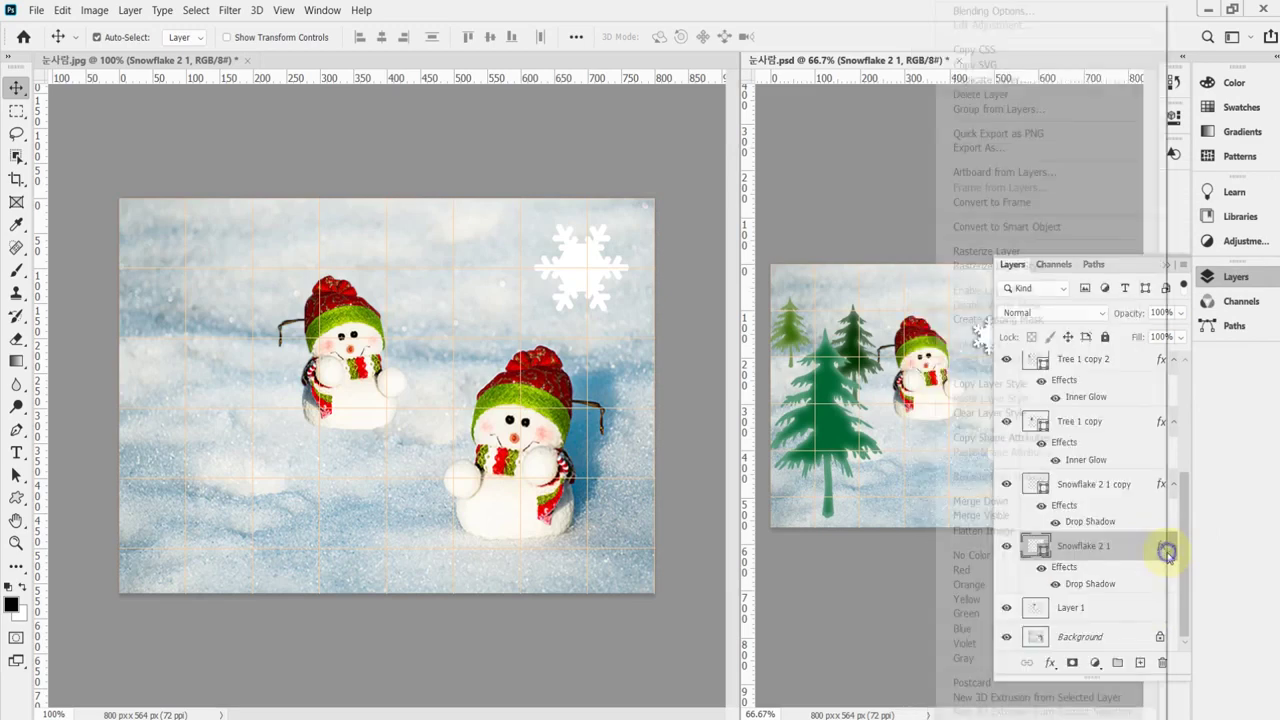
{"action": "right_click", "coordinate": [1166, 549]}
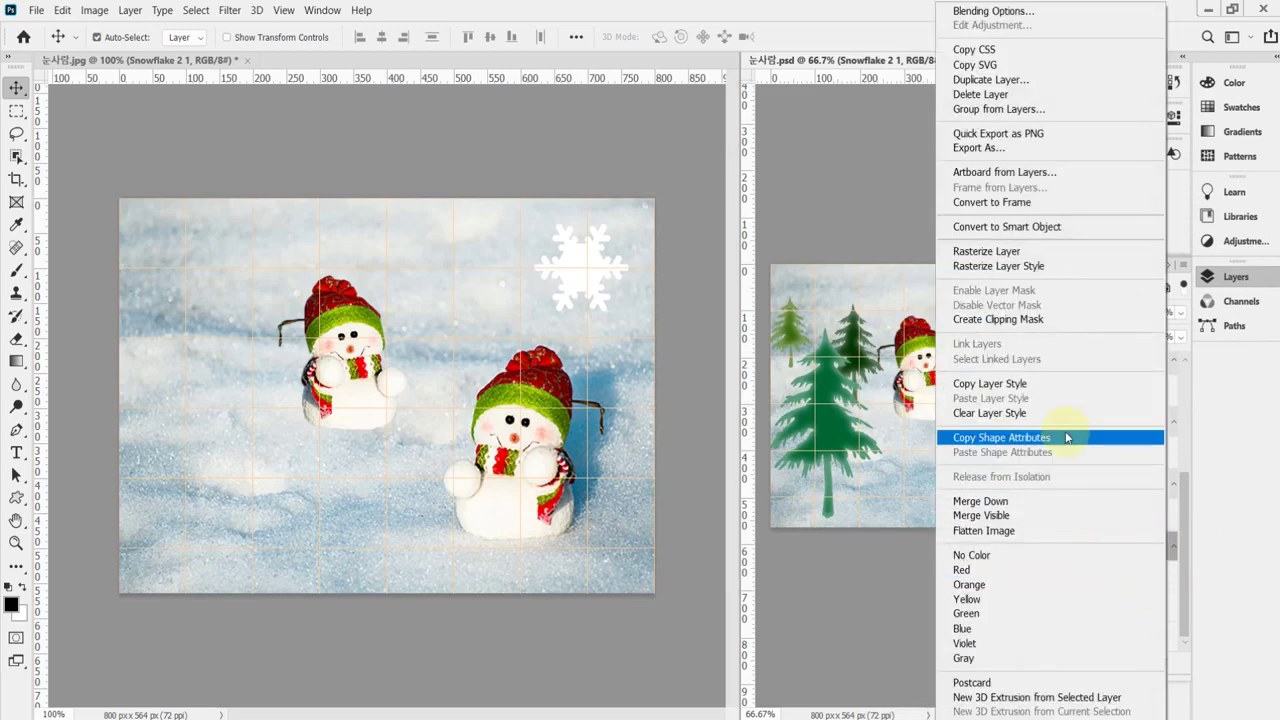
{"action": "left_click", "coordinate": [1075, 383]}
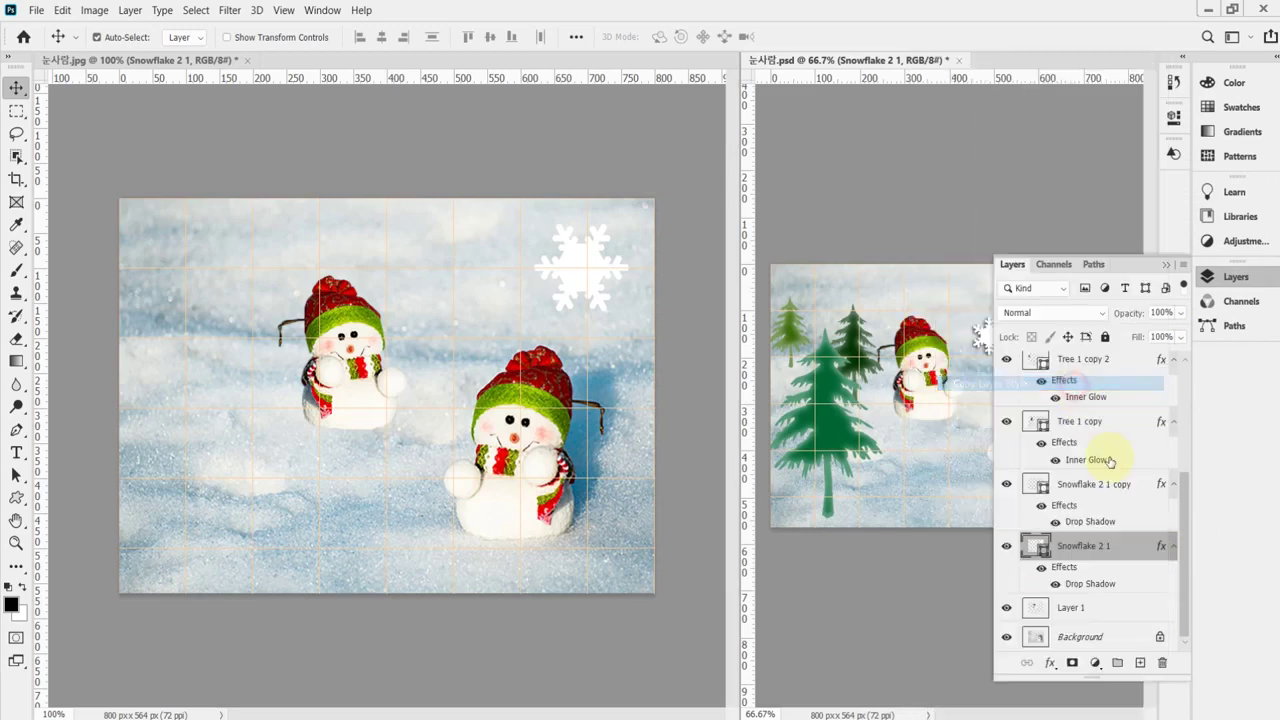
{"action": "left_click", "coordinate": [594, 252]}
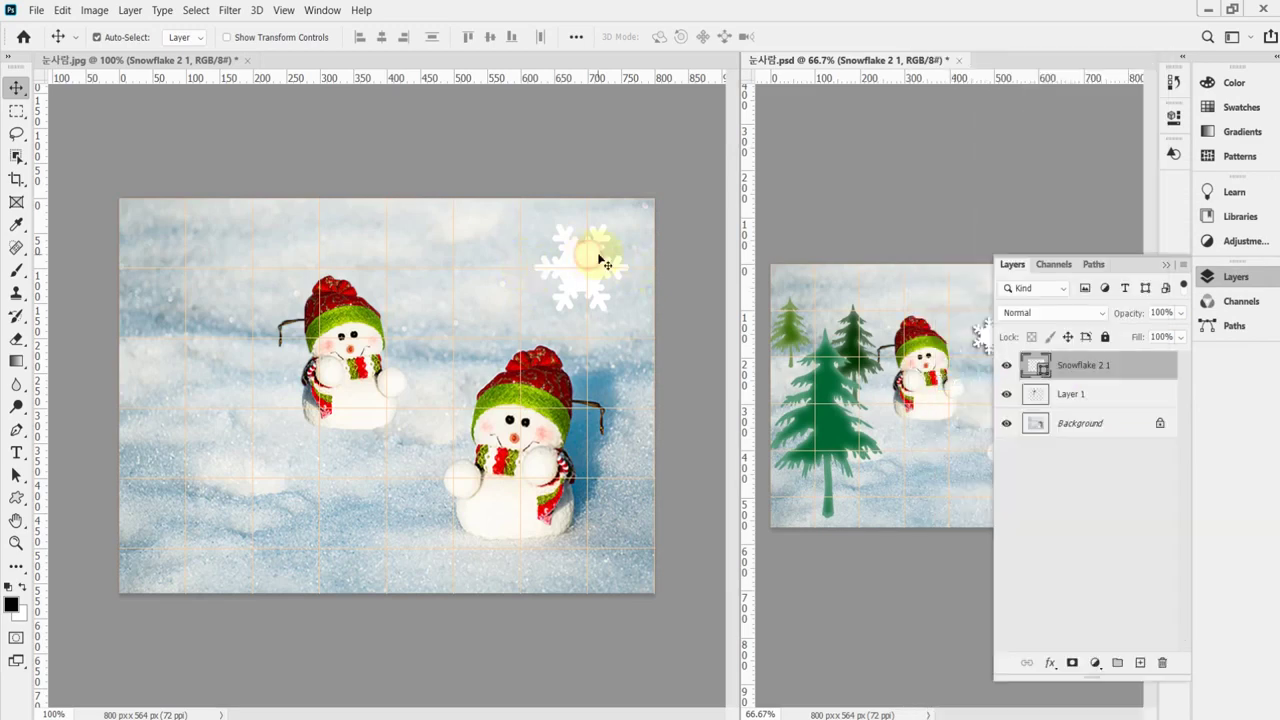
{"action": "left_click", "coordinate": [1050, 663]}
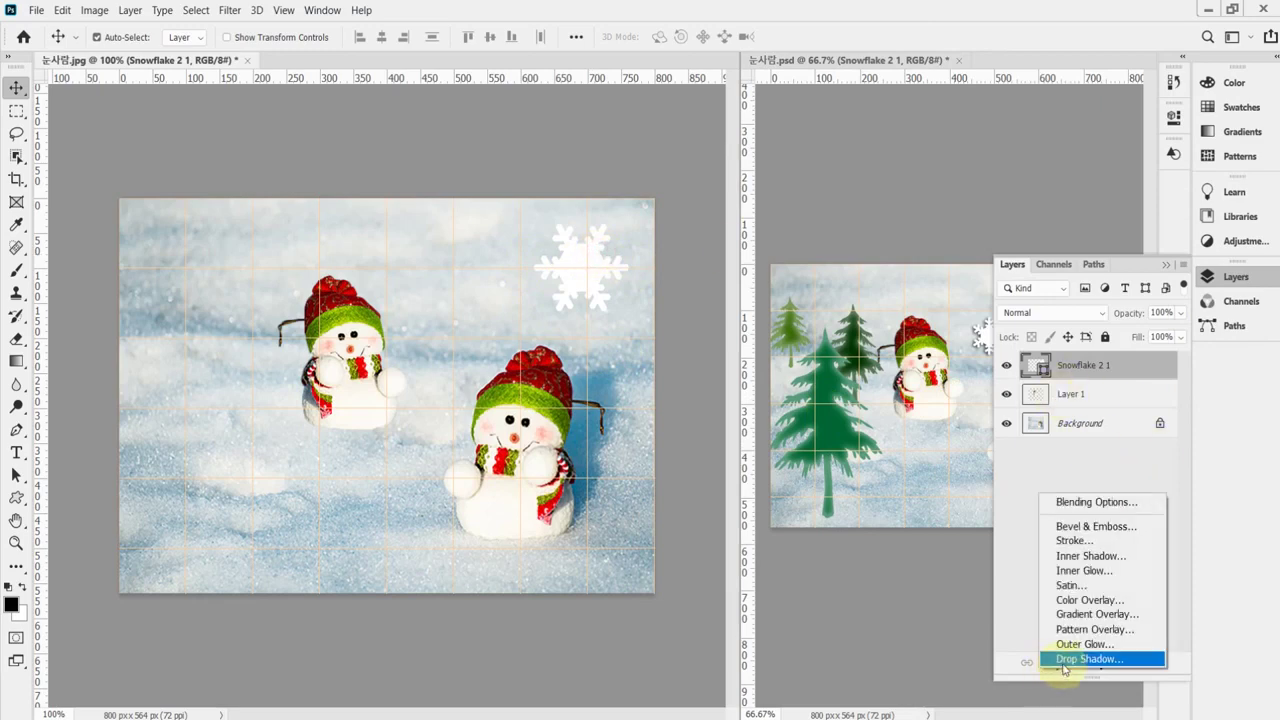
{"action": "right_click", "coordinate": [1097, 366]}
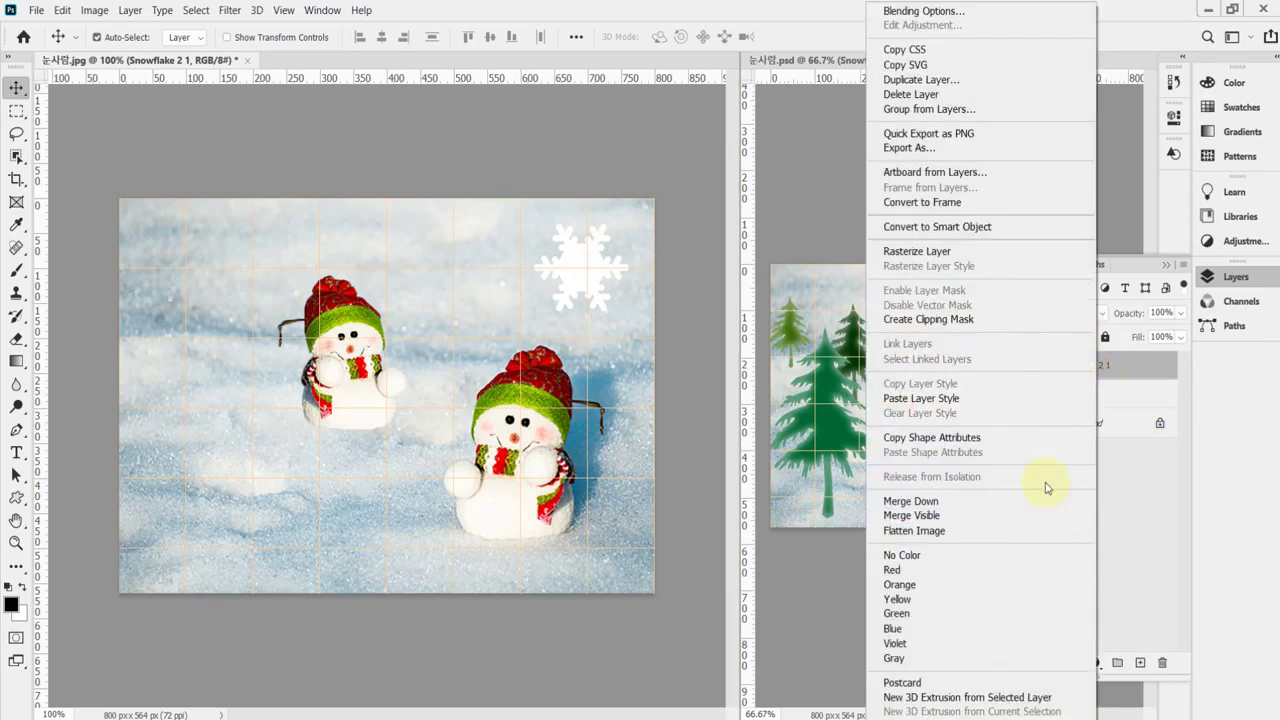
{"action": "left_click", "coordinate": [1019, 399]}
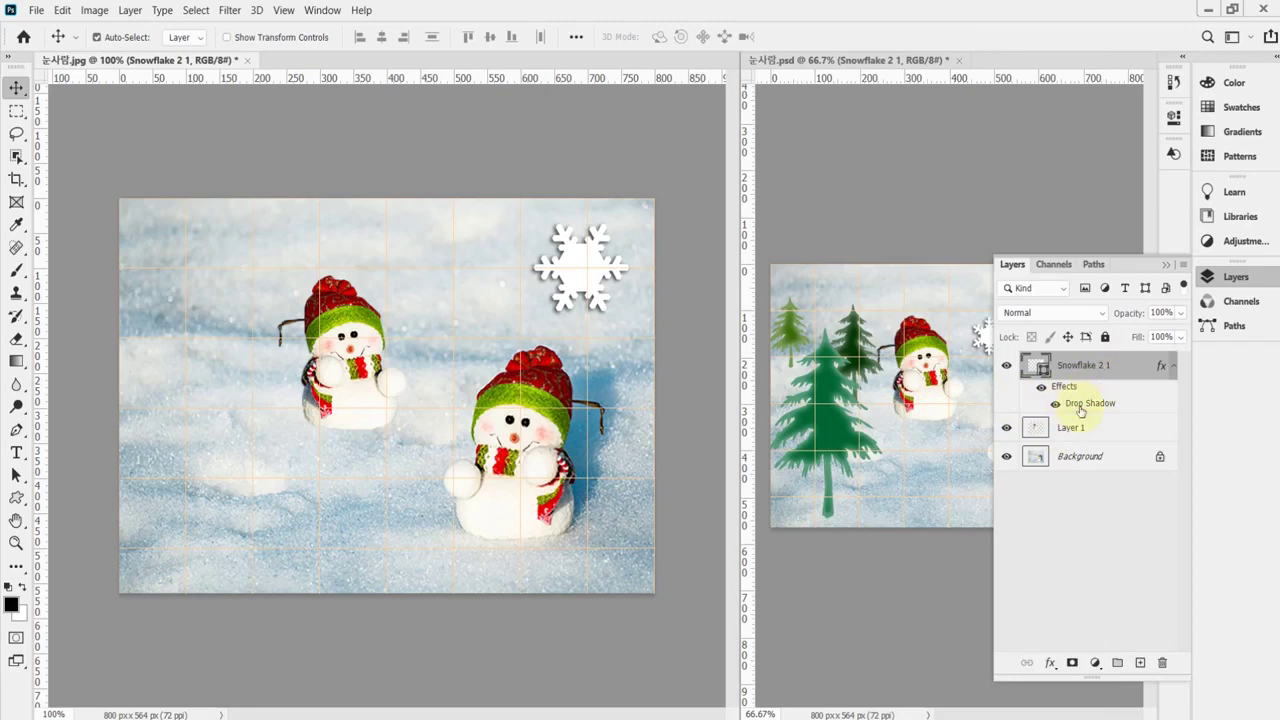
Review the drop shadow settings of the snowflake layer in 눈사람.jpg, leaving them as they are.
{"action": "left_click", "coordinate": [1075, 410]}
{"action": "double_click", "coordinate": [1075, 410]}
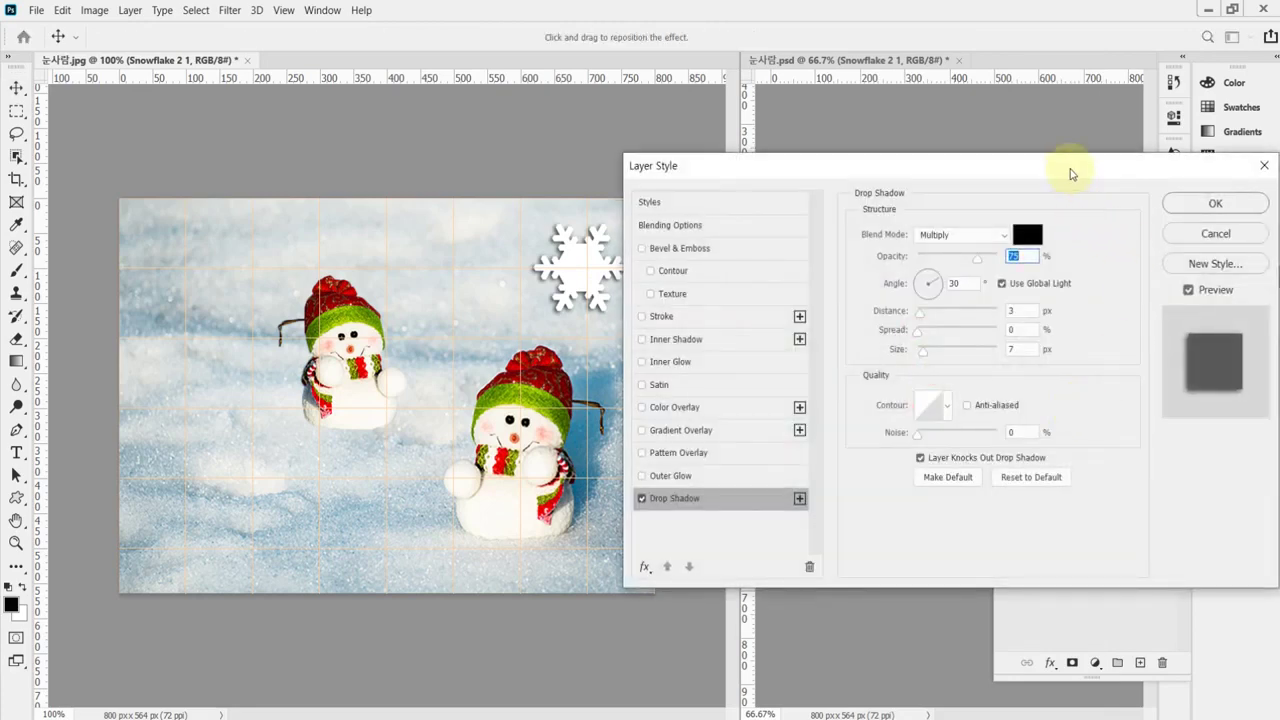
{"action": "left_click_drag", "start_coordinate": [1071, 167], "coordinate": [1100, 222]}
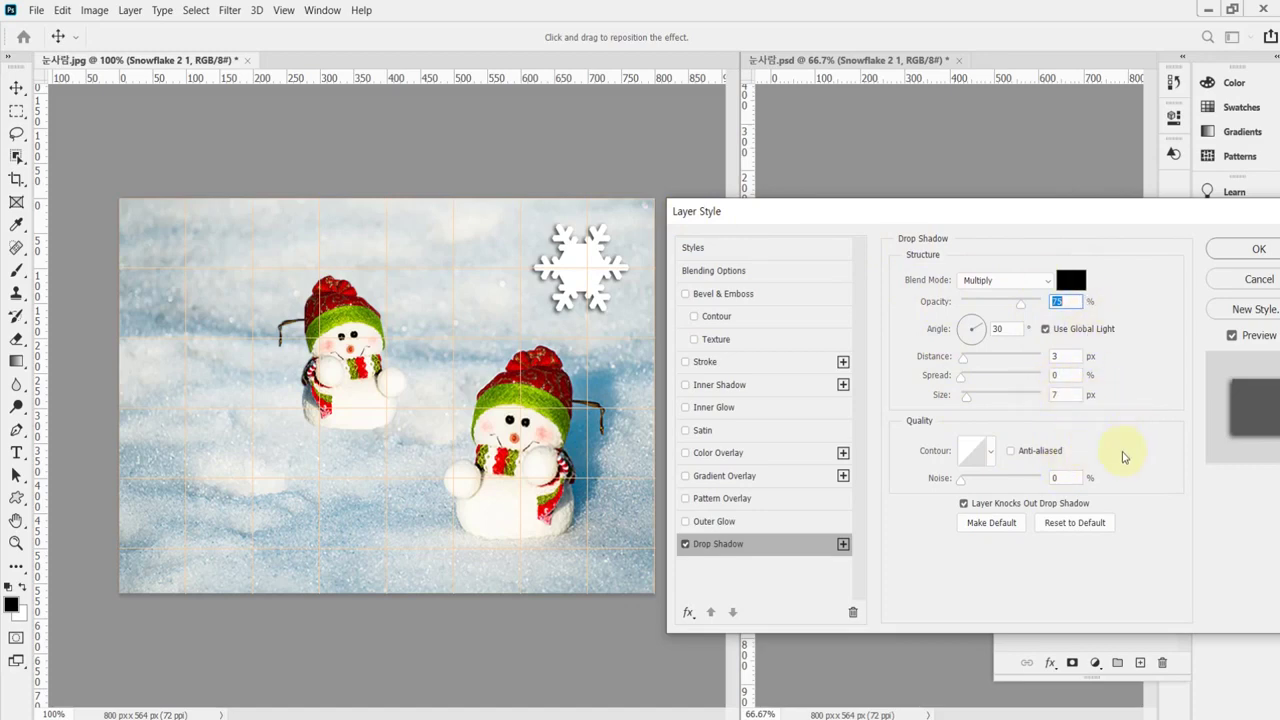
{"action": "left_click", "coordinate": [1258, 249]}
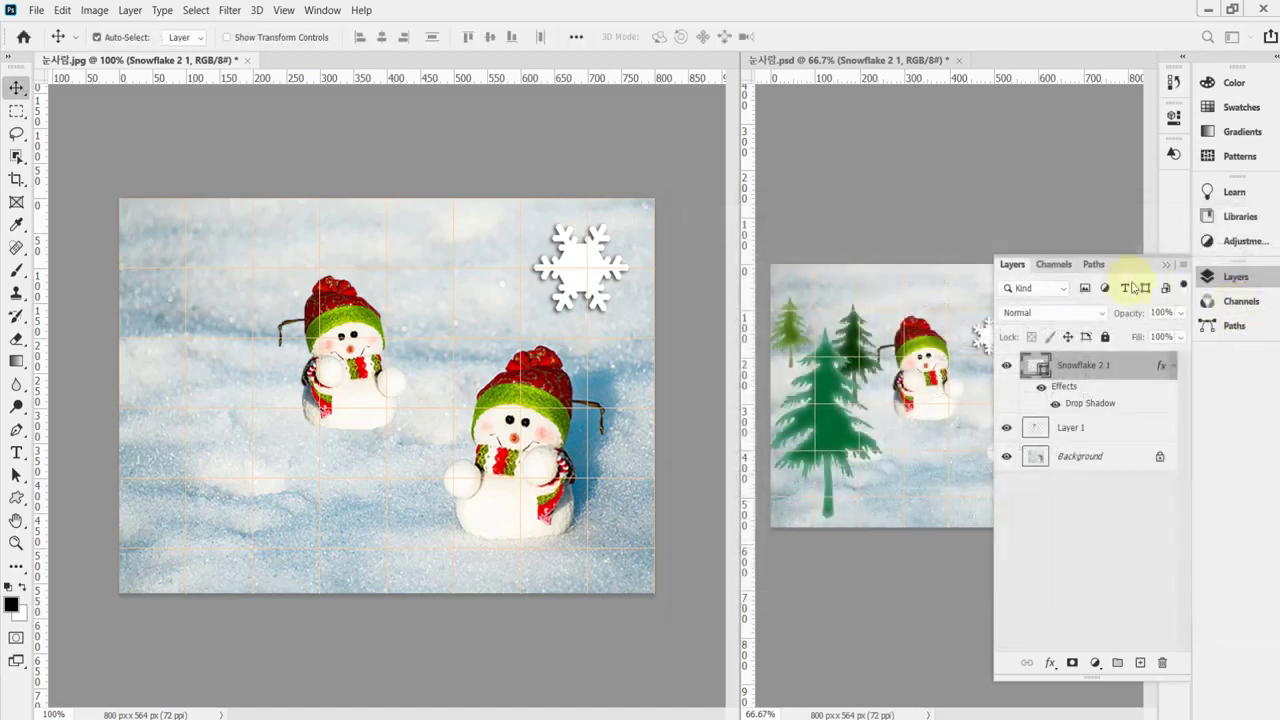
{"action": "left_click", "coordinate": [1232, 277]}
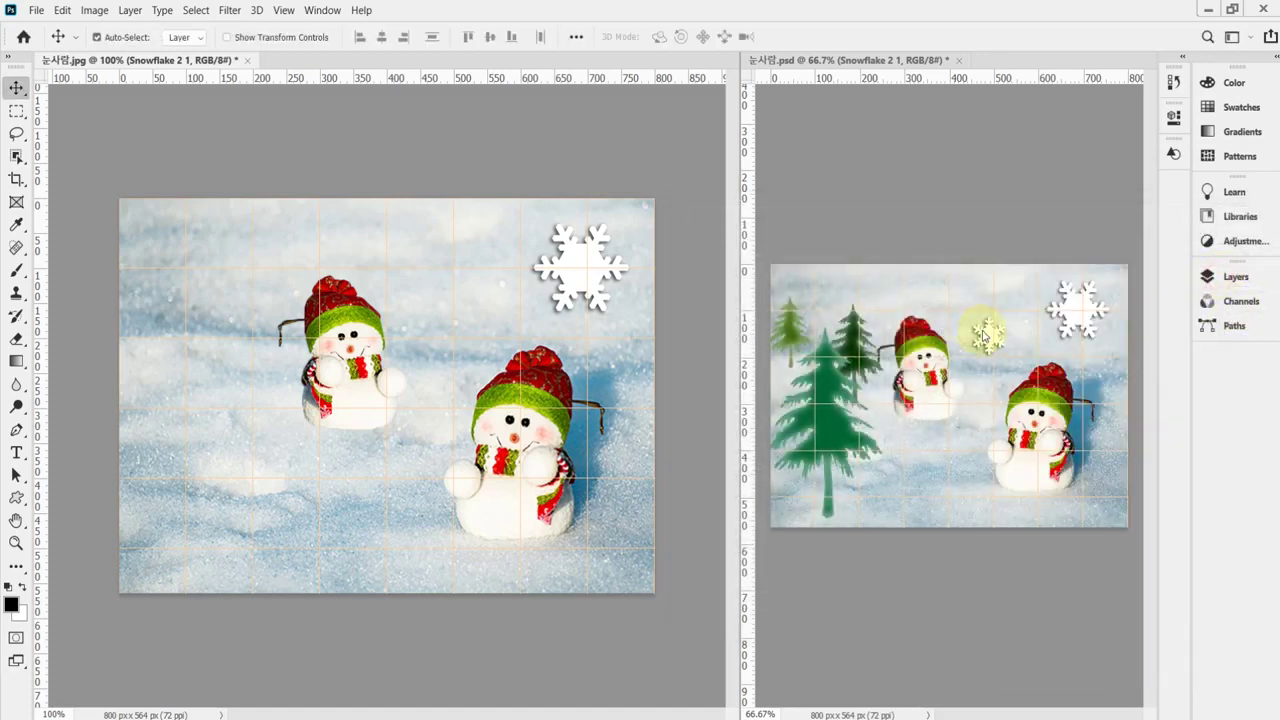
Duplicate the snowflake layer and move the copy to the gap between the two snowmen, at about X 500 px, Y 158 px.
{"action": "key", "text": "ctrl+j"}
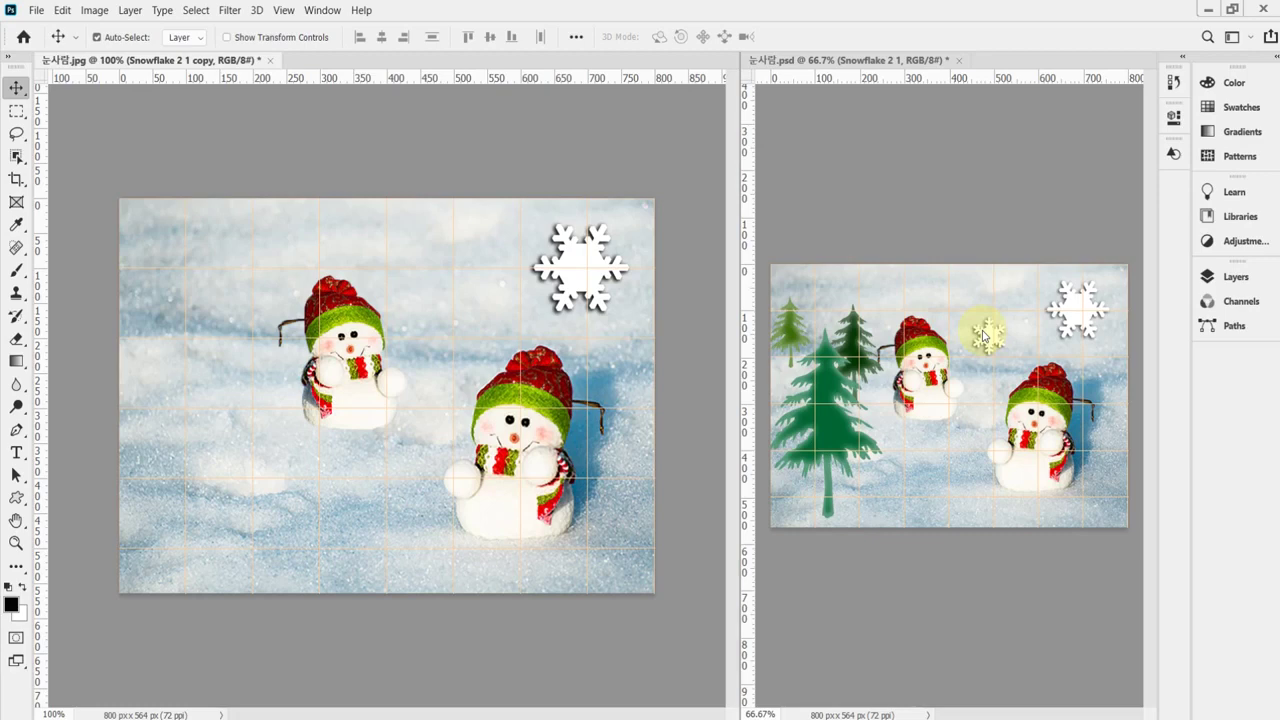
{"action": "key", "text": "ctrl+t"}
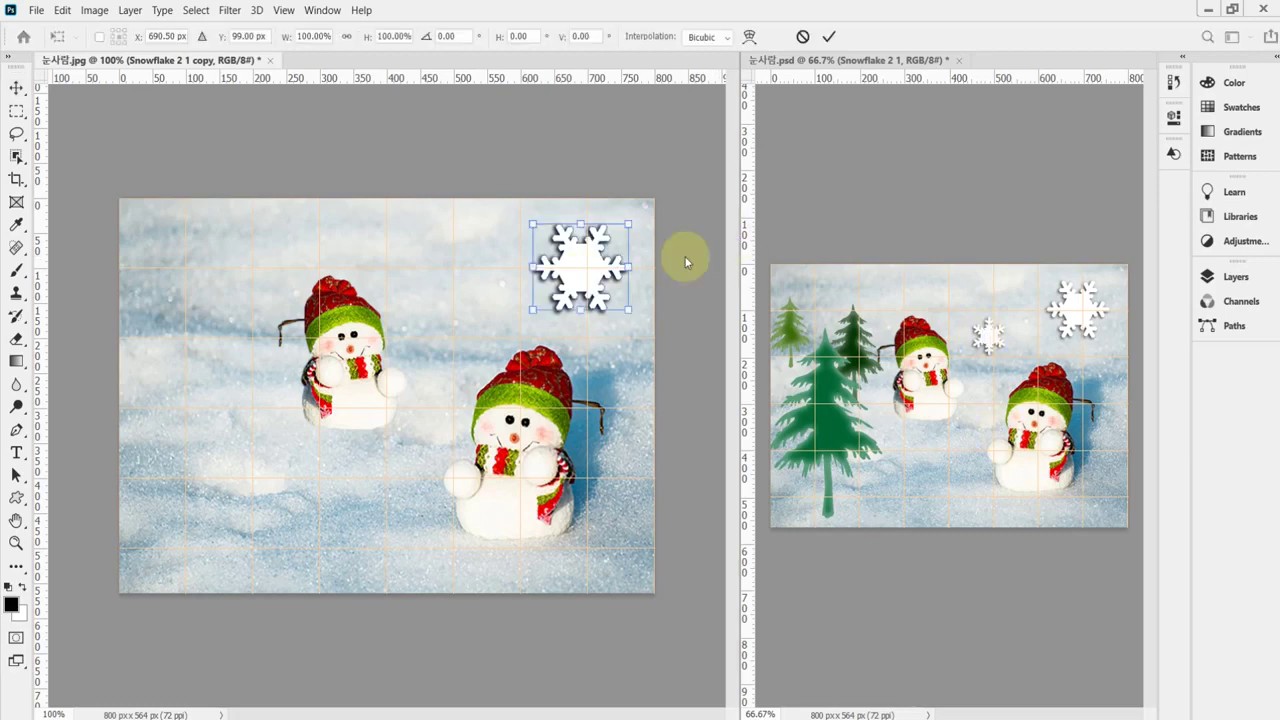
{"action": "left_click_drag", "start_coordinate": [584, 286], "coordinate": [455, 327]}
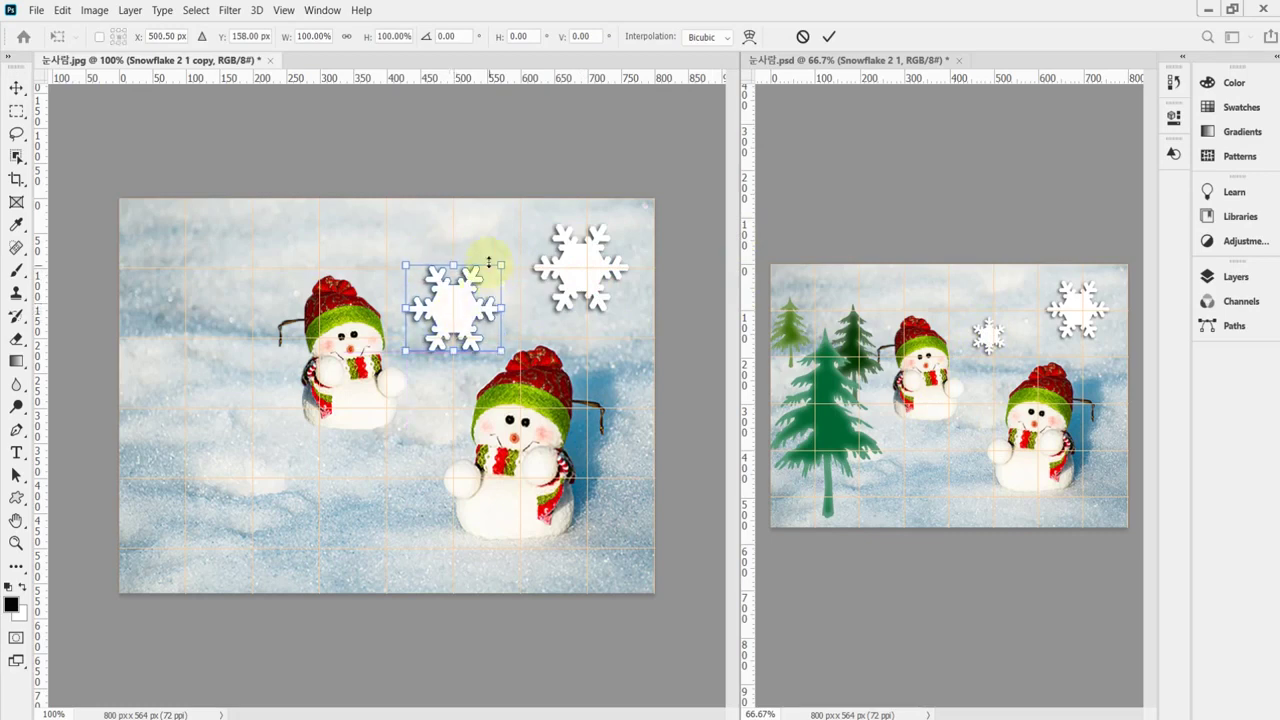
Scale the snowflake copy to about half its size and rotate it so two arms point vertically.
{"action": "left_click_drag", "start_coordinate": [501, 265], "coordinate": [450, 316]}
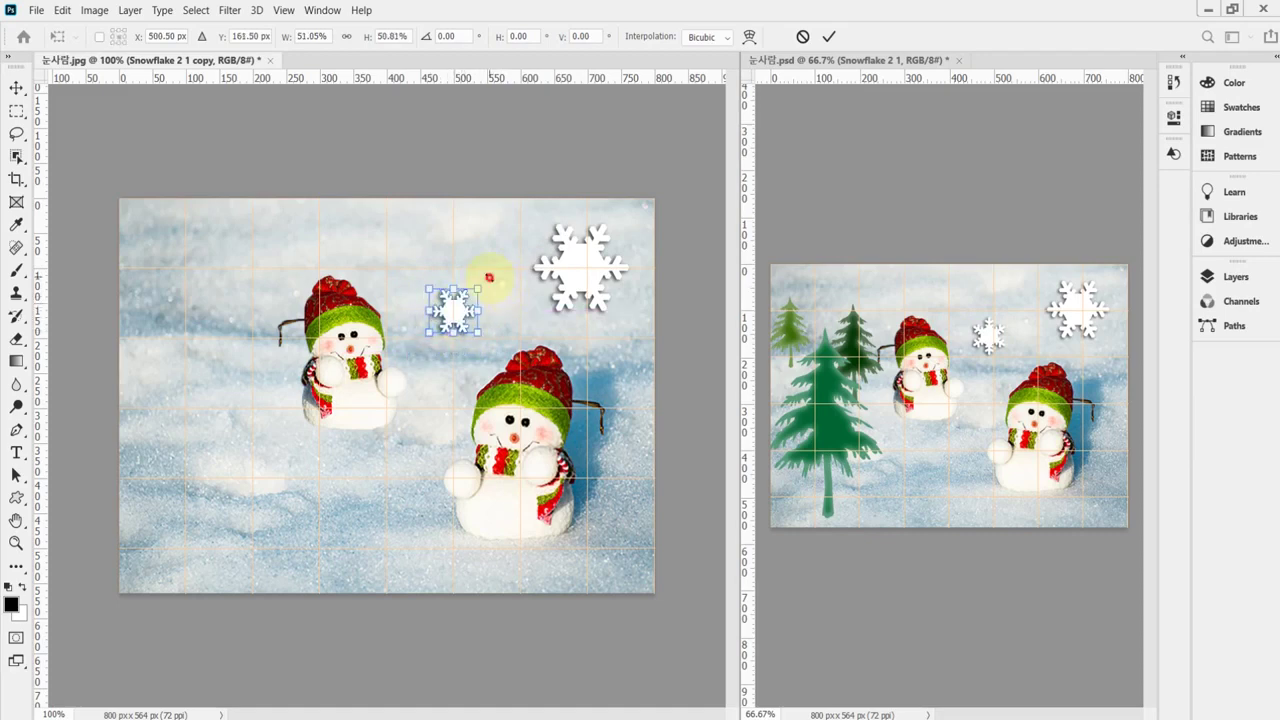
{"action": "left_click_drag", "start_coordinate": [489, 277], "coordinate": [506, 297]}
{"action": "left_click_drag", "start_coordinate": [462, 340], "coordinate": [457, 336]}
{"action": "key", "text": "Return"}
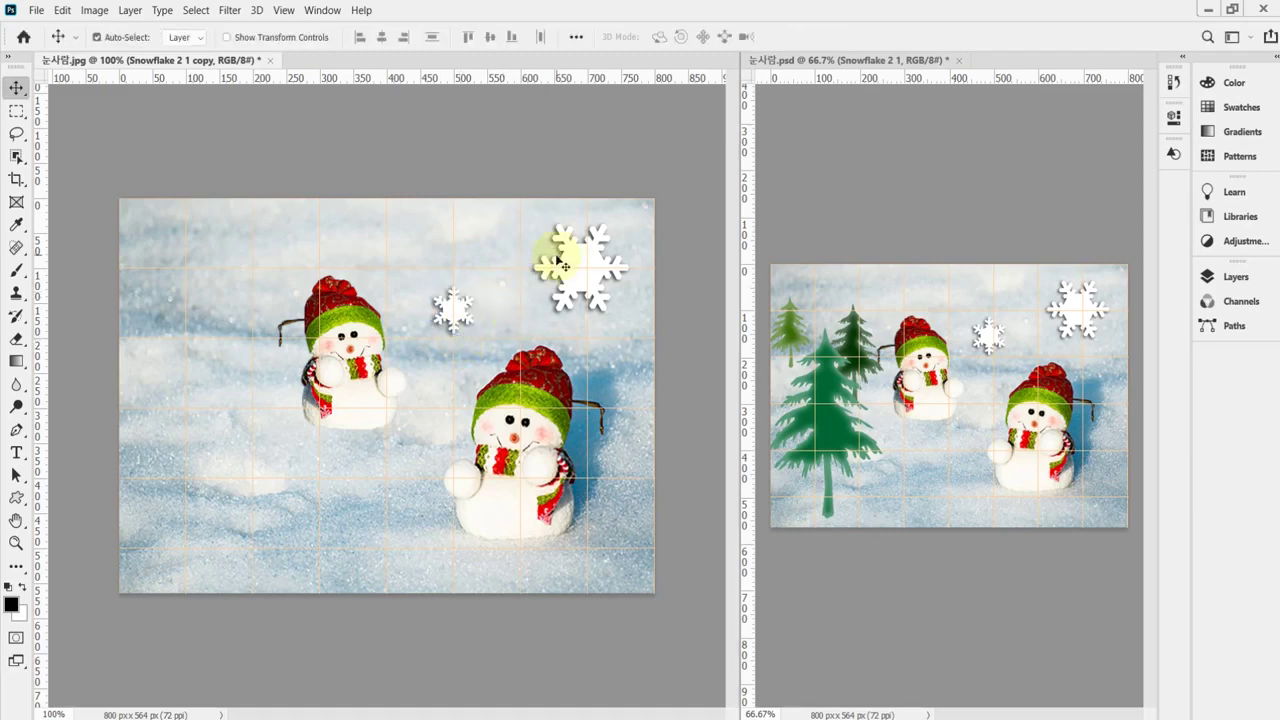
Nudge the small snowflake slightly left and up to fine-tune its position between the snowmen.
{"action": "key", "text": "ctrl"}
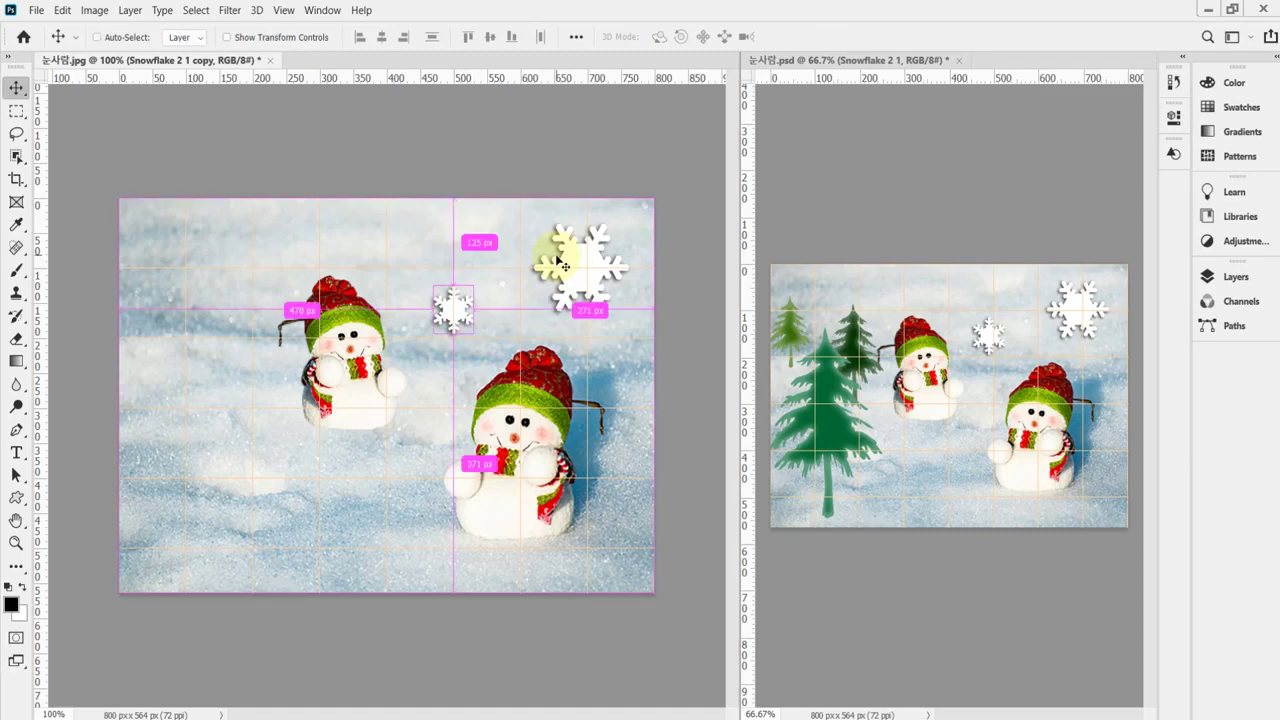
{"action": "key", "text": "Left"}
{"action": "key", "text": "Left"}
{"action": "key", "text": "Left"}
{"action": "key", "text": "Left"}
{"action": "key", "text": "Left"}
{"action": "key", "text": "Left"}
{"action": "key", "text": "Left"}
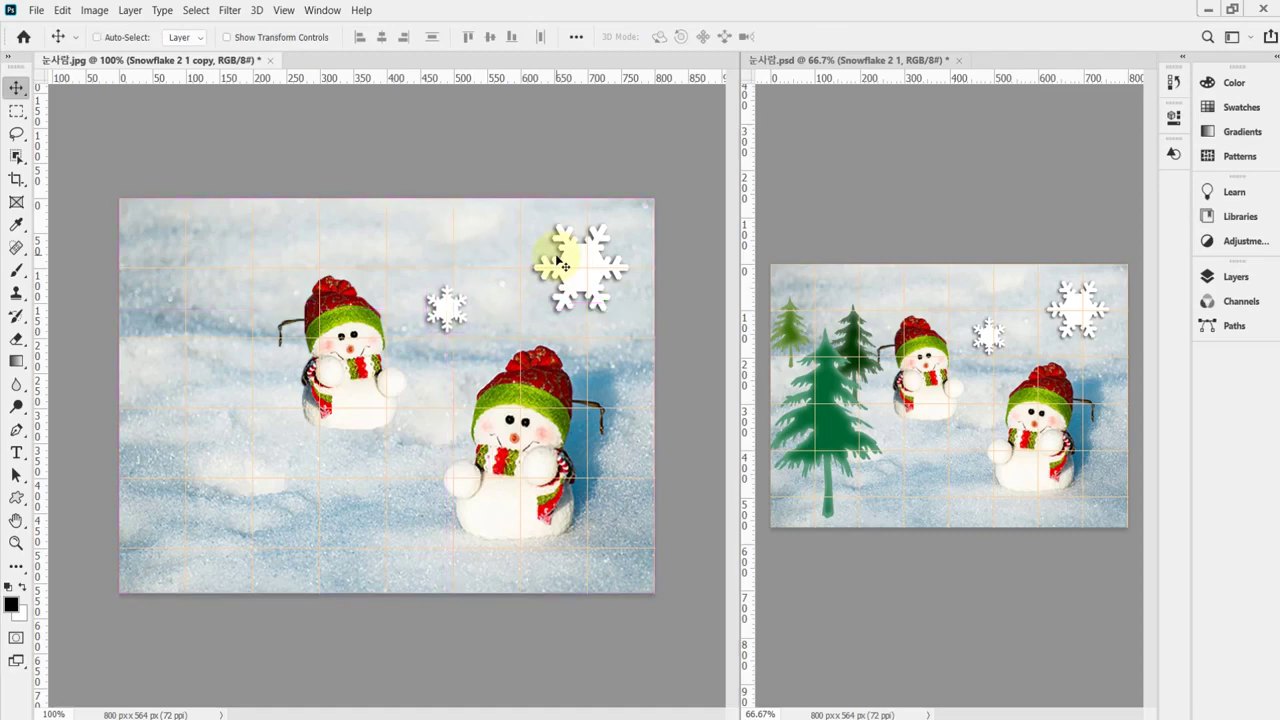
{"action": "key", "text": "Up"}
{"action": "key", "text": "Up"}
{"action": "key", "text": "Up"}
{"action": "key", "text": "Up"}
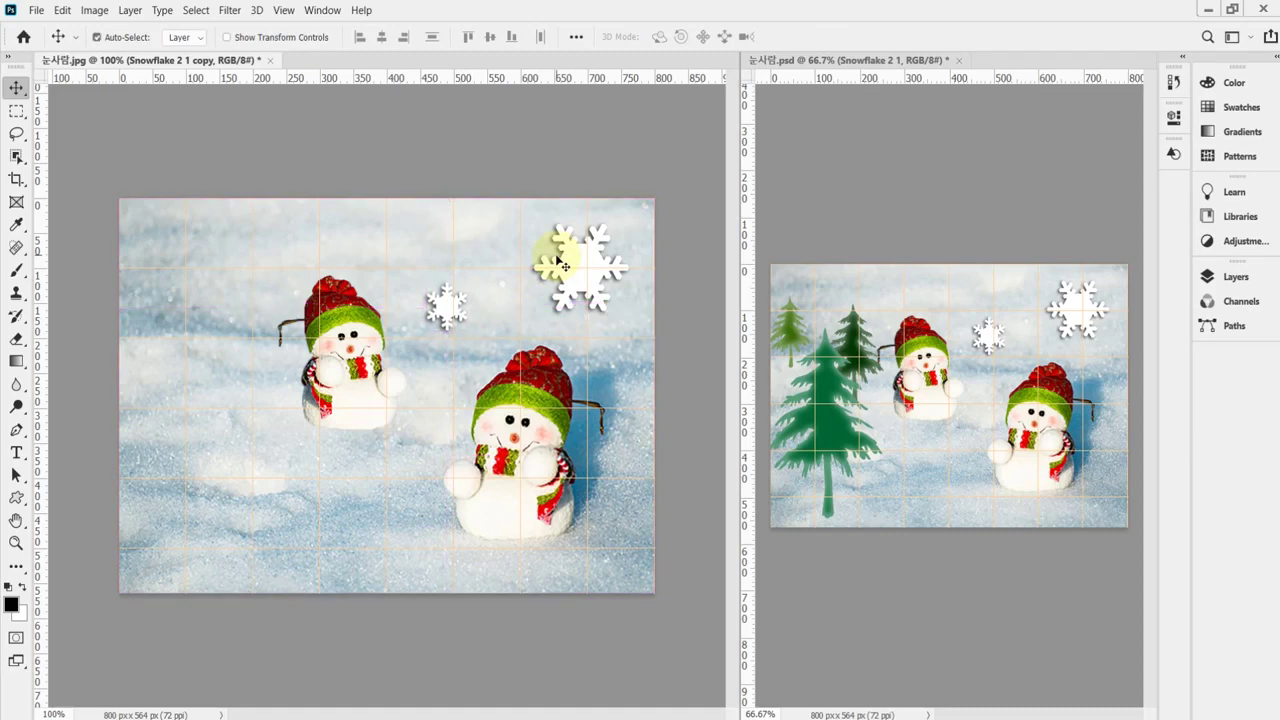
{"action": "key", "text": "Up"}
{"action": "key", "text": "Up"}
{"action": "key", "text": "ctrl"}
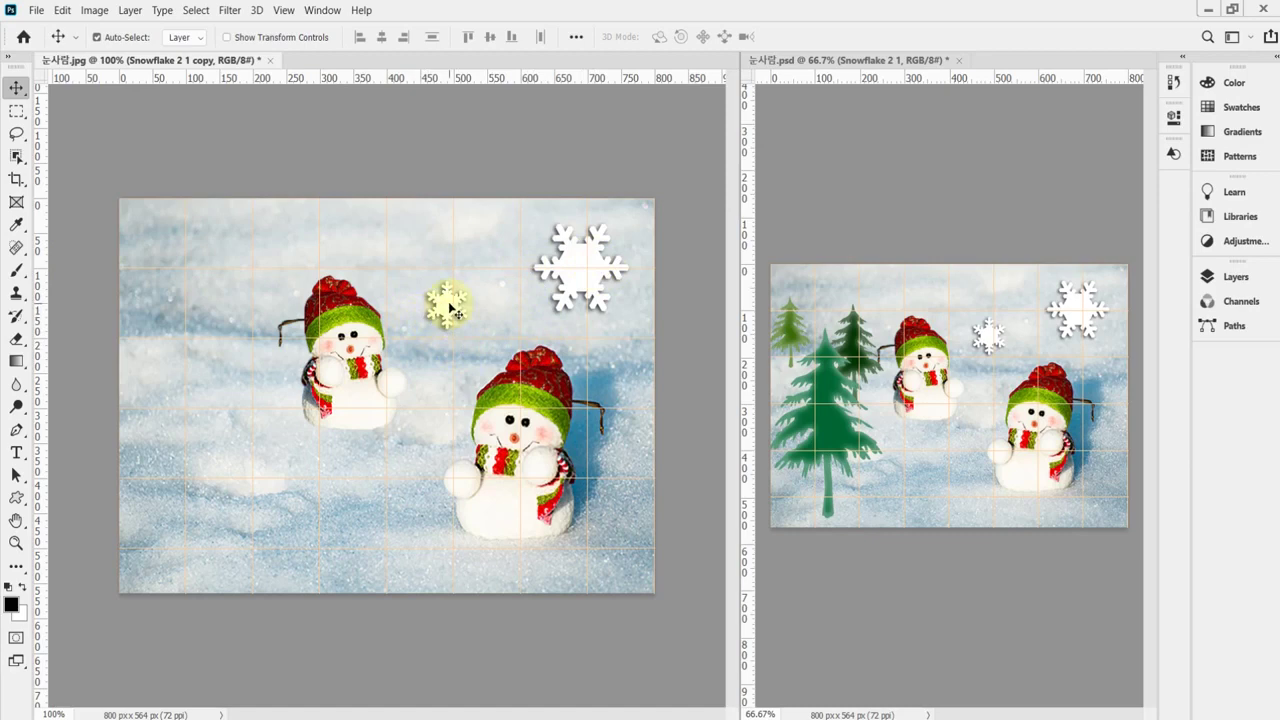
Set the Custom Shape tool to the Tree shape from the Nature set.
{"action": "left_click", "coordinate": [16, 497]}
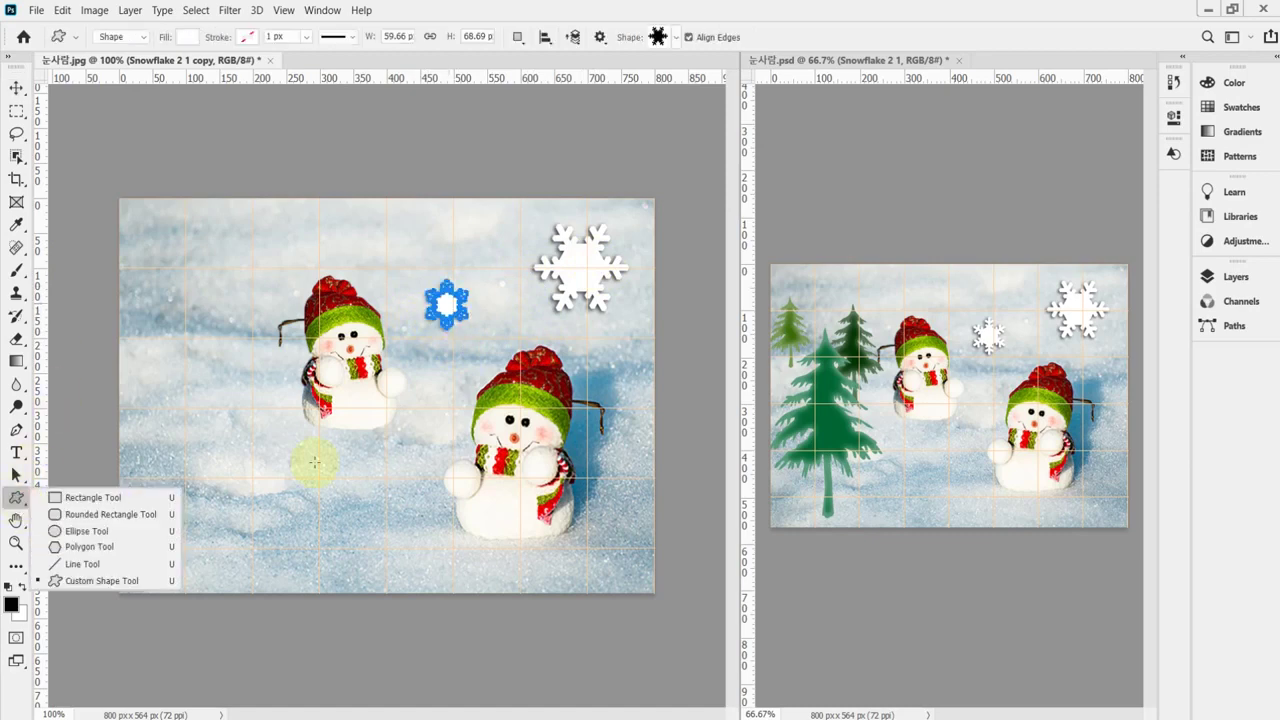
{"action": "left_click", "coordinate": [100, 581]}
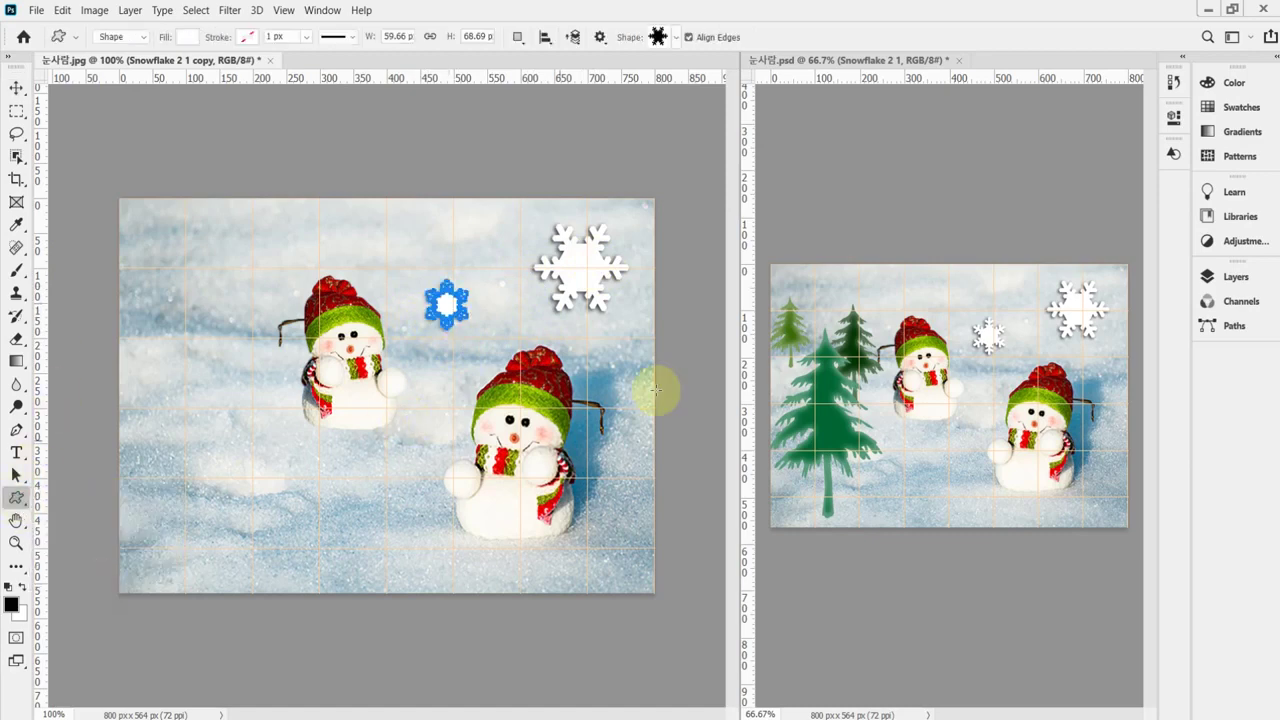
{"action": "left_click", "coordinate": [678, 38]}
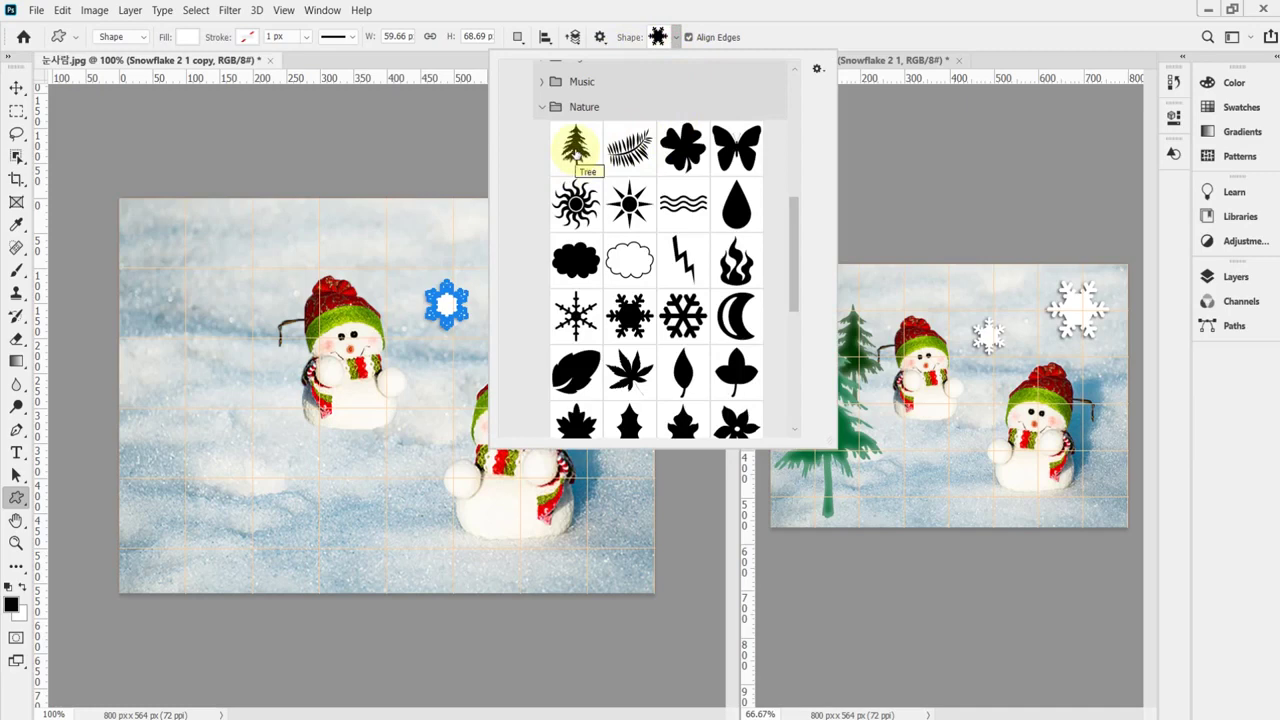
{"action": "left_click", "coordinate": [576, 152]}
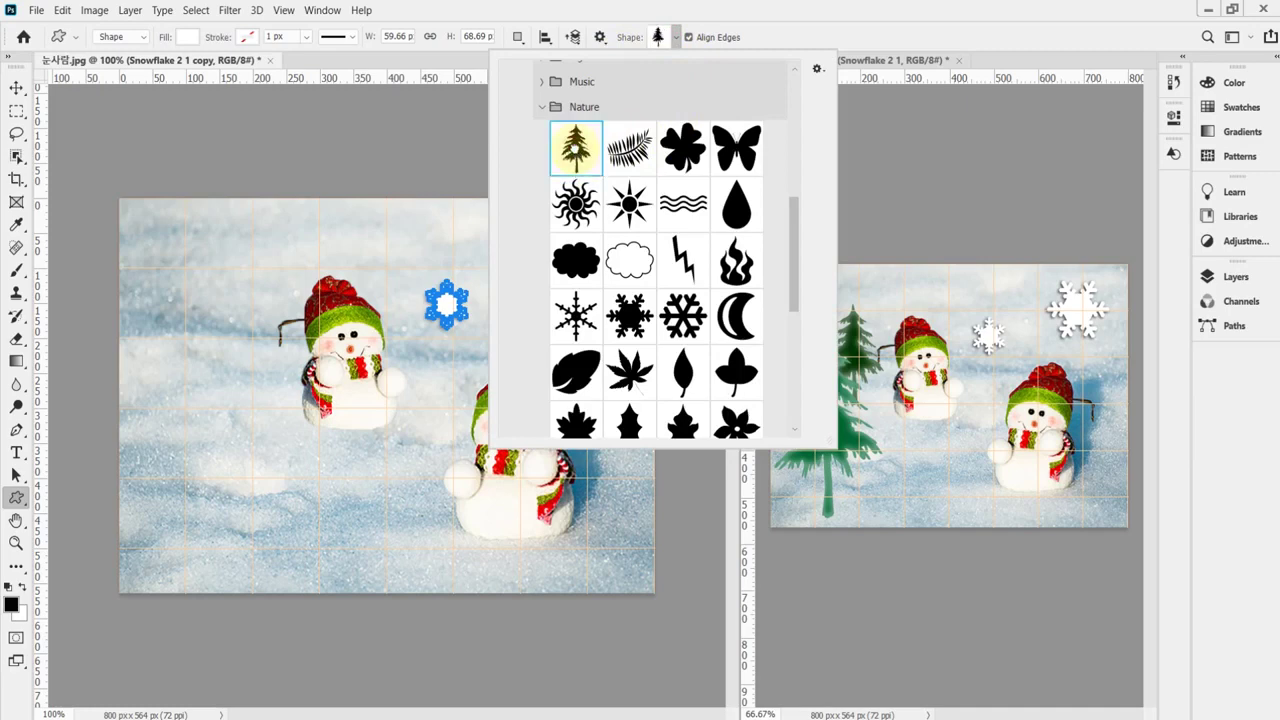
{"action": "left_click", "coordinate": [755, 22]}
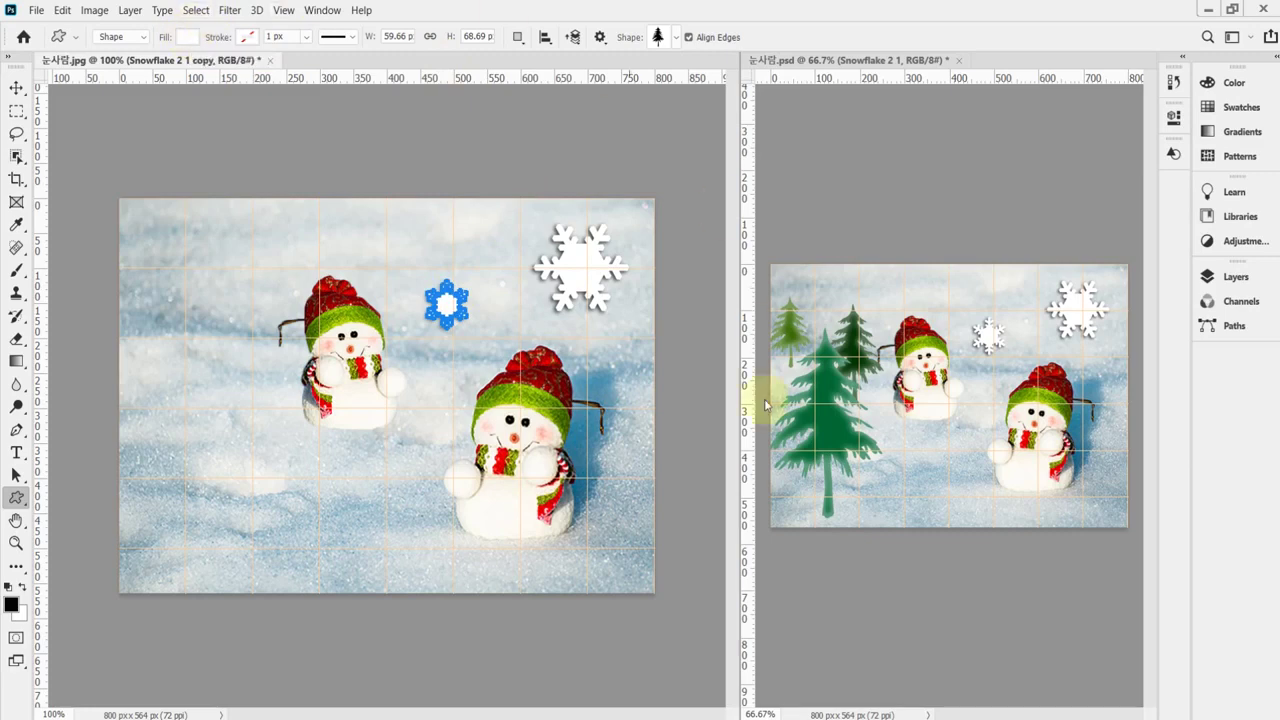
Examine the fill colour codes of the Snowflake 2 1 and Tree 1 layers in 눈사람.psd without changing them.
{"action": "left_click", "coordinate": [828, 435]}
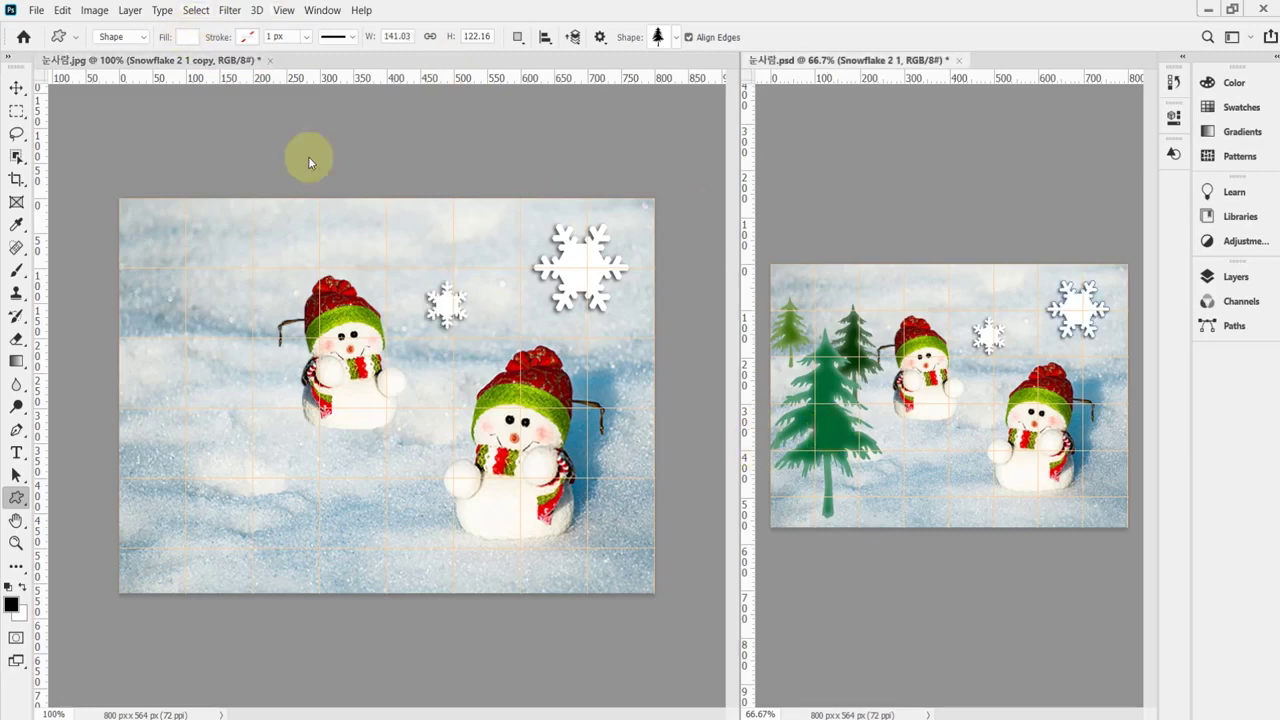
{"action": "left_click", "coordinate": [1230, 276]}
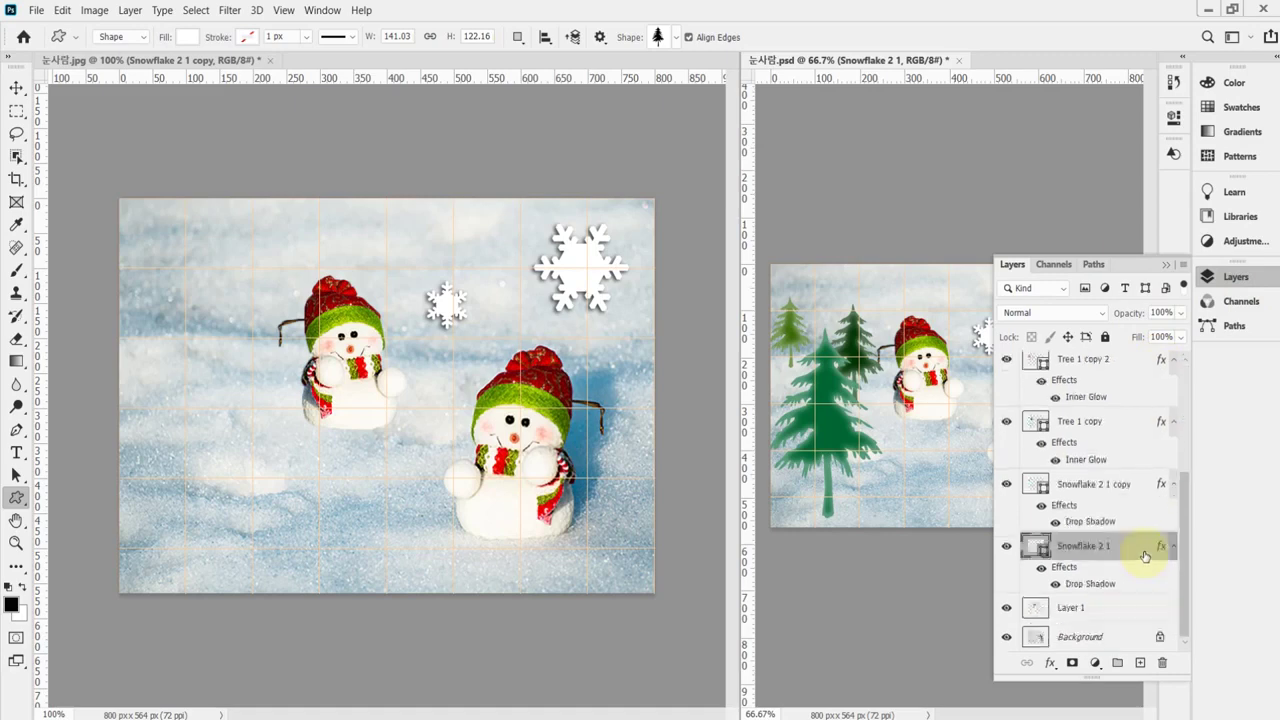
{"action": "double_click", "coordinate": [1038, 546]}
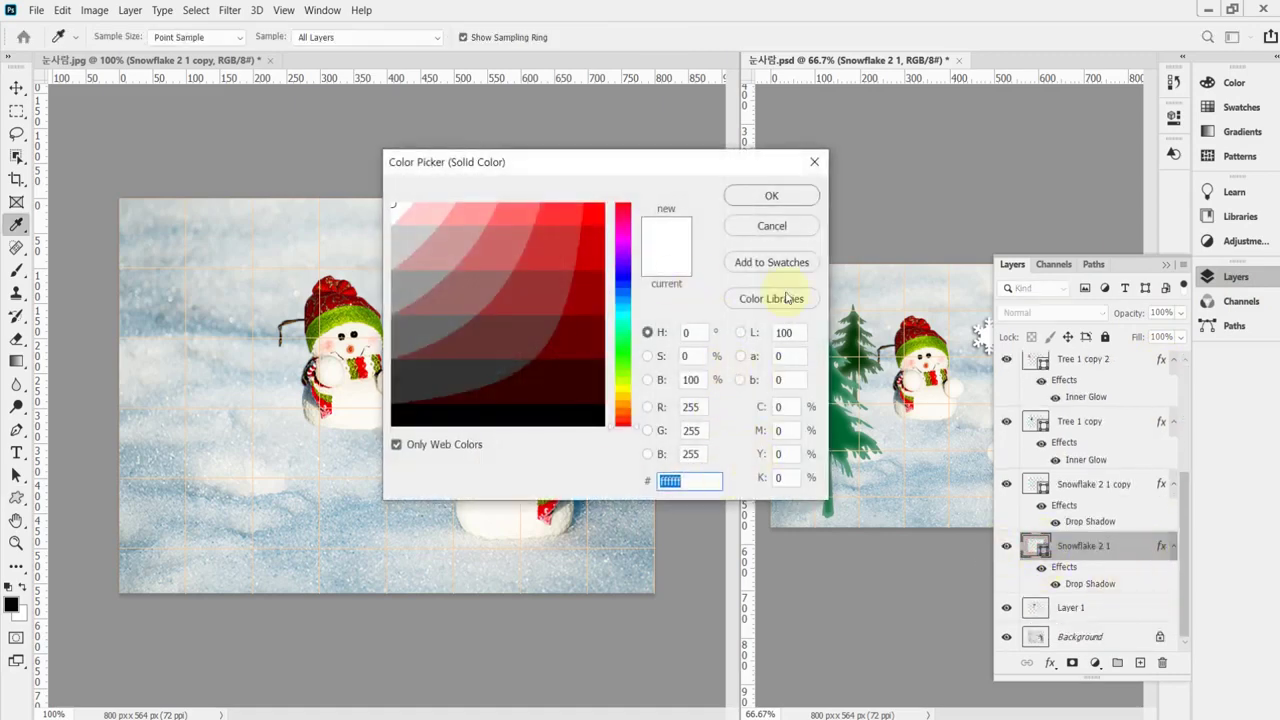
{"action": "left_click", "coordinate": [771, 228]}
{"action": "left_click", "coordinate": [1090, 482]}
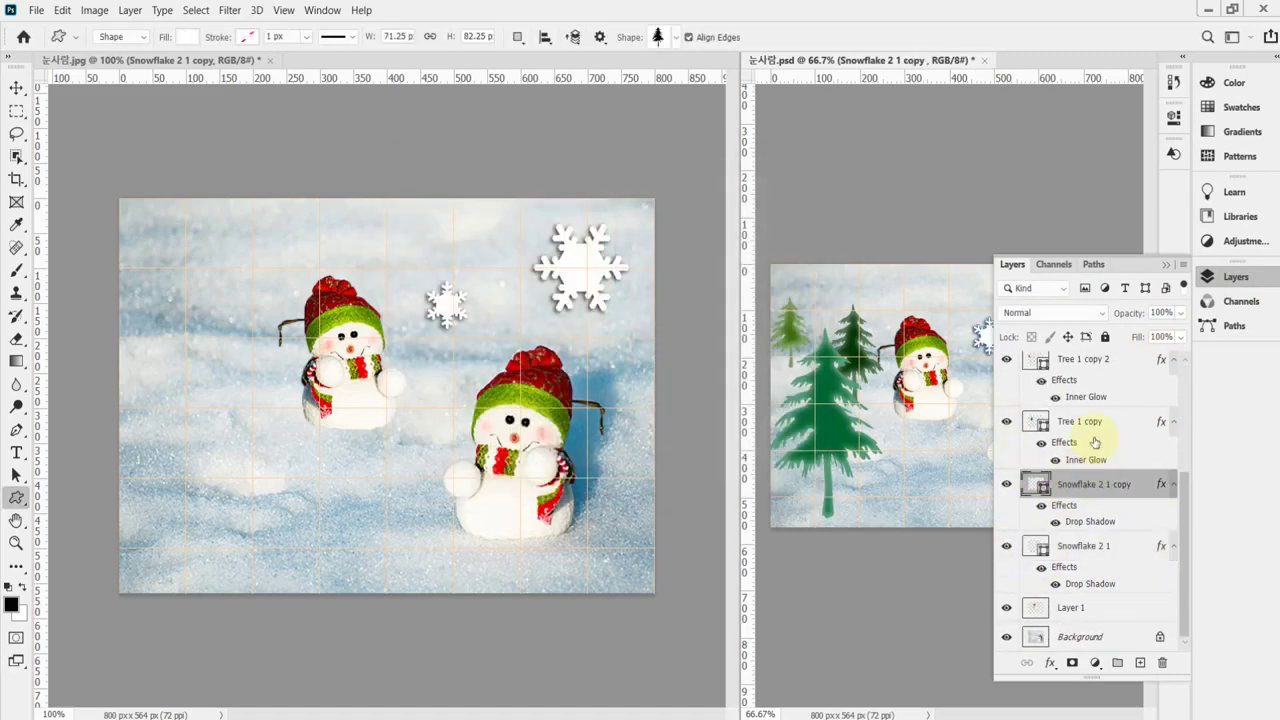
{"action": "left_click", "coordinate": [1090, 424]}
{"action": "scroll", "coordinate": [1104, 450], "scroll_direction": "up", "scroll_amount": 1}
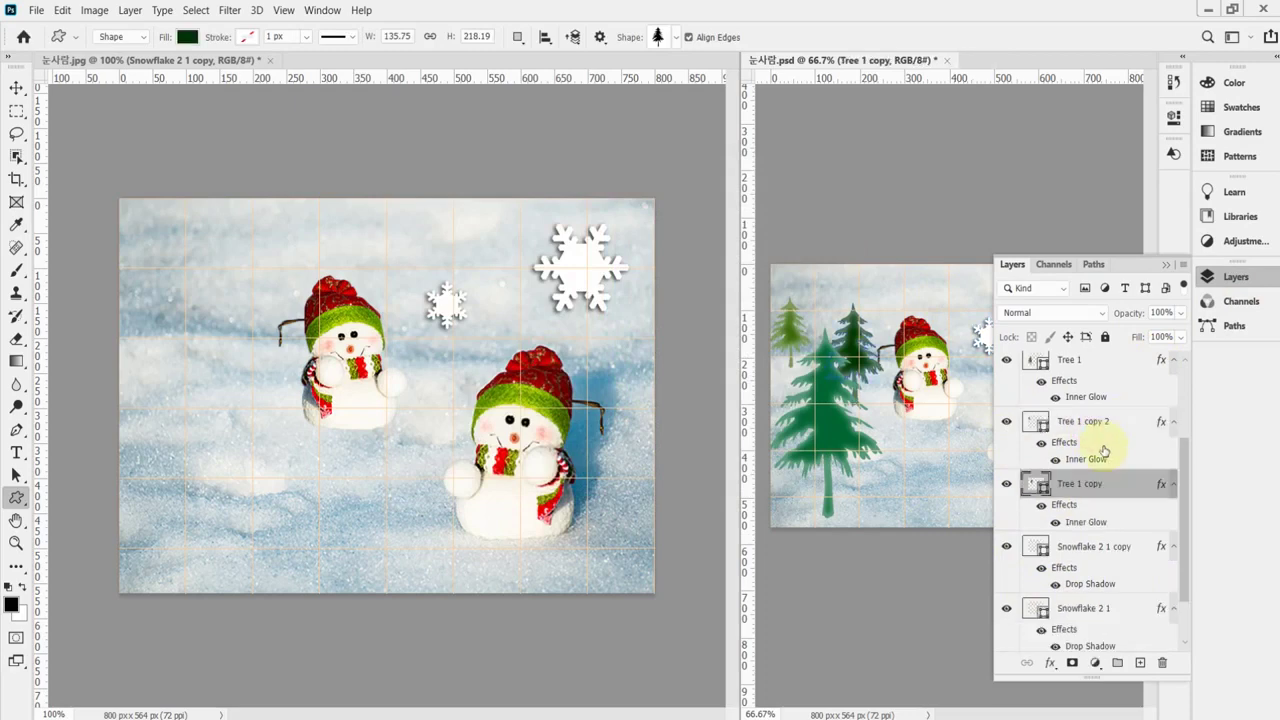
{"action": "left_click", "coordinate": [1092, 366]}
{"action": "double_click", "coordinate": [1027, 367]}
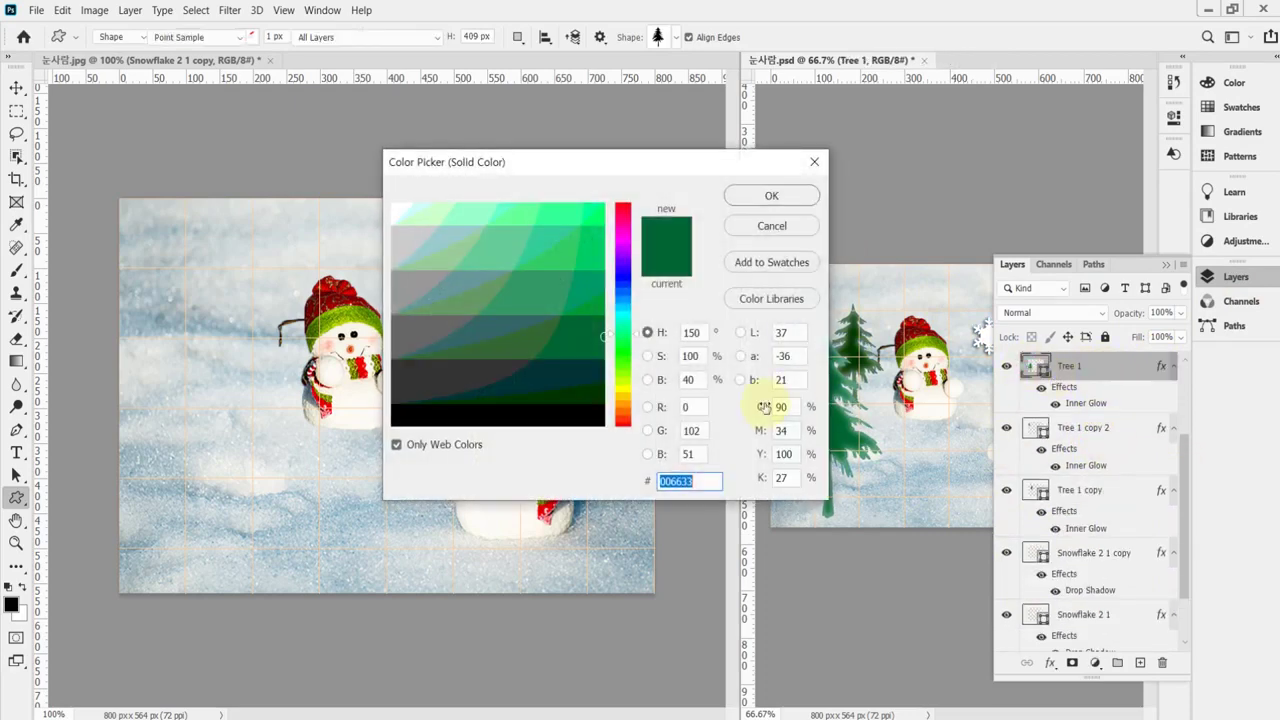
{"action": "left_click", "coordinate": [690, 482]}
{"action": "left_click_drag", "start_coordinate": [716, 482], "coordinate": [658, 482]}
{"action": "left_click", "coordinate": [771, 226]}
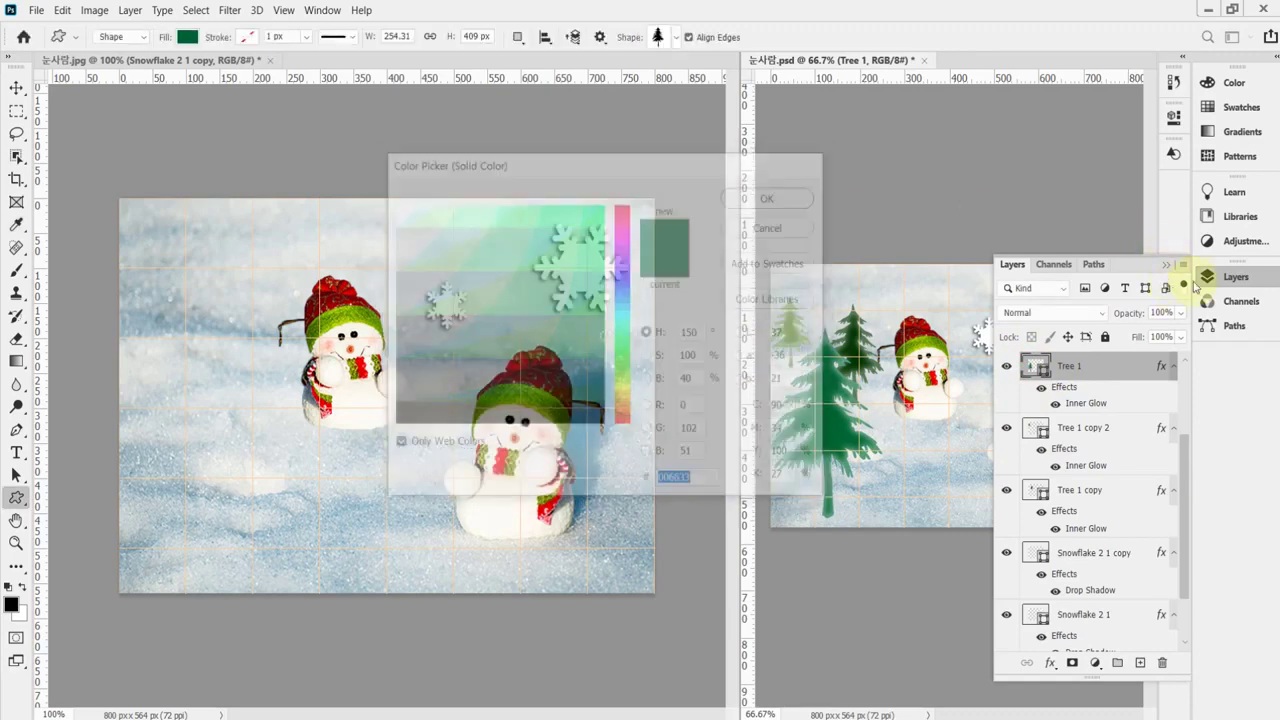
{"action": "left_click", "coordinate": [1230, 278]}
Try the fill colour 006633 on the small snowflake in 눈사람.jpg, and restore its white fill.
{"action": "left_click", "coordinate": [445, 300]}
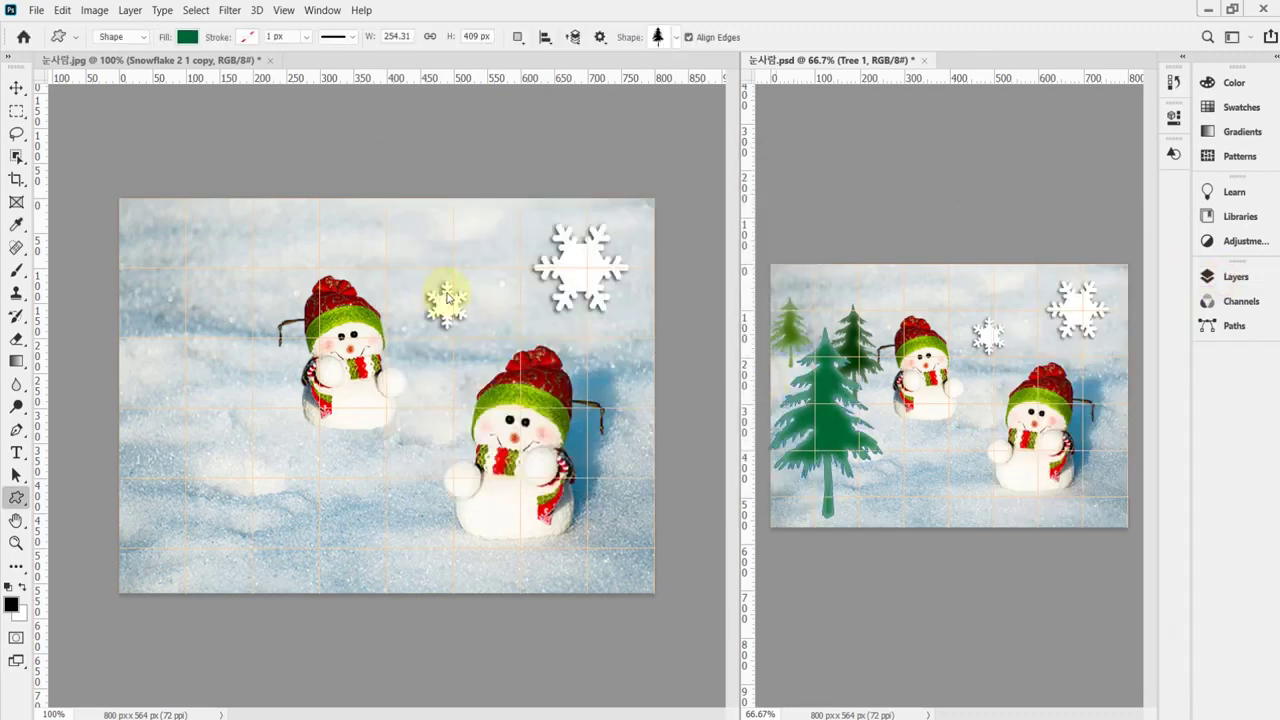
{"action": "left_click", "coordinate": [531, 213]}
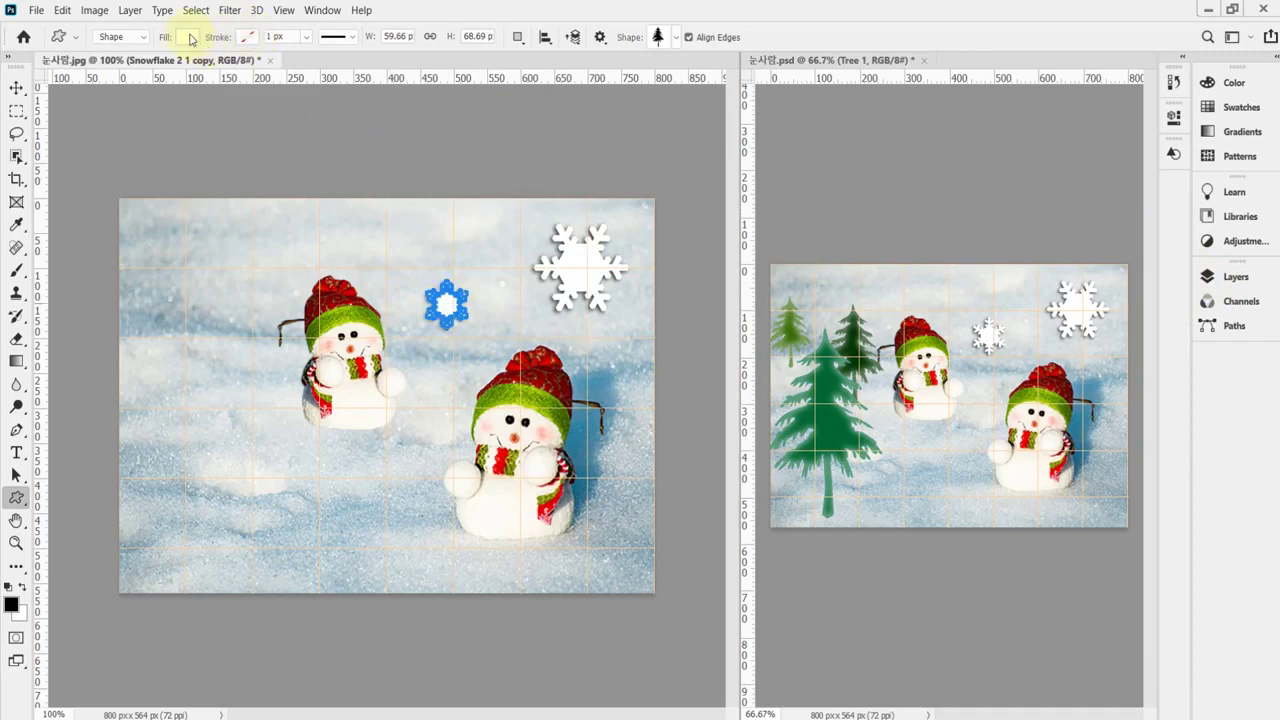
{"action": "left_click", "coordinate": [187, 37]}
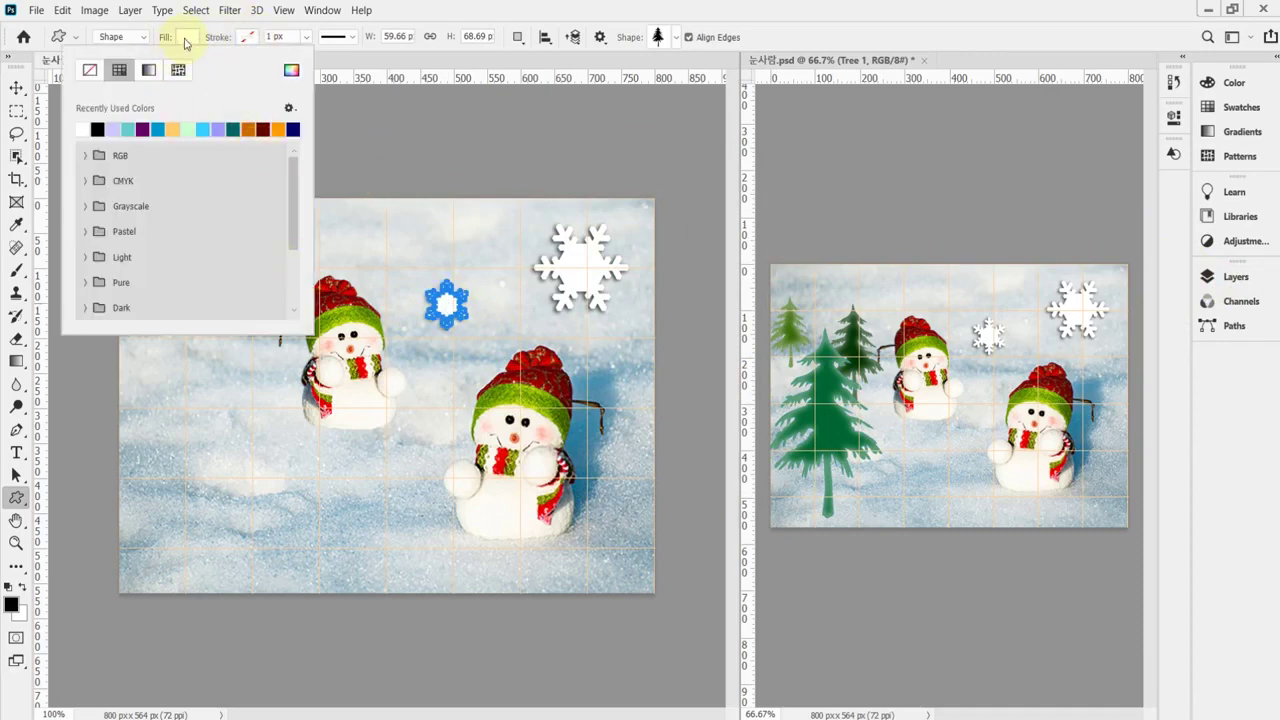
{"action": "left_click", "coordinate": [291, 72]}
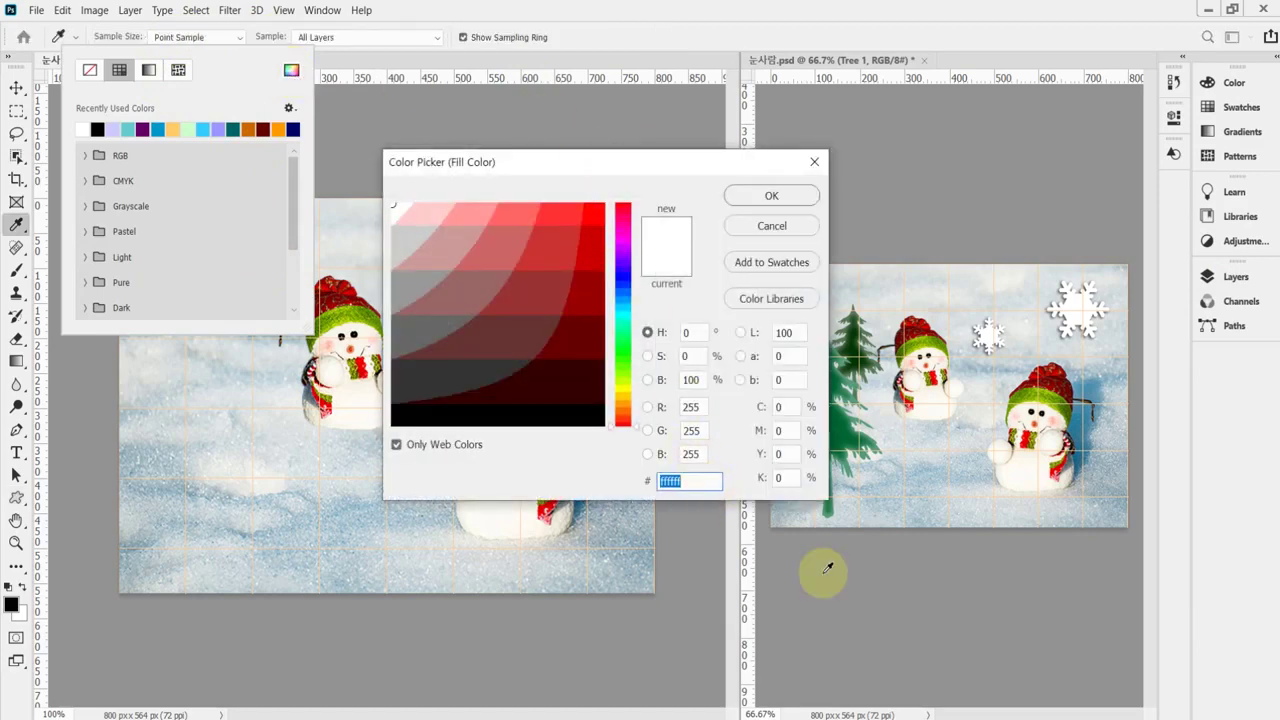
{"action": "type", "text": "006633"}
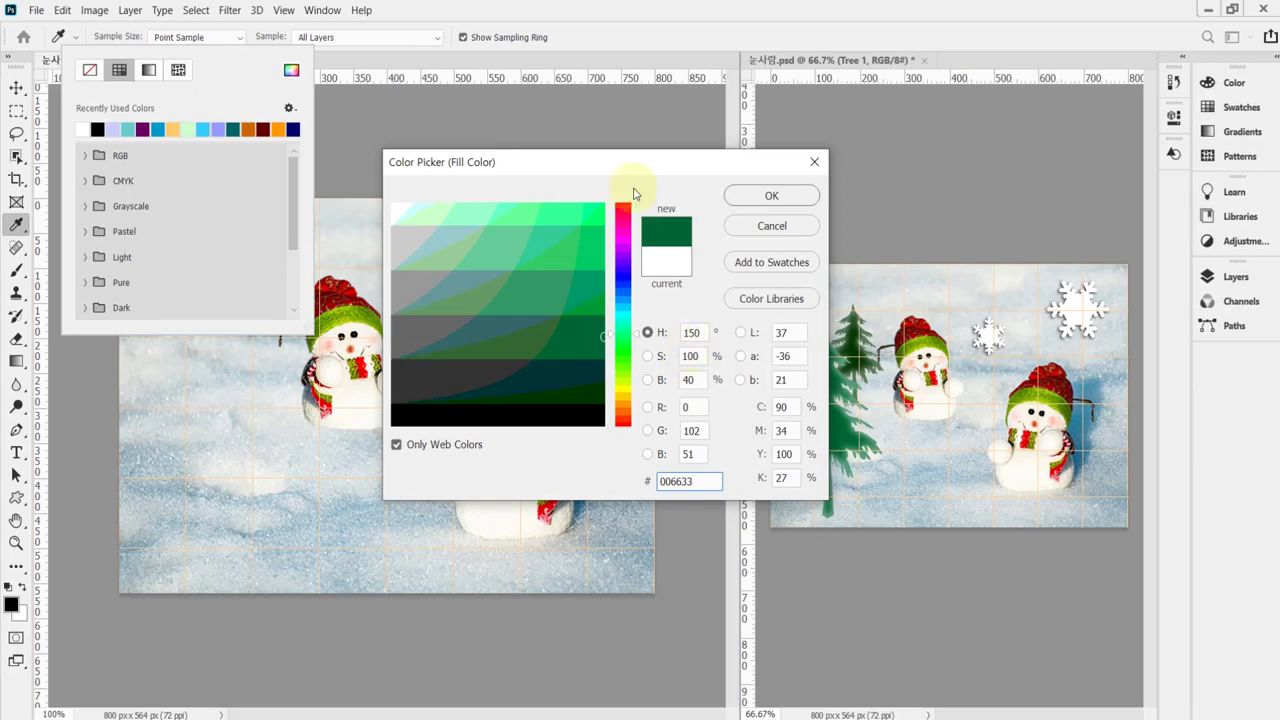
{"action": "left_click_drag", "start_coordinate": [613, 172], "coordinate": [808, 214]}
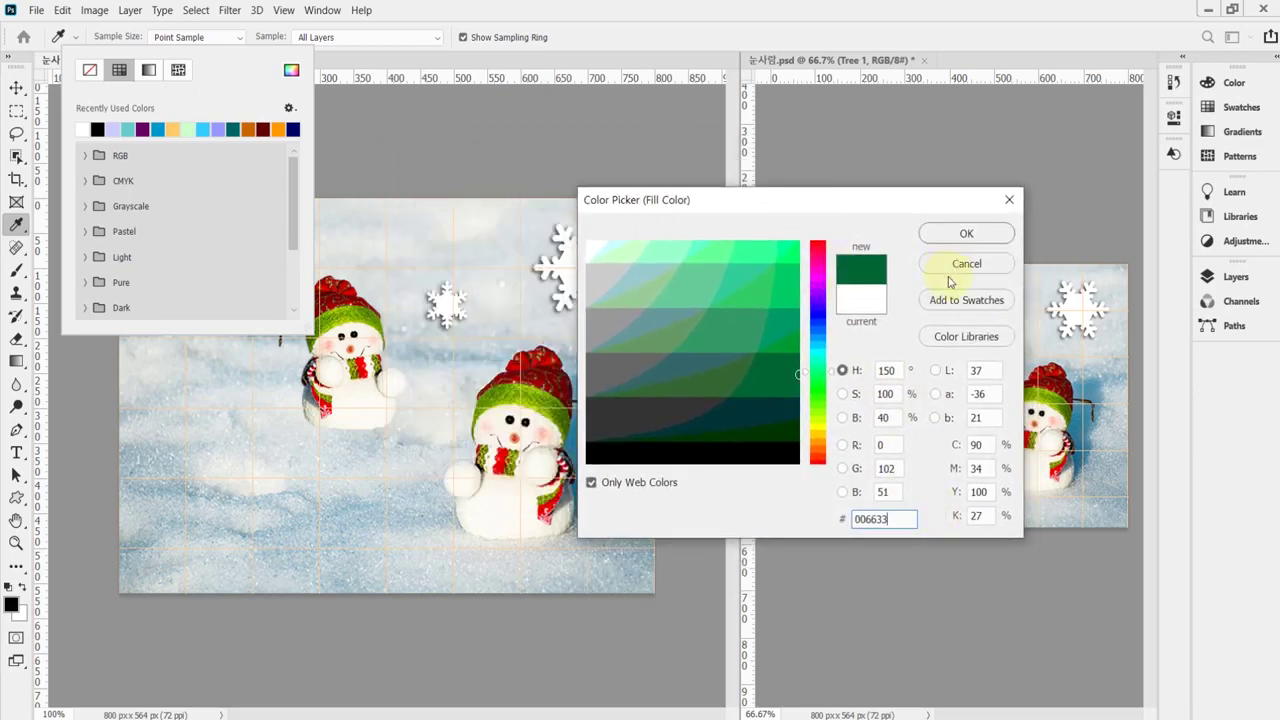
{"action": "left_click", "coordinate": [945, 233]}
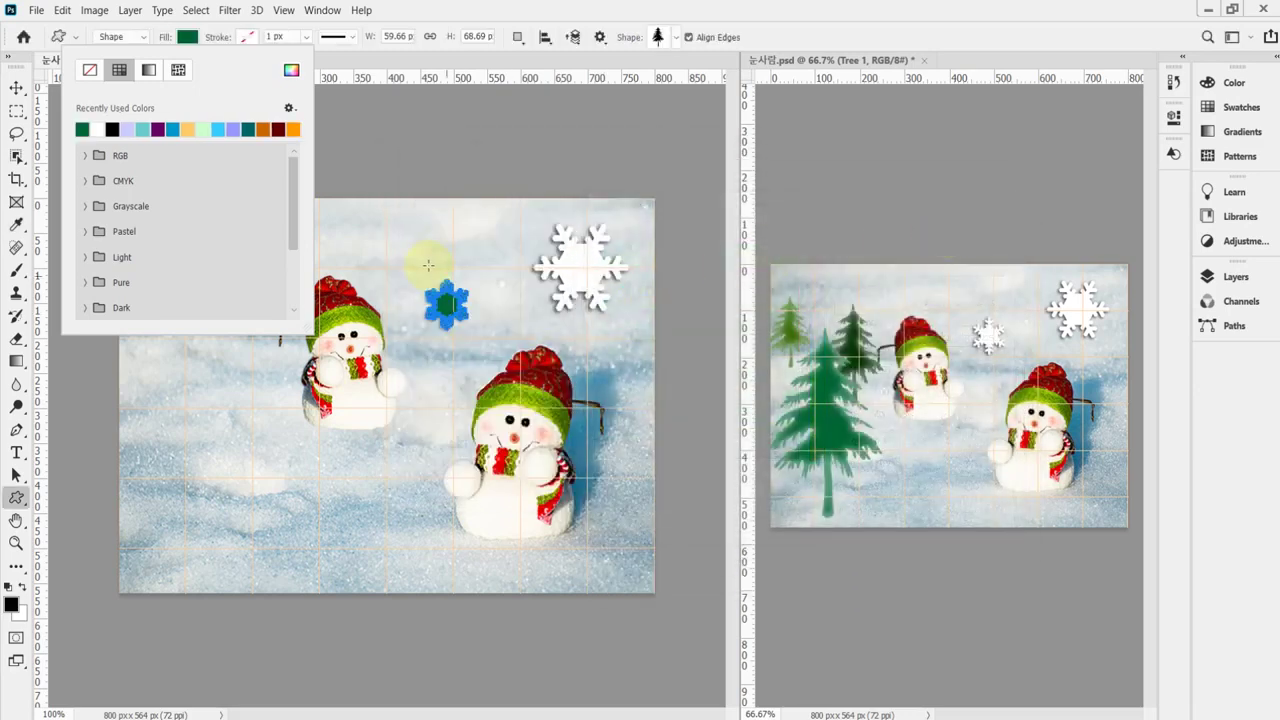
{"action": "left_click", "coordinate": [465, 22]}
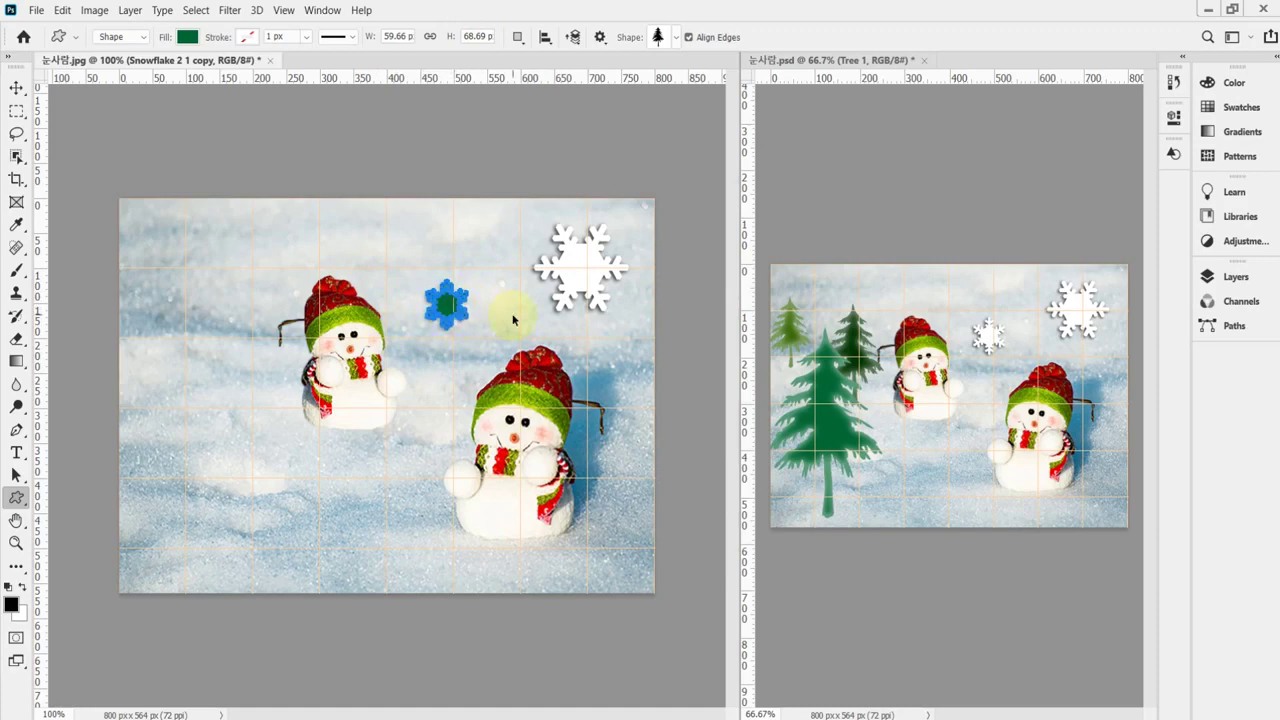
{"action": "key", "text": "ctrl+BackSpace"}
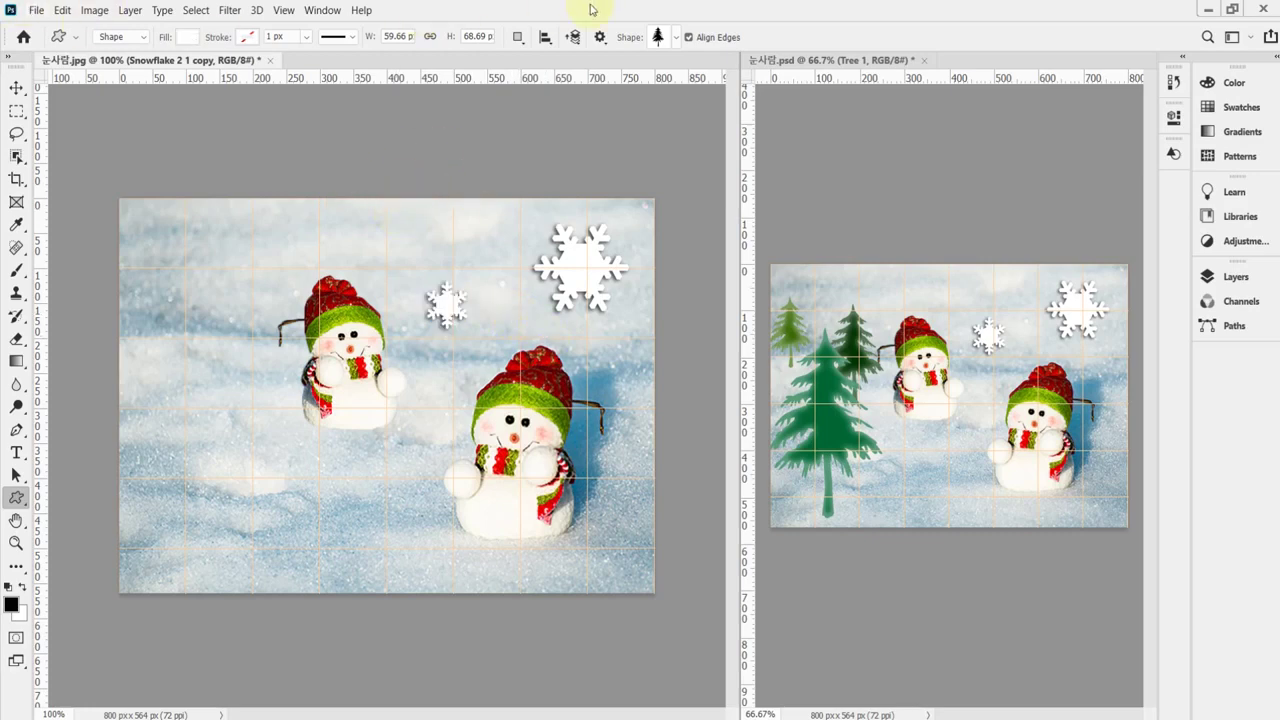
Draw a Tree custom shape about 234 × 377 px in 눈사람.jpg and place it against the canvas's left edge, beside the rear snowman.
{"action": "left_click", "coordinate": [677, 40]}
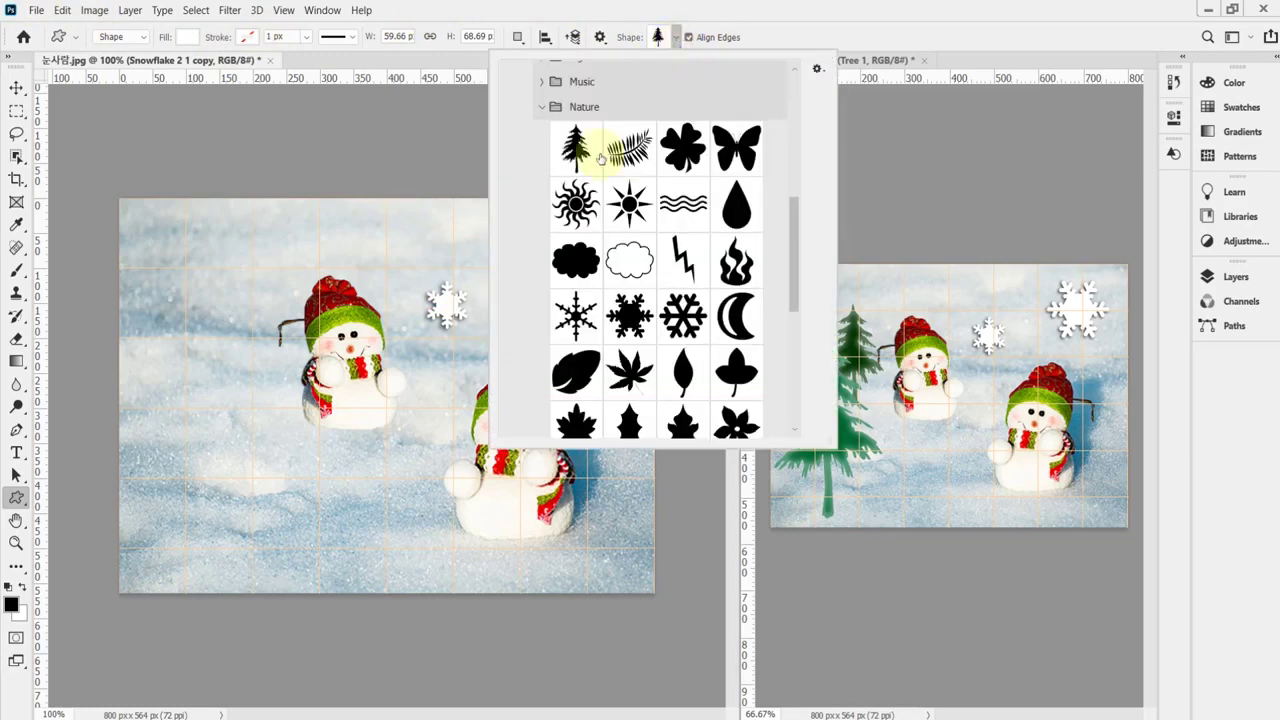
{"action": "left_click", "coordinate": [810, 8]}
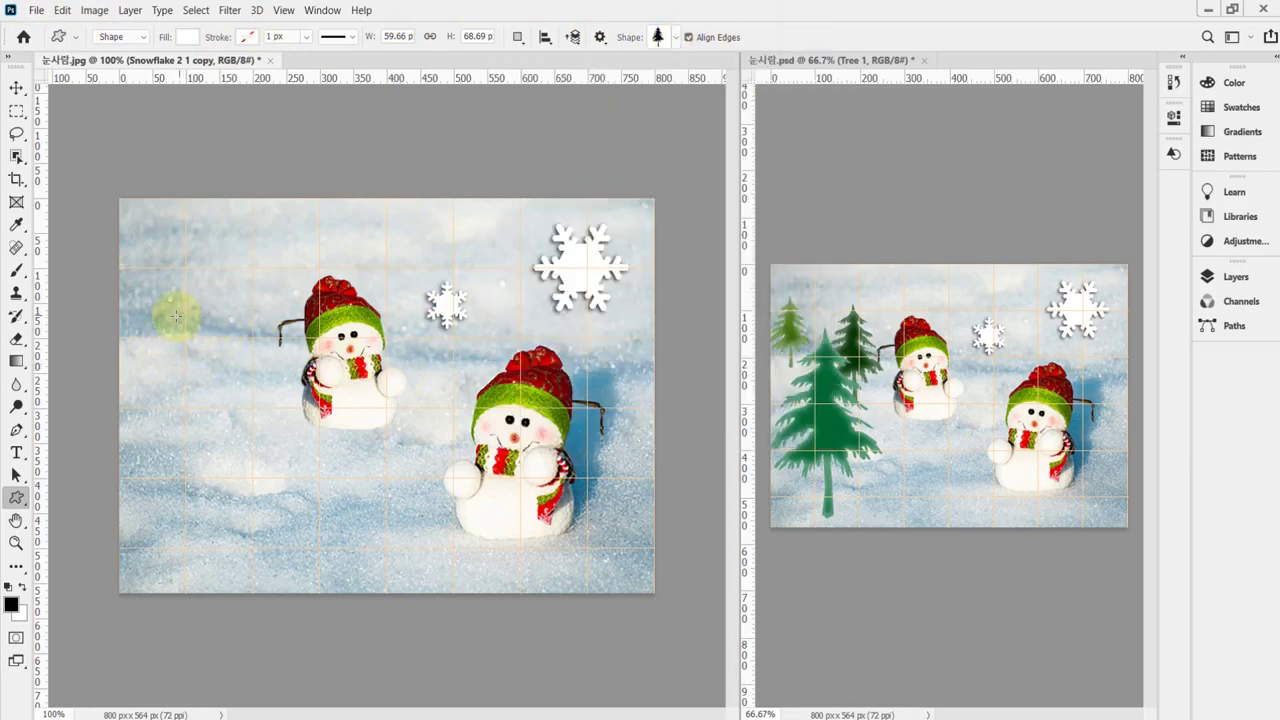
{"action": "left_click_drag", "start_coordinate": [172, 316], "coordinate": [331, 594]}
{"action": "mouse_move", "coordinate": [267, 467]}
{"action": "left_mouse_down"}
{"action": "mouse_move", "coordinate": [210, 448]}
{"action": "mouse_move", "coordinate": [212, 460]}
{"action": "left_mouse_up"}
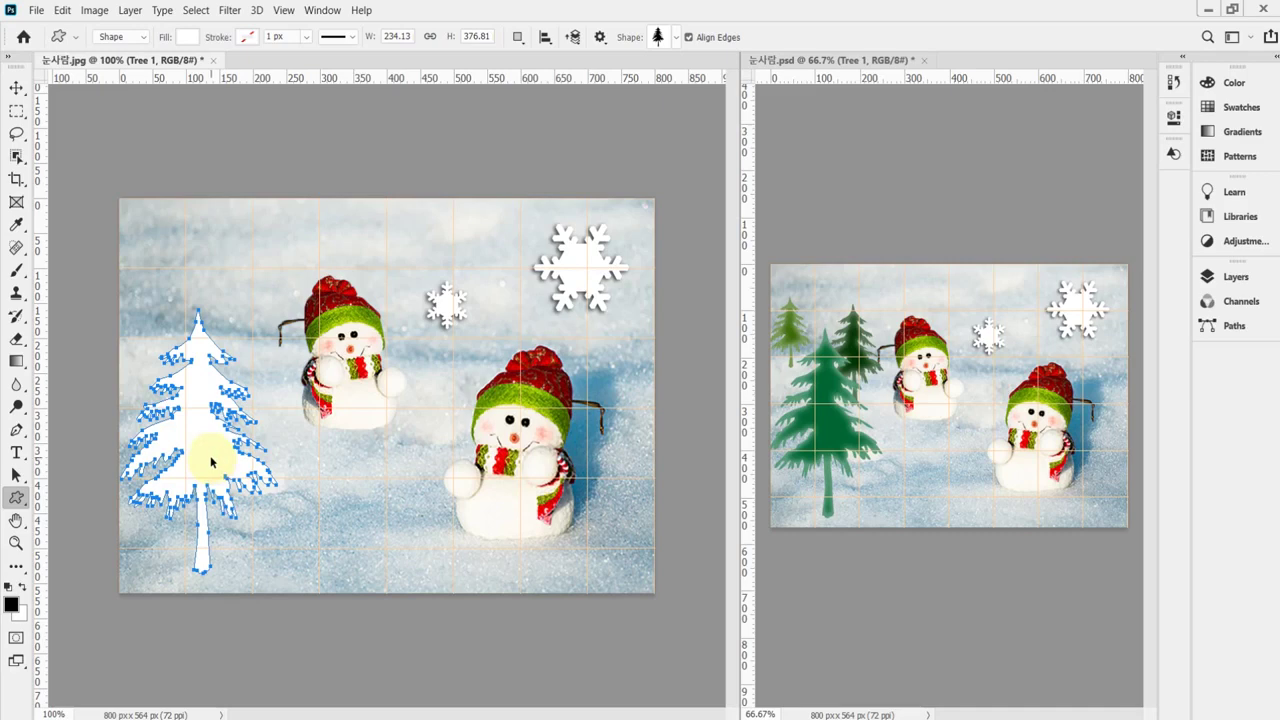
{"action": "left_click_drag", "start_coordinate": [211, 461], "coordinate": [210, 457]}
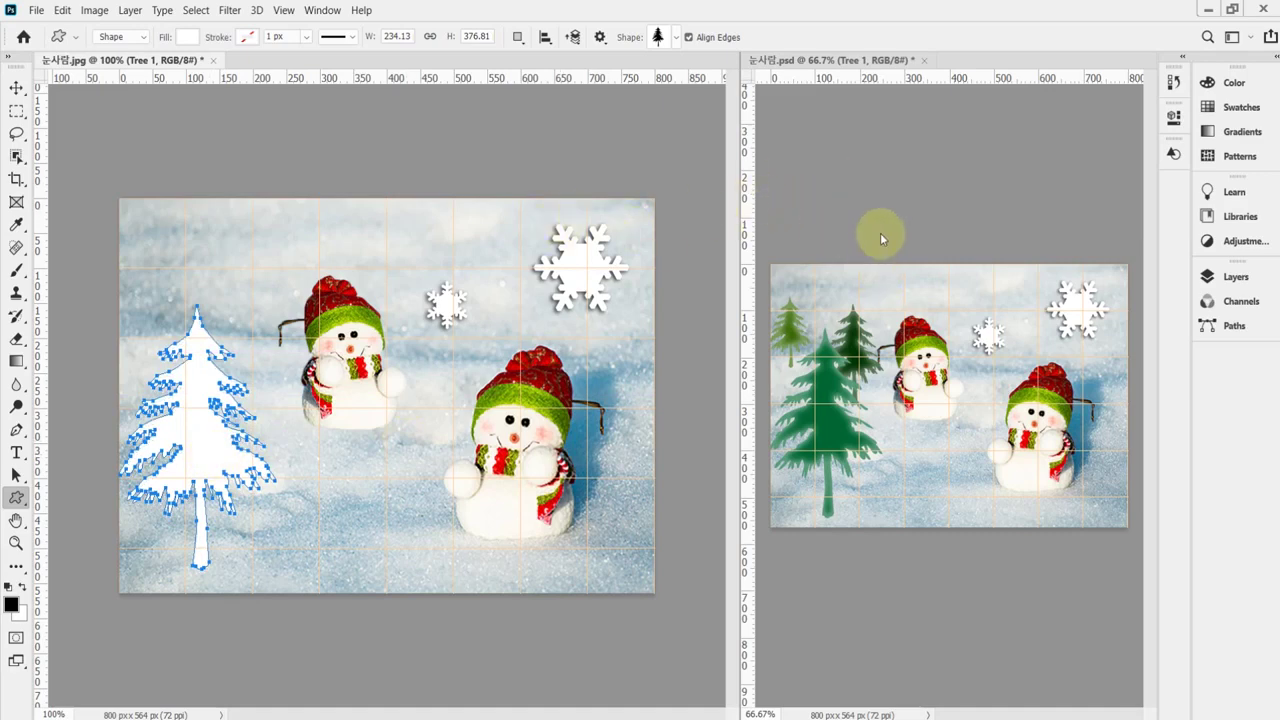
Set the new tree shape's fill colour to 006633, re-entering it in the short form 063.
{"action": "left_click", "coordinate": [1232, 280]}
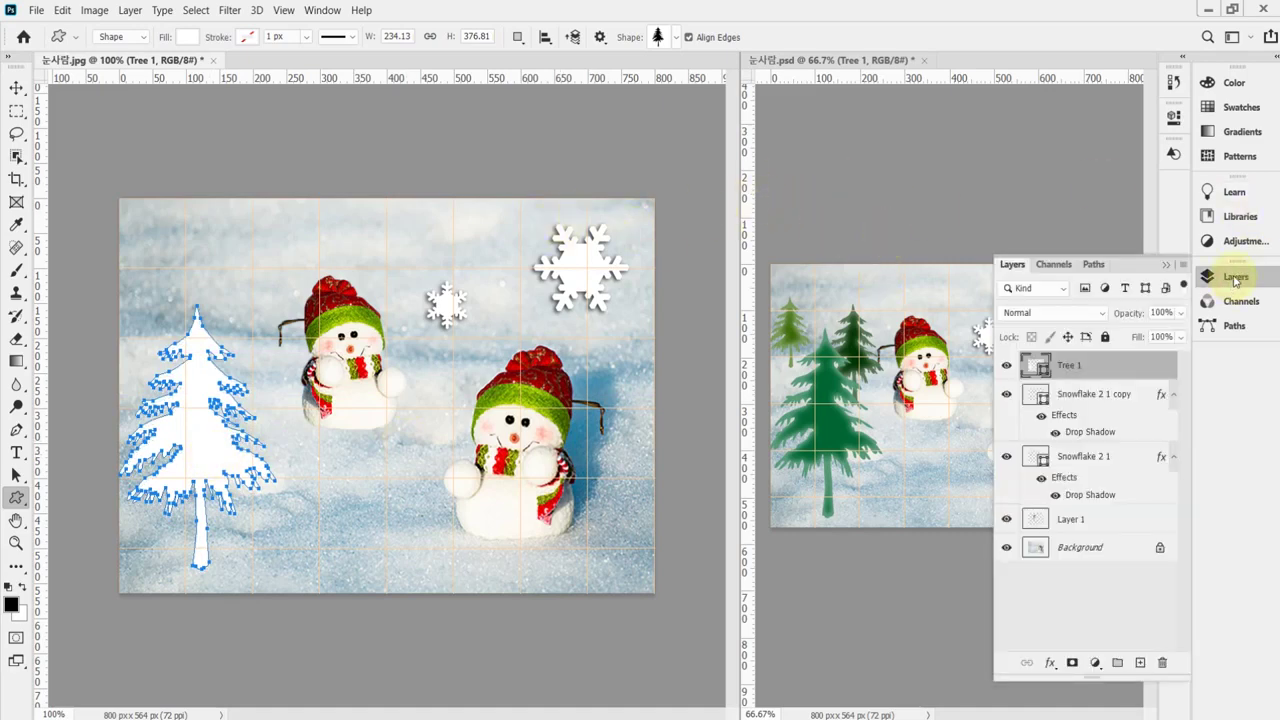
{"action": "double_click", "coordinate": [1042, 368]}
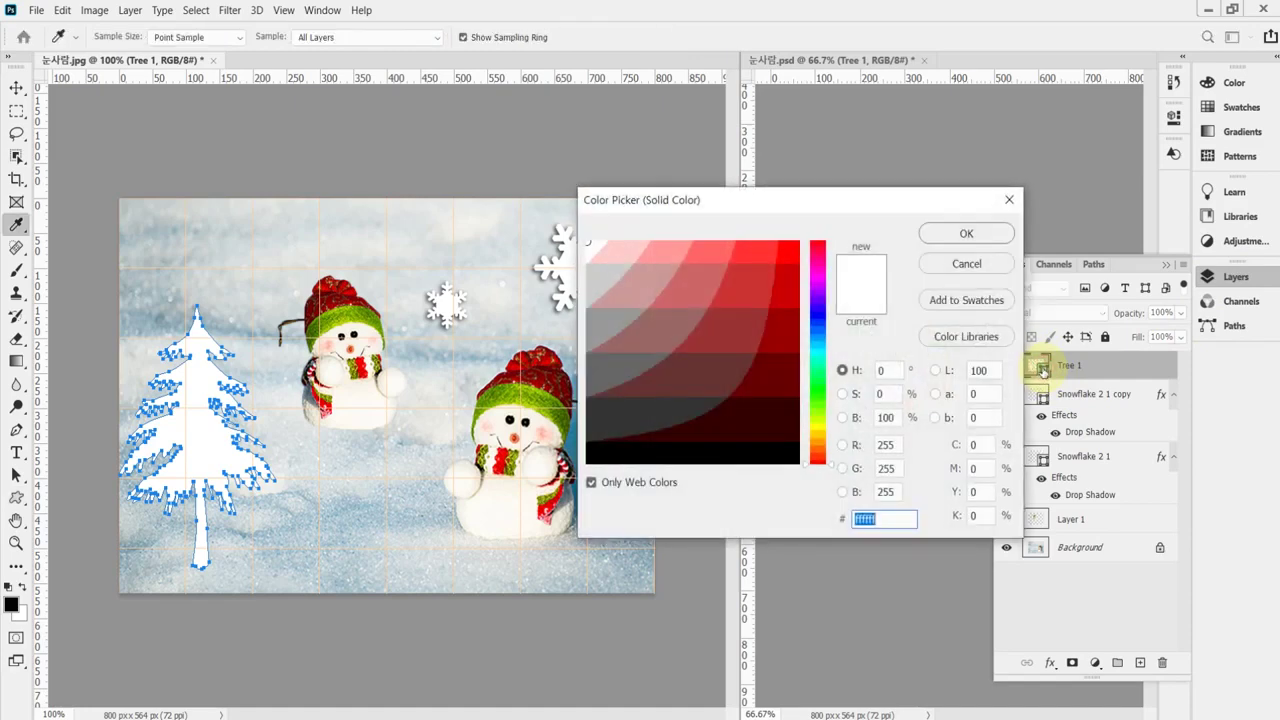
{"action": "left_click_drag", "start_coordinate": [877, 206], "coordinate": [811, 200]}
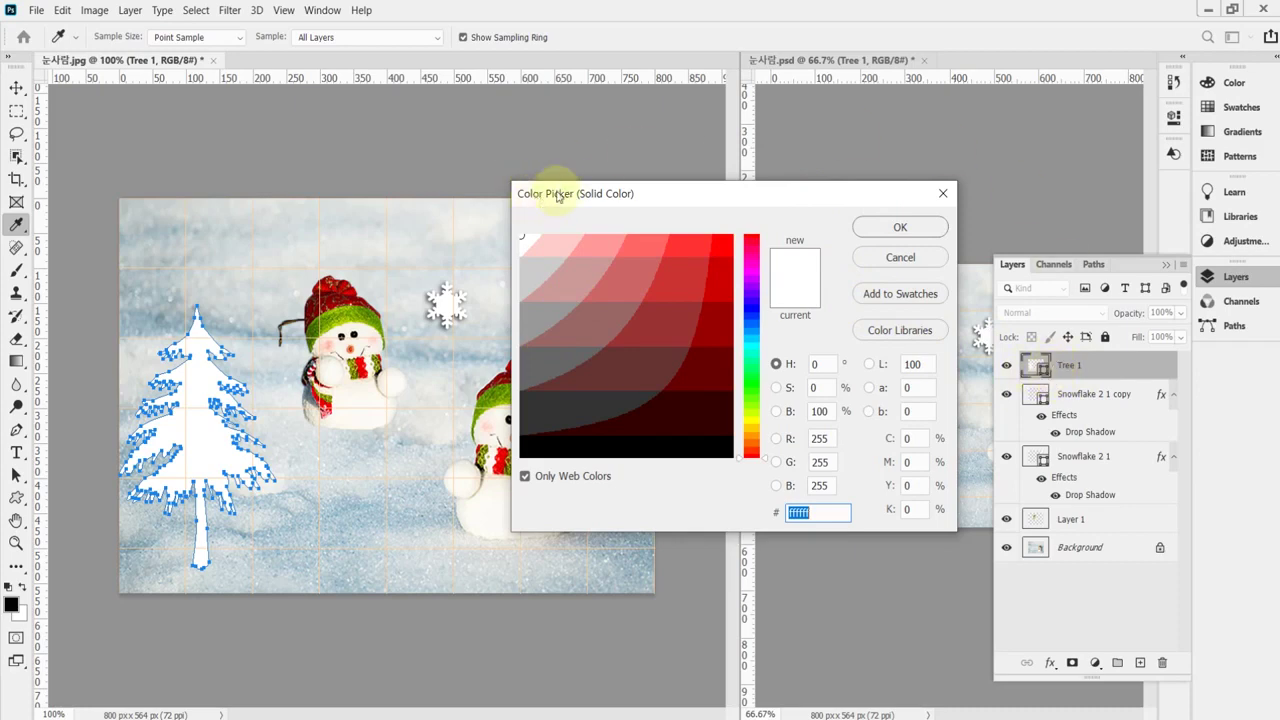
{"action": "type", "text": "006633"}
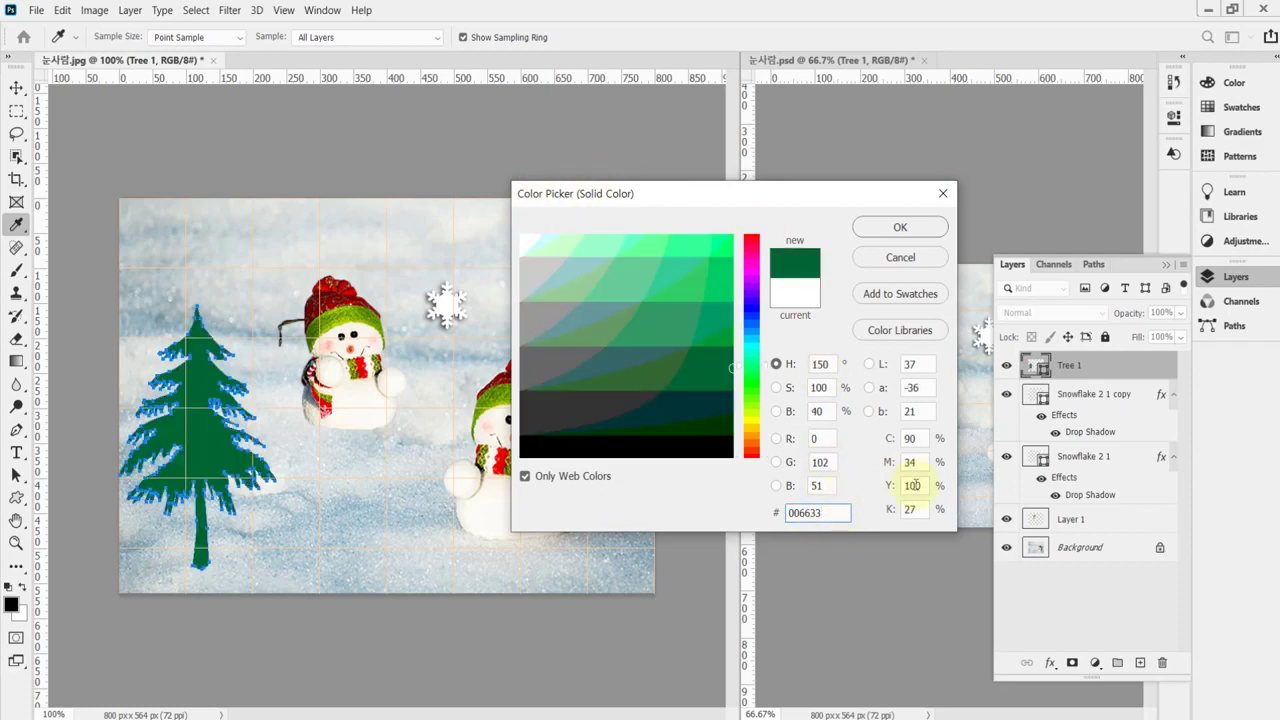
{"action": "left_click_drag", "start_coordinate": [748, 203], "coordinate": [675, 56]}
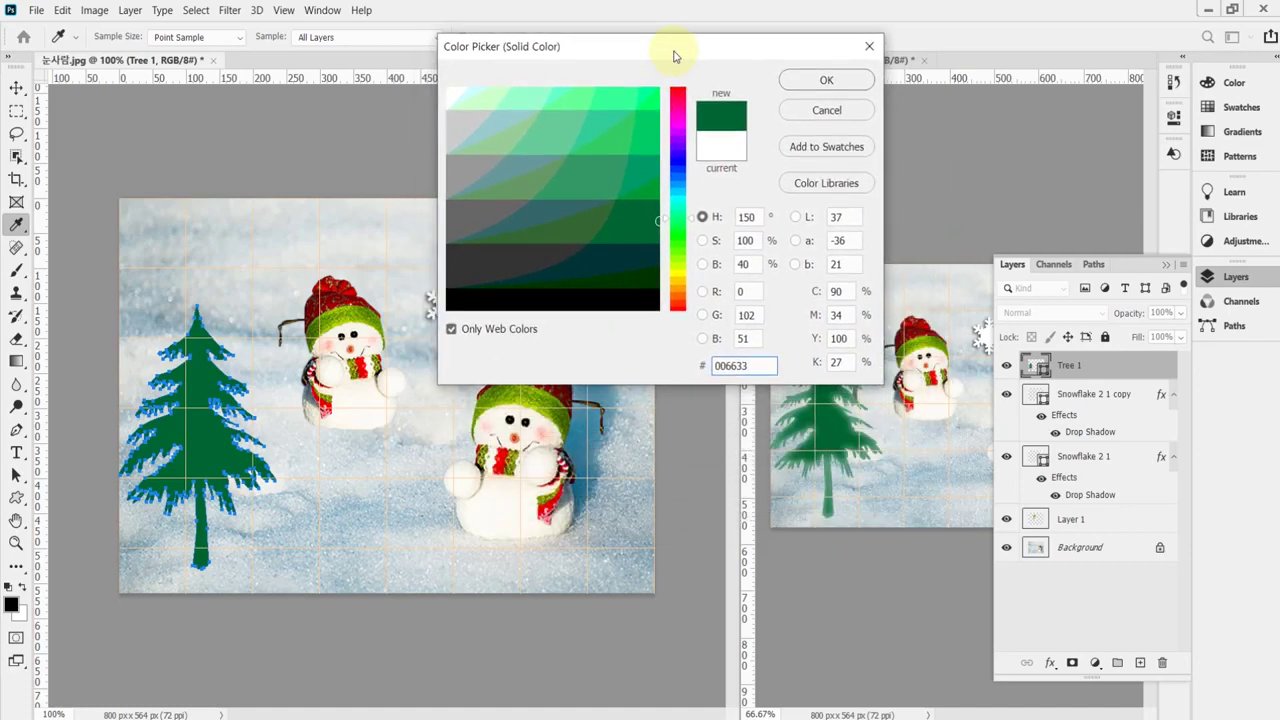
{"action": "left_click", "coordinate": [771, 366]}
{"action": "left_click_drag", "start_coordinate": [734, 366], "coordinate": [725, 366]}
{"action": "left_click", "coordinate": [748, 366]}
{"action": "double_click", "coordinate": [748, 366]}
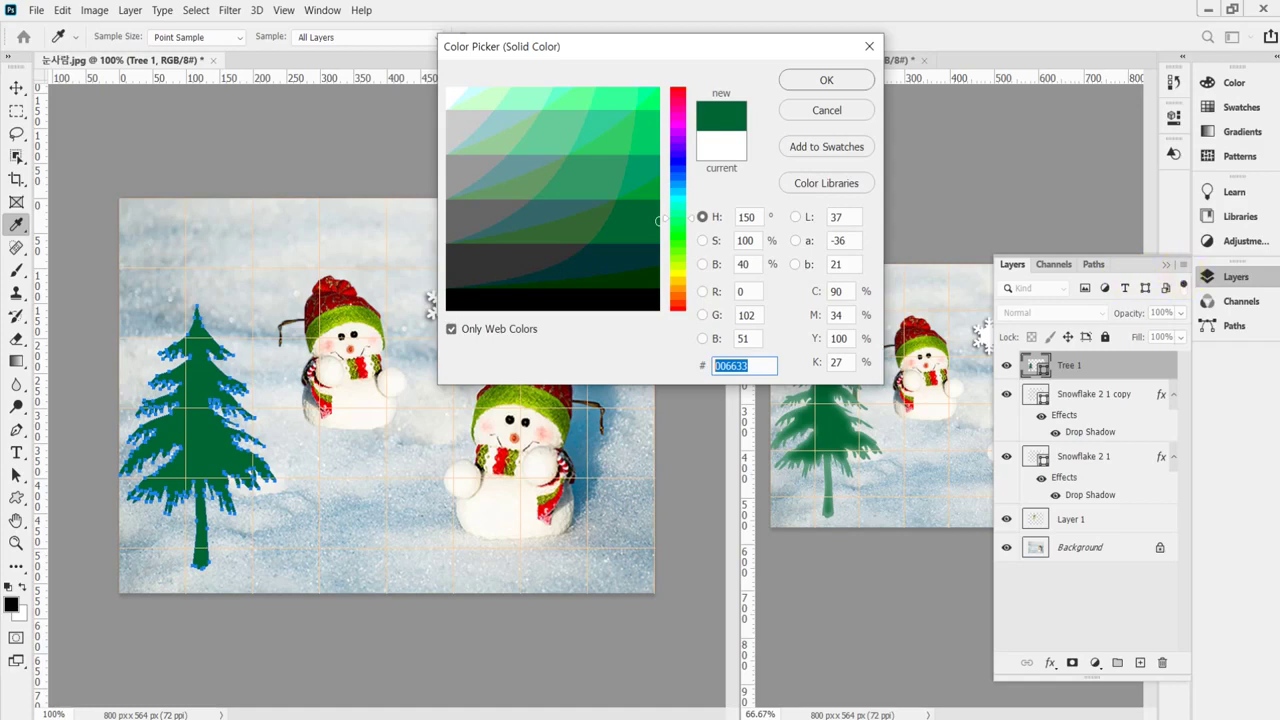
{"action": "type", "text": "063"}
{"action": "key", "text": "Return"}
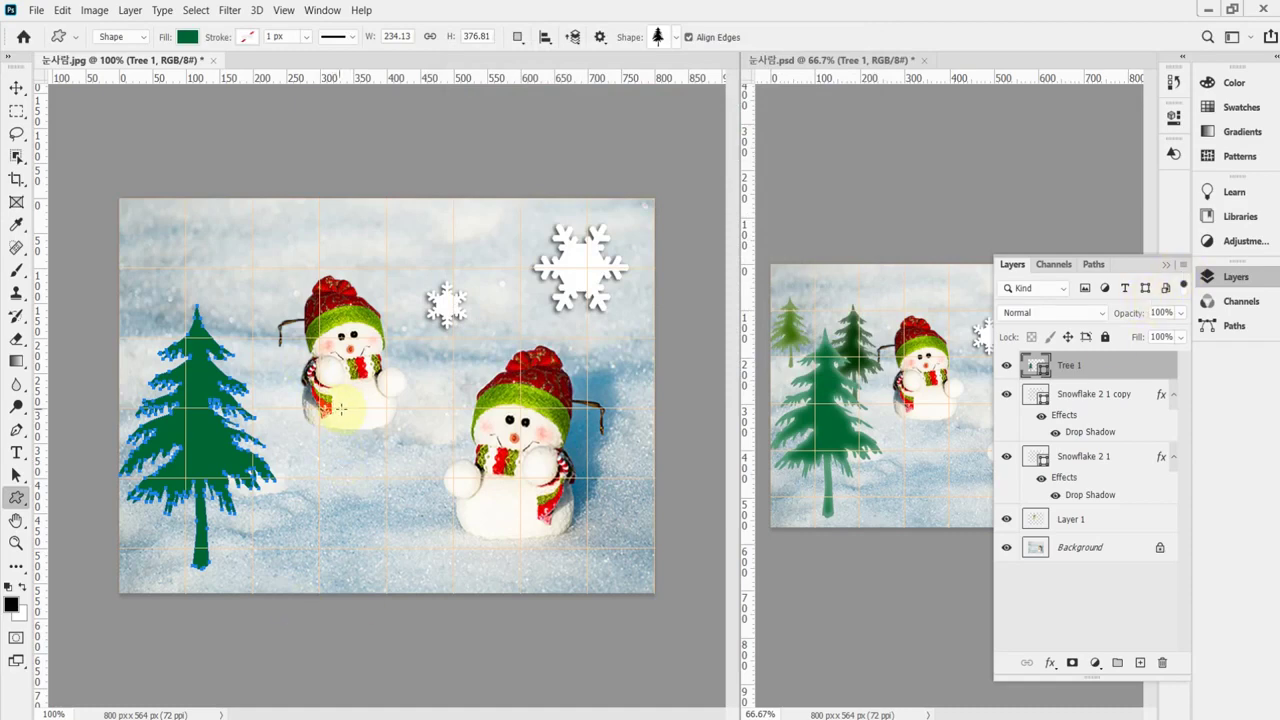
Examine the Inner Glow opacity, size and colour settings of the large tree's layer in 눈사람.psd.
{"action": "left_click", "coordinate": [838, 444]}
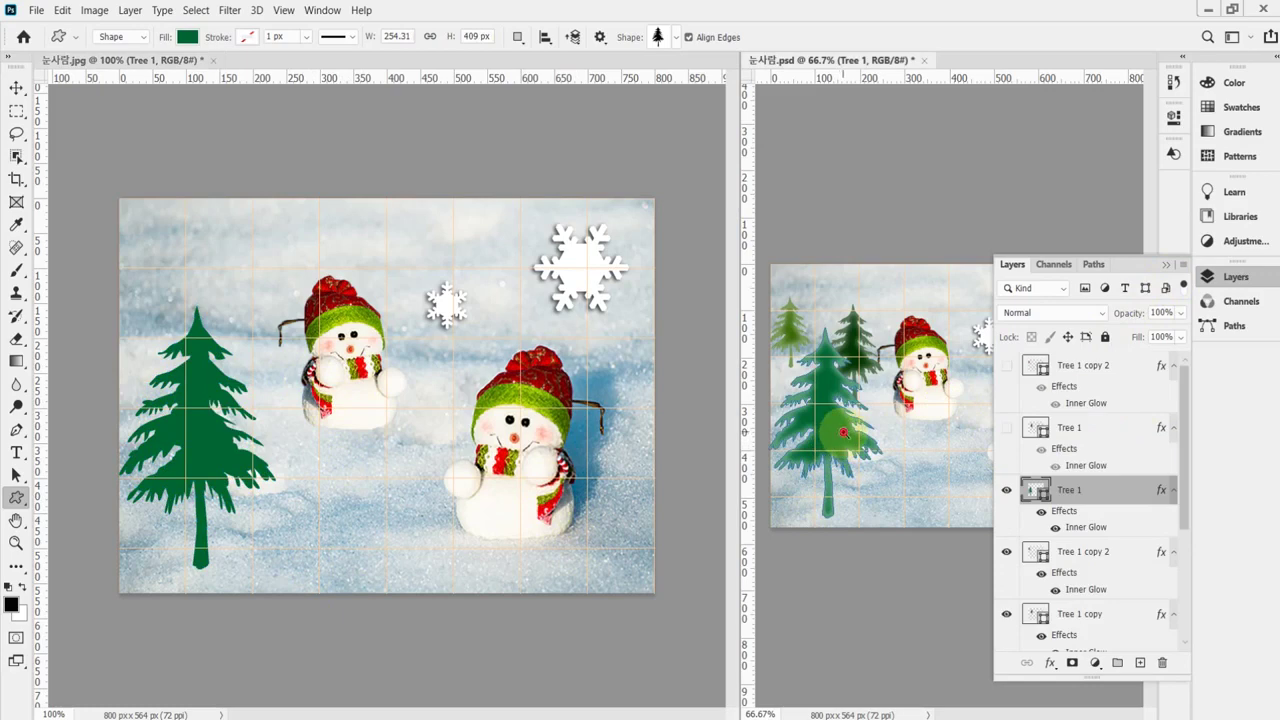
{"action": "scroll", "coordinate": [845, 435], "scroll_direction": "up", "scroll_amount": 1}
{"action": "scroll", "coordinate": [861, 440], "scroll_direction": "up", "scroll_amount": 3}
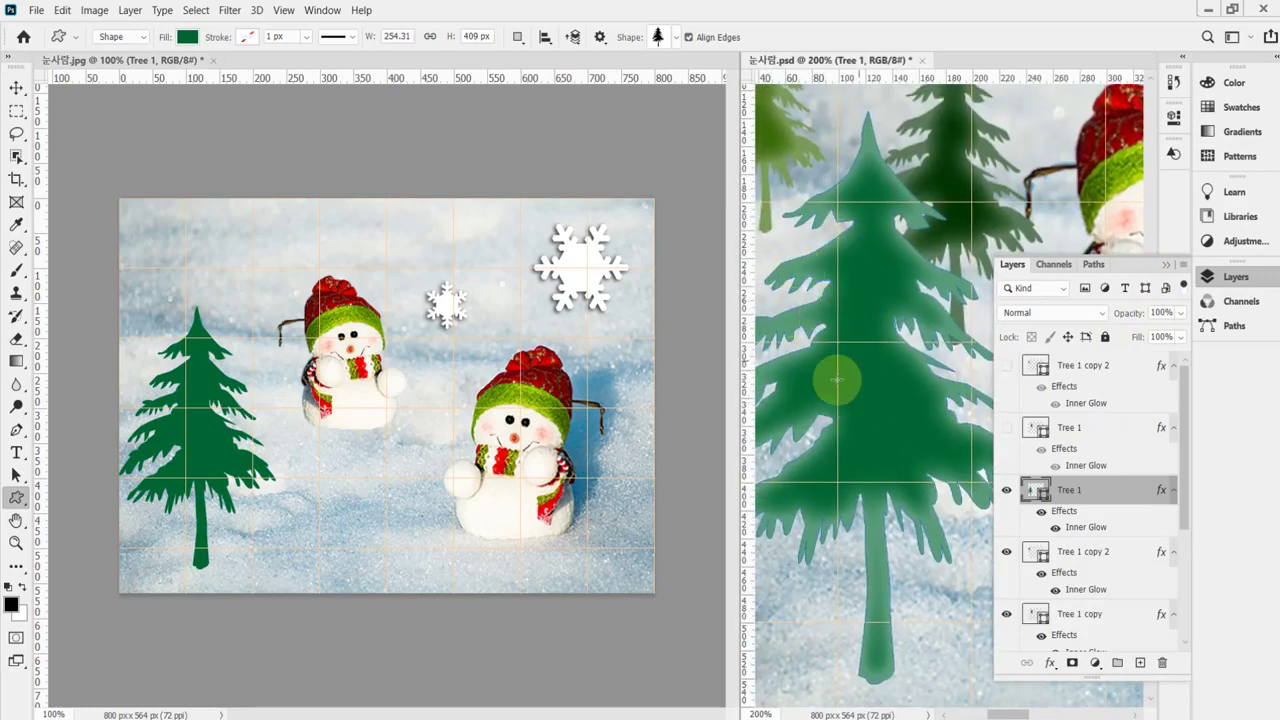
{"action": "double_click", "coordinate": [1084, 530]}
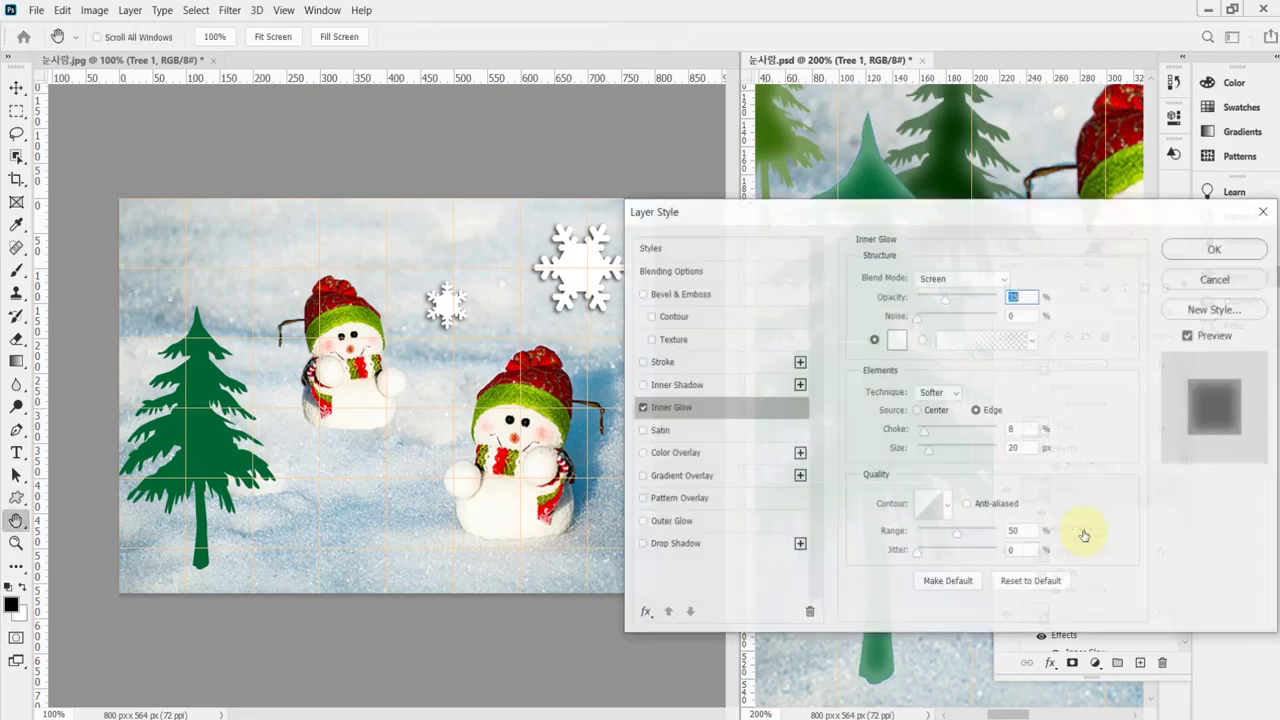
{"action": "double_click", "coordinate": [1025, 297]}
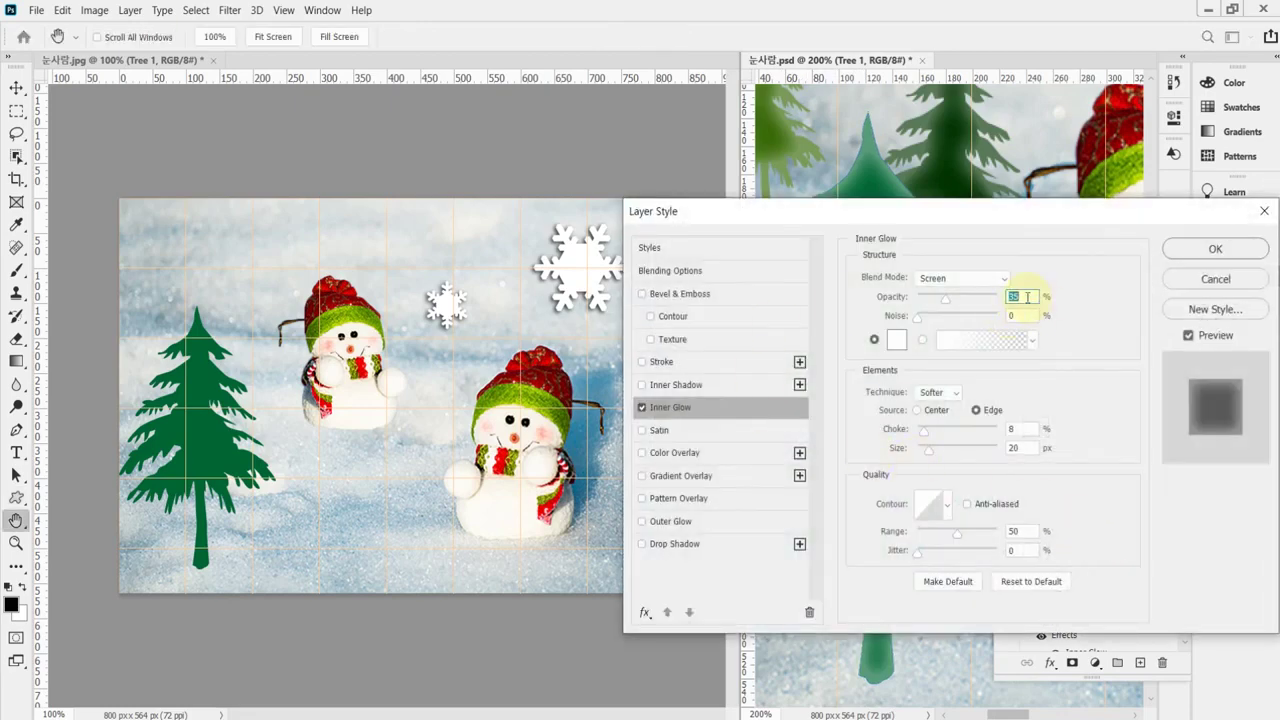
{"action": "left_click", "coordinate": [1010, 297]}
{"action": "left_click", "coordinate": [1030, 297]}
{"action": "left_click_drag", "start_coordinate": [1000, 293], "coordinate": [1071, 314]}
{"action": "left_click", "coordinate": [1031, 452]}
{"action": "left_click", "coordinate": [897, 345]}
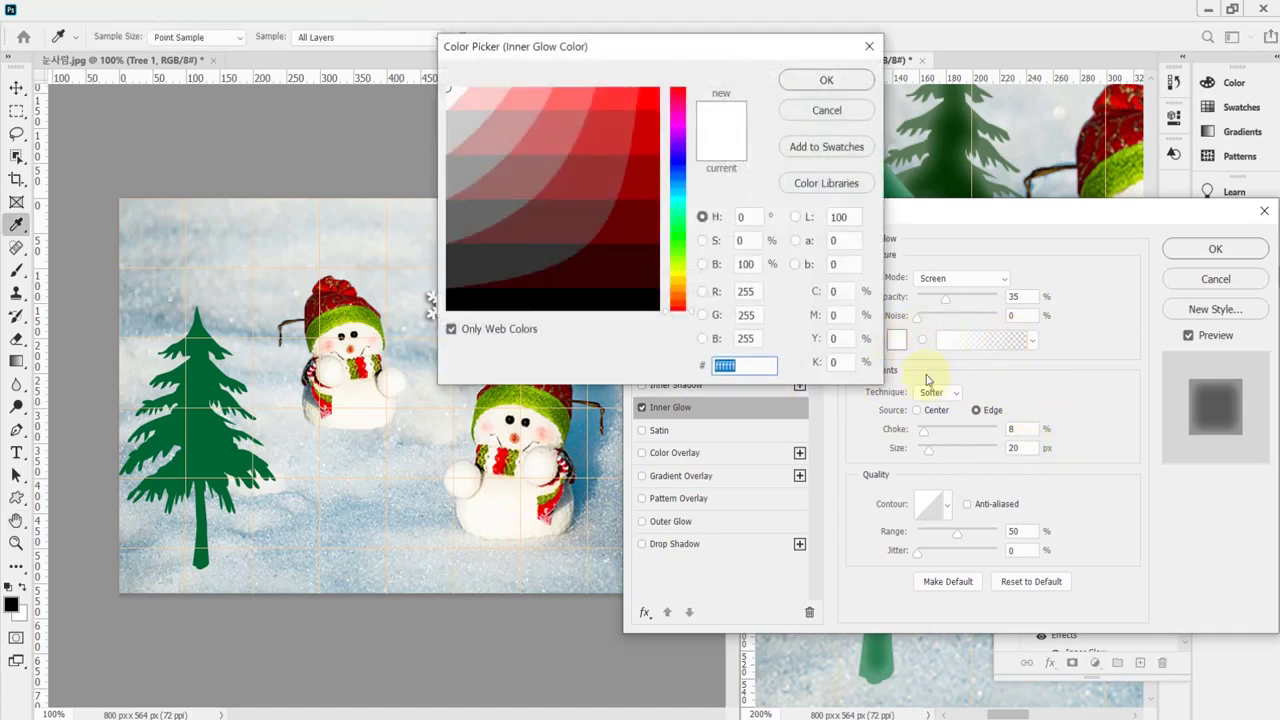
{"action": "left_click_drag", "start_coordinate": [732, 46], "coordinate": [660, 40]}
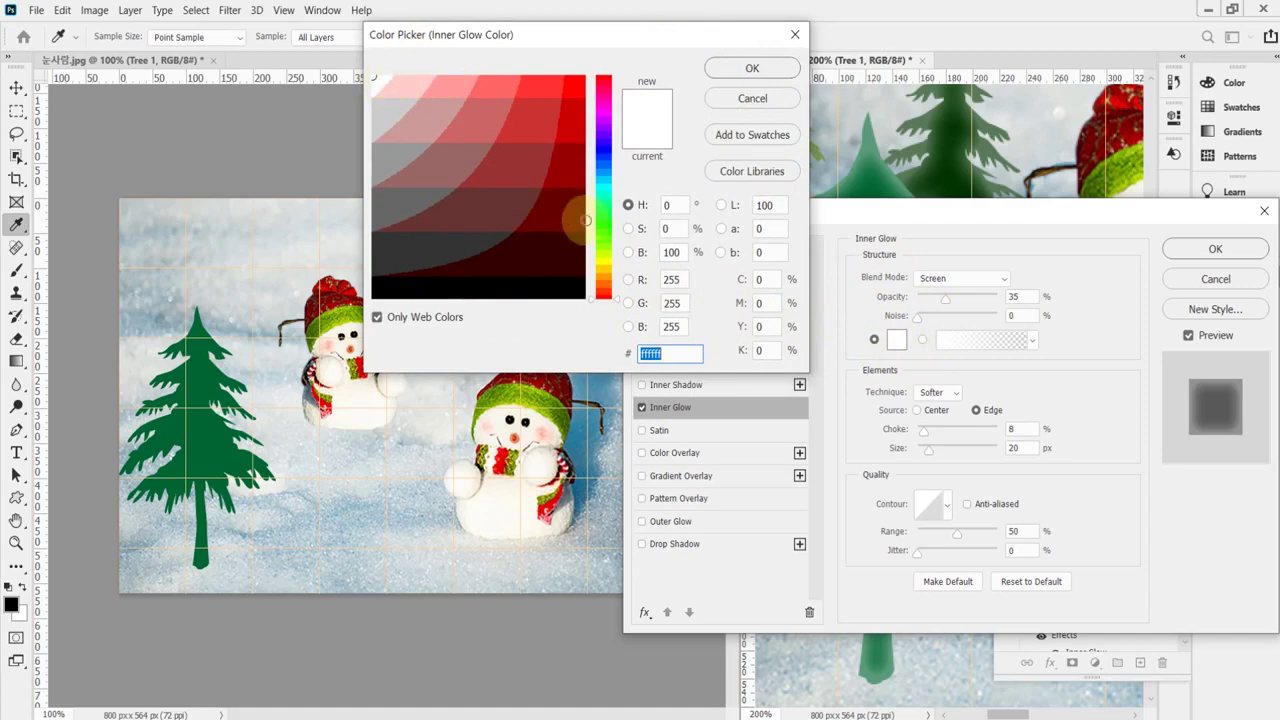
{"action": "left_click", "coordinate": [604, 262]}
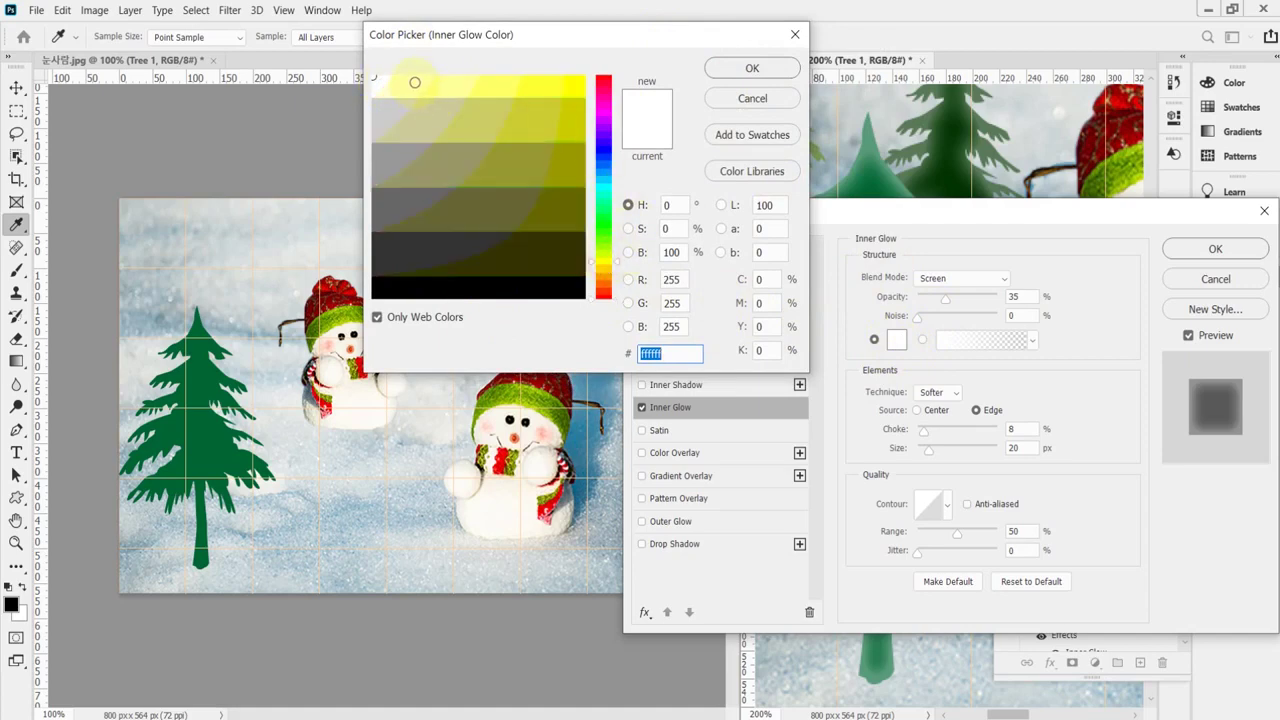
{"action": "mouse_move", "coordinate": [416, 81]}
{"action": "left_mouse_down"}
{"action": "mouse_move", "coordinate": [506, 82]}
{"action": "mouse_move", "coordinate": [419, 79]}
{"action": "left_mouse_up"}
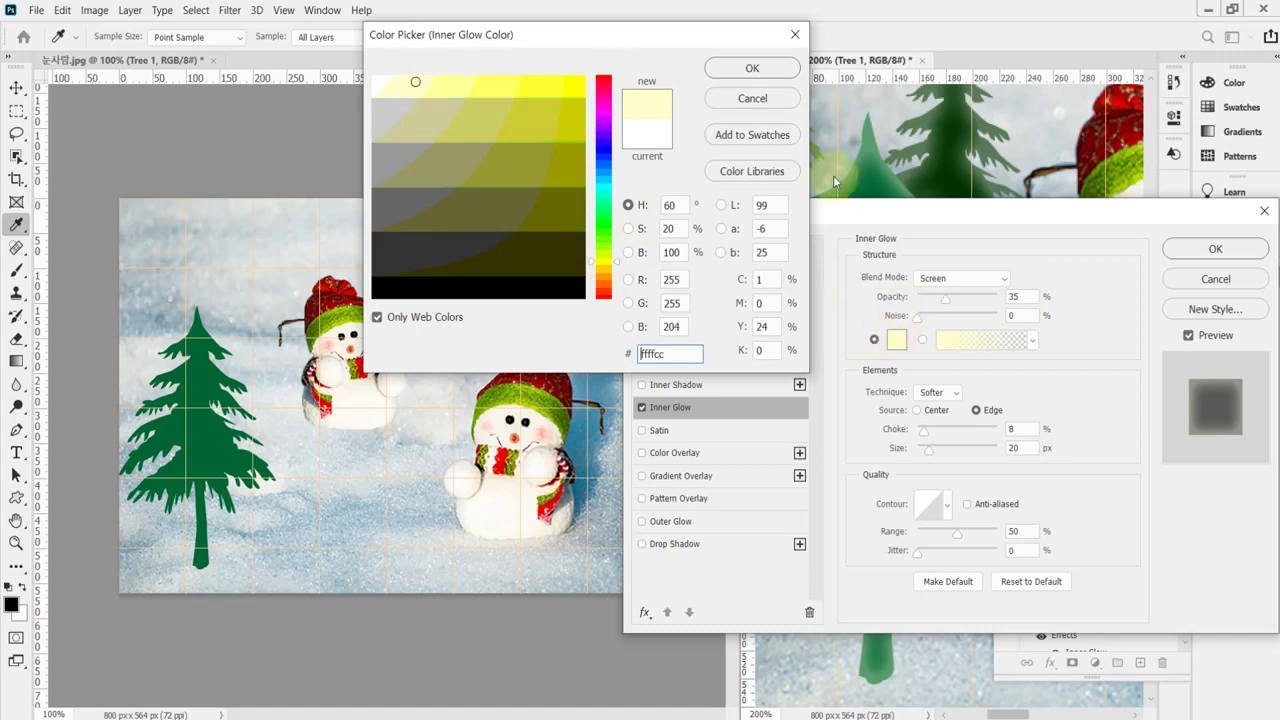
{"action": "left_click", "coordinate": [750, 97]}
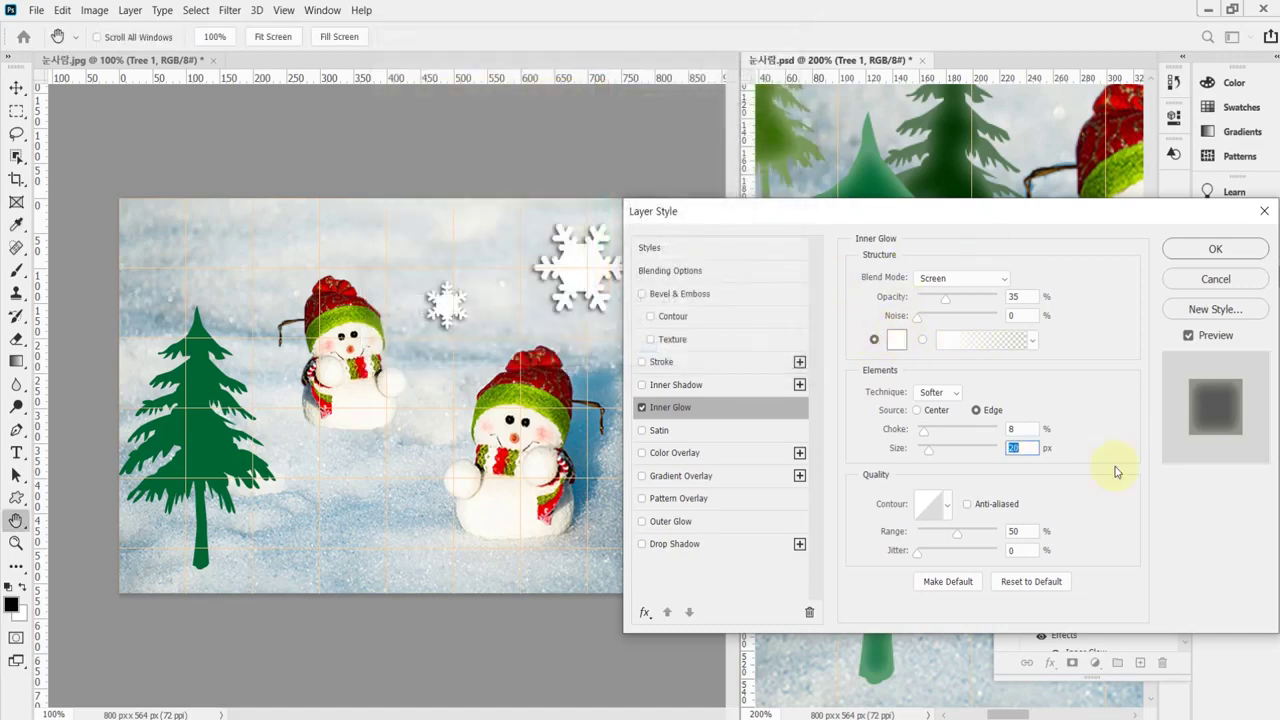
{"action": "left_click", "coordinate": [1197, 253]}
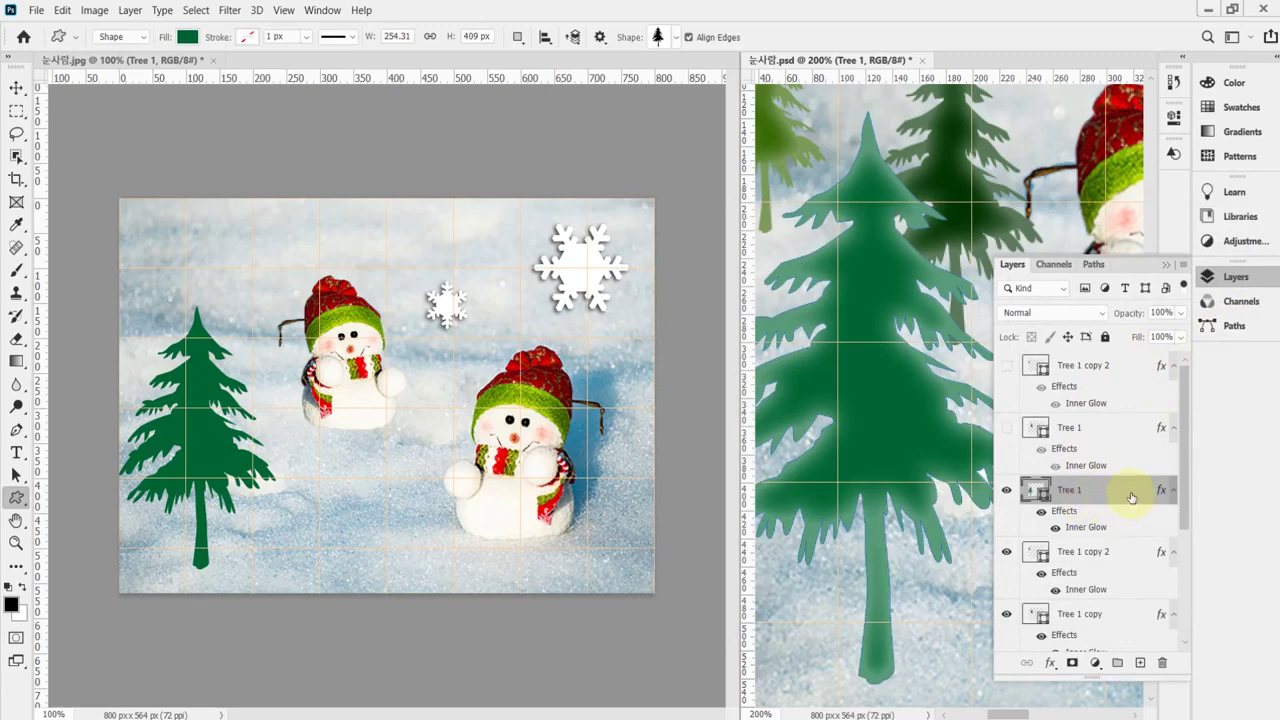
Copy the layer style of the large tree's layer in 눈사람.psd.
{"action": "right_click", "coordinate": [1133, 493]}
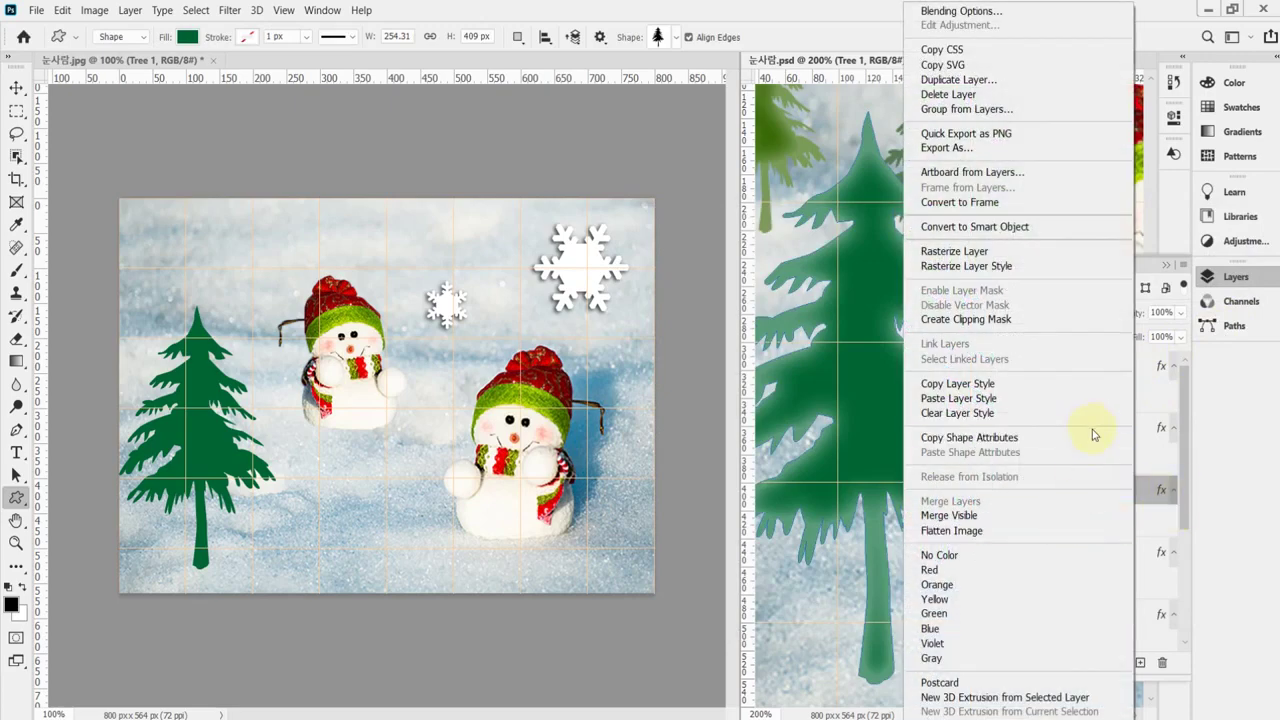
{"action": "left_click", "coordinate": [1097, 383]}
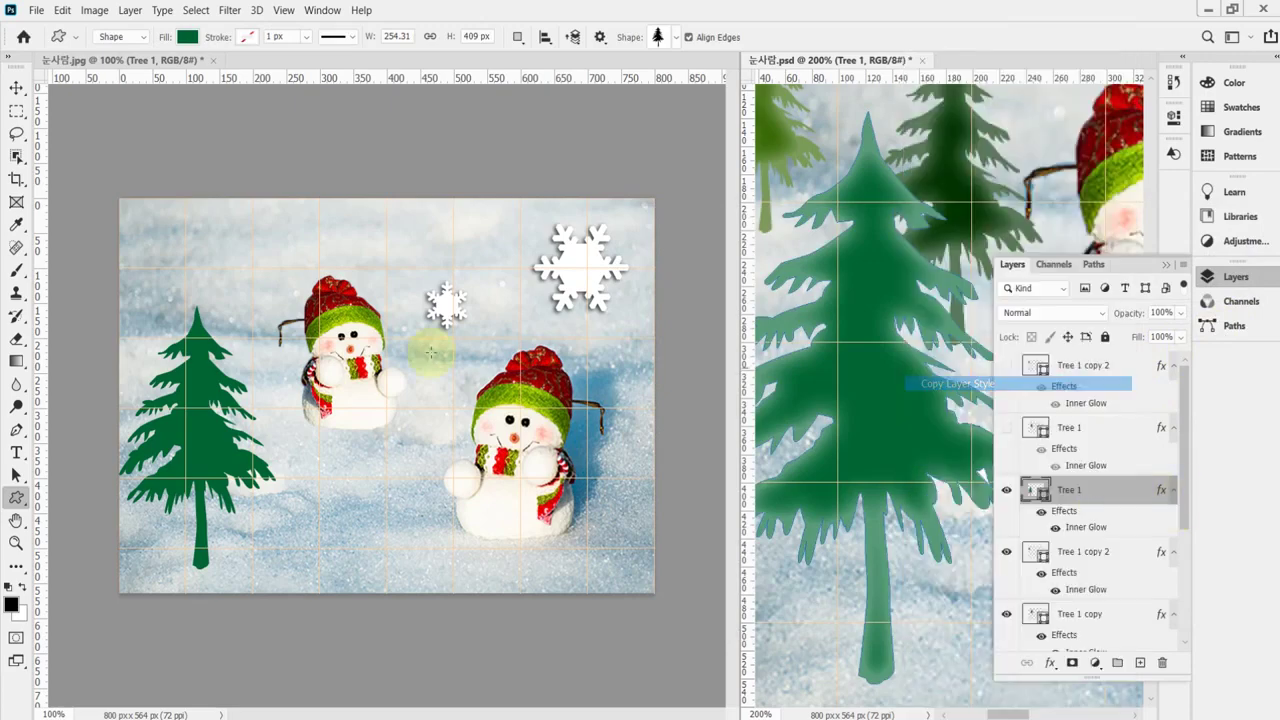
Try a white Inner Glow on the new tree layer in 눈사람.jpg with 35% opacity, 8% choke and 20 px size.
{"action": "left_click", "coordinate": [200, 448]}
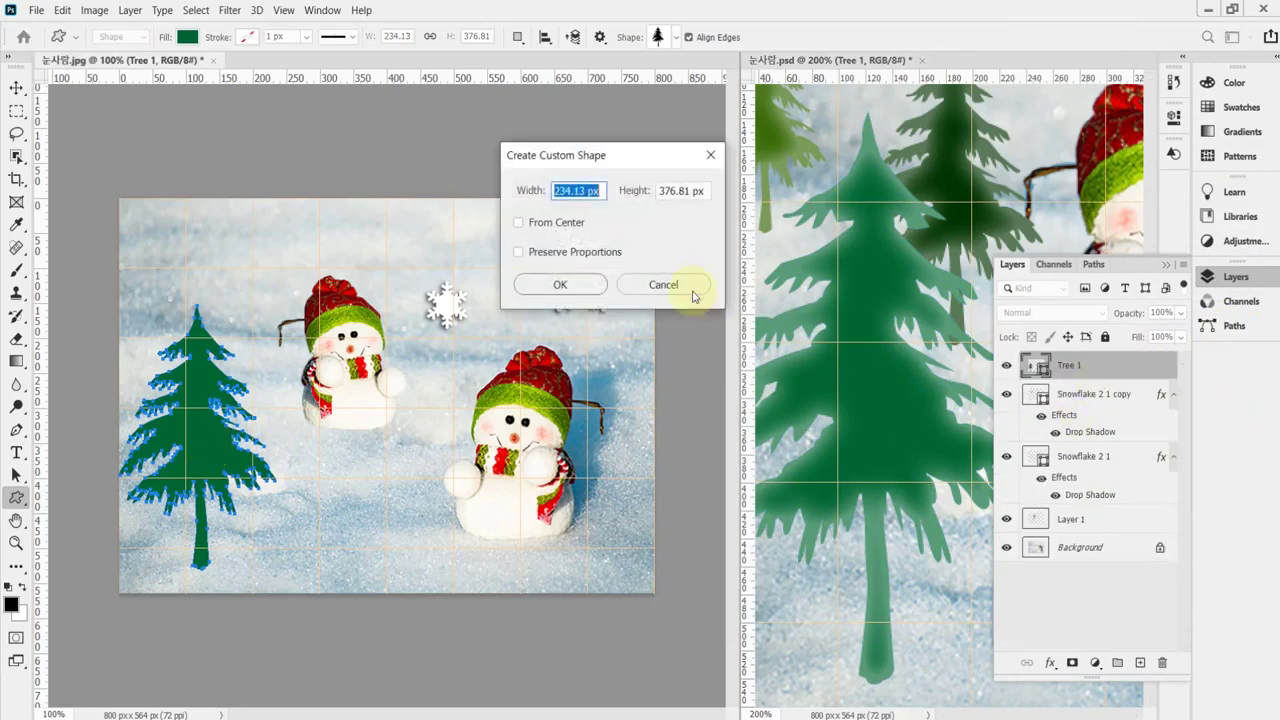
{"action": "left_click", "coordinate": [687, 287]}
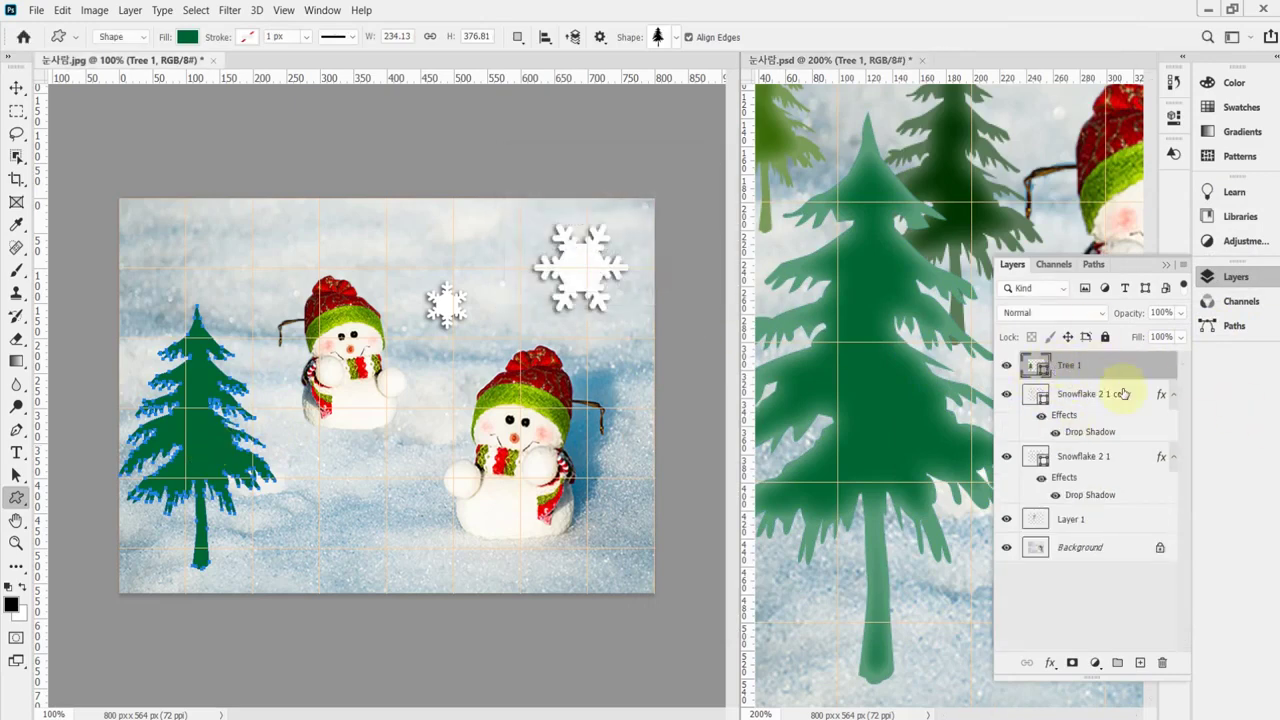
{"action": "left_click", "coordinate": [1050, 662]}
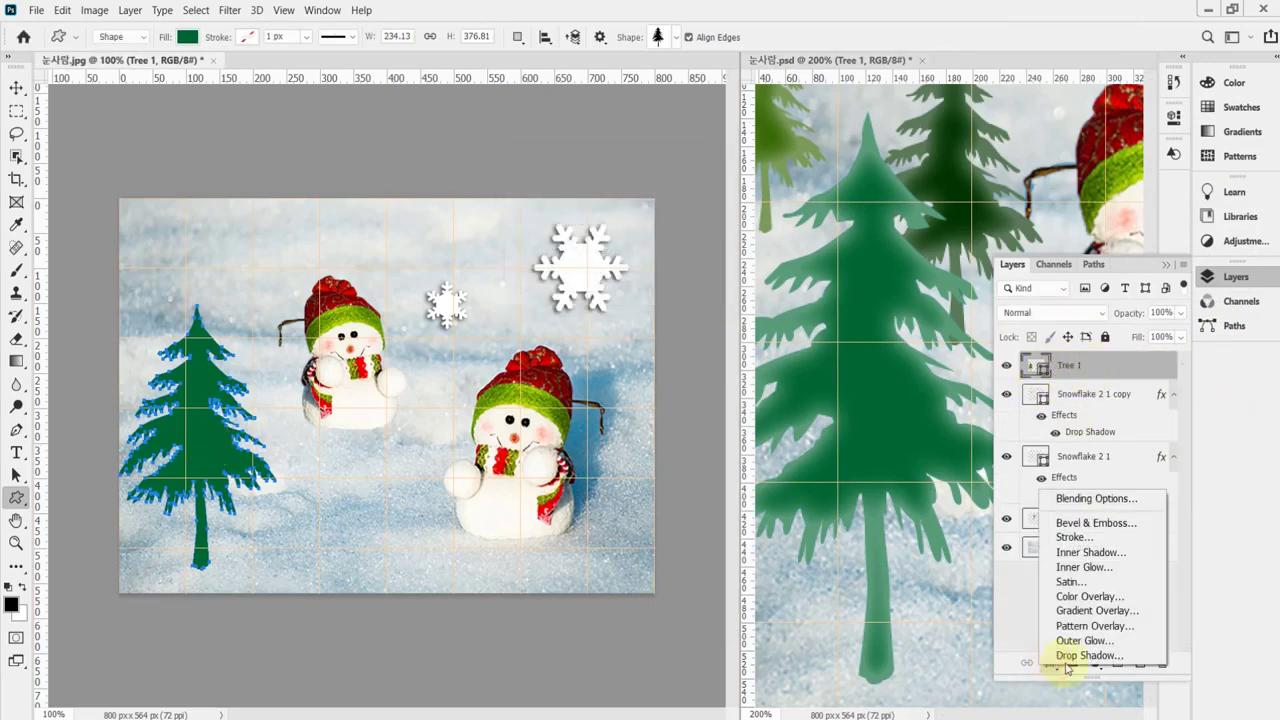
{"action": "key", "text": "Escape"}
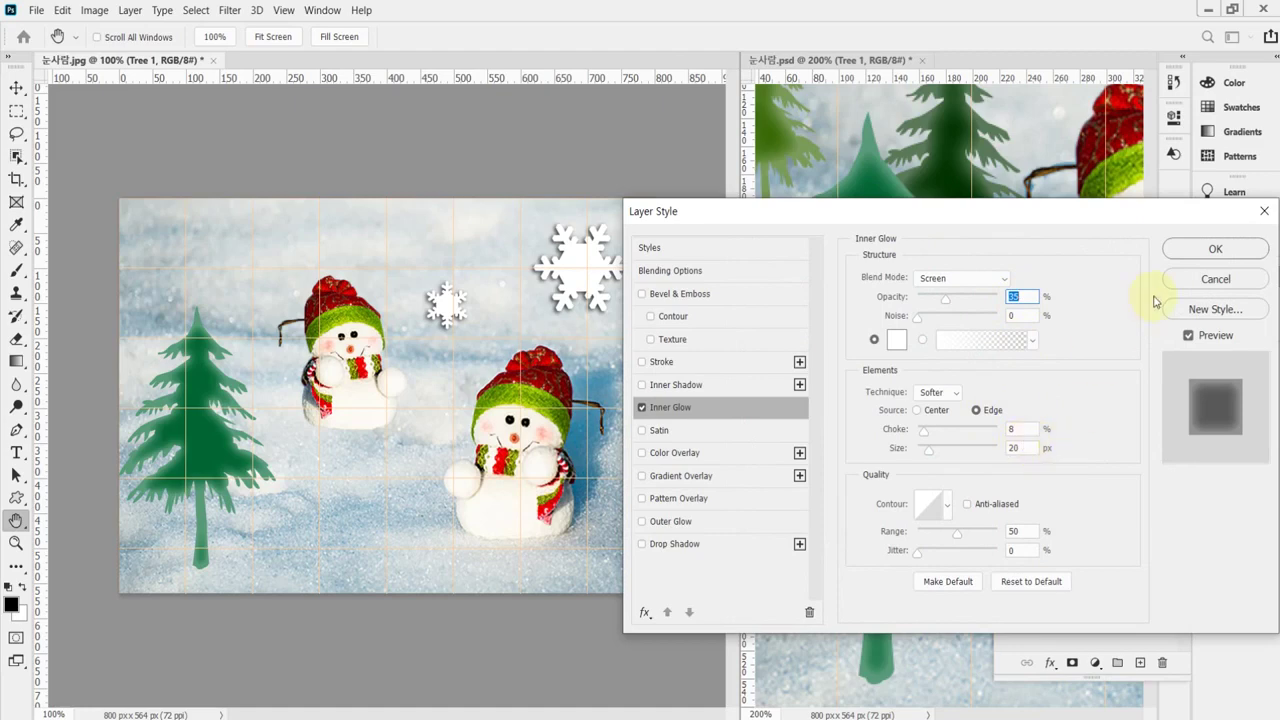
{"action": "left_click", "coordinate": [1057, 429]}
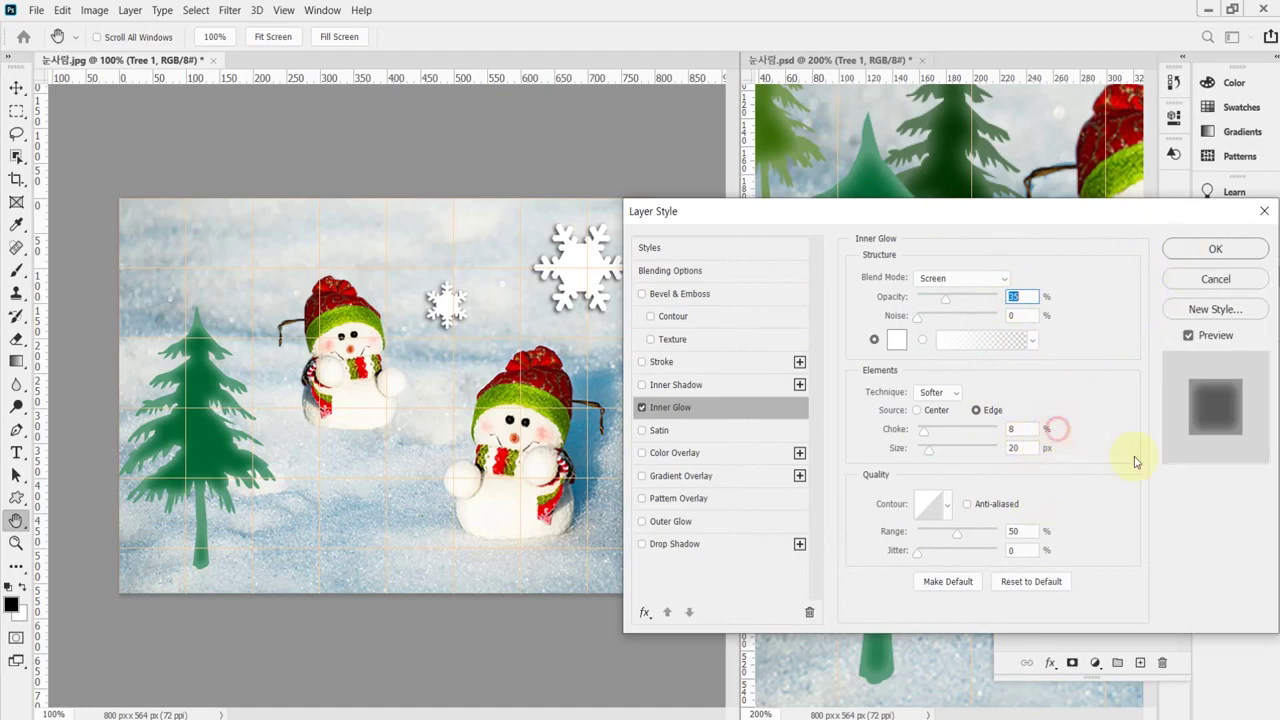
{"action": "left_click", "coordinate": [1022, 447]}
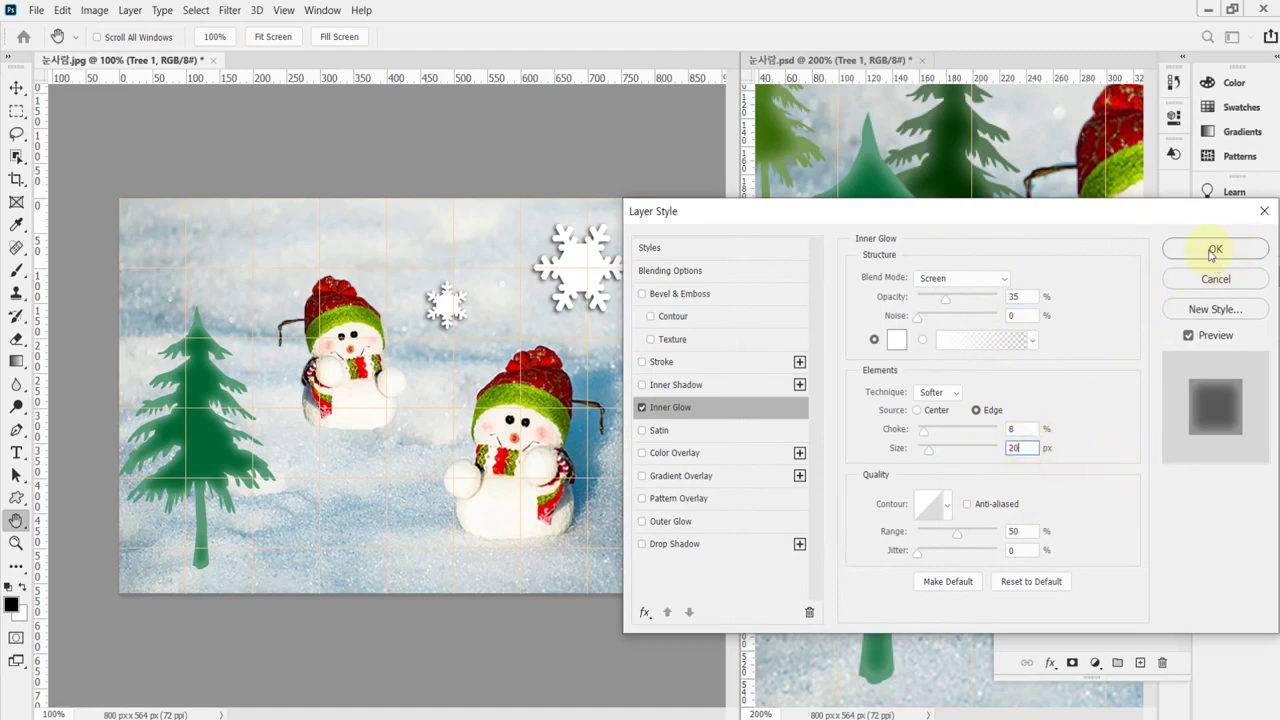
Compare the tree with and without the Inner Glow by toggling the layer style preview.
{"action": "left_click_drag", "start_coordinate": [1095, 213], "coordinate": [997, 241]}
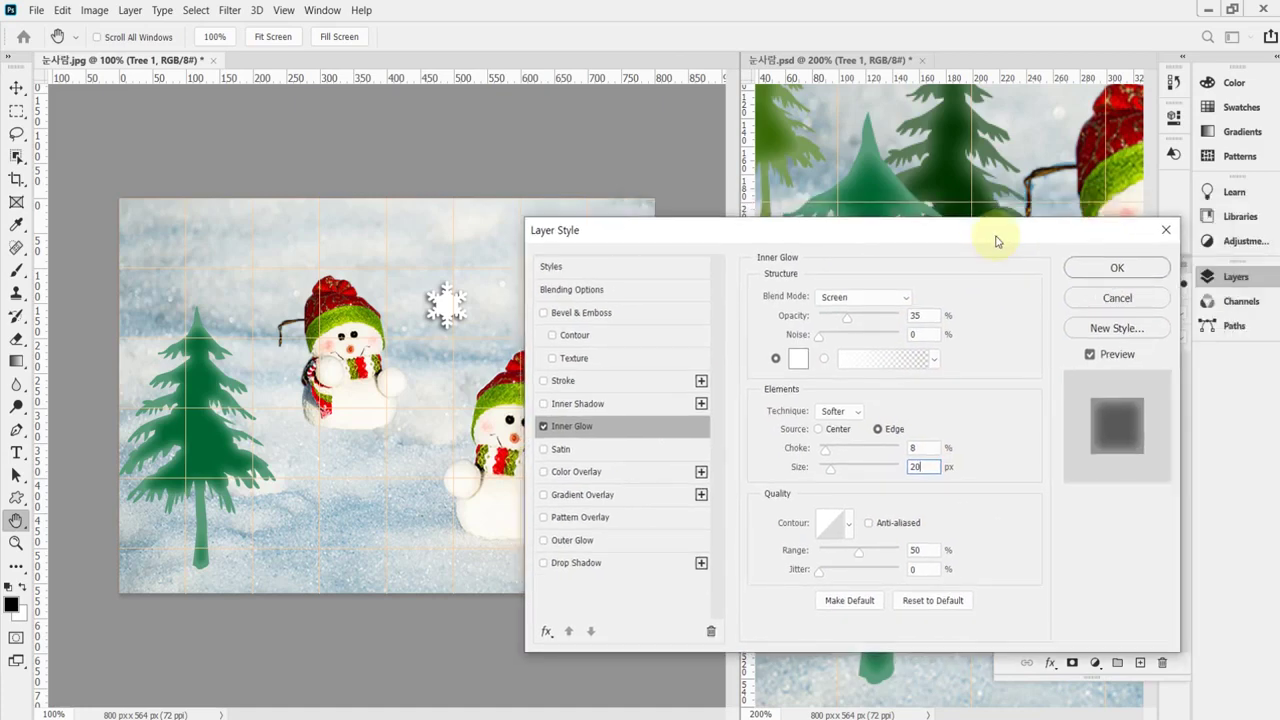
{"action": "left_click_drag", "start_coordinate": [996, 241], "coordinate": [1018, 289]}
{"action": "left_click", "coordinate": [1112, 407]}
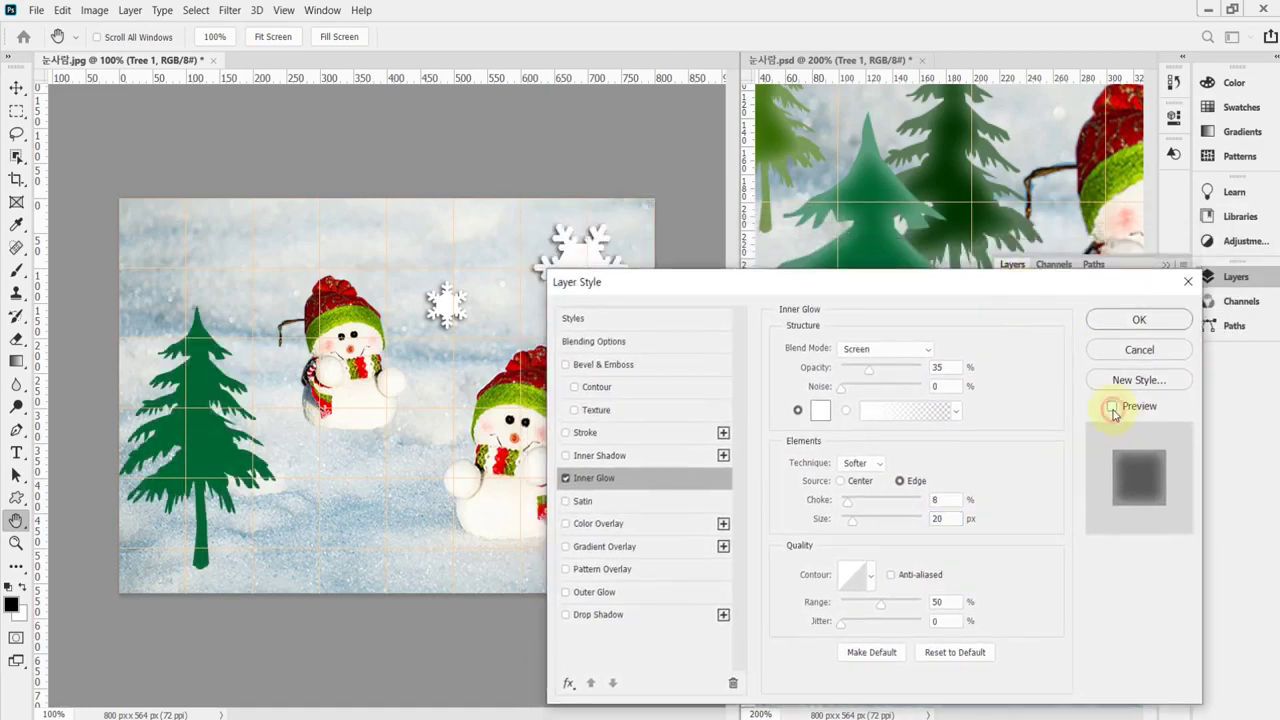
{"action": "left_click", "coordinate": [1112, 407]}
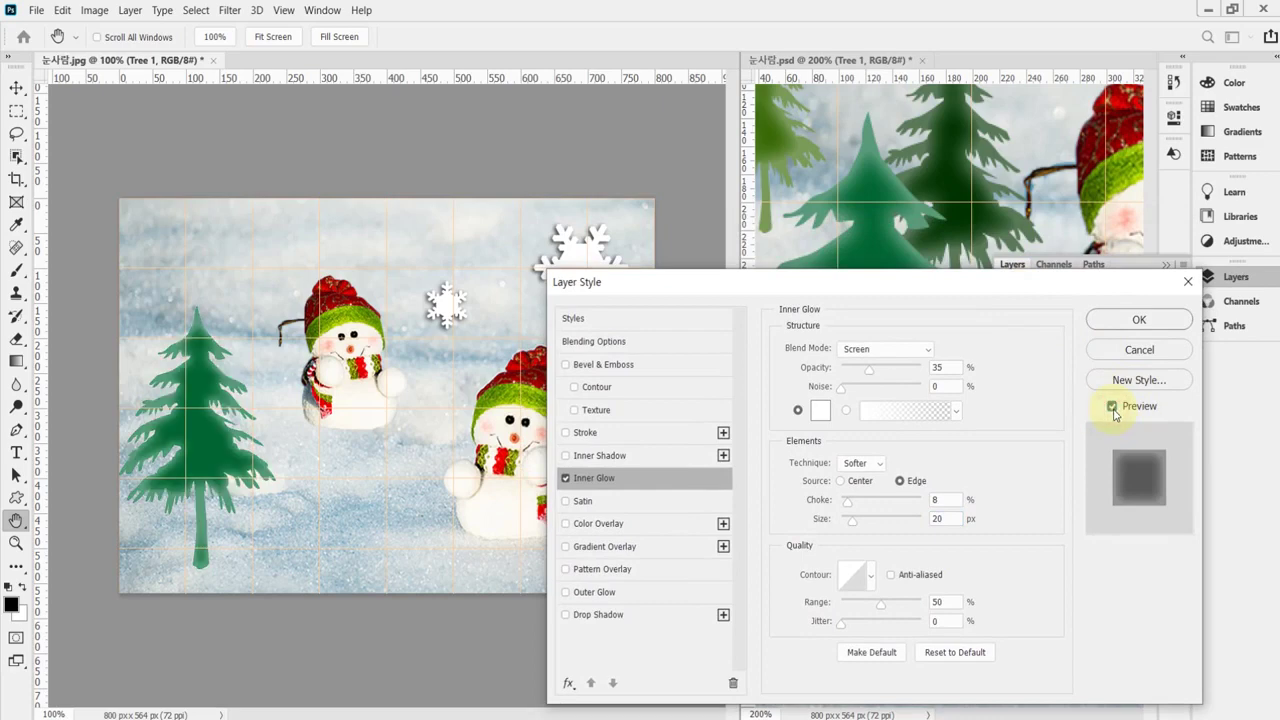
Recheck the Inner Glow opacity and choke settings, and undo the effect just applied to the tree.
{"action": "left_click", "coordinate": [948, 369]}
{"action": "left_click", "coordinate": [950, 501]}
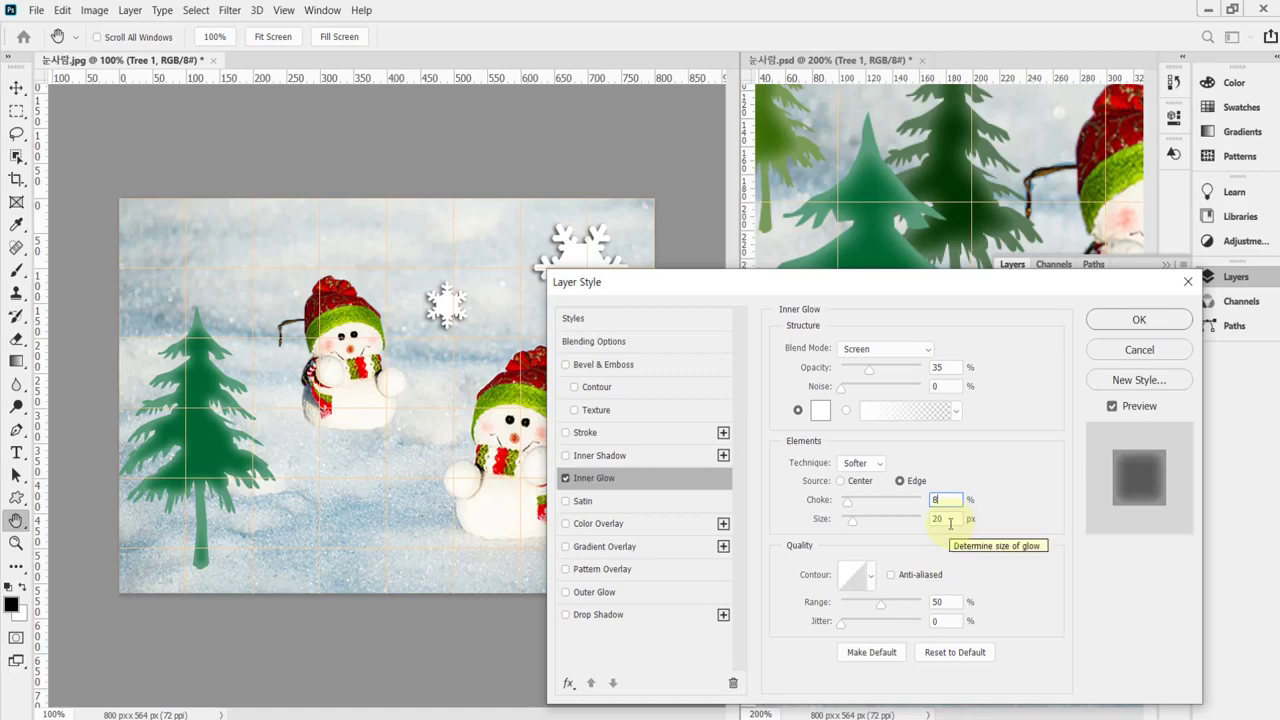
{"action": "key", "text": "Return"}
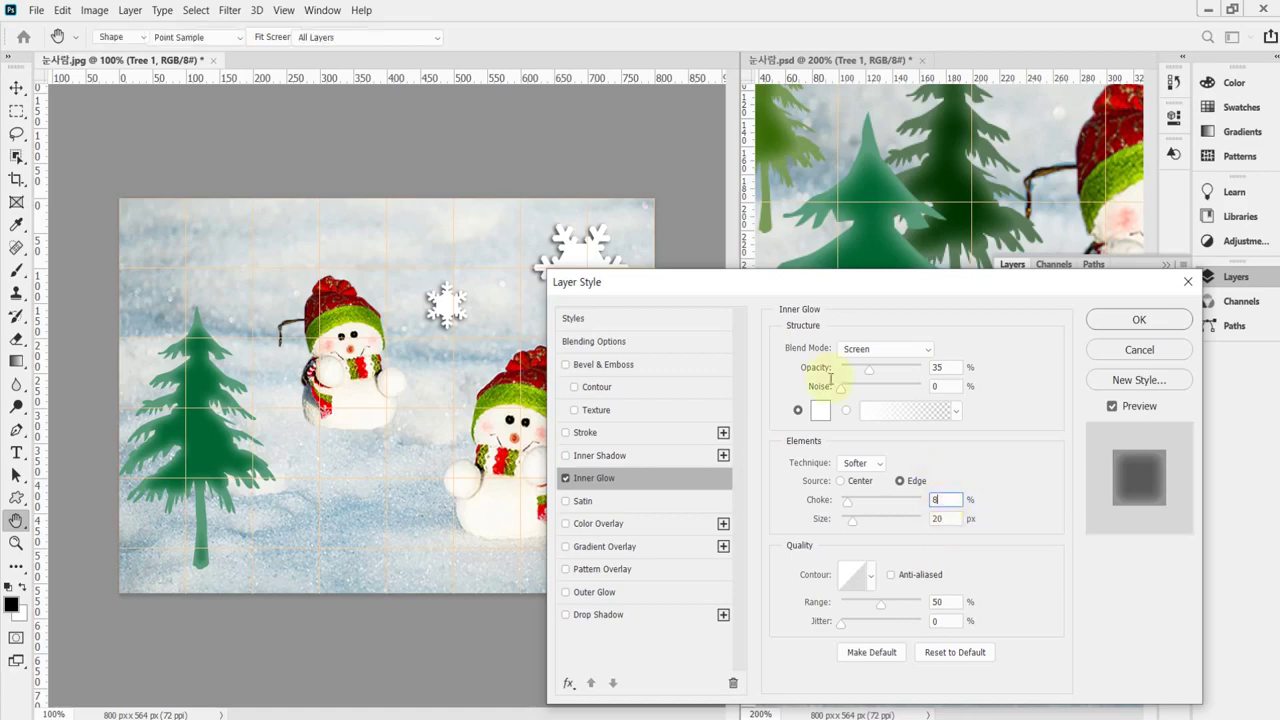
{"action": "key", "text": "ctrl+z"}
Paste the copied layer style onto the Tree 1 layer in 눈사람.jpg.
{"action": "right_click", "coordinate": [1120, 392]}
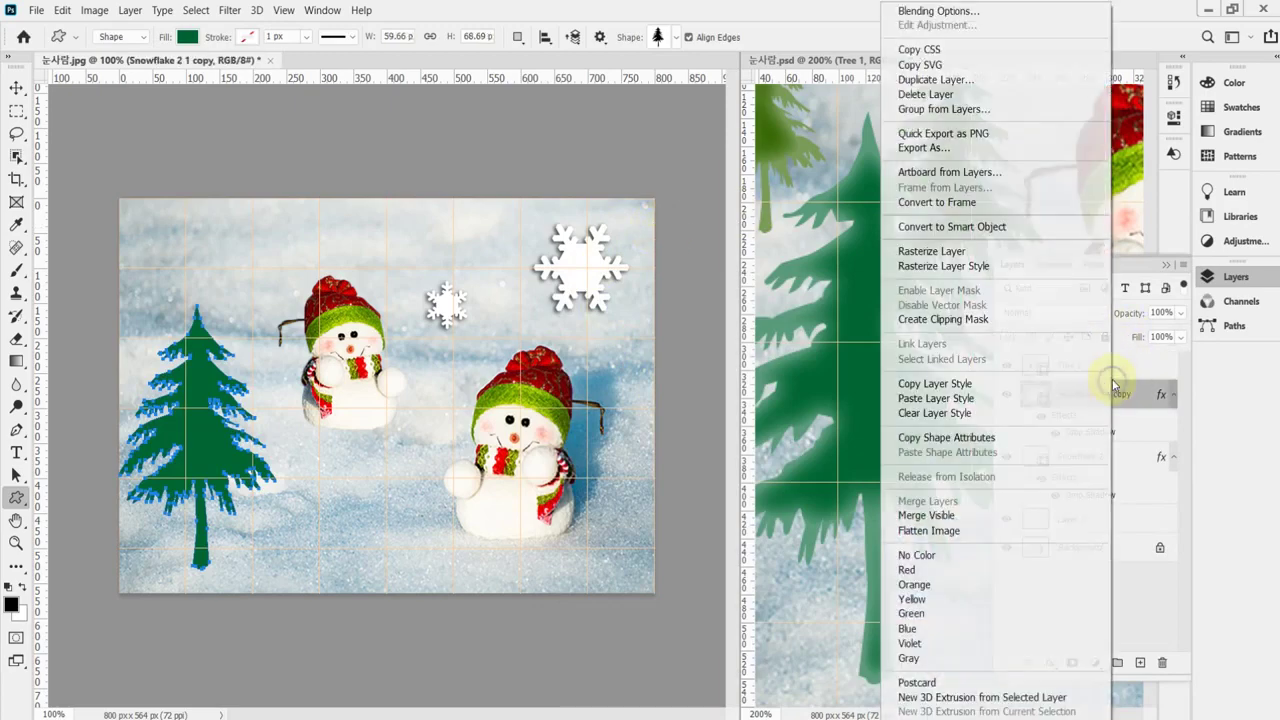
{"action": "left_click", "coordinate": [1115, 384]}
{"action": "right_click", "coordinate": [1125, 365]}
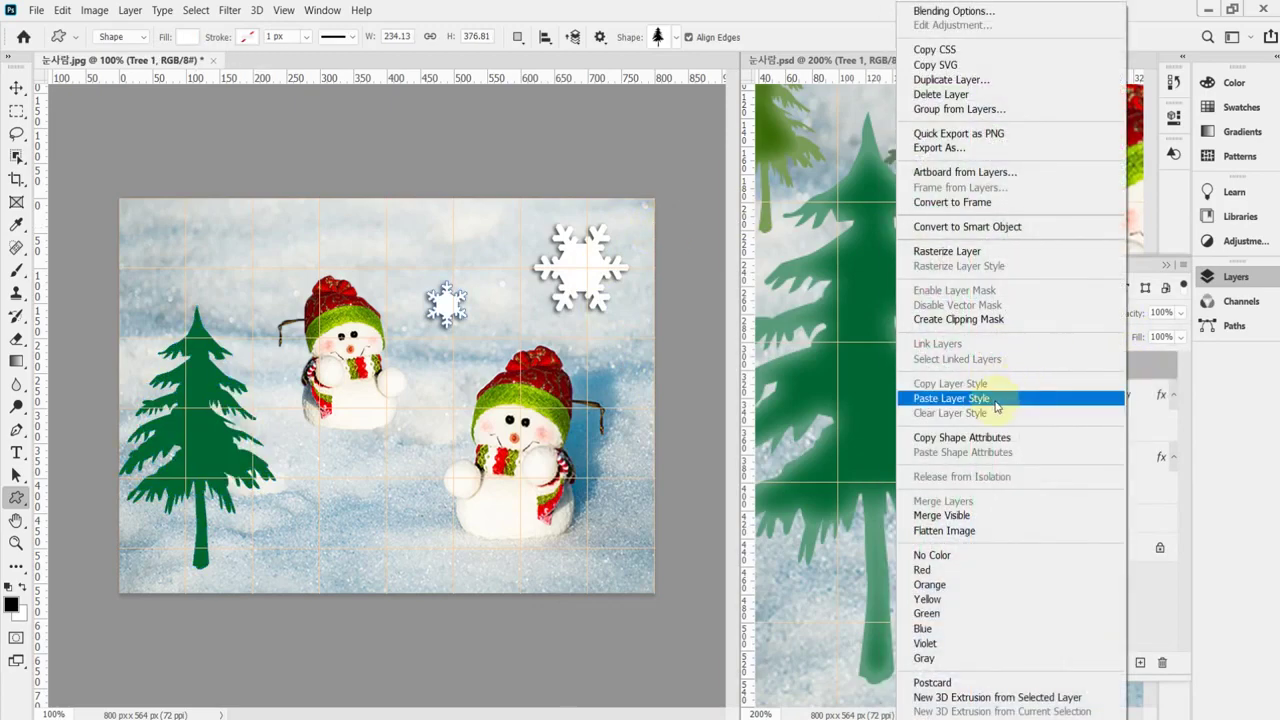
{"action": "left_click", "coordinate": [995, 400]}
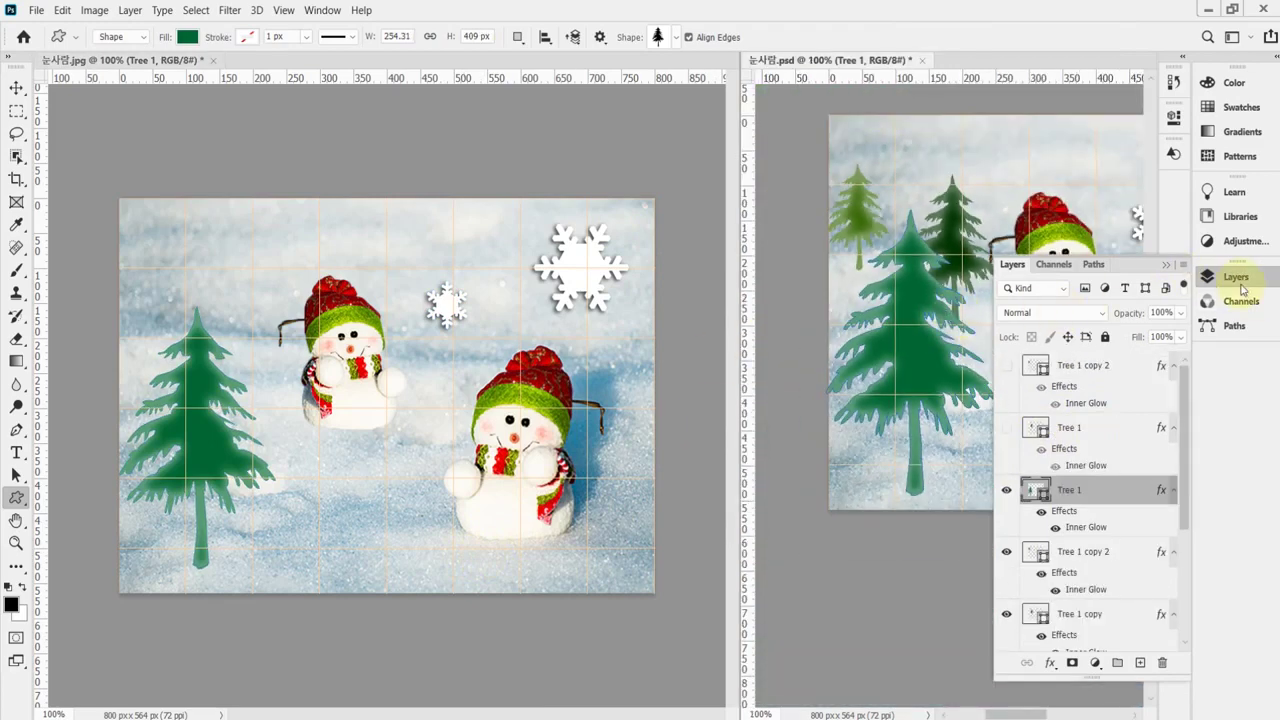
Duplicate the tree layer in 눈사람.jpg, move the copy up toward the rear snowman and scale it to about 64.5%.
{"action": "left_click", "coordinate": [1238, 282]}
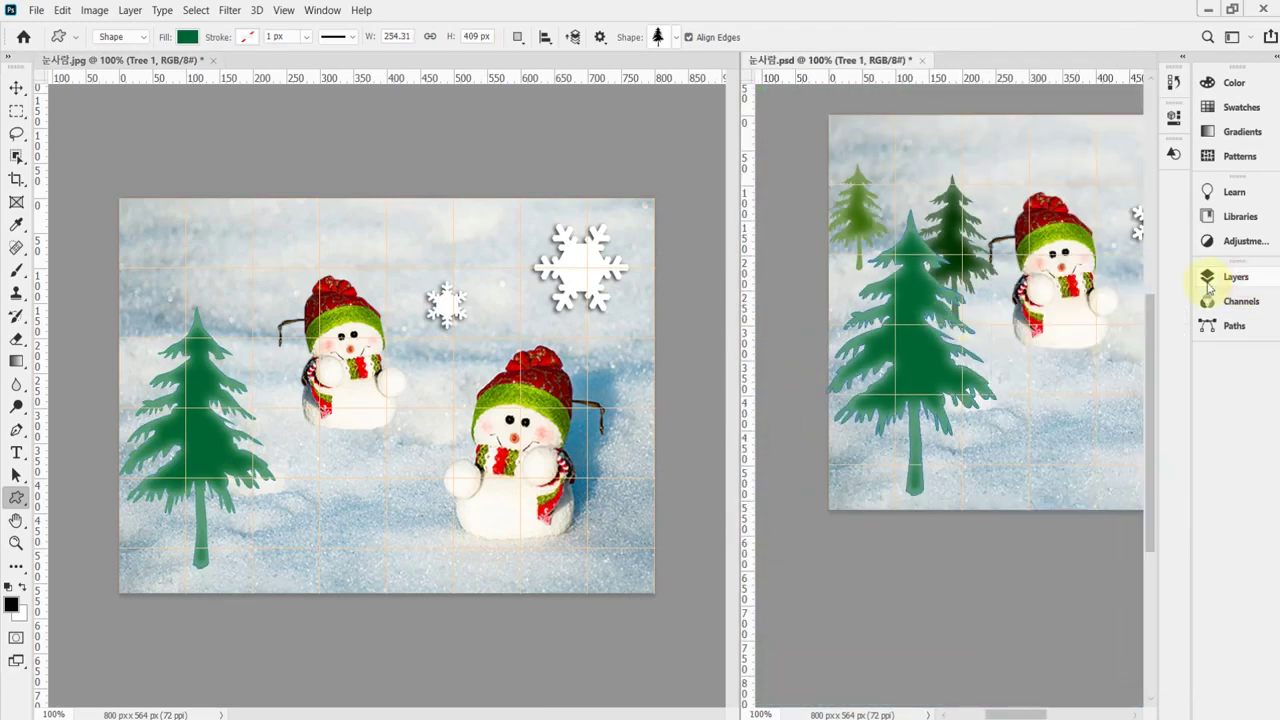
{"action": "left_click_drag", "start_coordinate": [972, 370], "coordinate": [920, 422]}
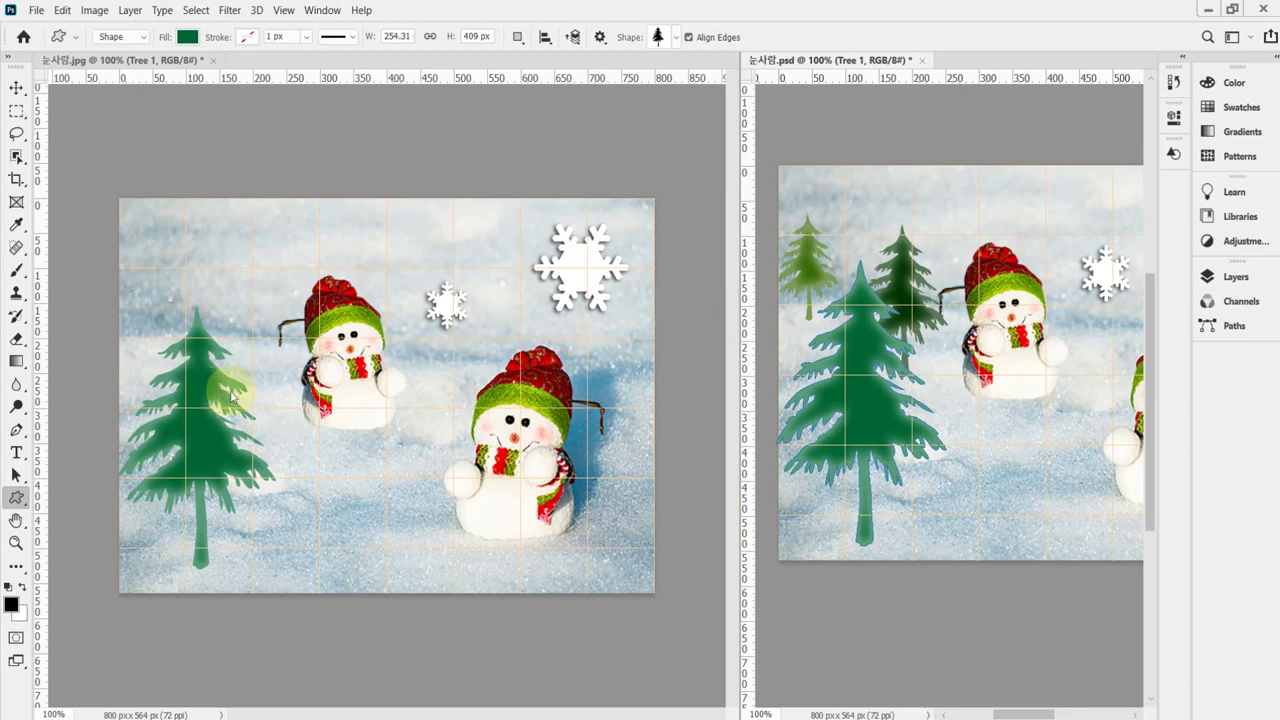
{"action": "left_click", "coordinate": [353, 138]}
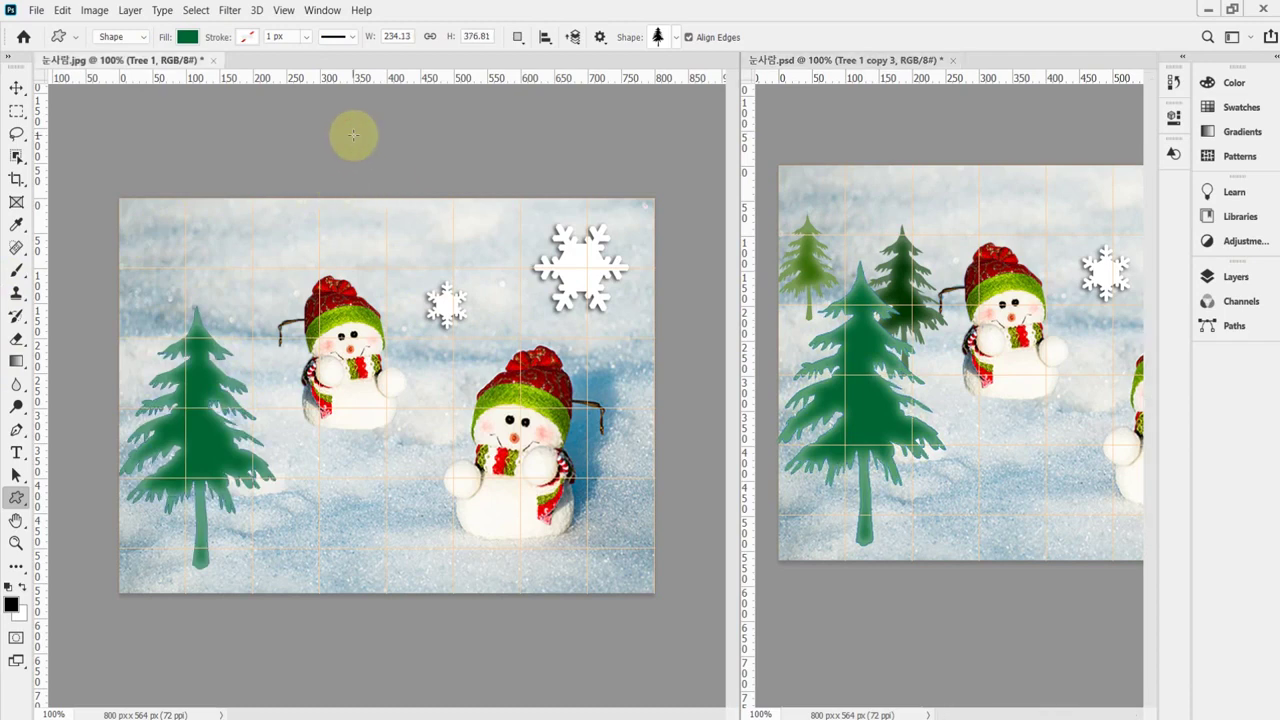
{"action": "key", "text": "ctrl+j"}
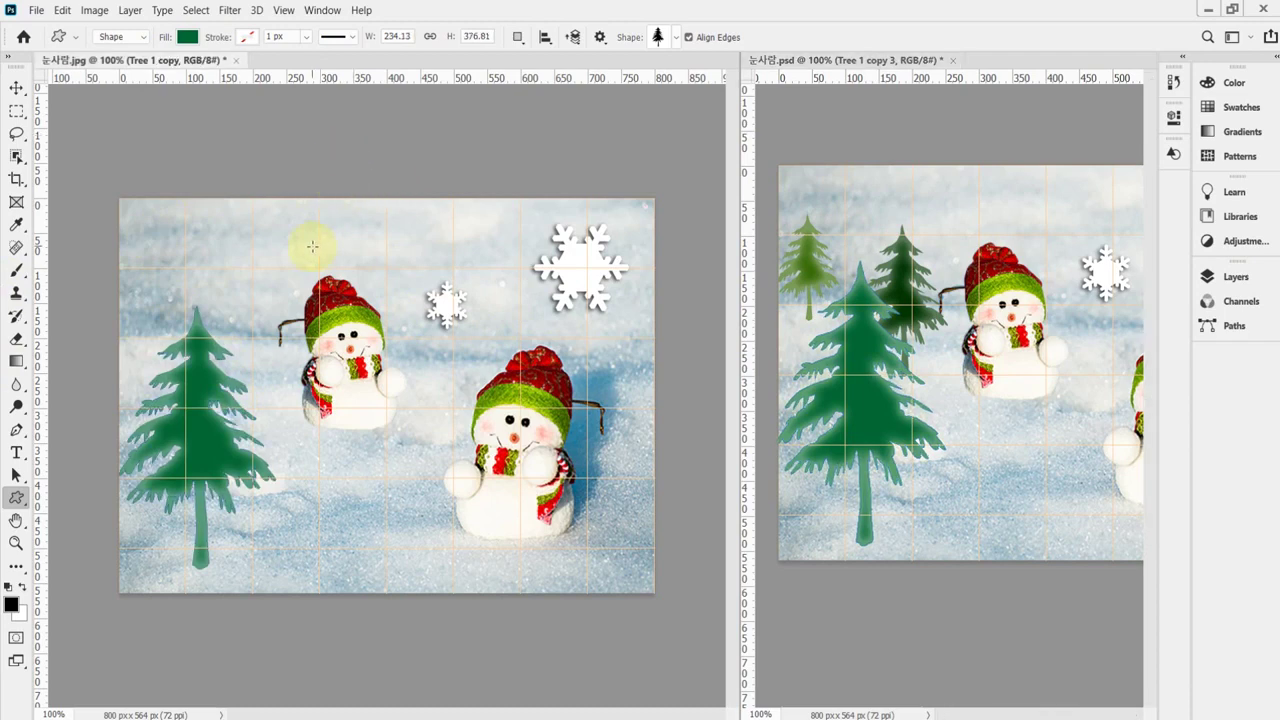
{"action": "key", "text": "ctrl+t"}
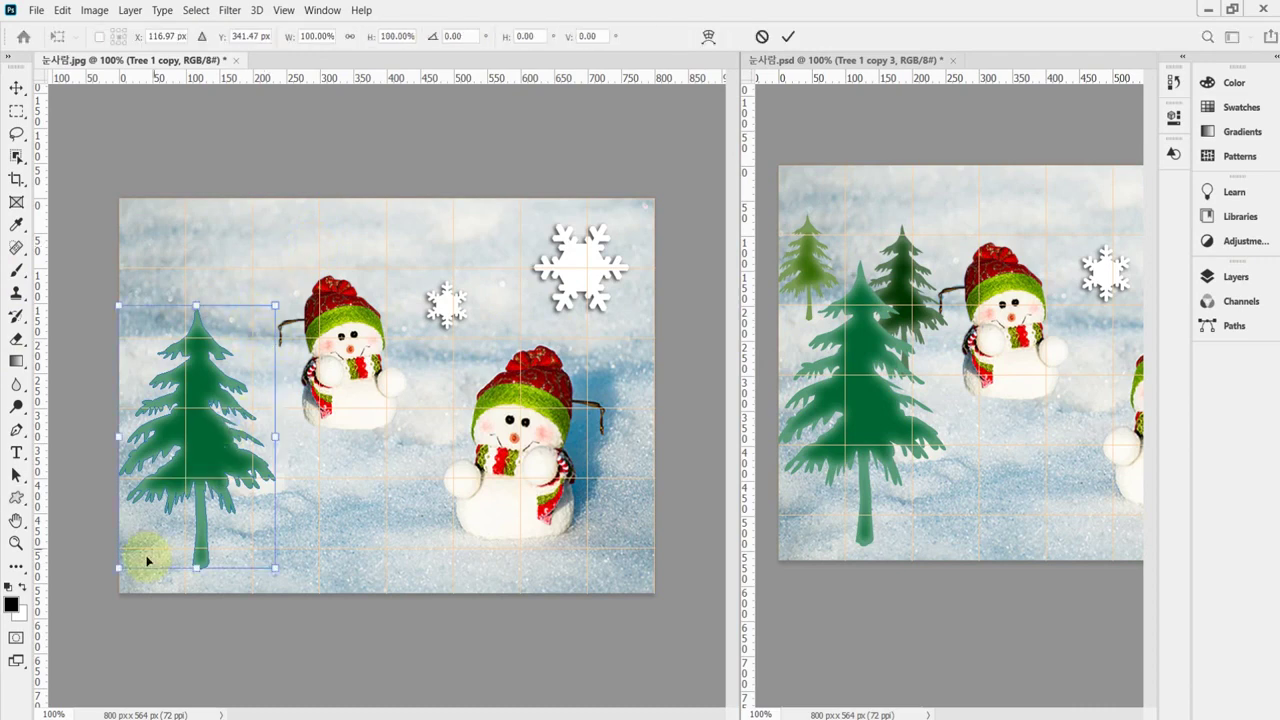
{"action": "left_click_drag", "start_coordinate": [223, 458], "coordinate": [290, 393]}
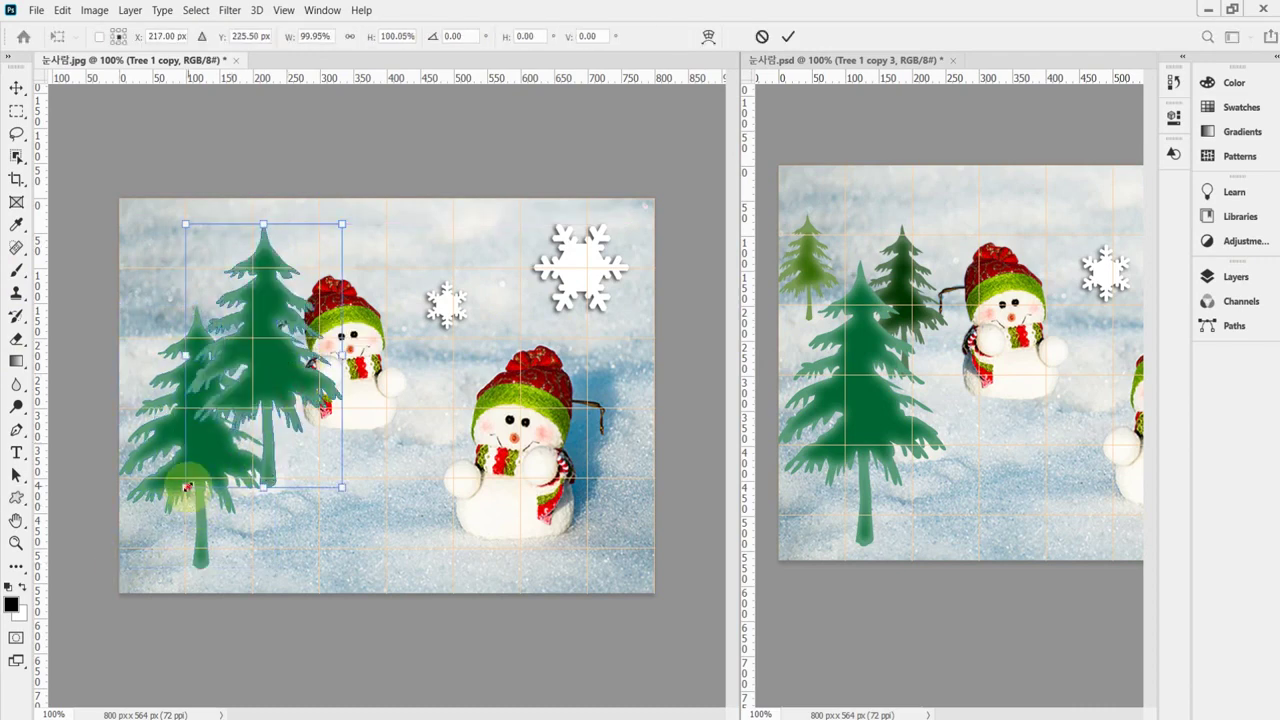
{"action": "left_click_drag", "start_coordinate": [187, 487], "coordinate": [242, 394]}
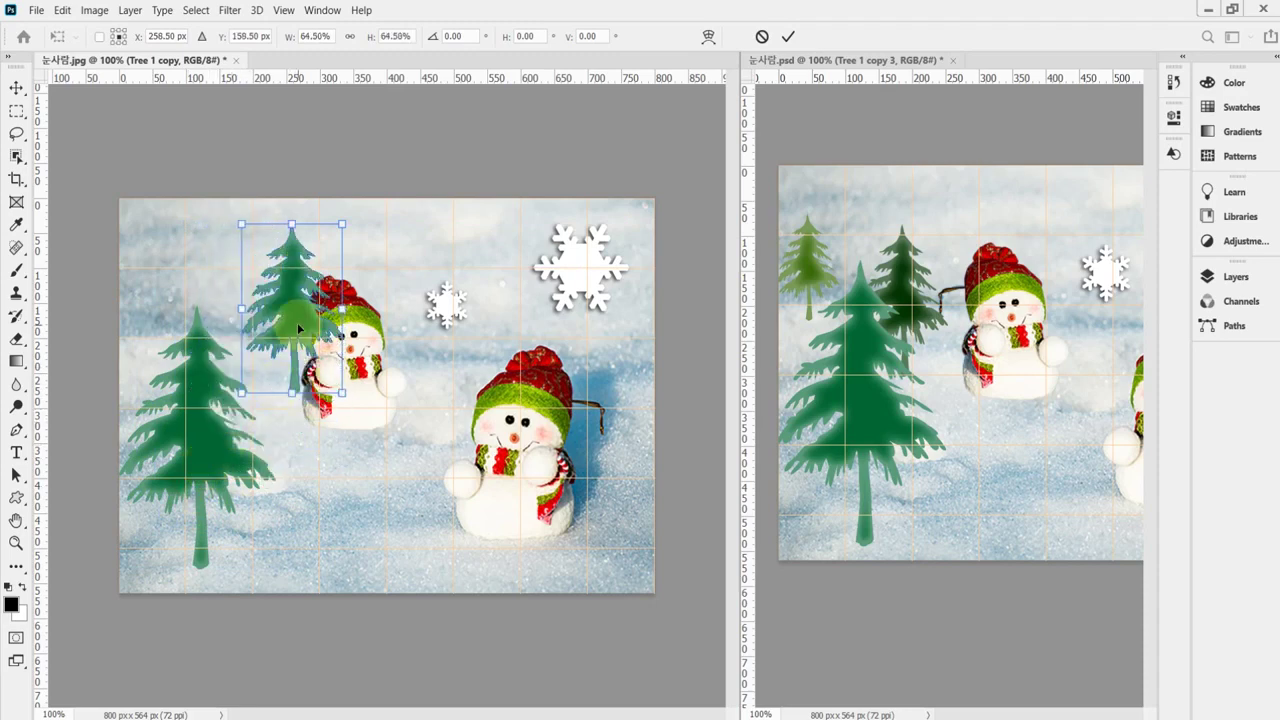
Scale the tree copy to about 56.5%, roughly 132 × 213 px, and place it between the large tree and the rear snowman.
{"action": "left_click_drag", "start_coordinate": [305, 332], "coordinate": [266, 366]}
{"action": "left_click_drag", "start_coordinate": [302, 260], "coordinate": [289, 281]}
{"action": "mouse_move", "coordinate": [255, 345]}
{"action": "left_mouse_down"}
{"action": "mouse_move", "coordinate": [255, 319]}
{"action": "mouse_move", "coordinate": [247, 327]}
{"action": "mouse_move", "coordinate": [266, 345]}
{"action": "left_mouse_up"}
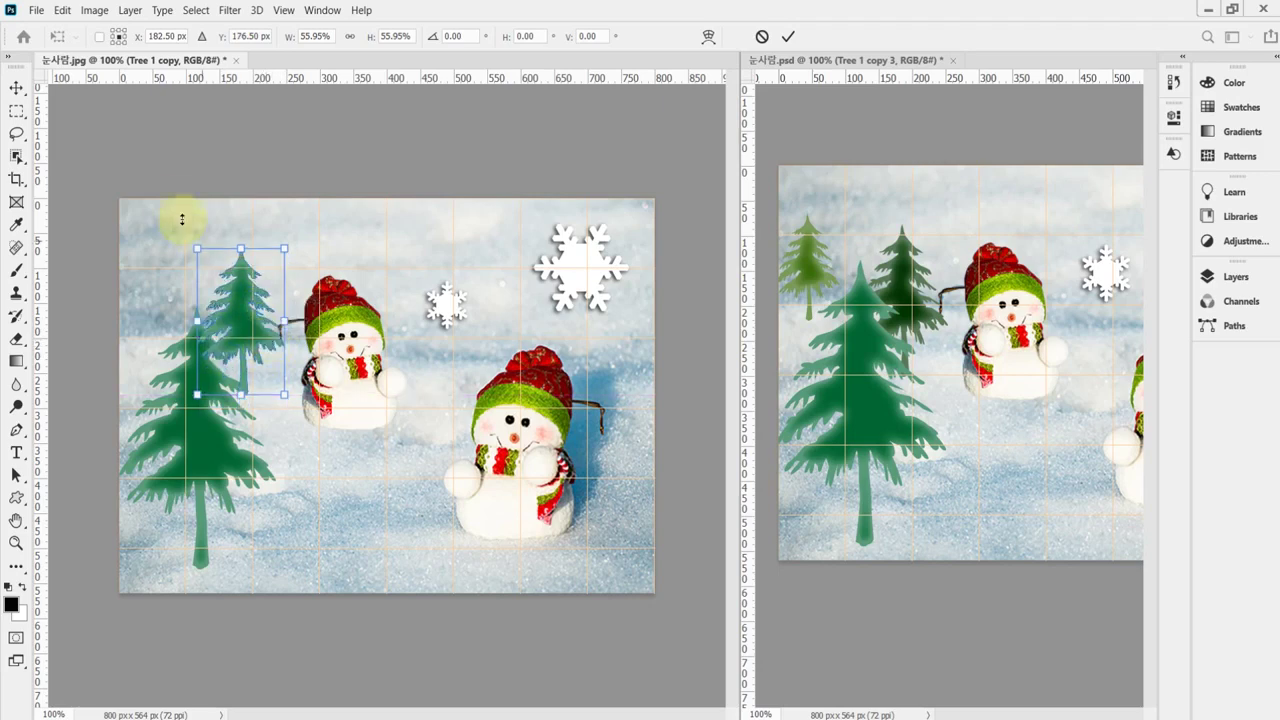
{"action": "left_click_drag", "start_coordinate": [197, 248], "coordinate": [203, 257]}
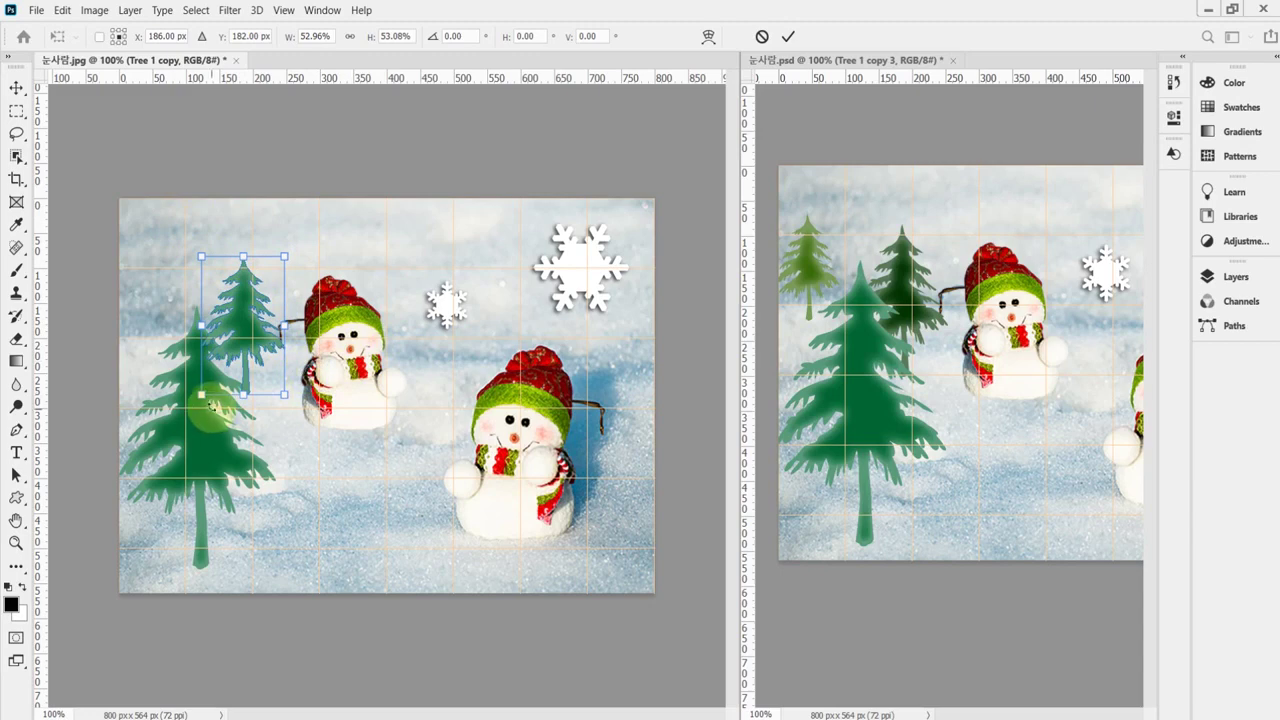
{"action": "left_click_drag", "start_coordinate": [202, 394], "coordinate": [200, 405]}
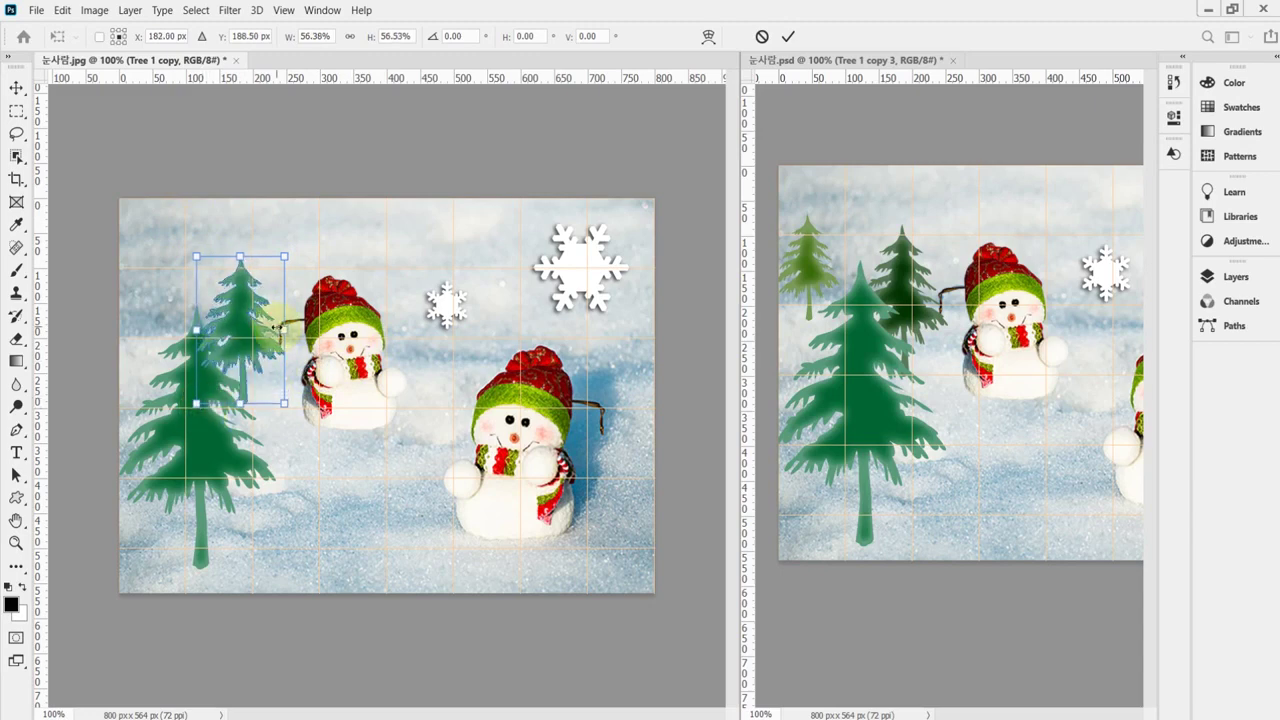
{"action": "left_click_drag", "start_coordinate": [249, 349], "coordinate": [237, 349]}
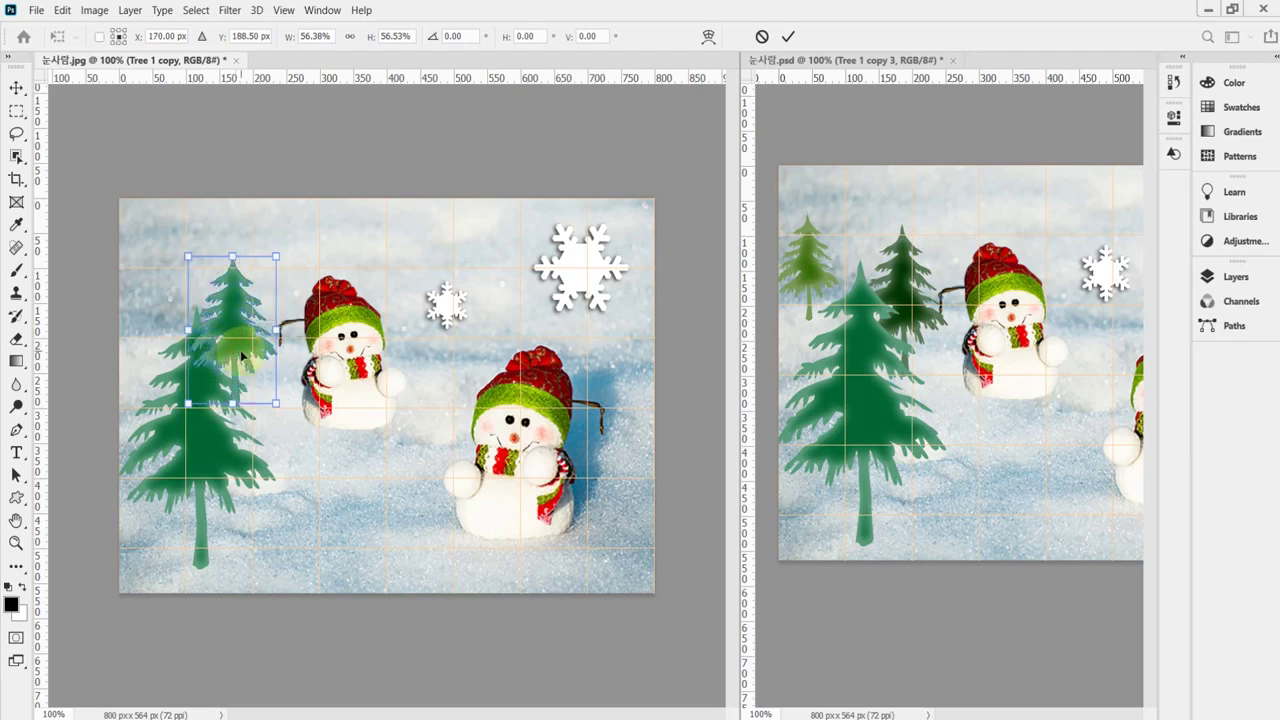
{"action": "left_click", "coordinate": [278, 404]}
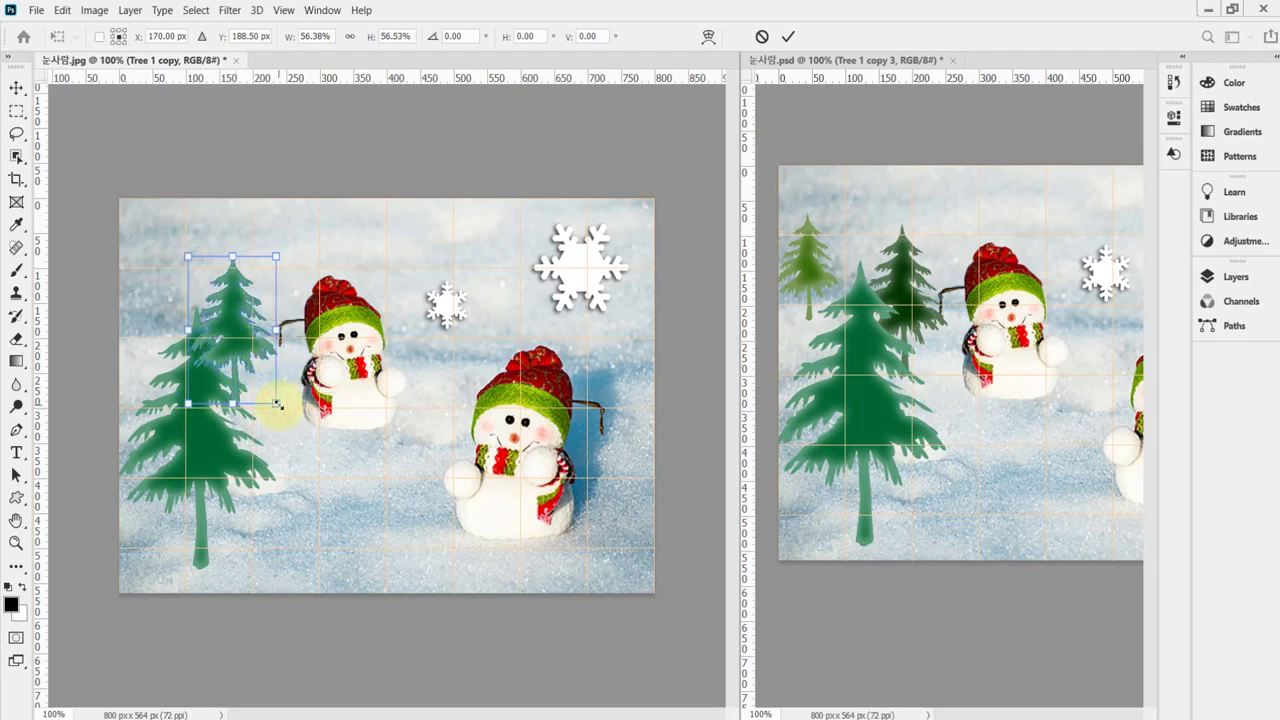
{"action": "key", "text": "Return"}
{"action": "key", "text": "u"}
{"action": "left_click", "coordinate": [276, 316]}
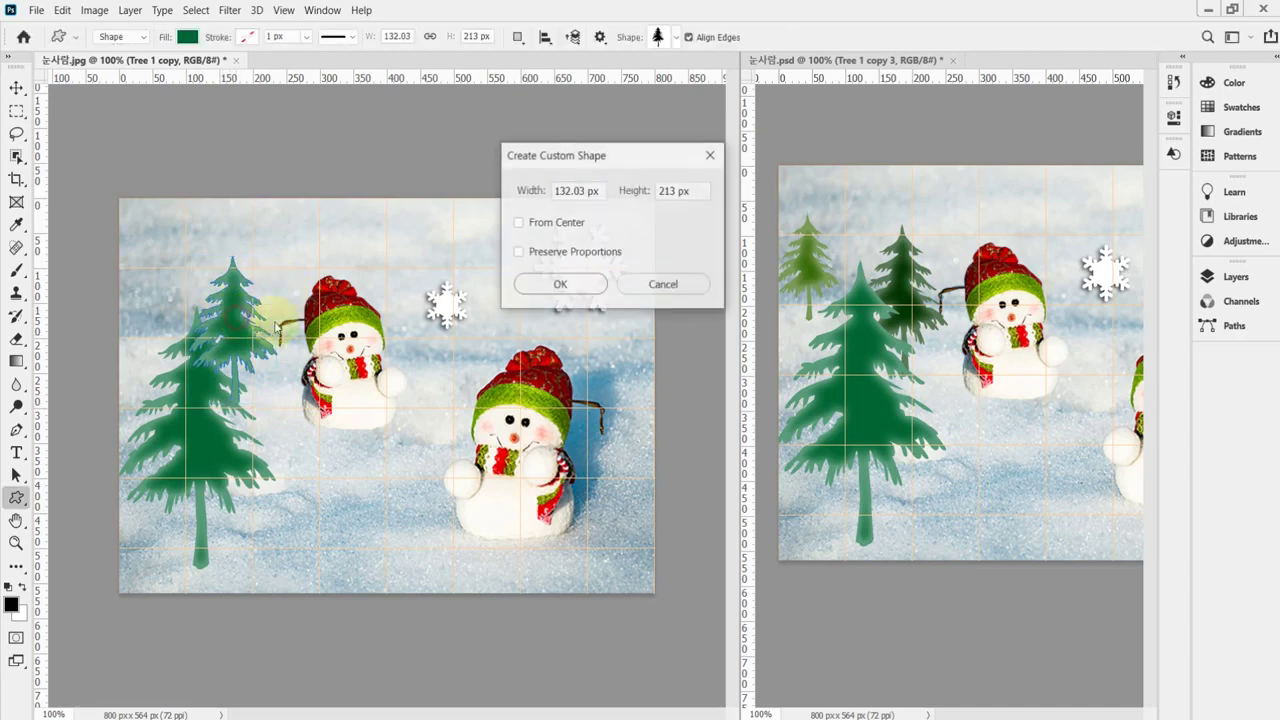
{"action": "left_click", "coordinate": [665, 284]}
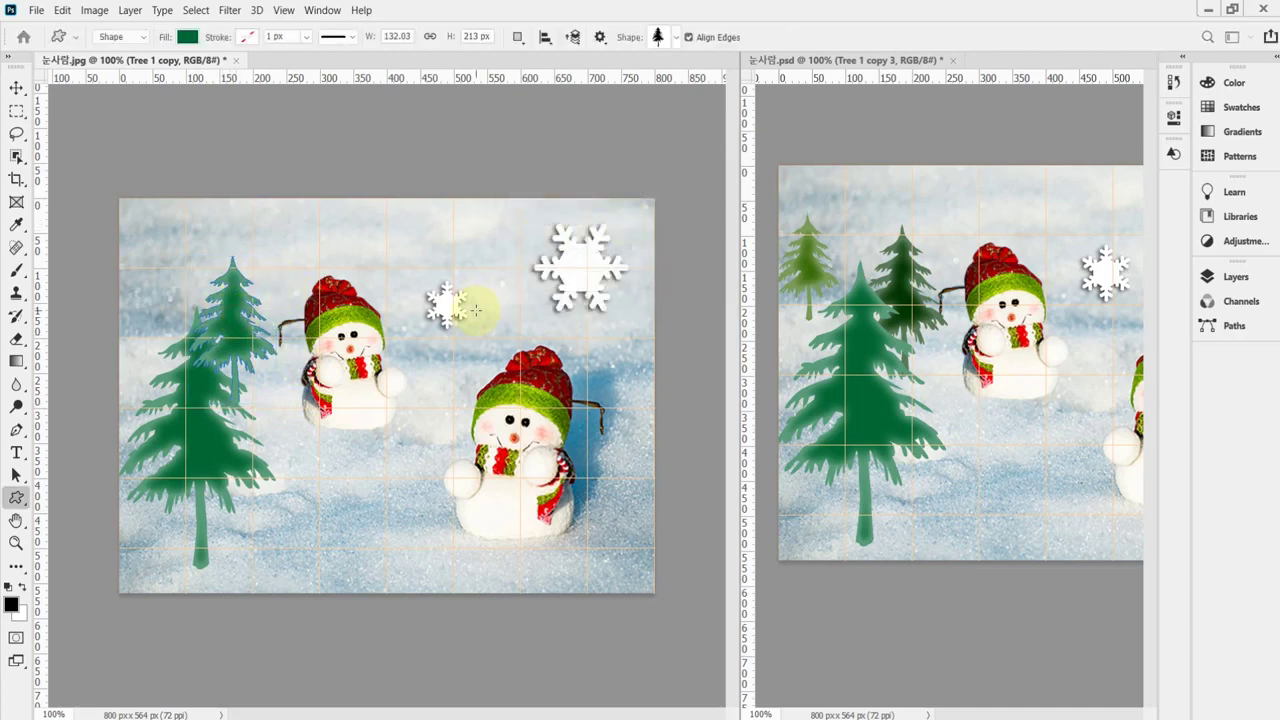
Find and select the layer of the dark green rear tree in 눈사람.psd, checking the other tree layers along the way.
{"action": "left_click", "coordinate": [904, 290]}
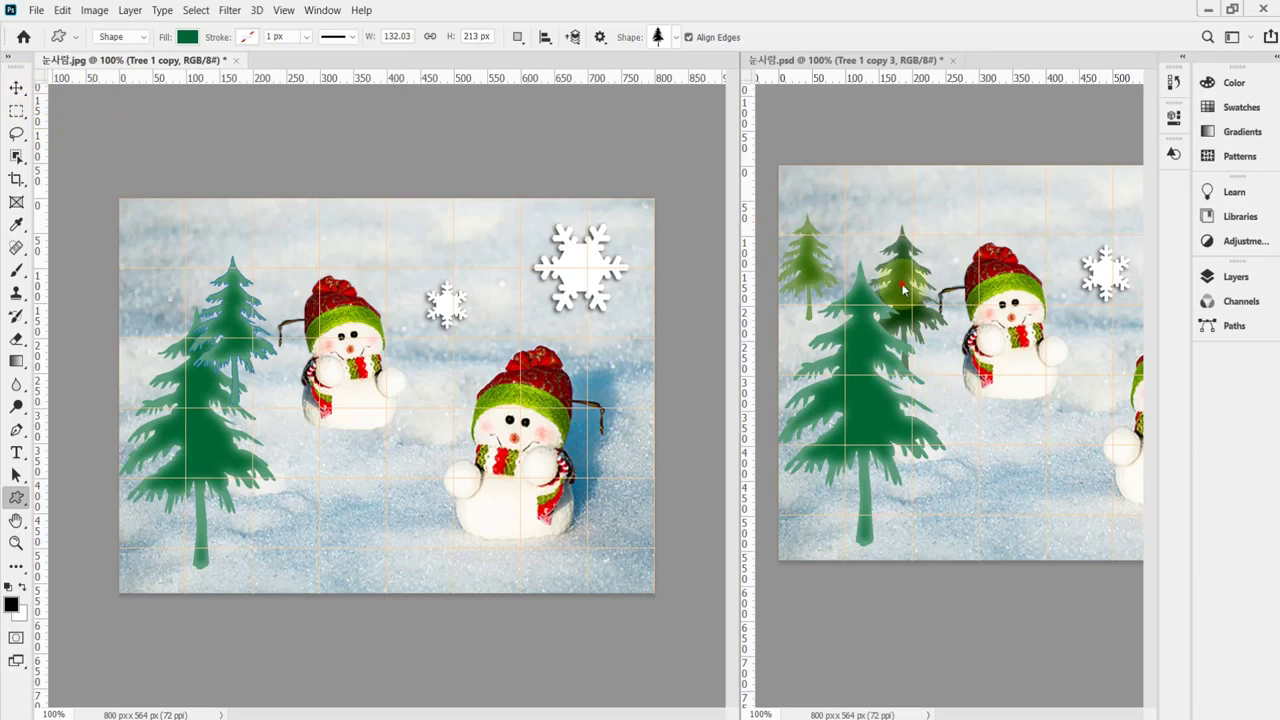
{"action": "left_click", "coordinate": [1236, 276]}
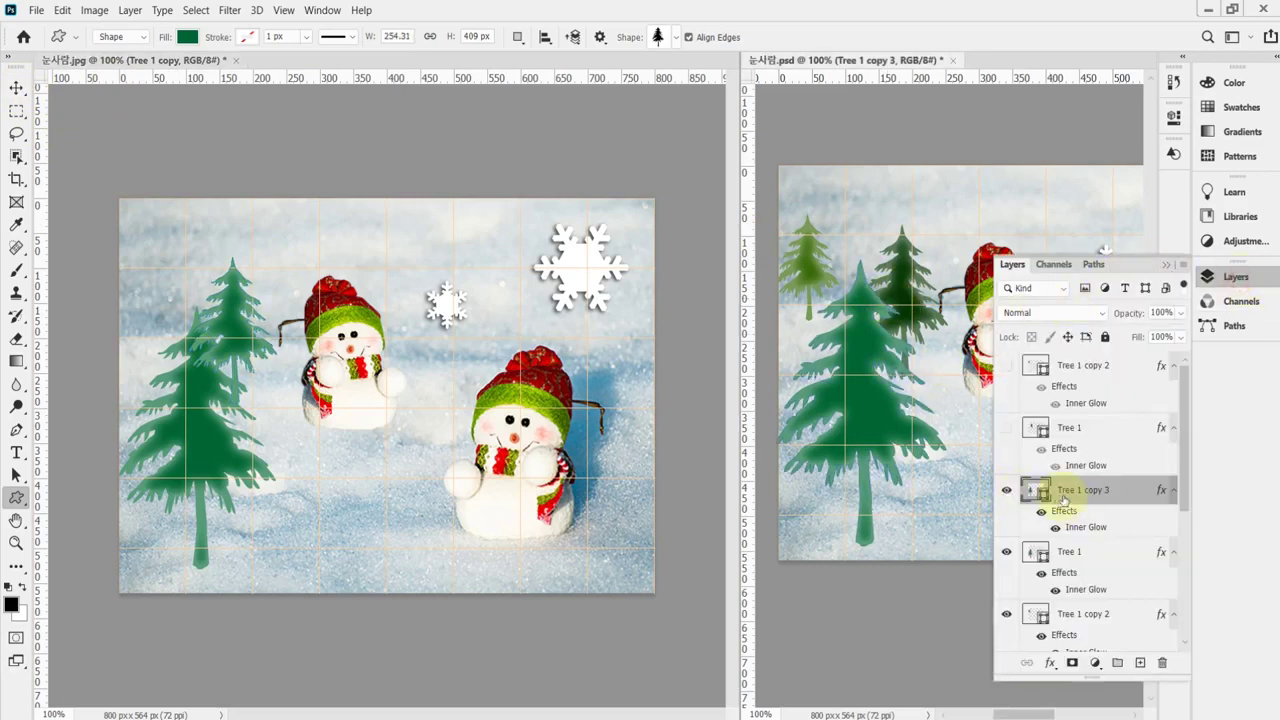
{"action": "left_click", "coordinate": [1040, 620]}
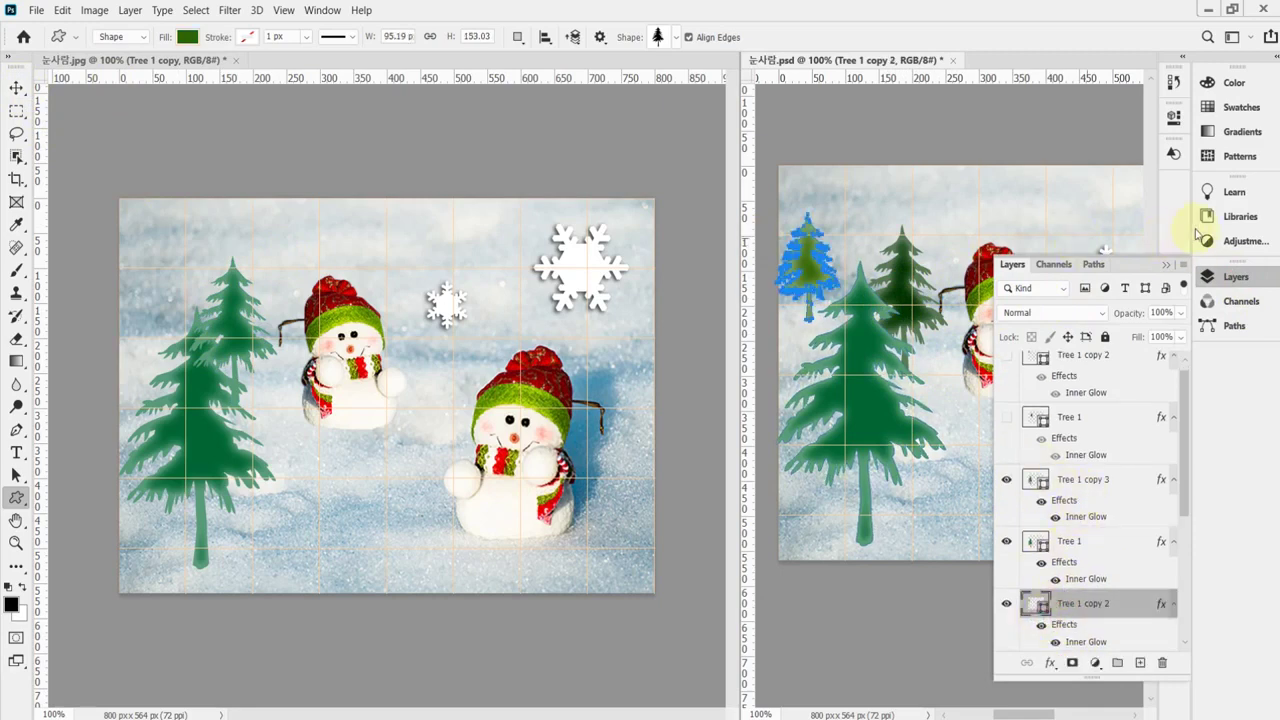
{"action": "left_click", "coordinate": [1045, 481]}
{"action": "left_click", "coordinate": [1001, 481]}
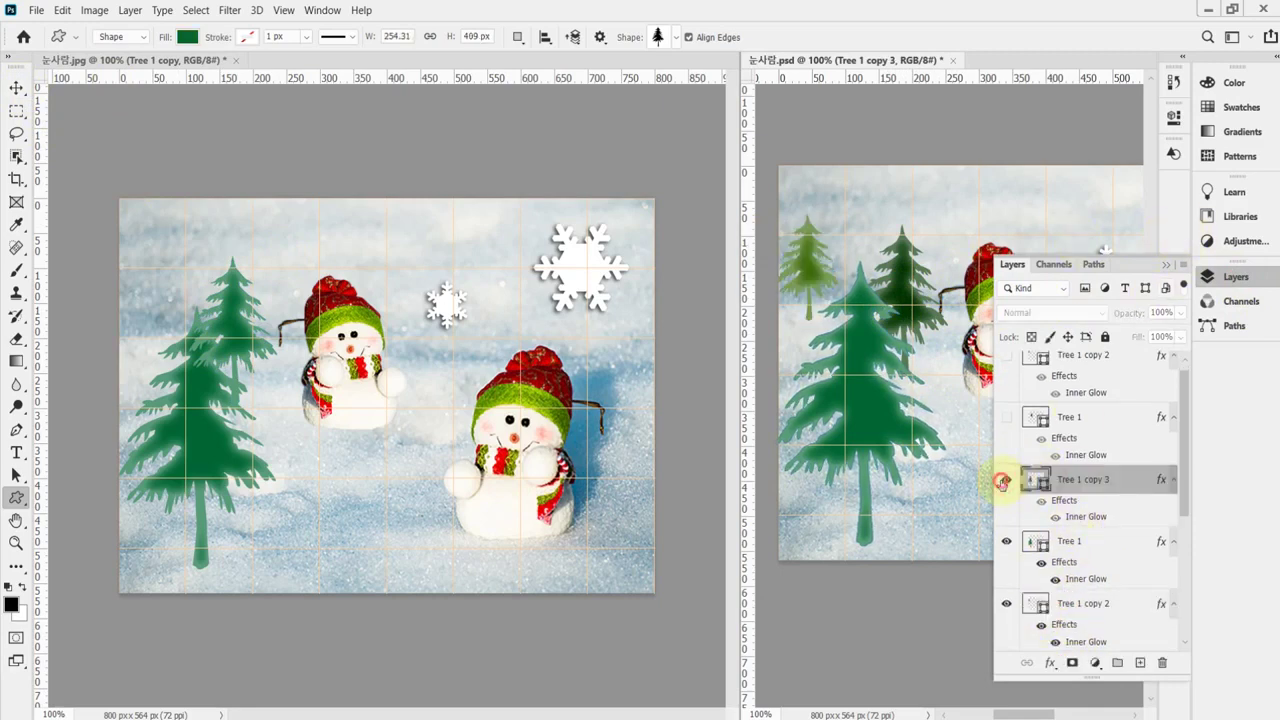
{"action": "left_click", "coordinate": [1001, 481]}
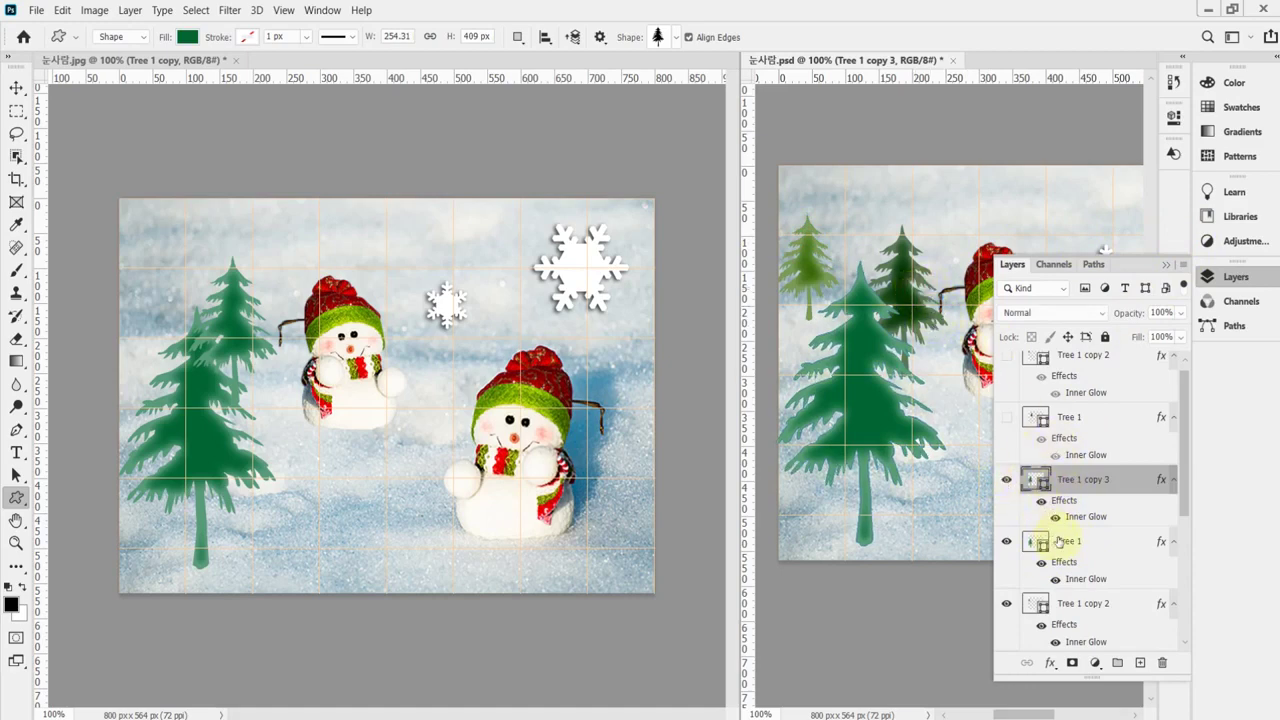
{"action": "scroll", "coordinate": [1060, 571], "scroll_direction": "down", "scroll_amount": 4}
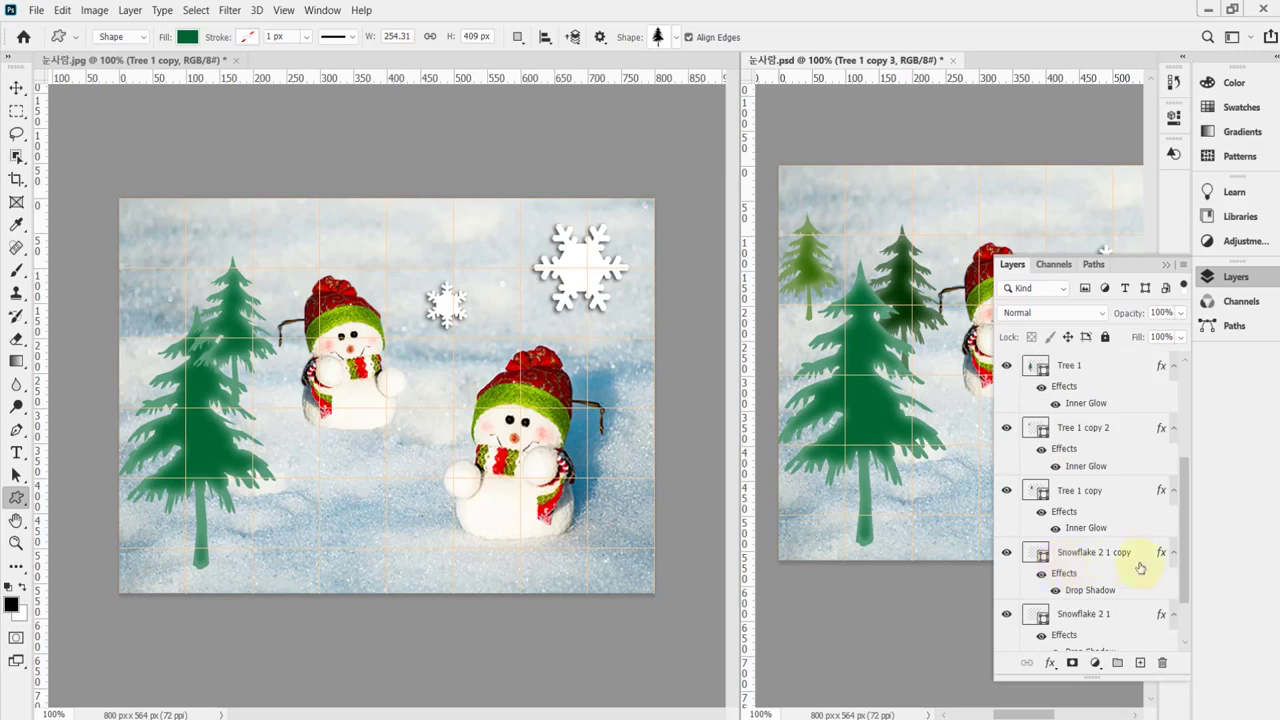
{"action": "left_click", "coordinate": [1062, 488]}
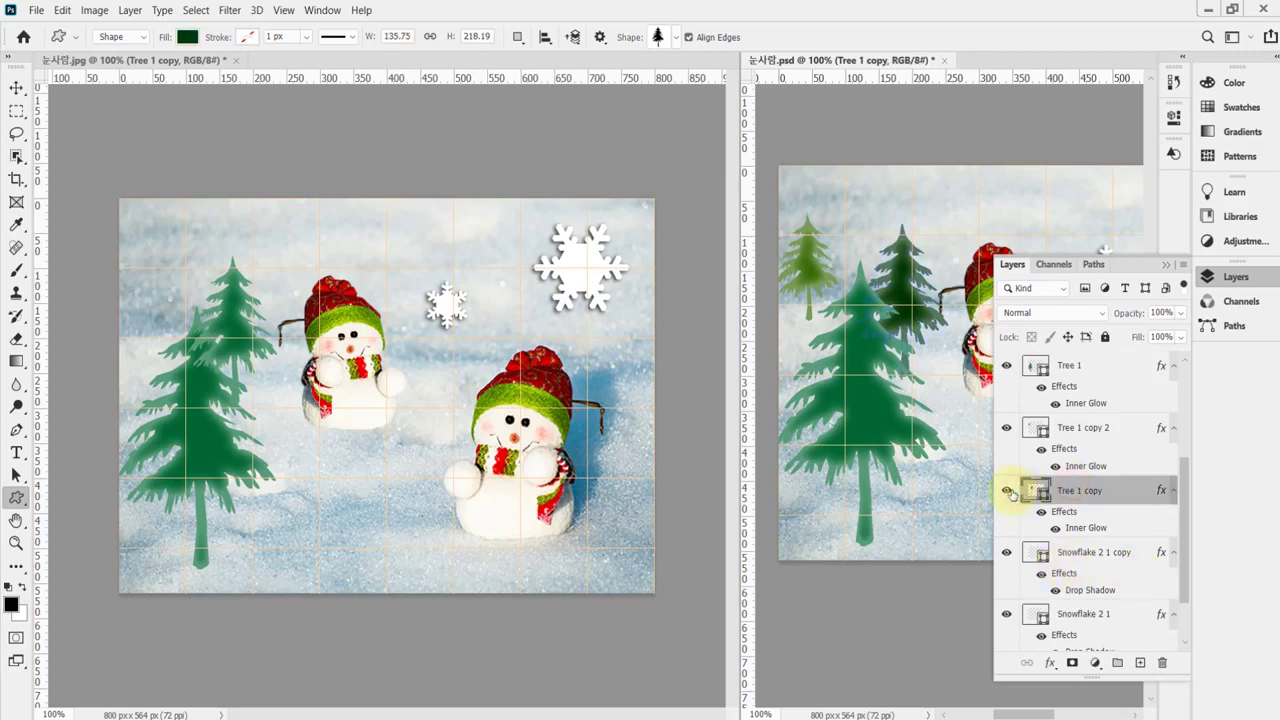
Toggle the dark green rear tree's visibility in 눈사람.psd and check its fill colour.
{"action": "left_click", "coordinate": [1006, 490]}
{"action": "left_click", "coordinate": [1006, 490]}
{"action": "double_click", "coordinate": [1036, 490]}
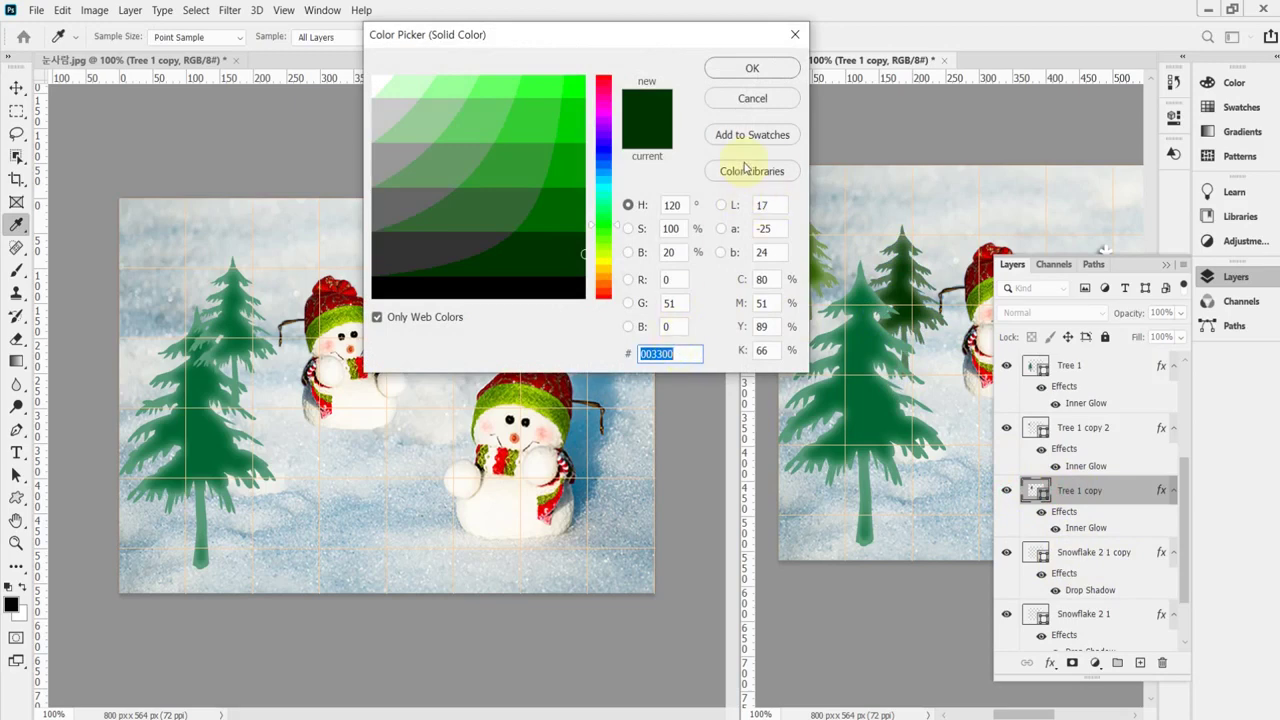
{"action": "left_click", "coordinate": [752, 100]}
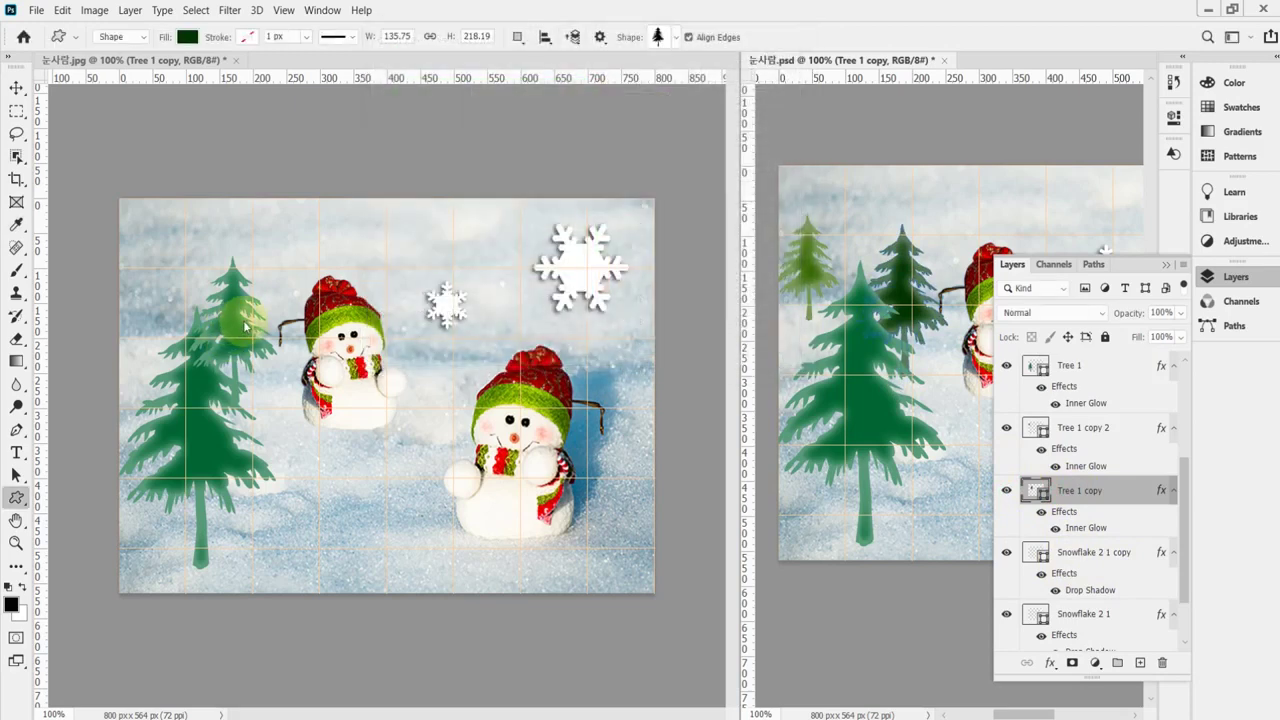
Set the Tree 1 copy's fill colour in 눈사람.jpg to hex 030 and move its layer directly below Tree 1.
{"action": "left_click", "coordinate": [244, 324]}
{"action": "left_click", "coordinate": [1041, 368]}
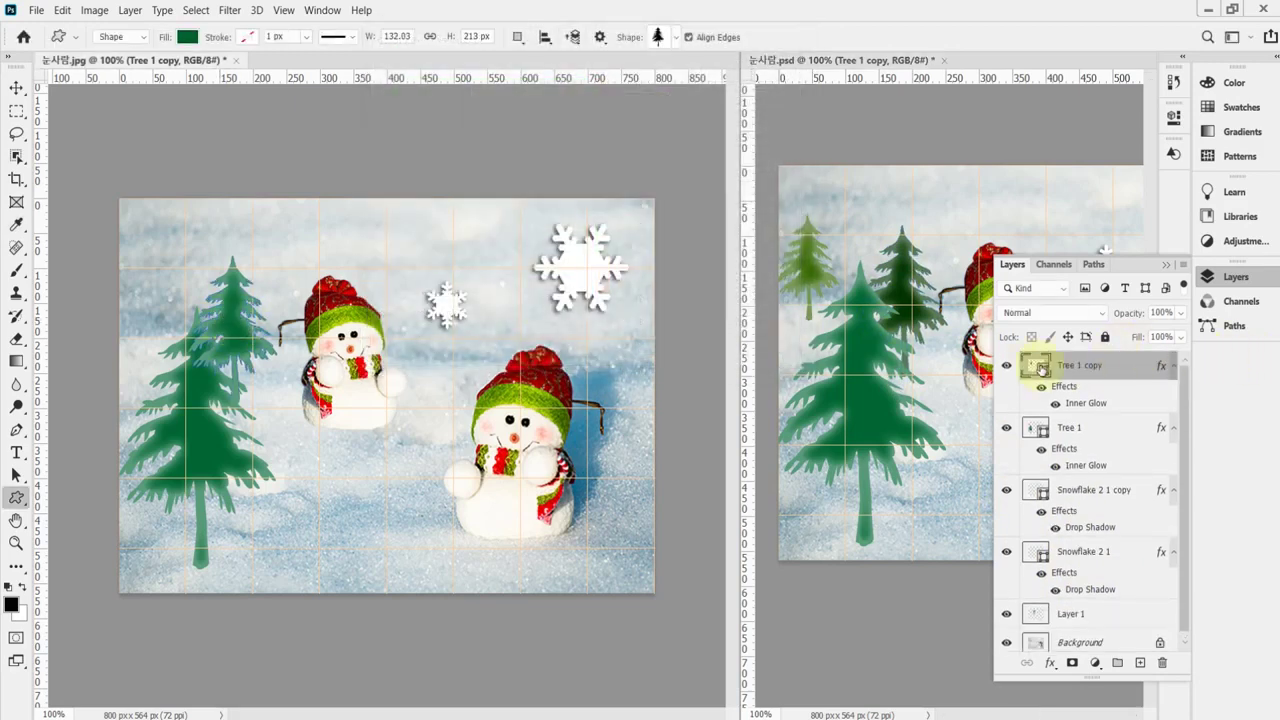
{"action": "double_click", "coordinate": [1038, 366]}
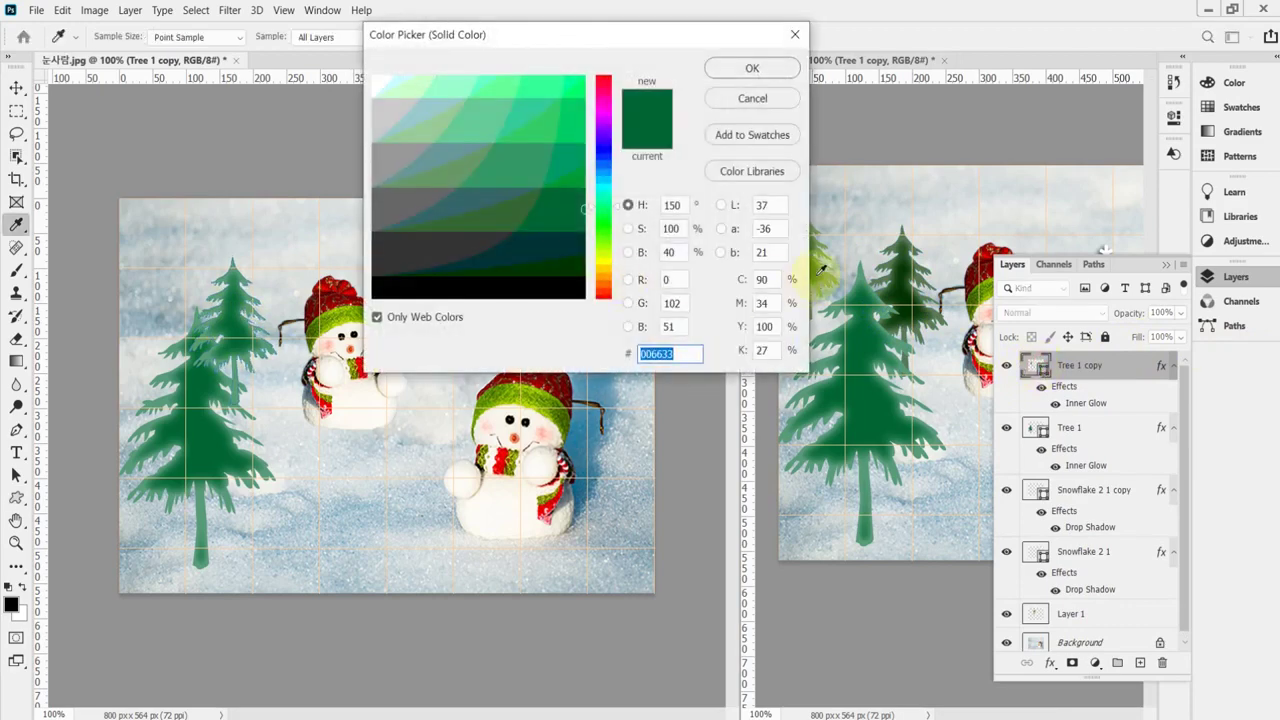
{"action": "type", "text": "030"}
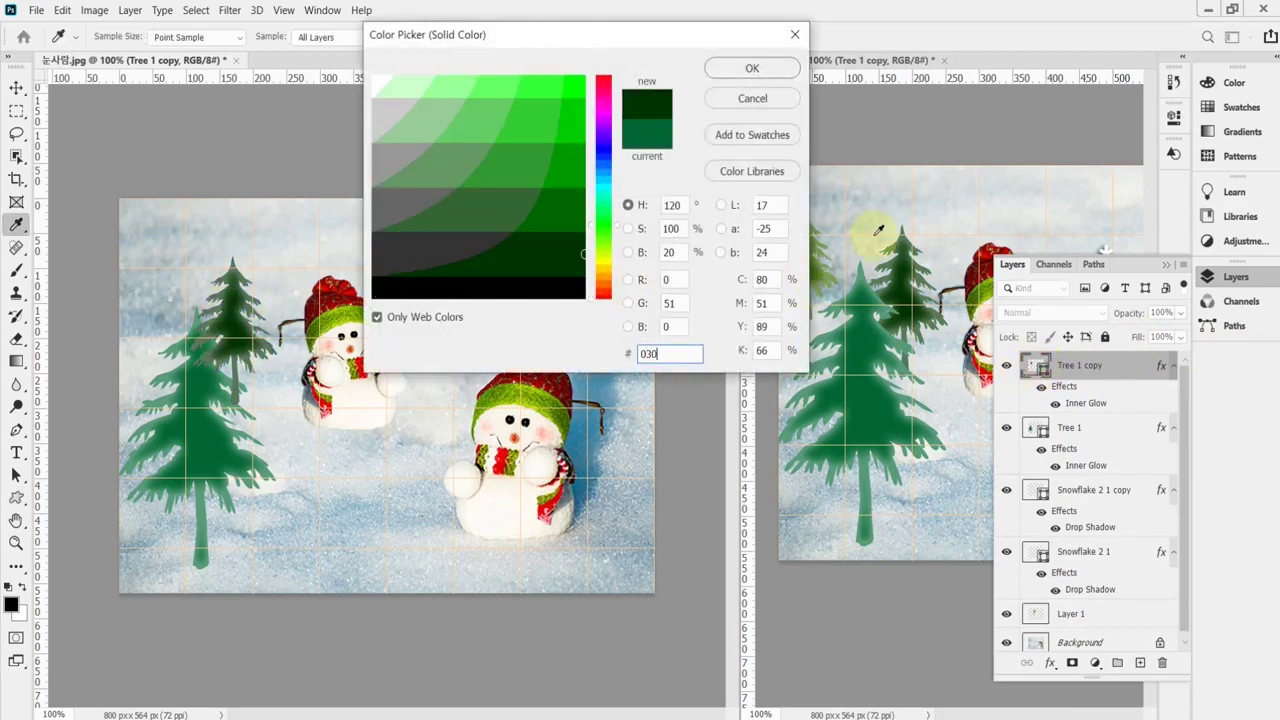
{"action": "key", "text": "Return"}
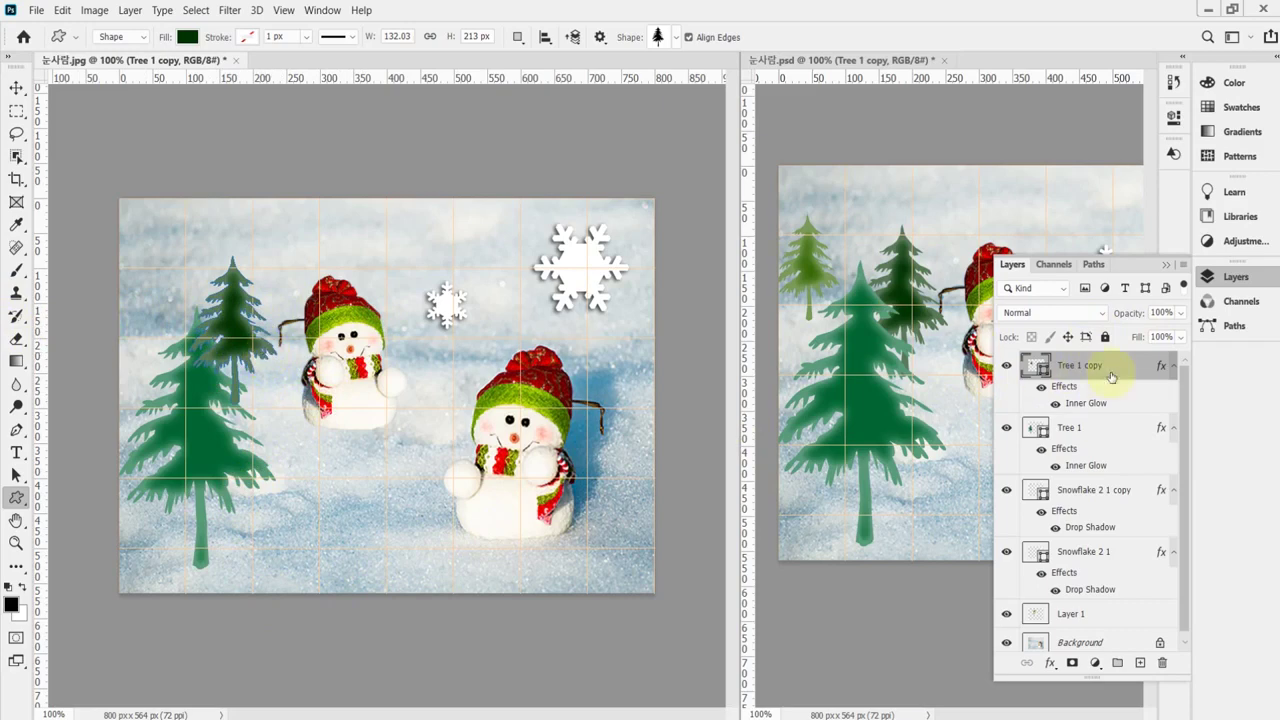
{"action": "left_click_drag", "start_coordinate": [1126, 370], "coordinate": [1129, 471]}
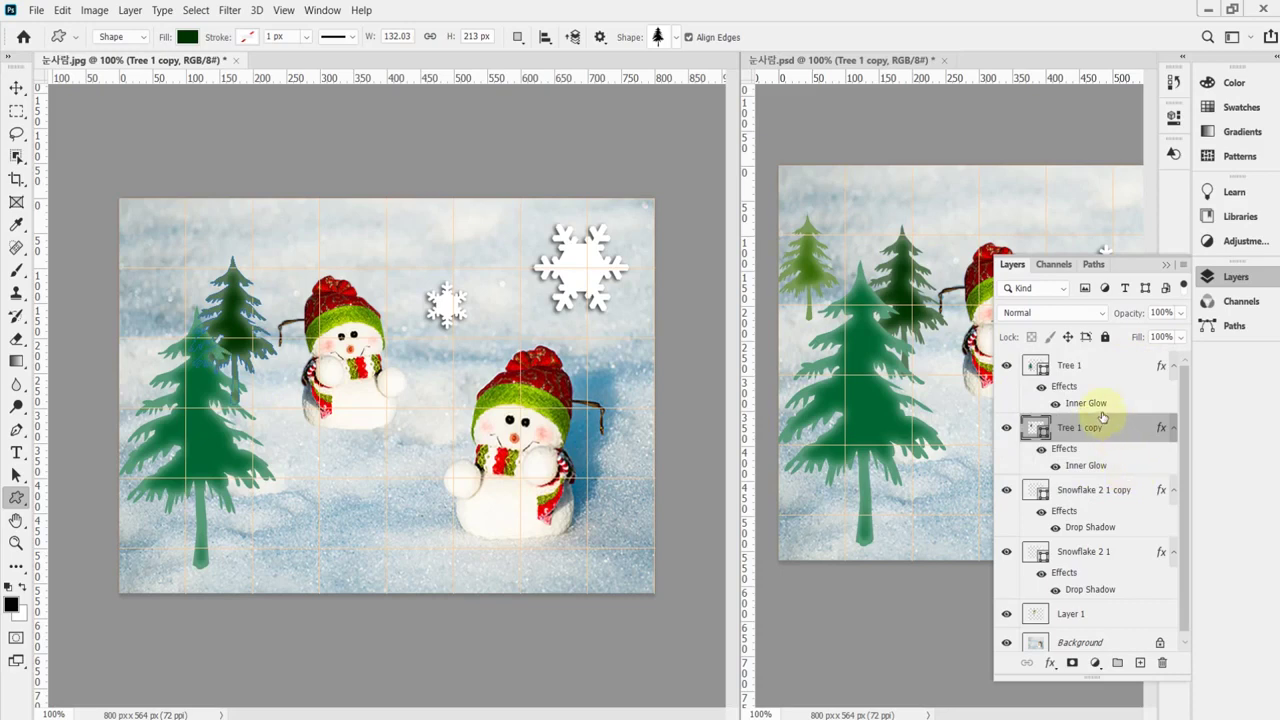
Try other stacking positions for the Tree 1 copy layer, above Tree 1 and below Snowflake 2 1 copy, and return it directly below Tree 1.
{"action": "left_click_drag", "start_coordinate": [1102, 418], "coordinate": [1095, 370]}
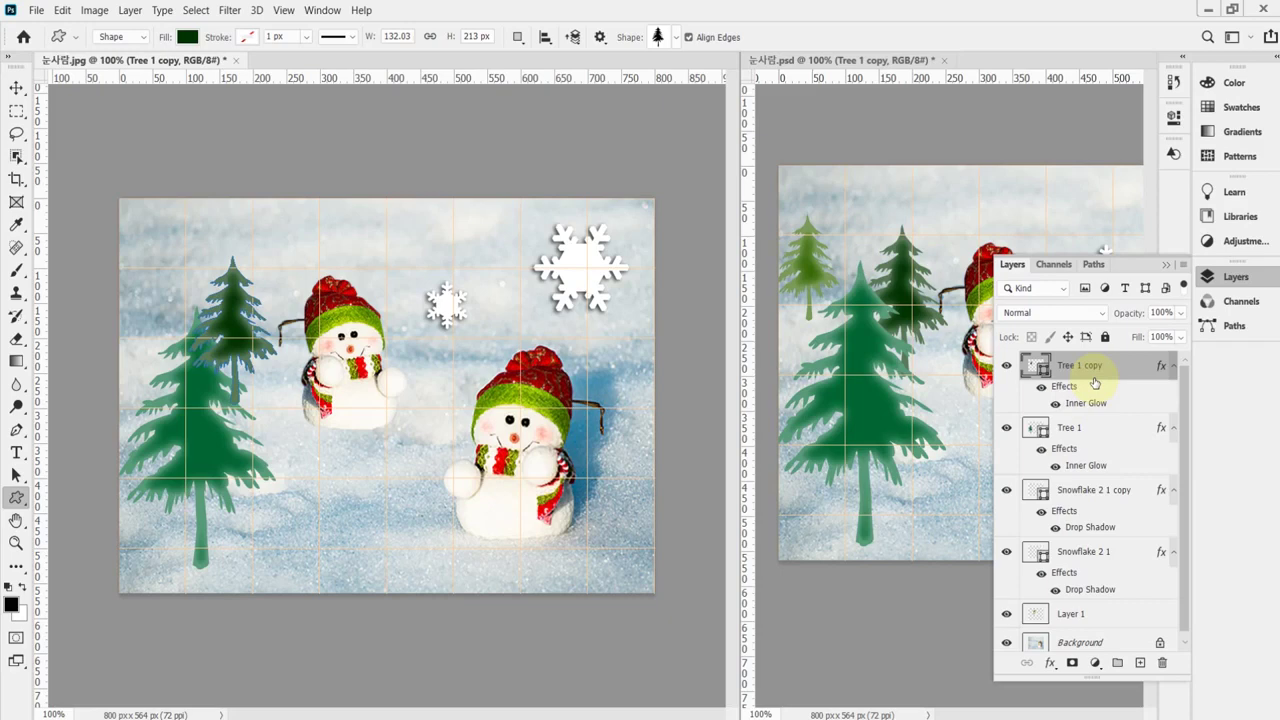
{"action": "key", "text": "ctrl+z"}
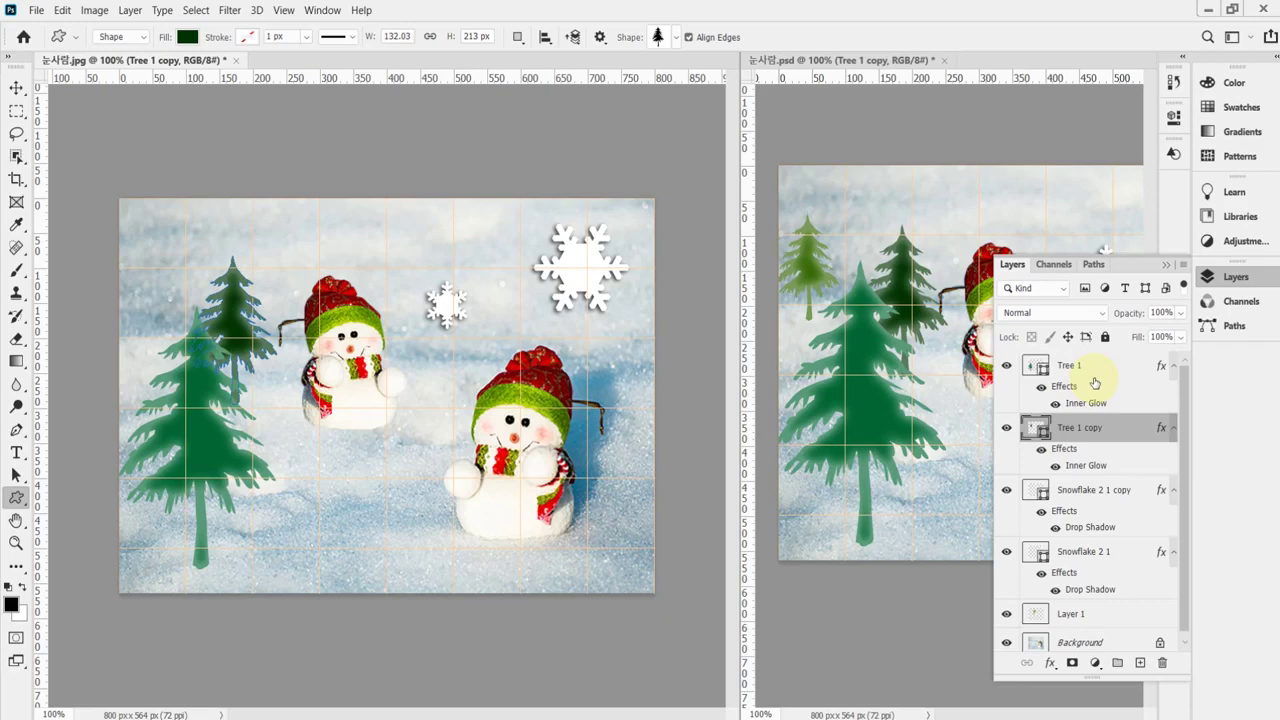
{"action": "key", "text": "ctrl+bracketleft"}
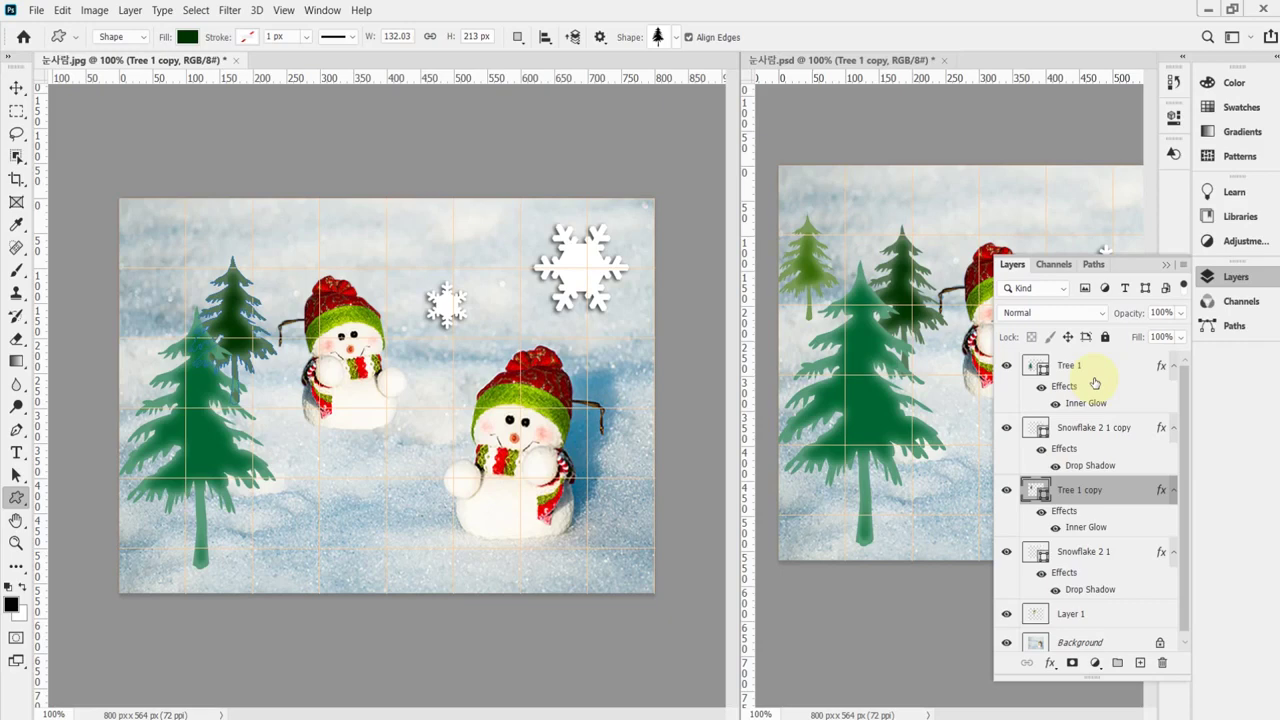
{"action": "key", "text": "ctrl+bracketright"}
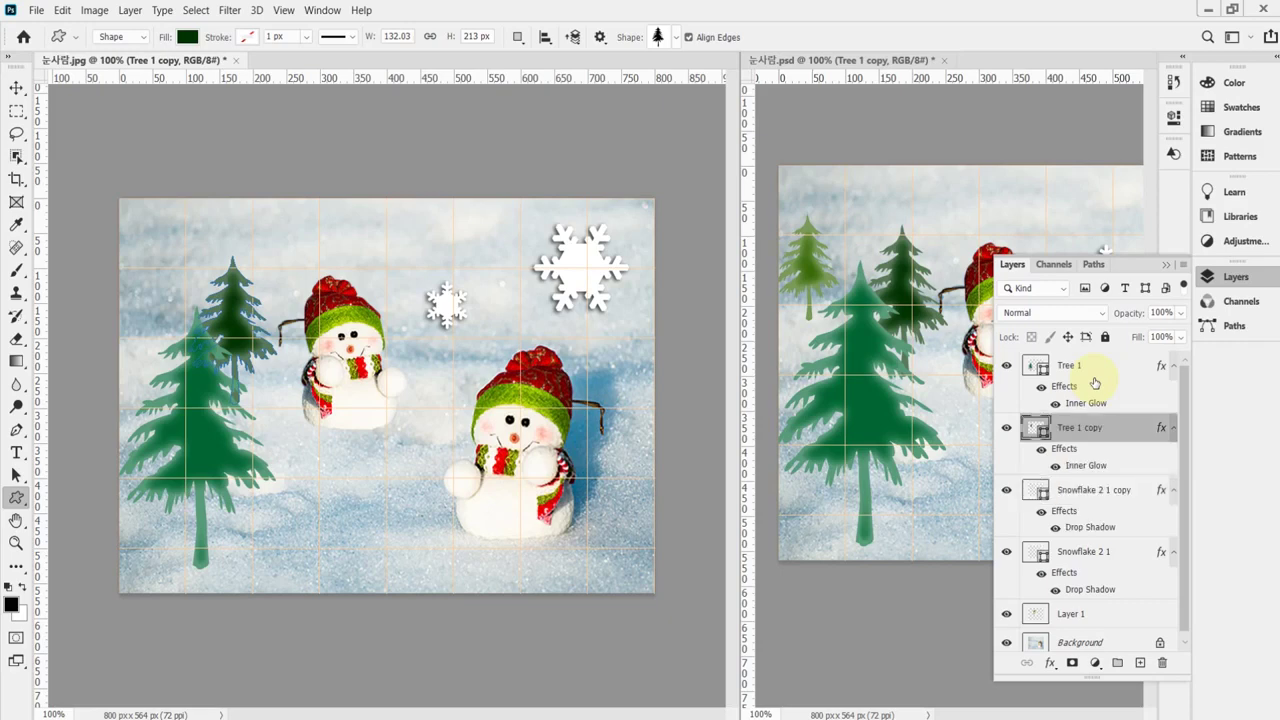
{"action": "key", "text": "ctrl+bracketright"}
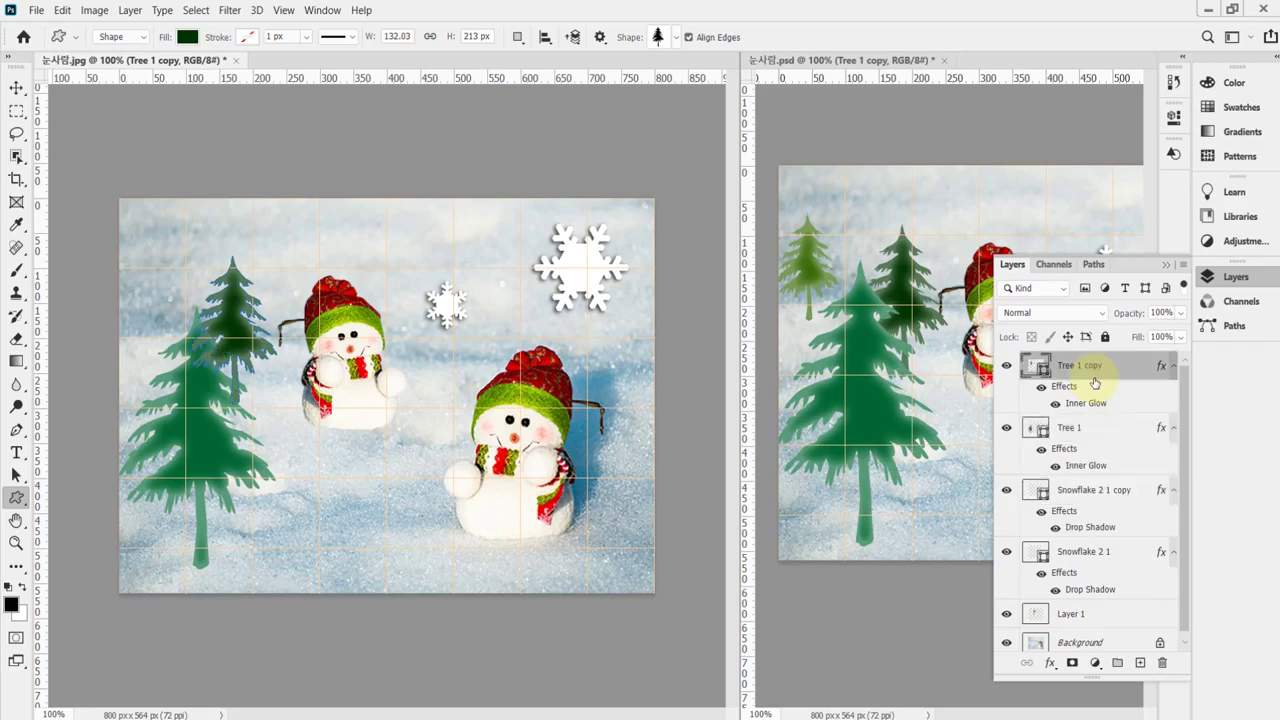
{"action": "key", "text": "ctrl+bracketleft"}
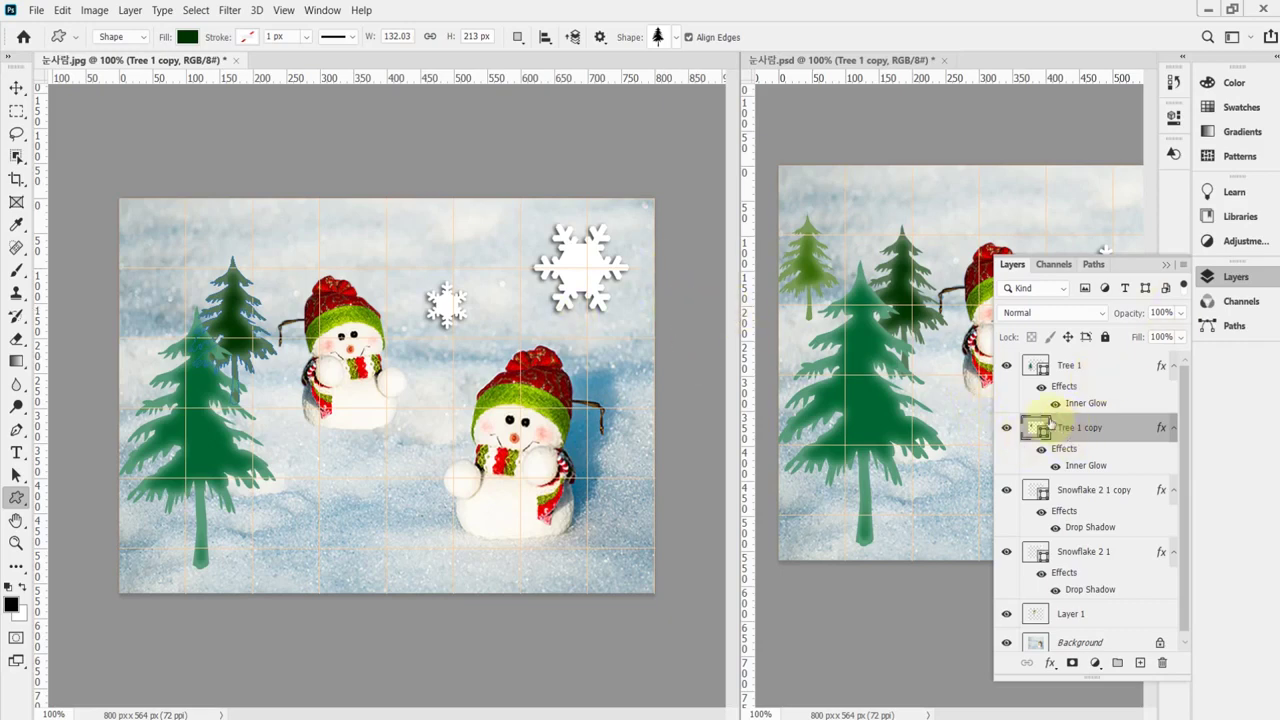
Duplicate the dark green tree, scale the copy to 70.44% and place it near the image's upper-left edge, at about X 46.5, Y 145 px.
{"action": "key", "text": "ctrl+j"}
{"action": "key", "text": "ctrl+t"}
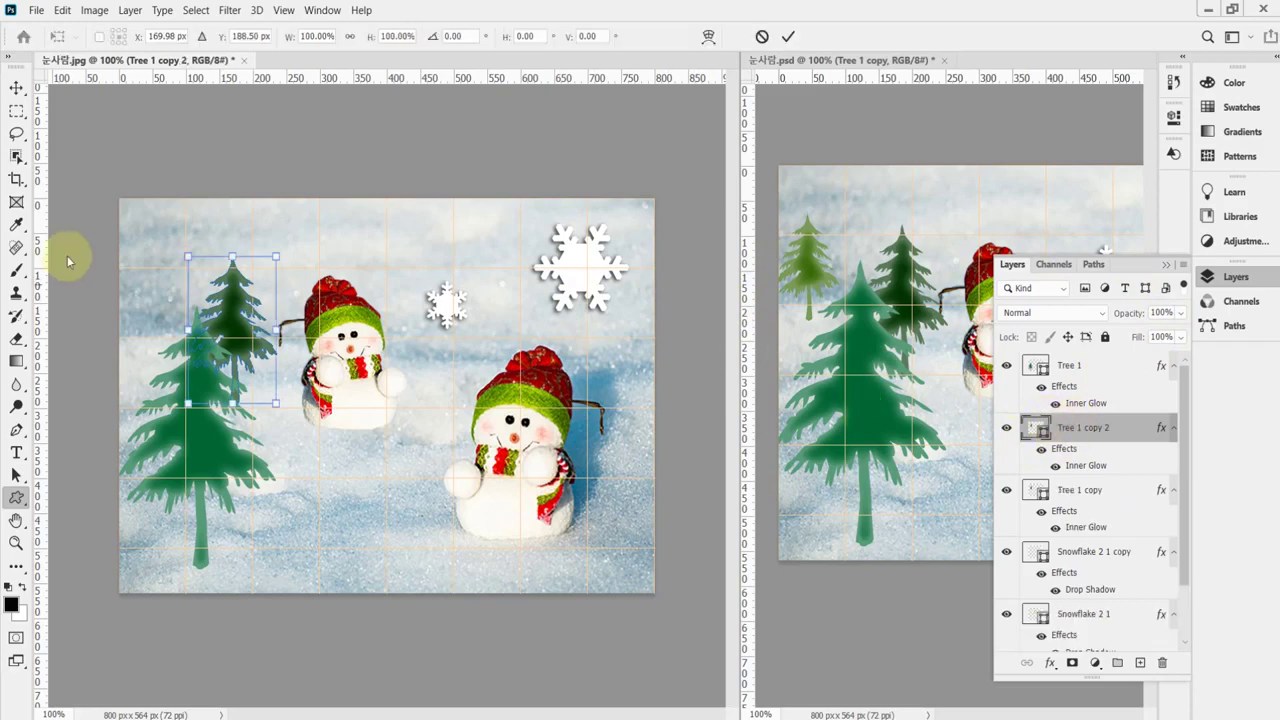
{"action": "left_click_drag", "start_coordinate": [228, 325], "coordinate": [160, 269]}
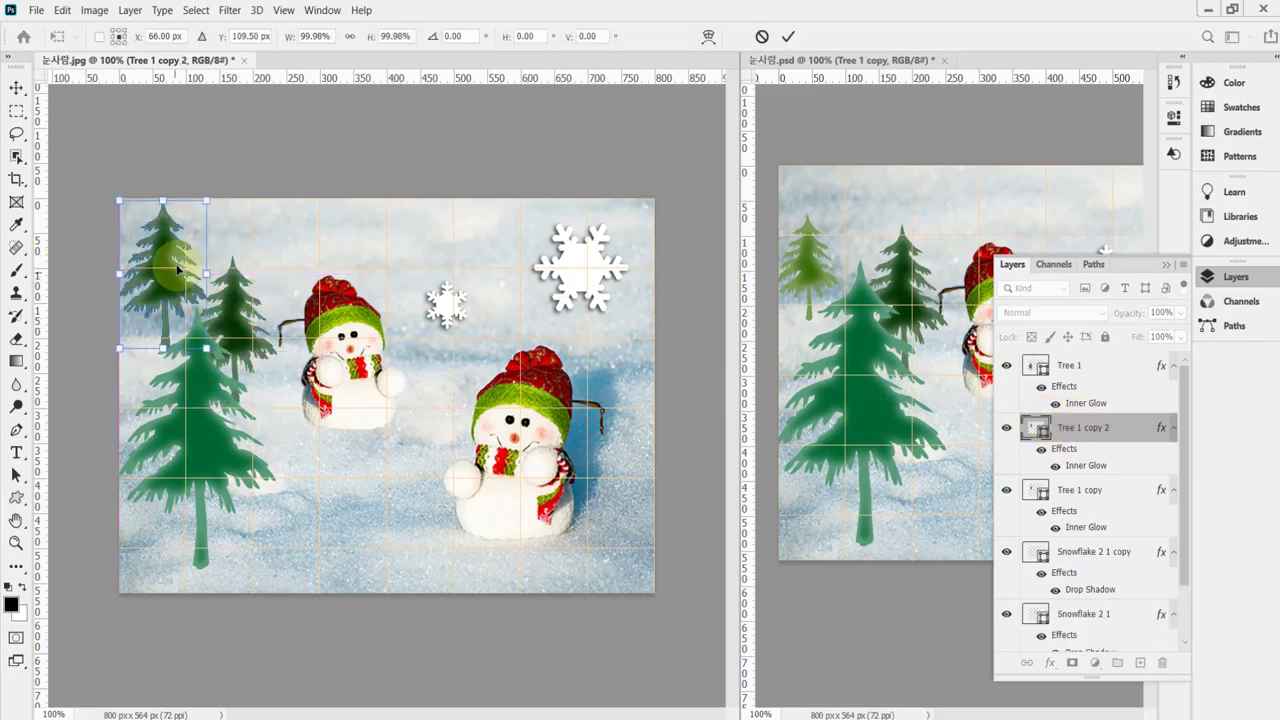
{"action": "left_click_drag", "start_coordinate": [208, 202], "coordinate": [219, 243]}
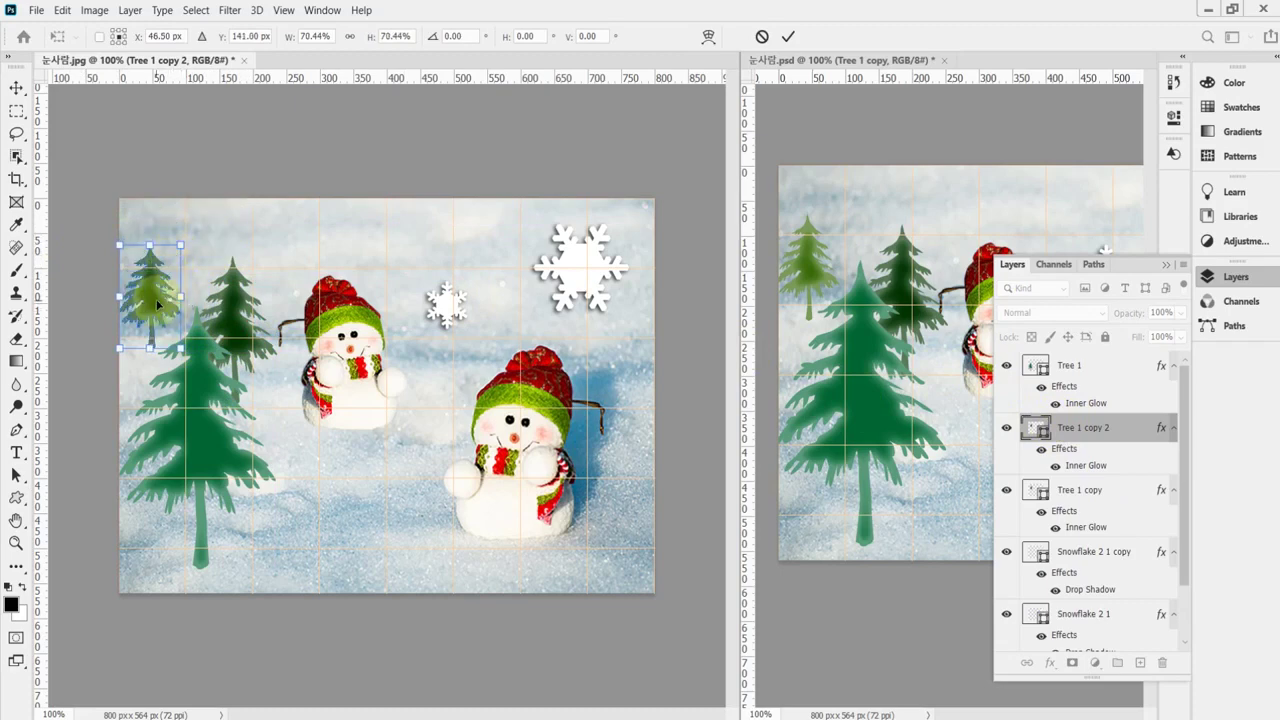
{"action": "left_click_drag", "start_coordinate": [156, 302], "coordinate": [156, 308]}
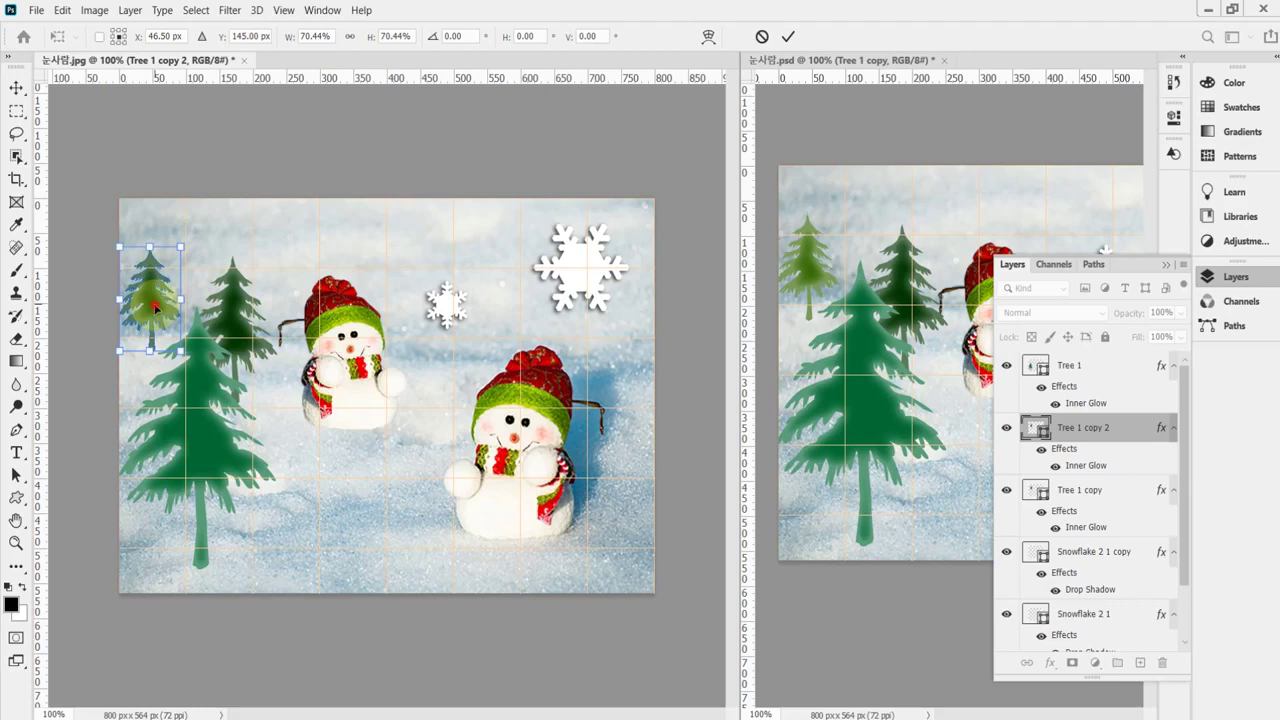
{"action": "key", "text": "Return"}
{"action": "key", "text": "u"}
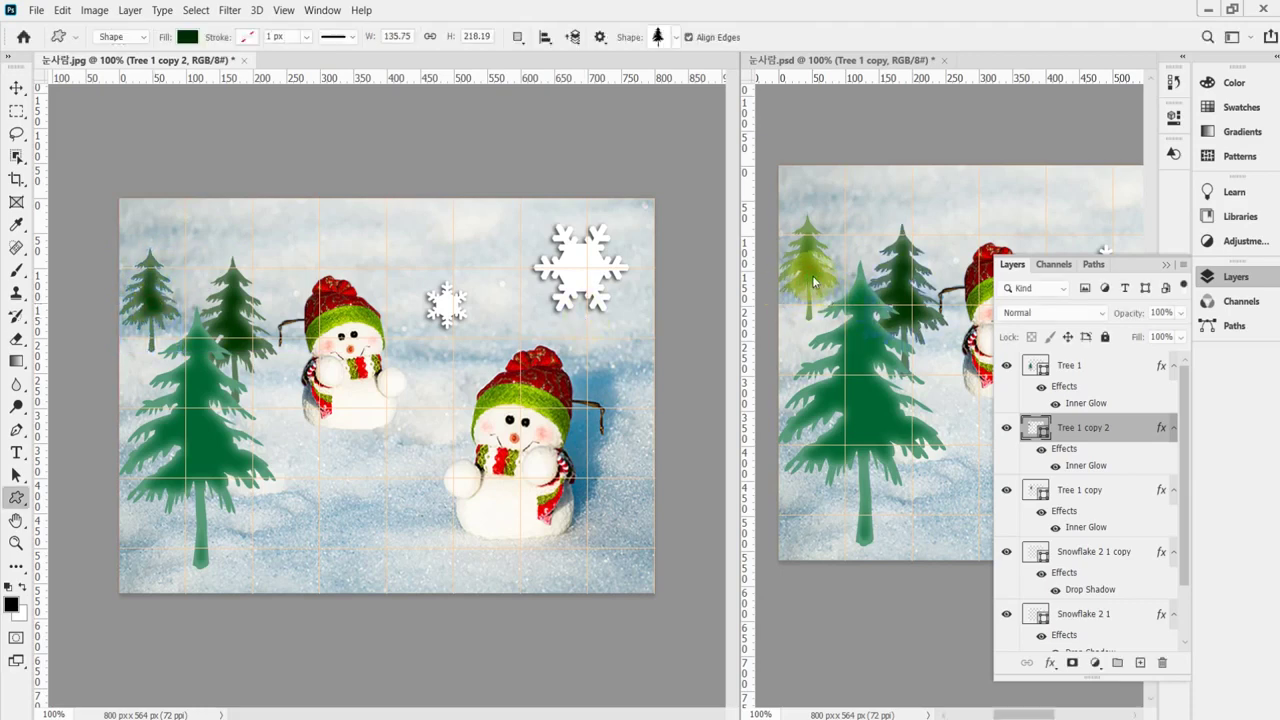
Select the small light green tree in 눈사람.psd and check its fill colour.
{"action": "left_click", "coordinate": [816, 285]}
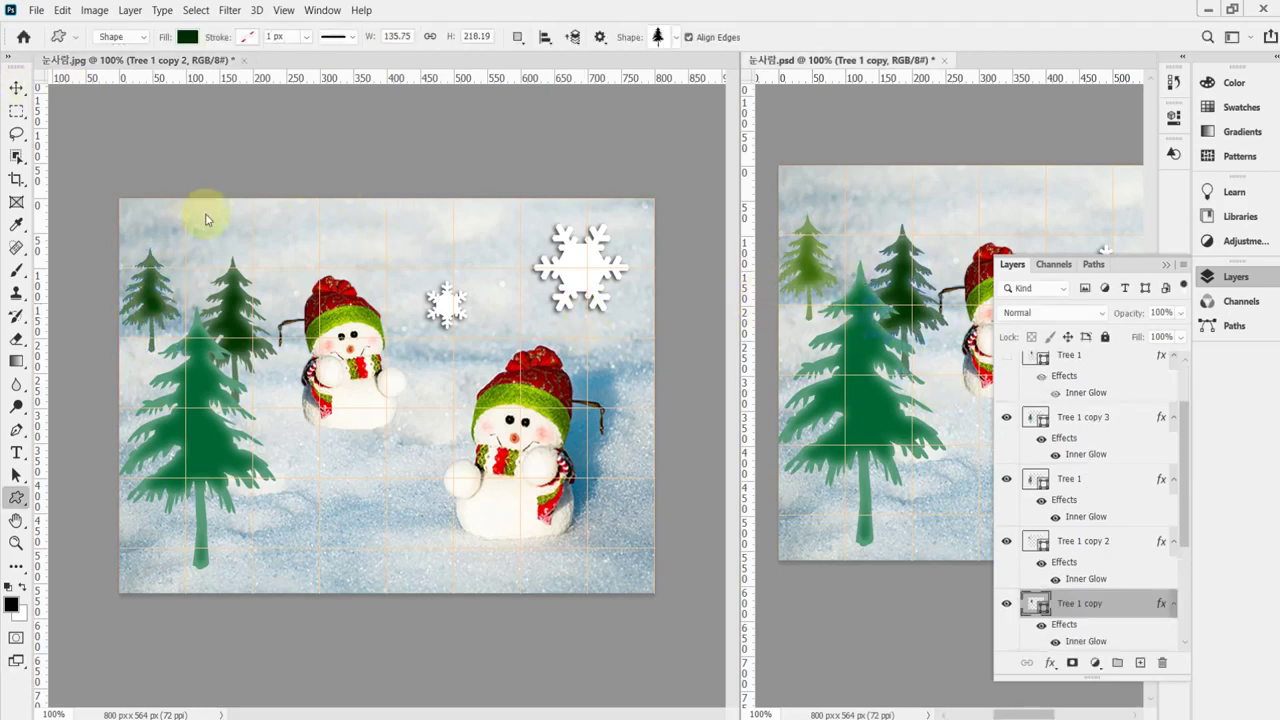
{"action": "key", "text": "m"}
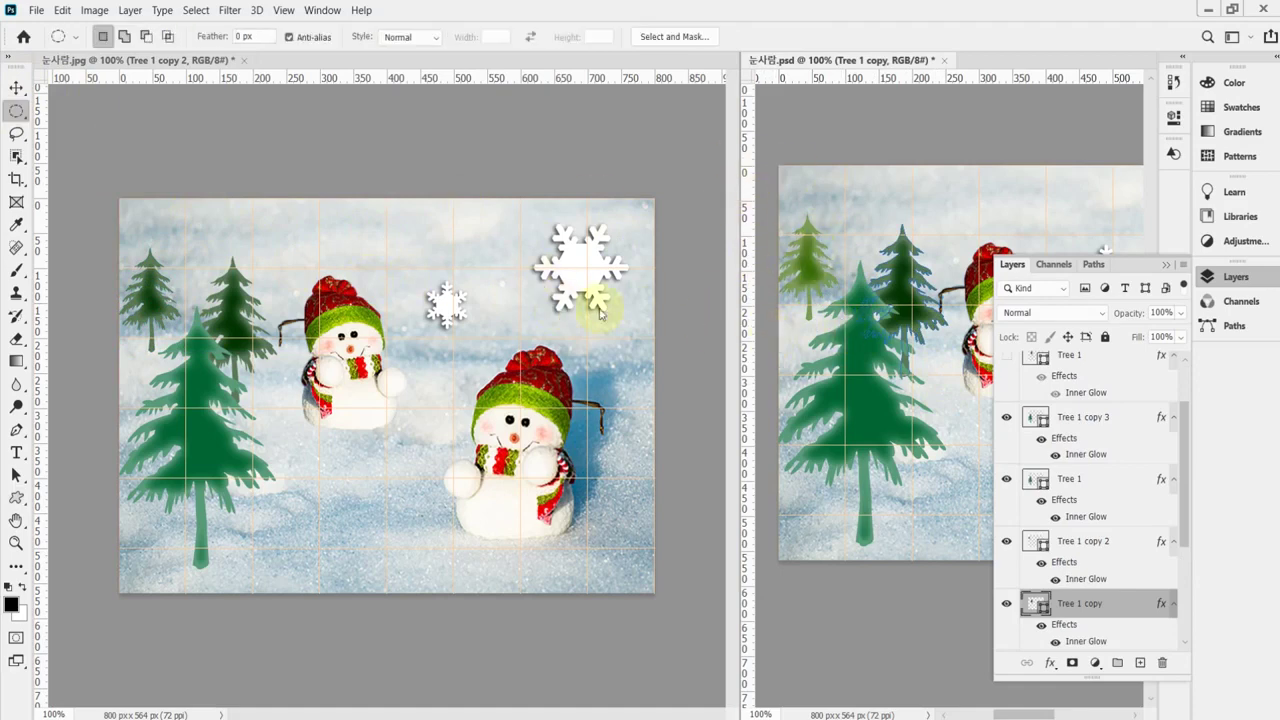
{"action": "key", "text": "v"}
{"action": "left_click", "coordinate": [800, 285]}
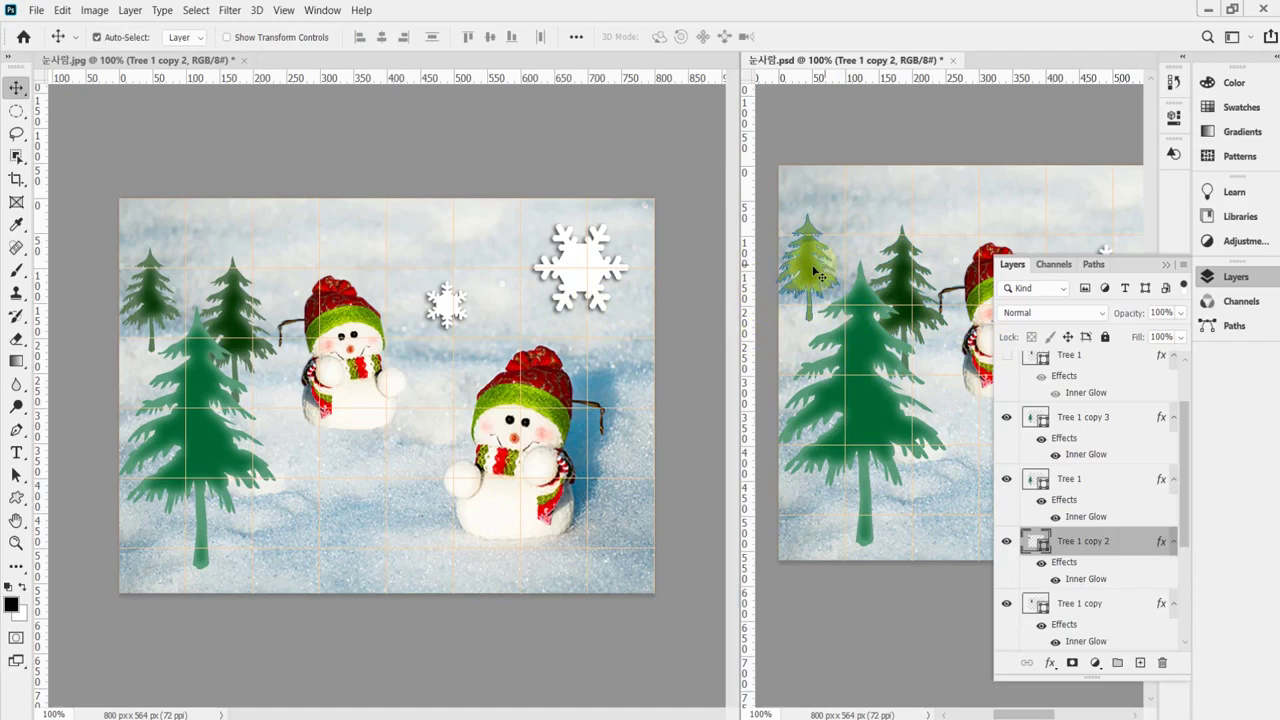
{"action": "double_click", "coordinate": [1032, 542]}
{"action": "left_click", "coordinate": [690, 358]}
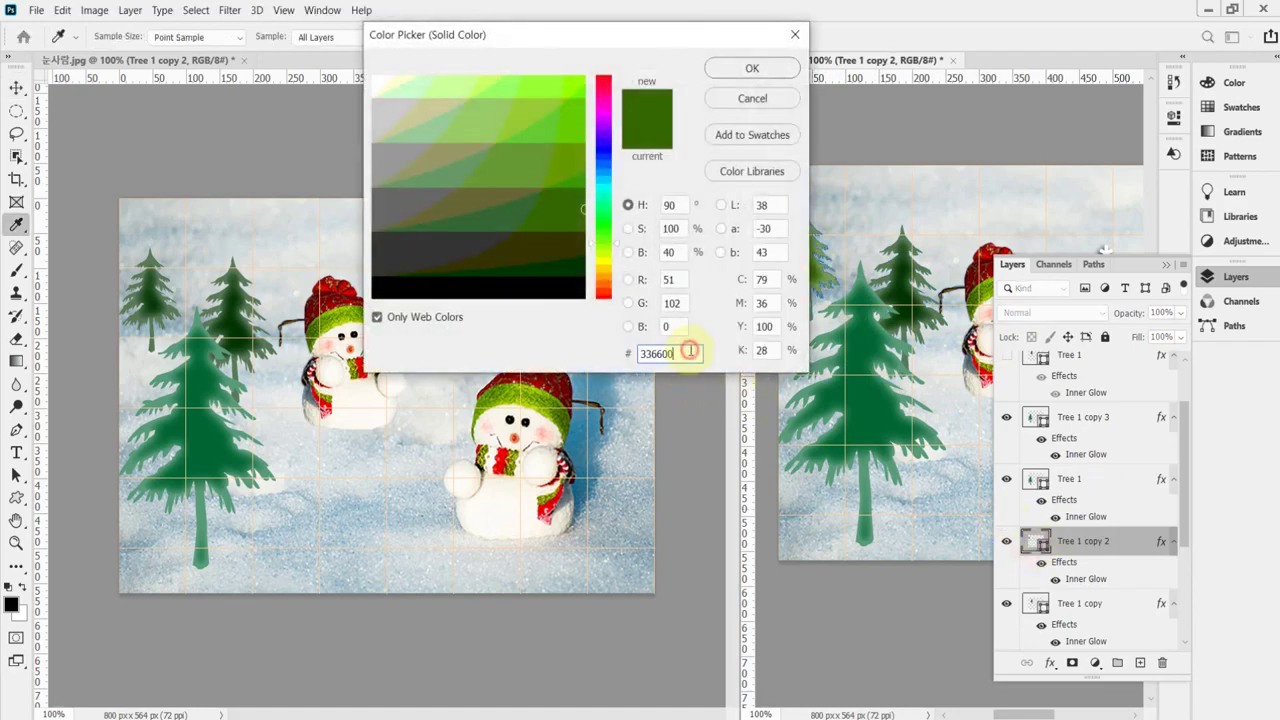
{"action": "left_click", "coordinate": [752, 98]}
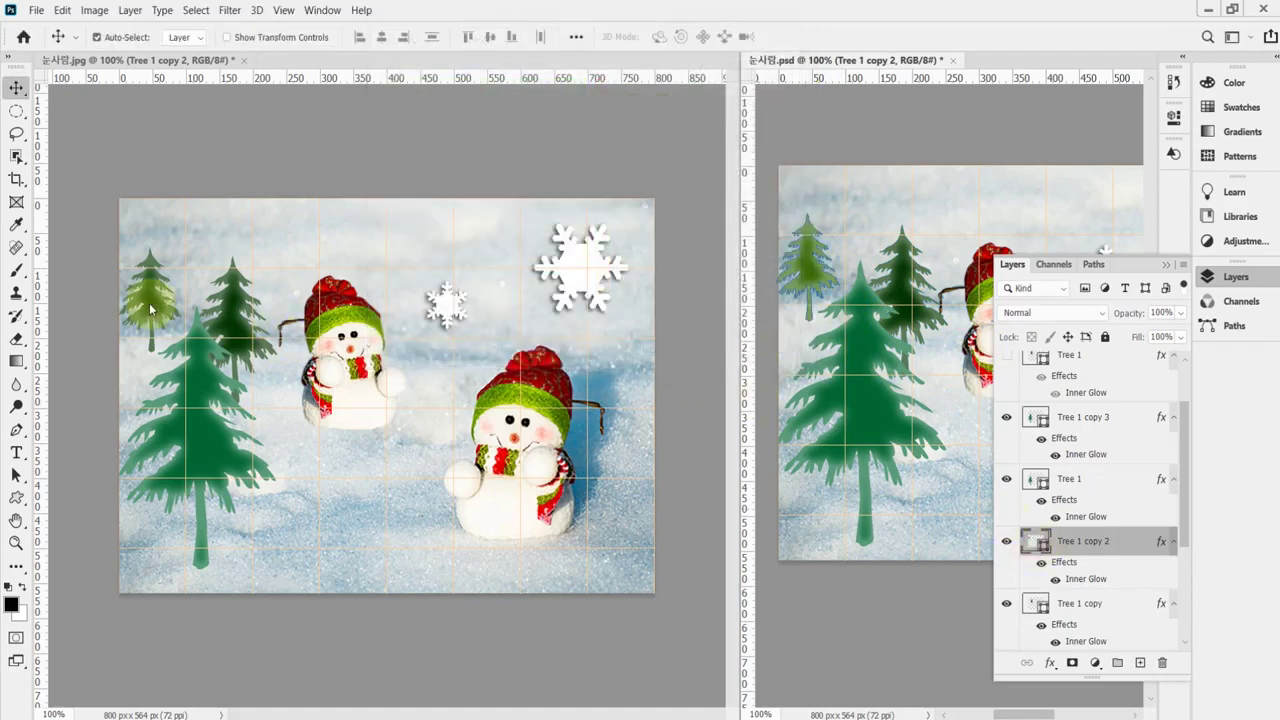
Set the fill colour of the smallest tree, Tree 1 copy 2, in 눈사람.jpg to hex 360 and collapse the layer list.
{"action": "scroll", "coordinate": [1087, 400], "scroll_direction": "down", "scroll_amount": 3}
{"action": "double_click", "coordinate": [1040, 370]}
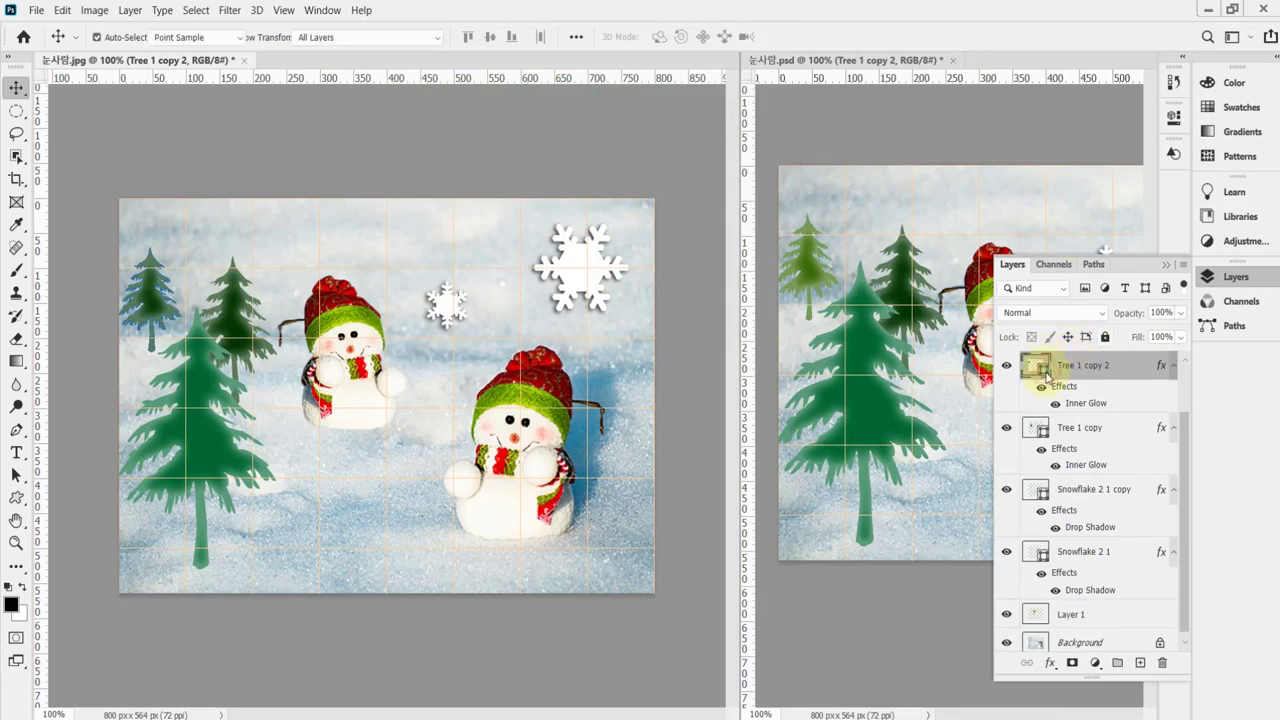
{"action": "type", "text": "669933"}
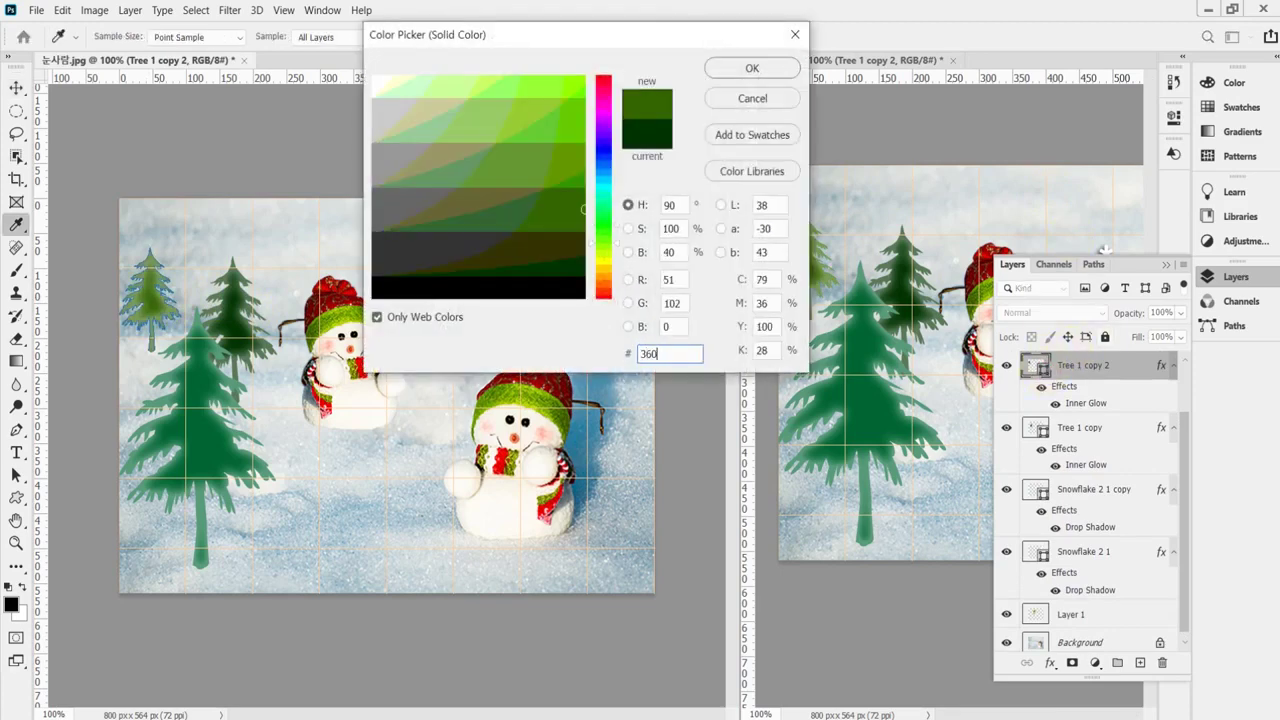
{"action": "key", "text": "Return"}
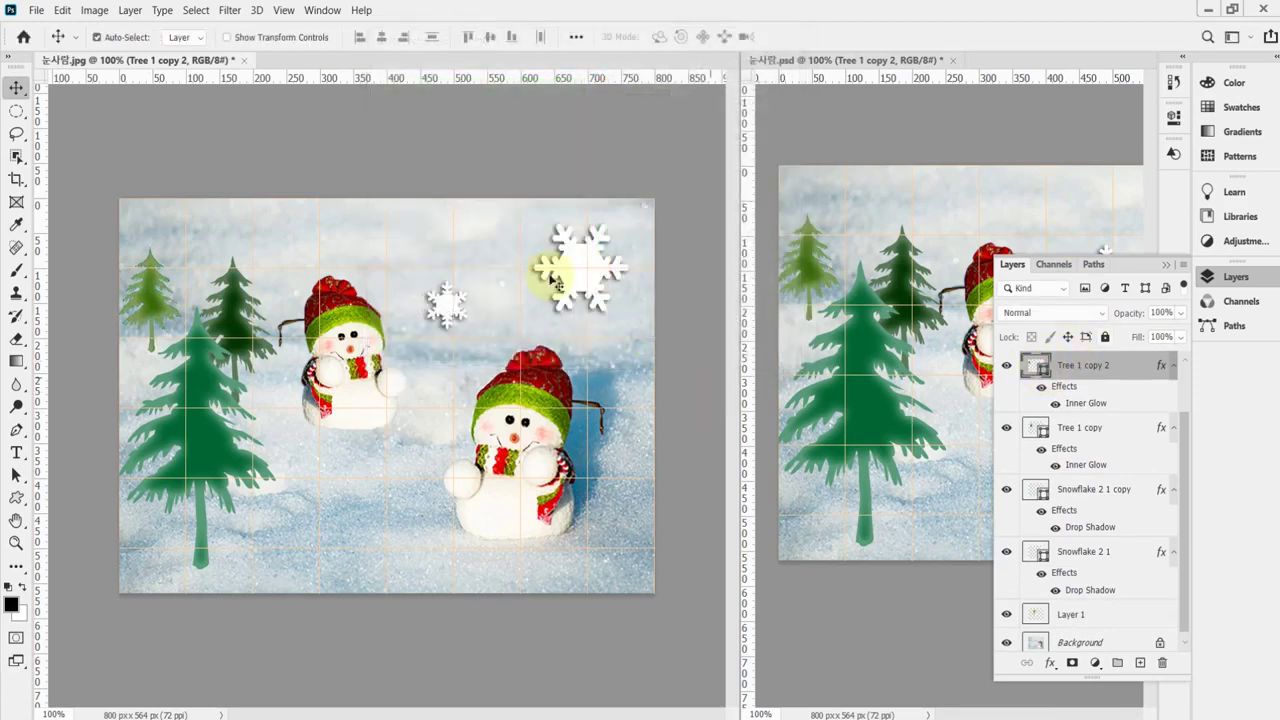
{"action": "left_click", "coordinate": [1232, 280]}
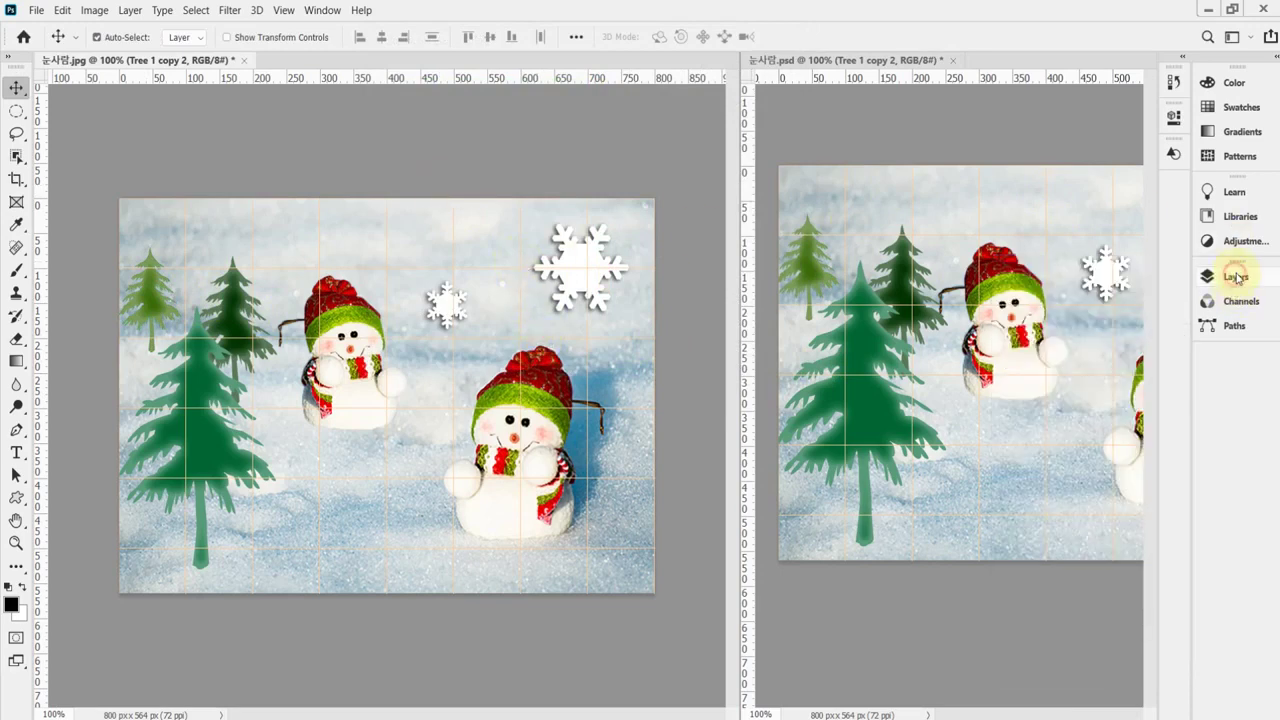
{"action": "key", "text": "ctrl+minus"}
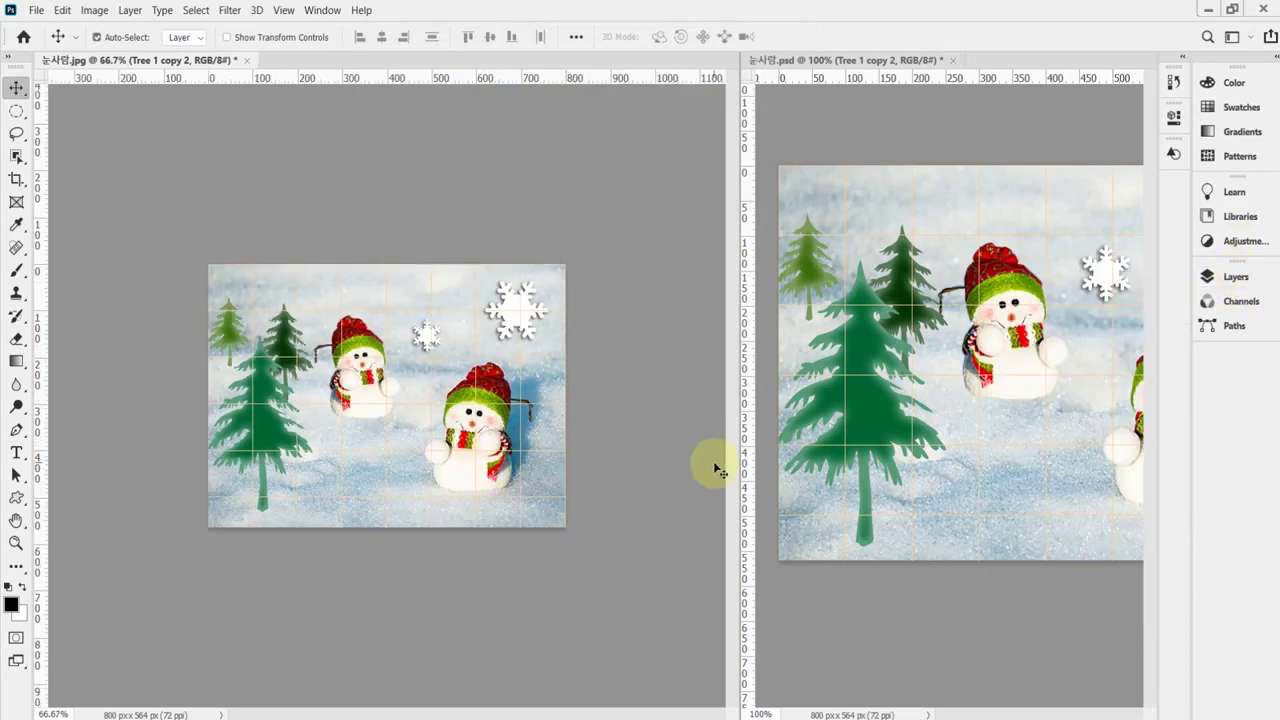
{"action": "left_click", "coordinate": [688, 420]}
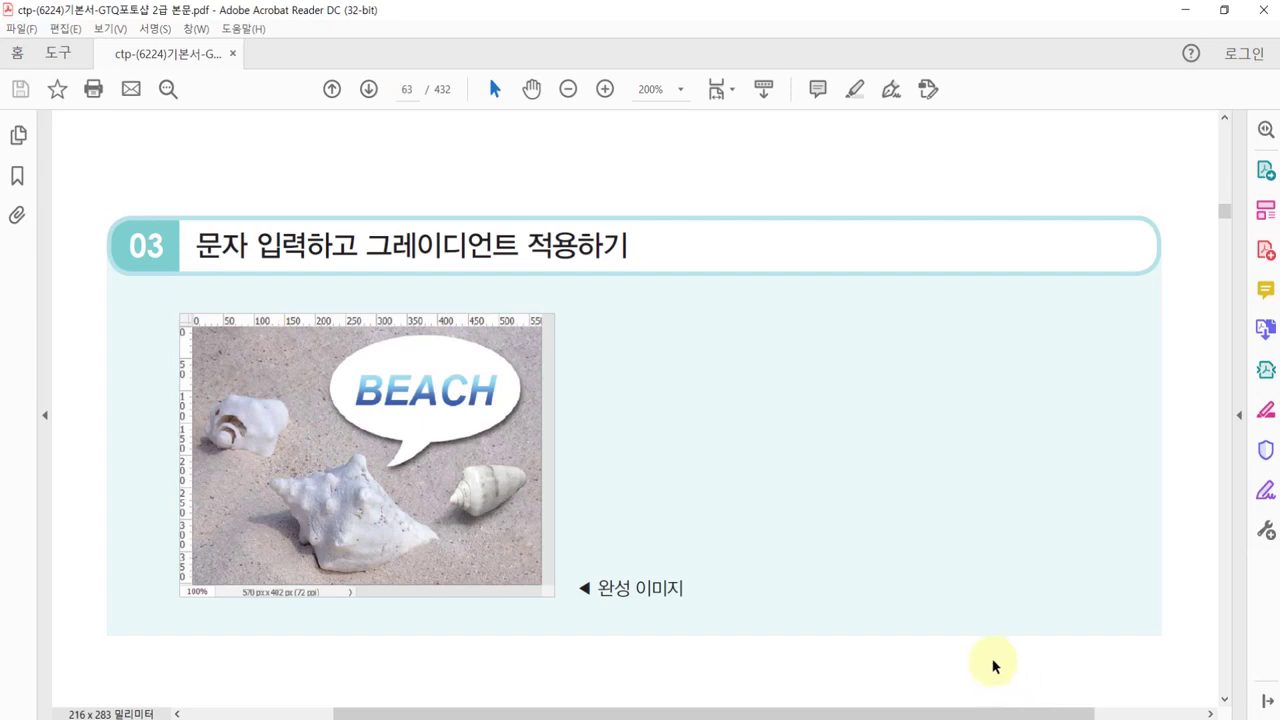
Switch from the PDF to Photoshop and check whether the grid is enabled for 소라.jpg.
{"action": "key", "text": "alt+Tab"}
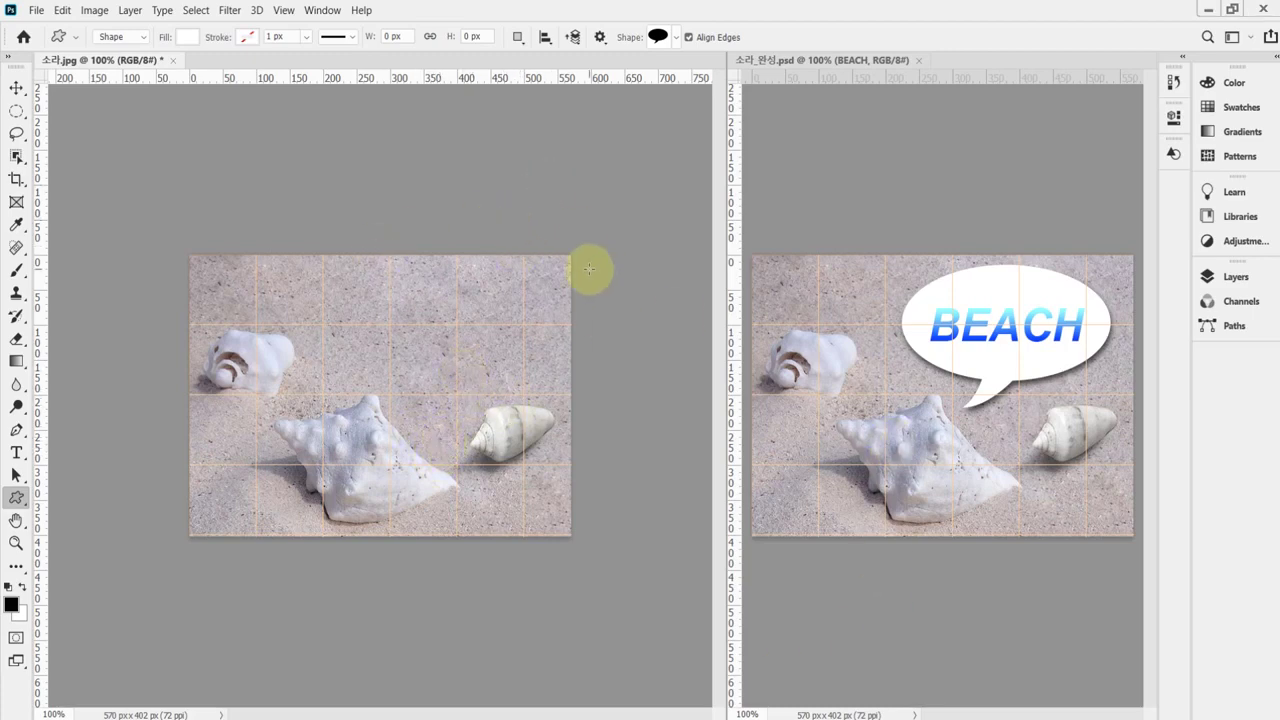
{"action": "left_click", "coordinate": [284, 10]}
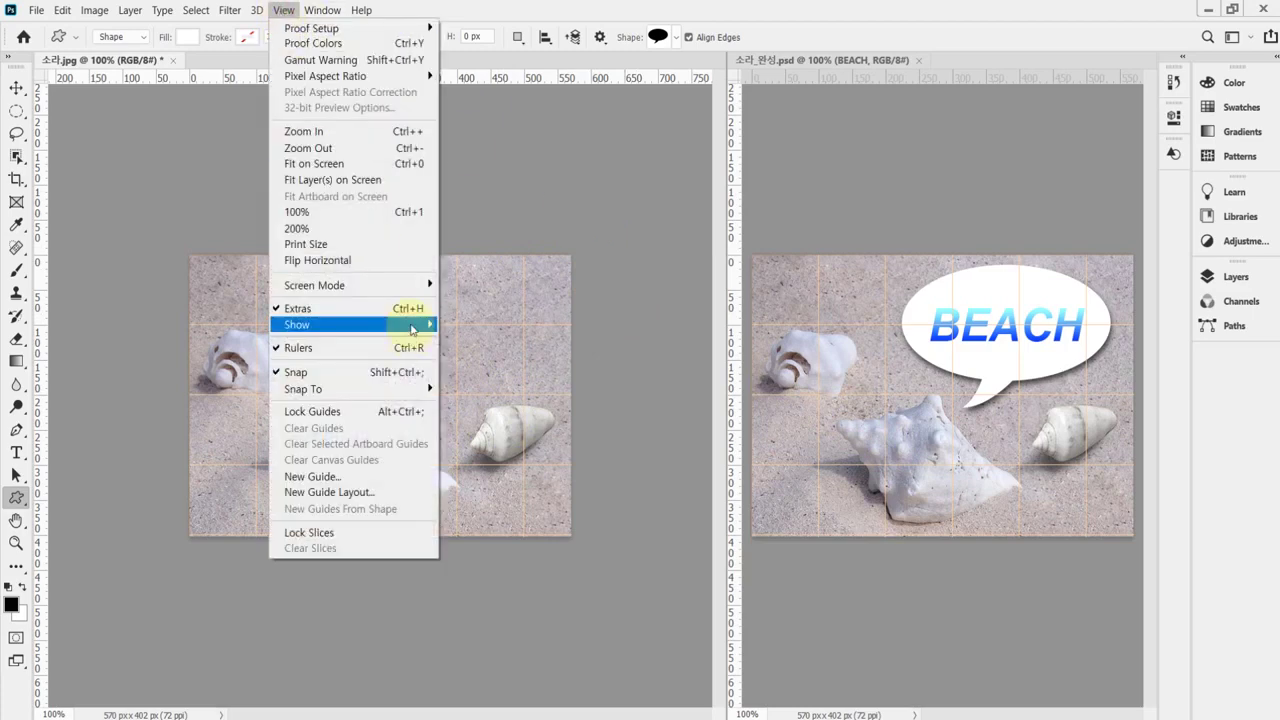
{"action": "mouse_move", "coordinate": [412, 330]}
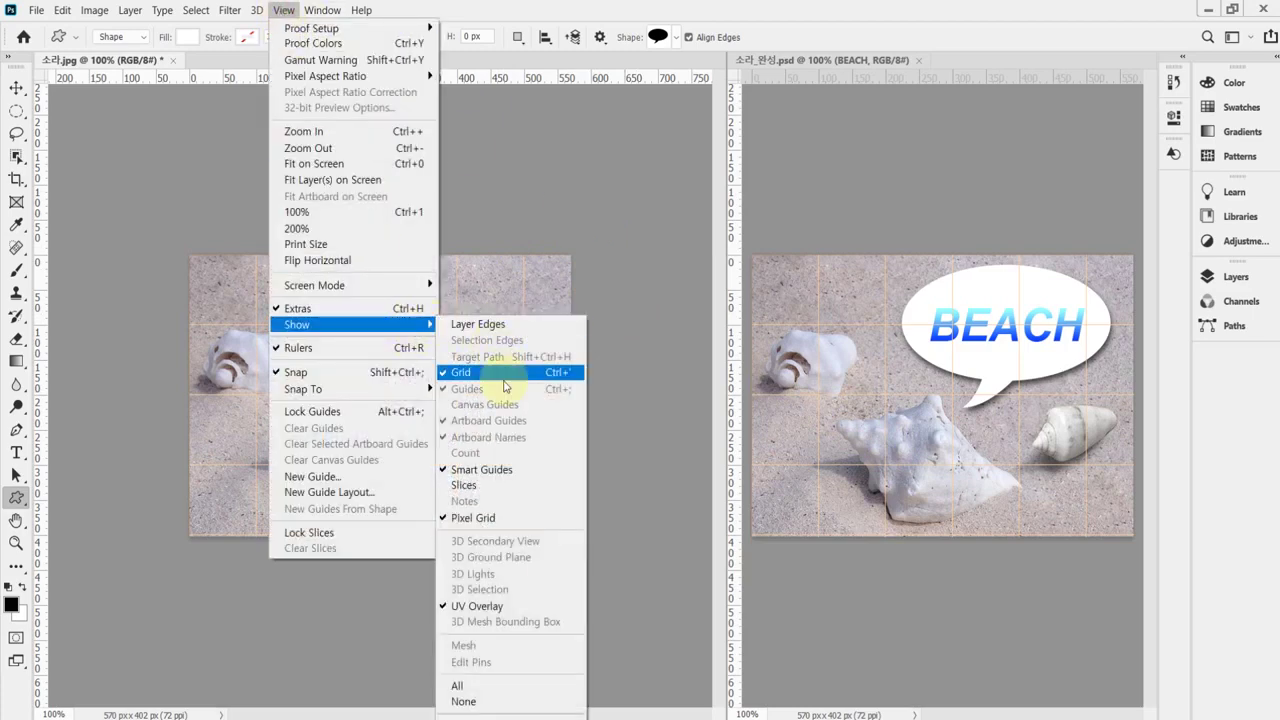
{"action": "left_click", "coordinate": [875, 35]}
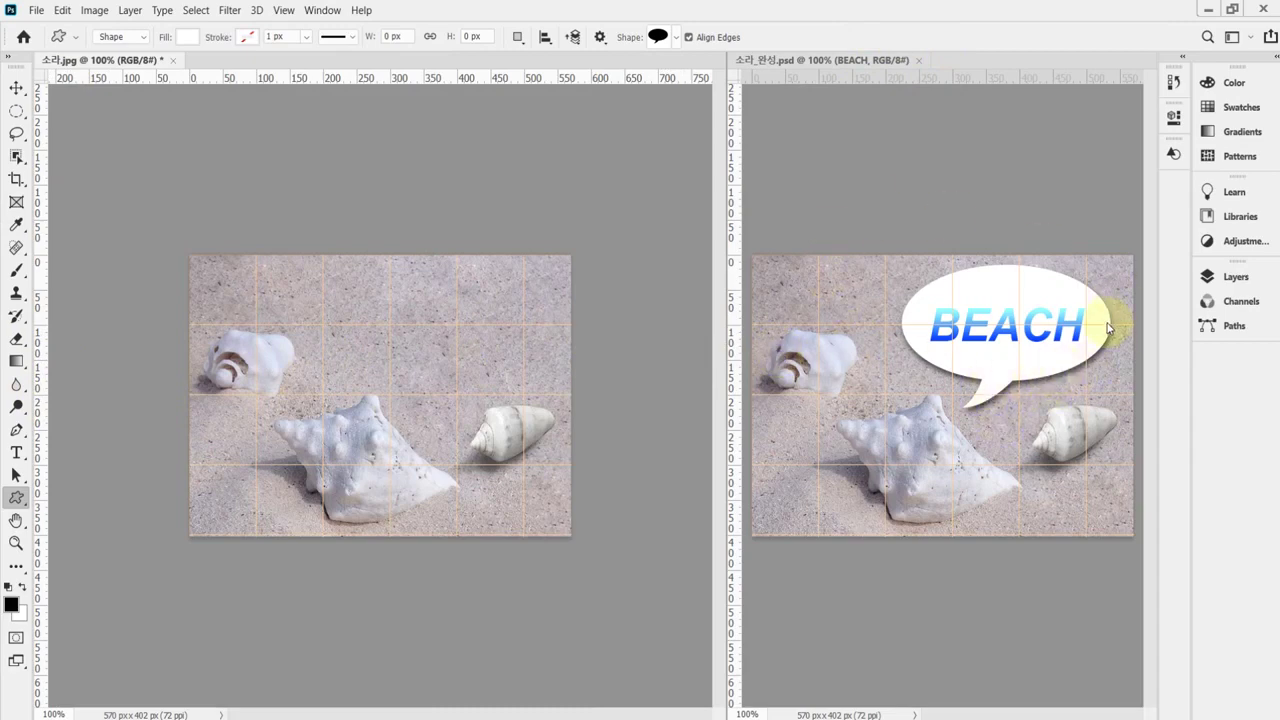
Choose the Talk 1 speech bubble from the legacy Talk Bubbles set for the Custom Shape tool.
{"action": "right_click", "coordinate": [18, 498]}
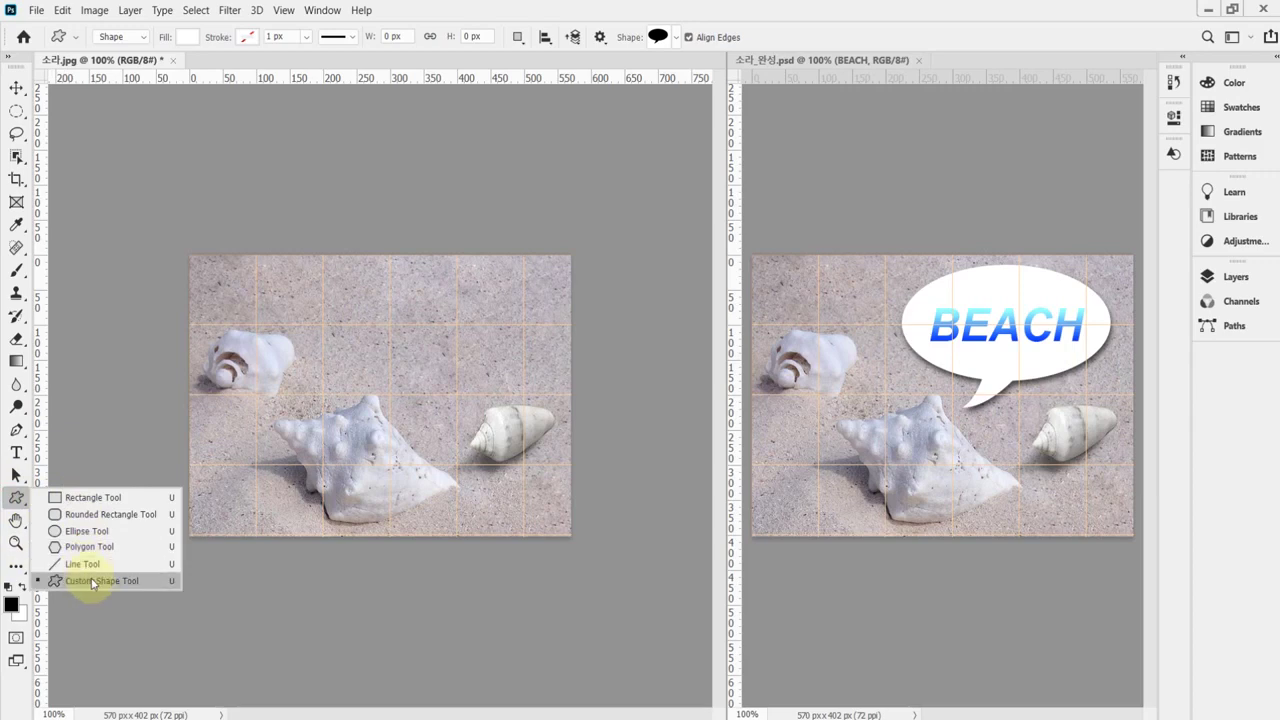
{"action": "left_click", "coordinate": [675, 37]}
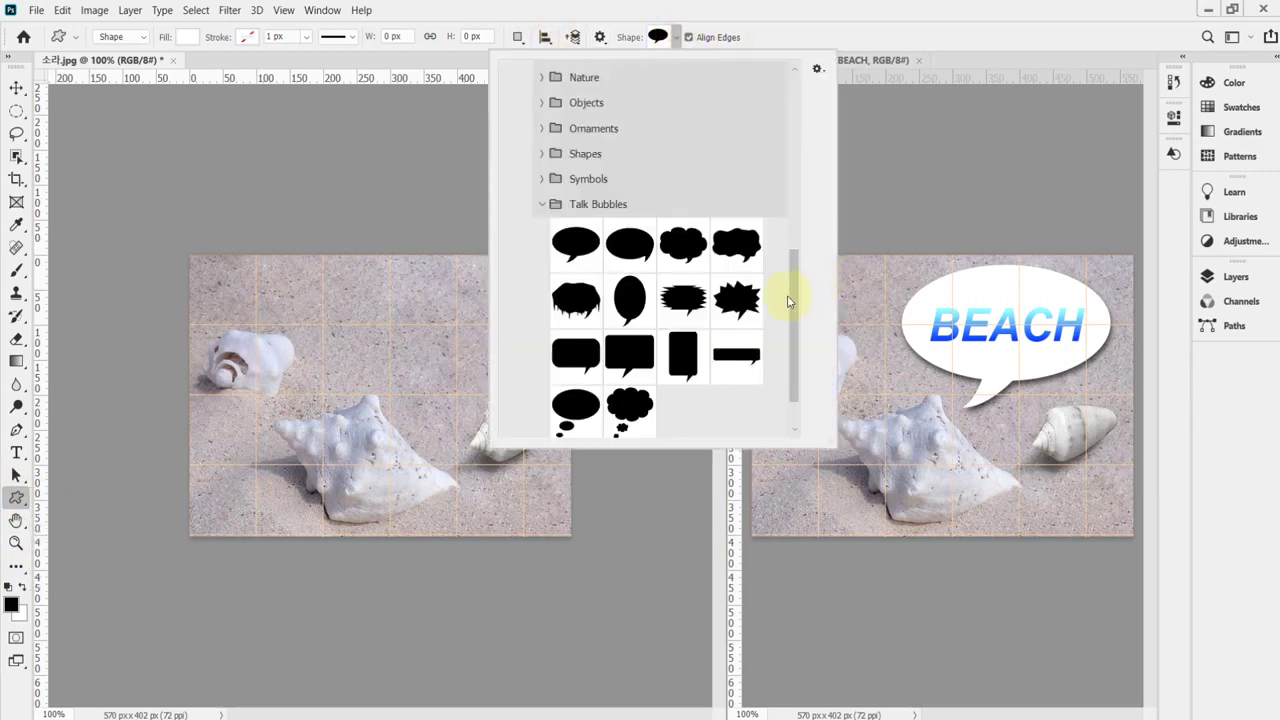
{"action": "left_click_drag", "start_coordinate": [797, 298], "coordinate": [797, 103]}
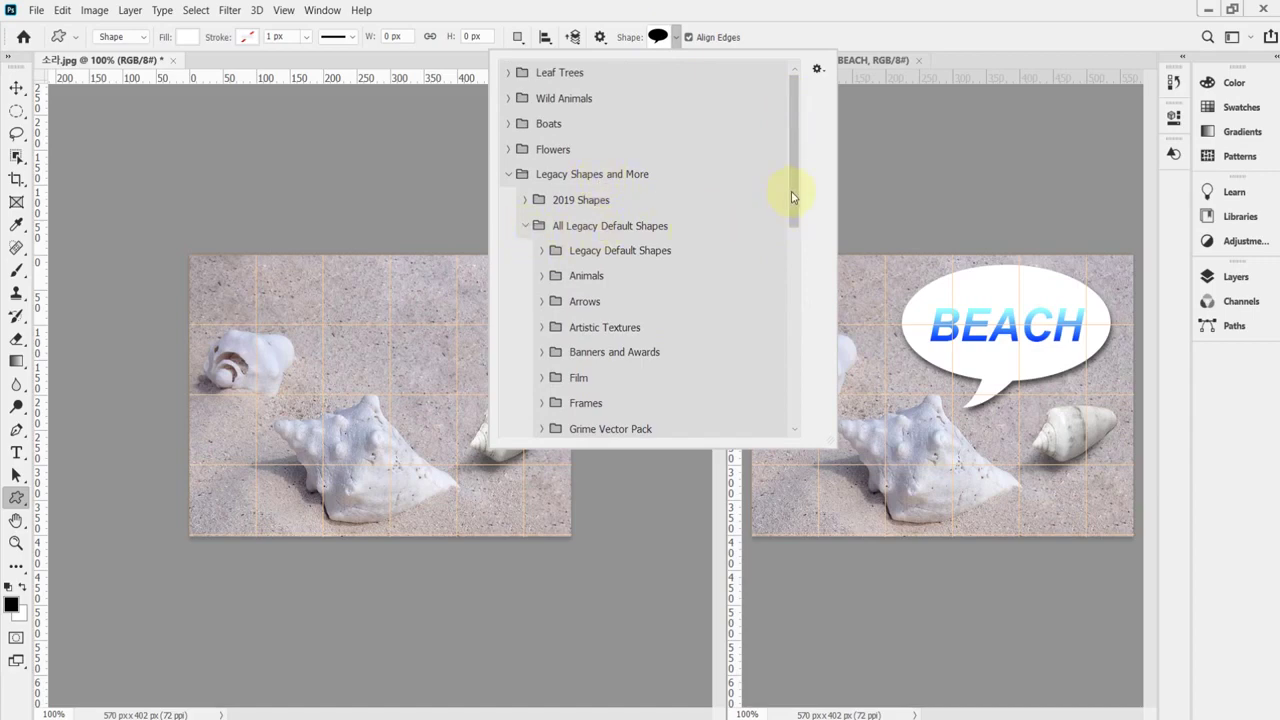
{"action": "left_click_drag", "start_coordinate": [791, 197], "coordinate": [800, 400]}
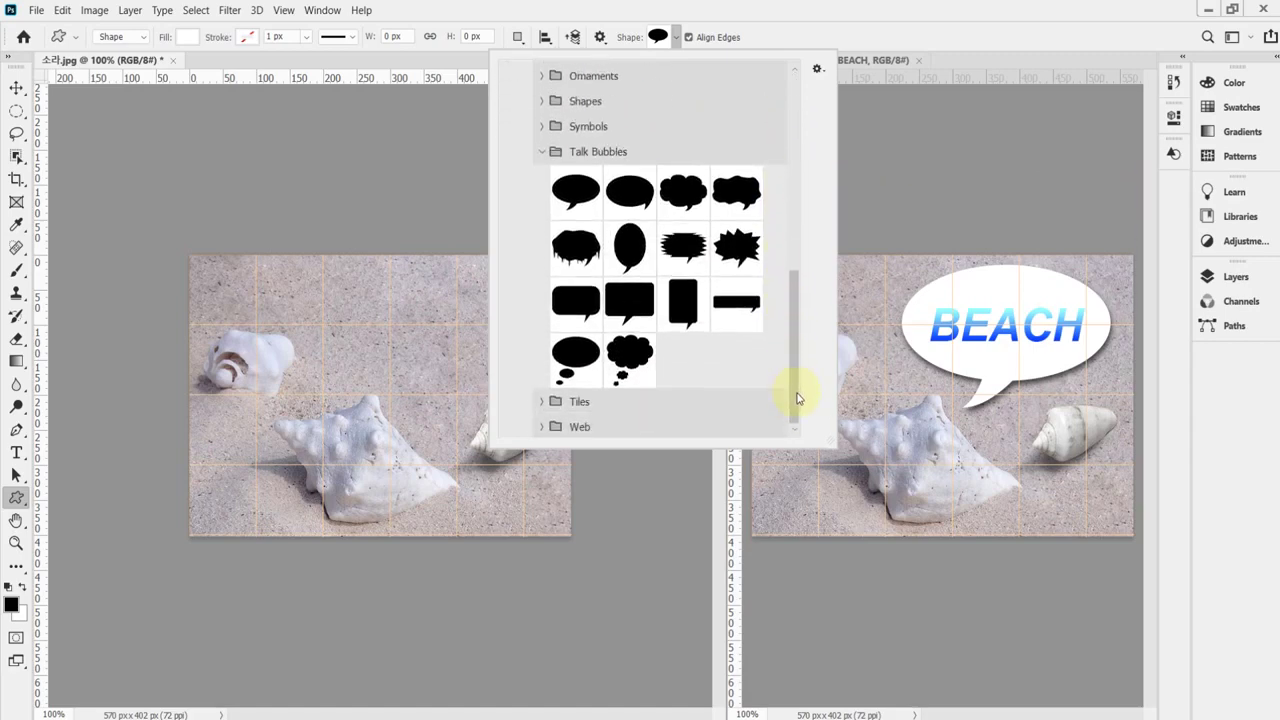
{"action": "left_click", "coordinate": [566, 192]}
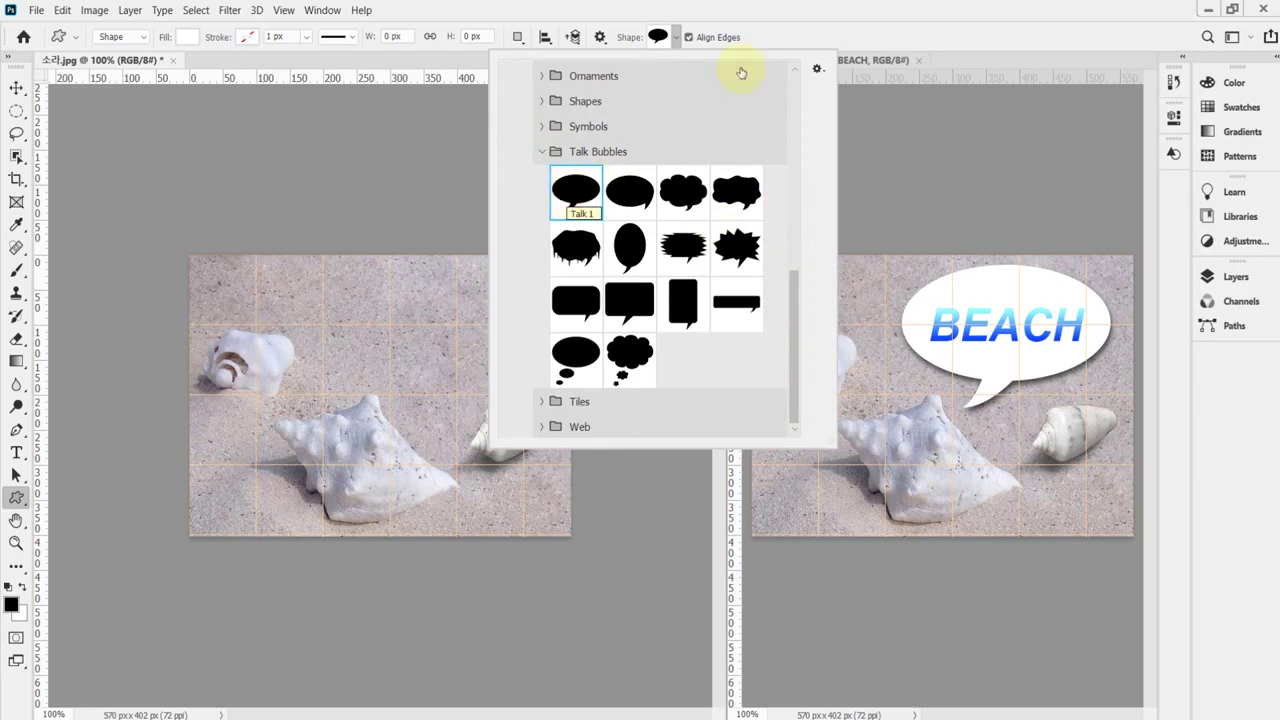
{"action": "left_click", "coordinate": [766, 14]}
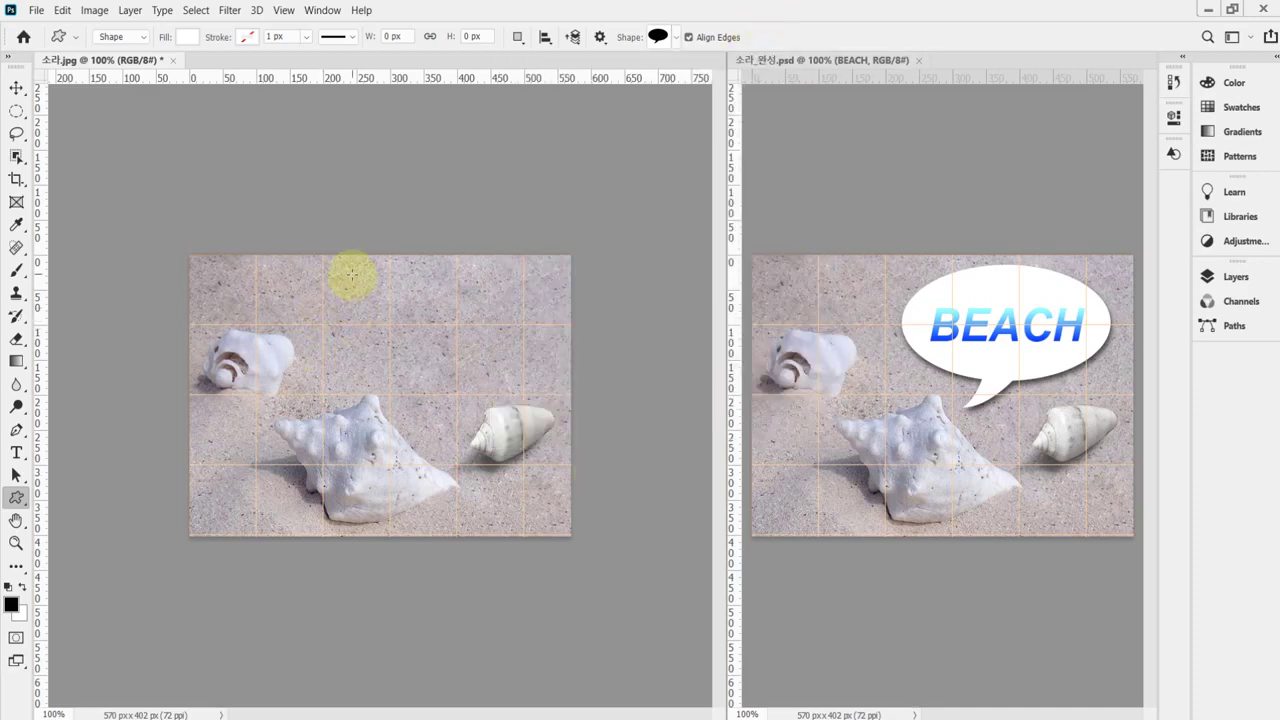
Draw a speech bubble about 312 by 199 px above the large shell in 소라.jpg and position it as in the reference.
{"action": "left_click_drag", "start_coordinate": [352, 268], "coordinate": [558, 408]}
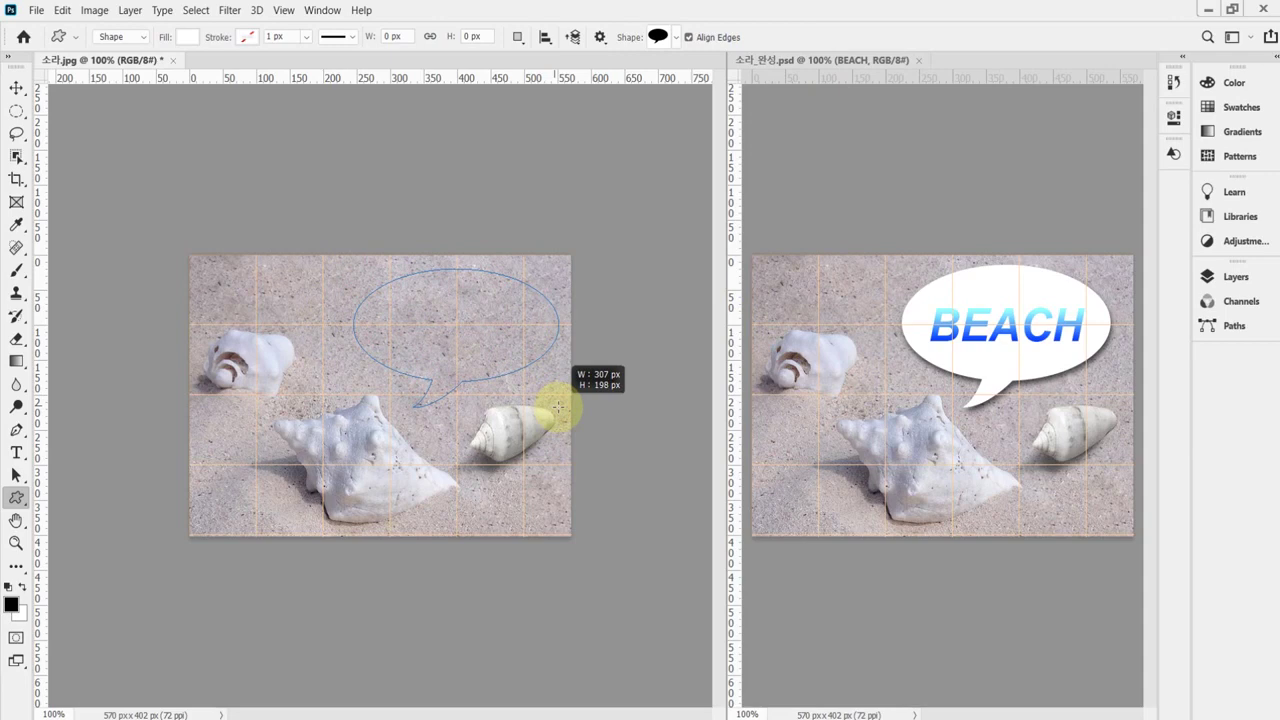
{"action": "left_click_drag", "start_coordinate": [557, 408], "coordinate": [561, 405]}
{"action": "mouse_move", "coordinate": [505, 366]}
{"action": "left_mouse_down"}
{"action": "mouse_move", "coordinate": [503, 350]}
{"action": "mouse_move", "coordinate": [496, 360]}
{"action": "left_mouse_up"}
{"action": "left_click", "coordinate": [495, 356]}
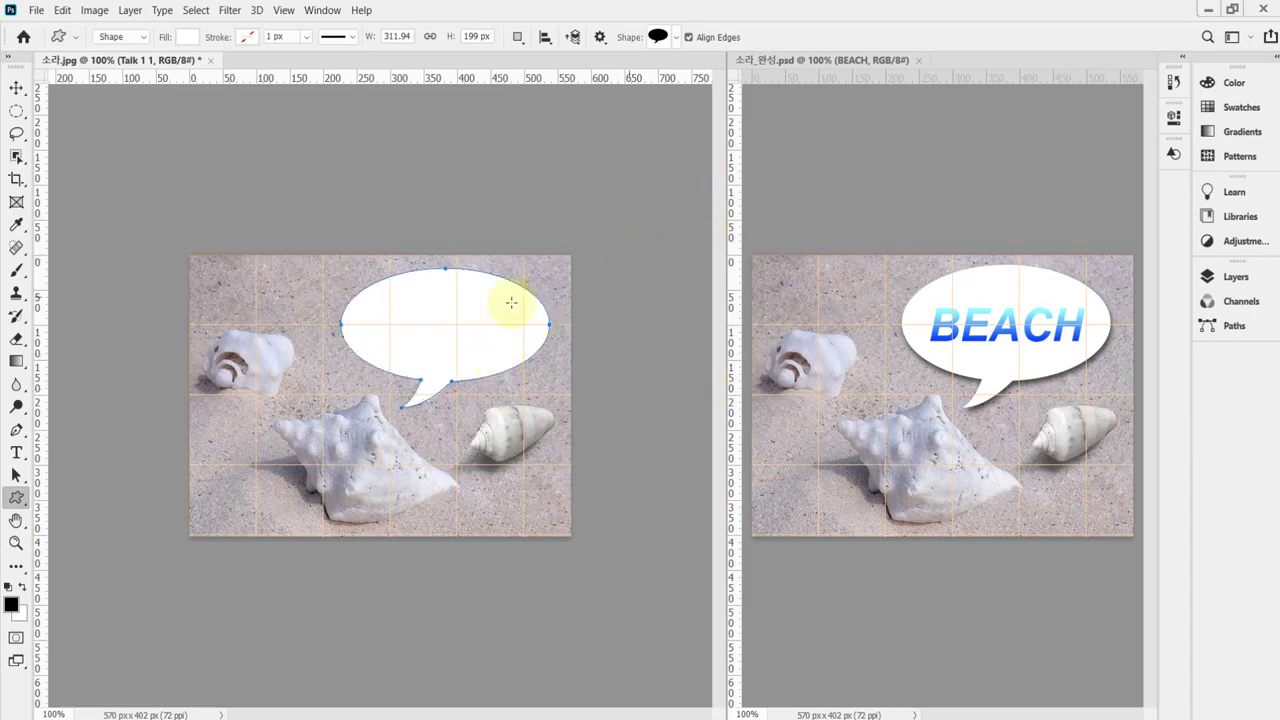
Keep the drawing mode as Shape and set the speech bubble layer's fill colour to white, hex fff.
{"action": "left_click", "coordinate": [1236, 276]}
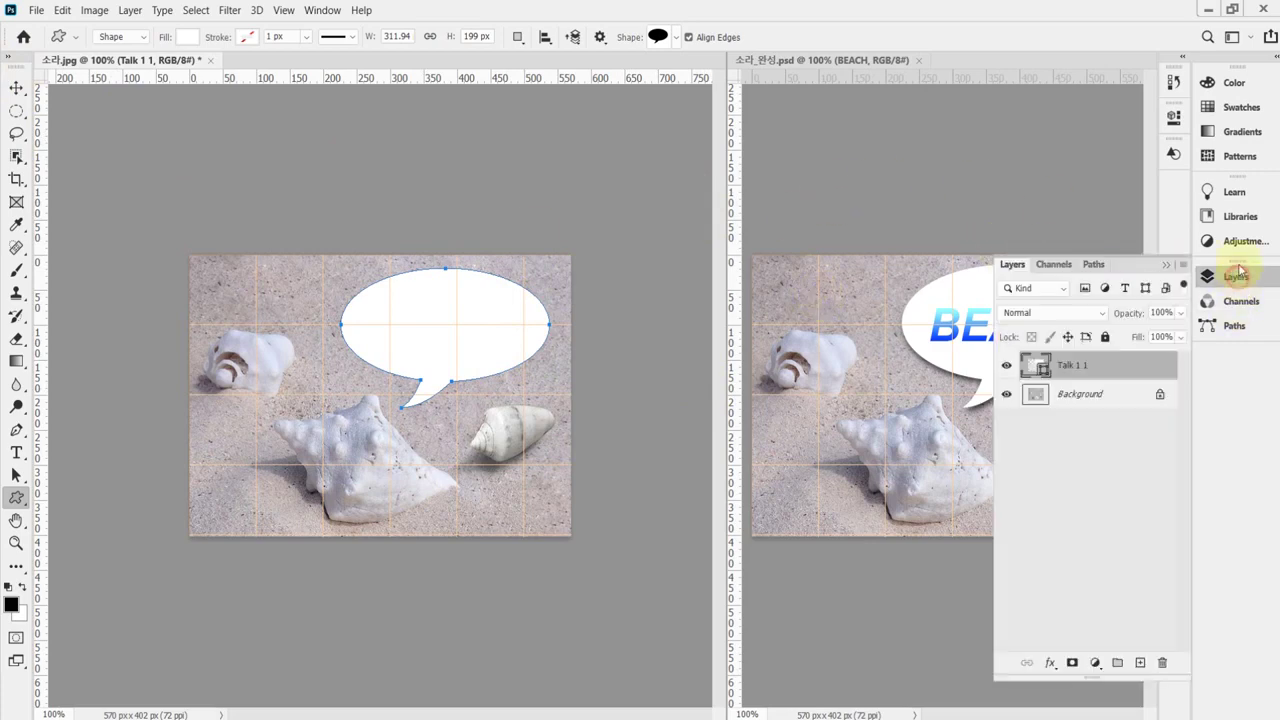
{"action": "left_click", "coordinate": [143, 38]}
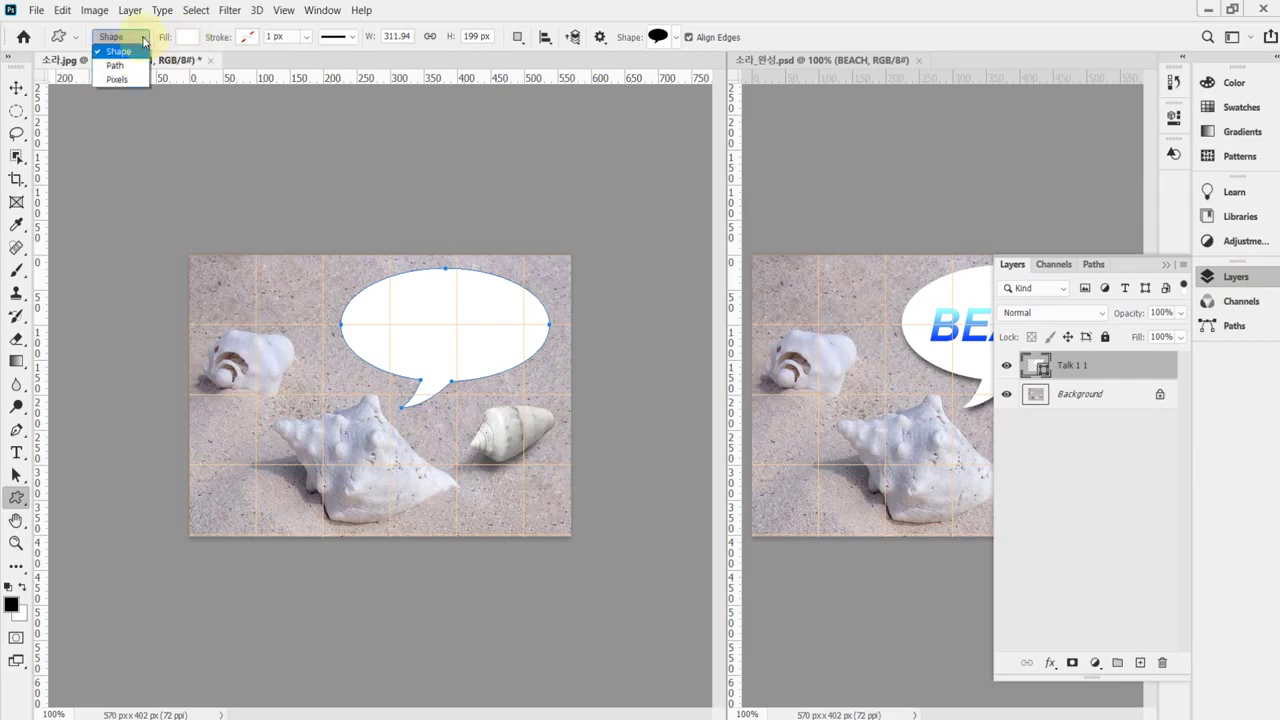
{"action": "left_click", "coordinate": [200, 38]}
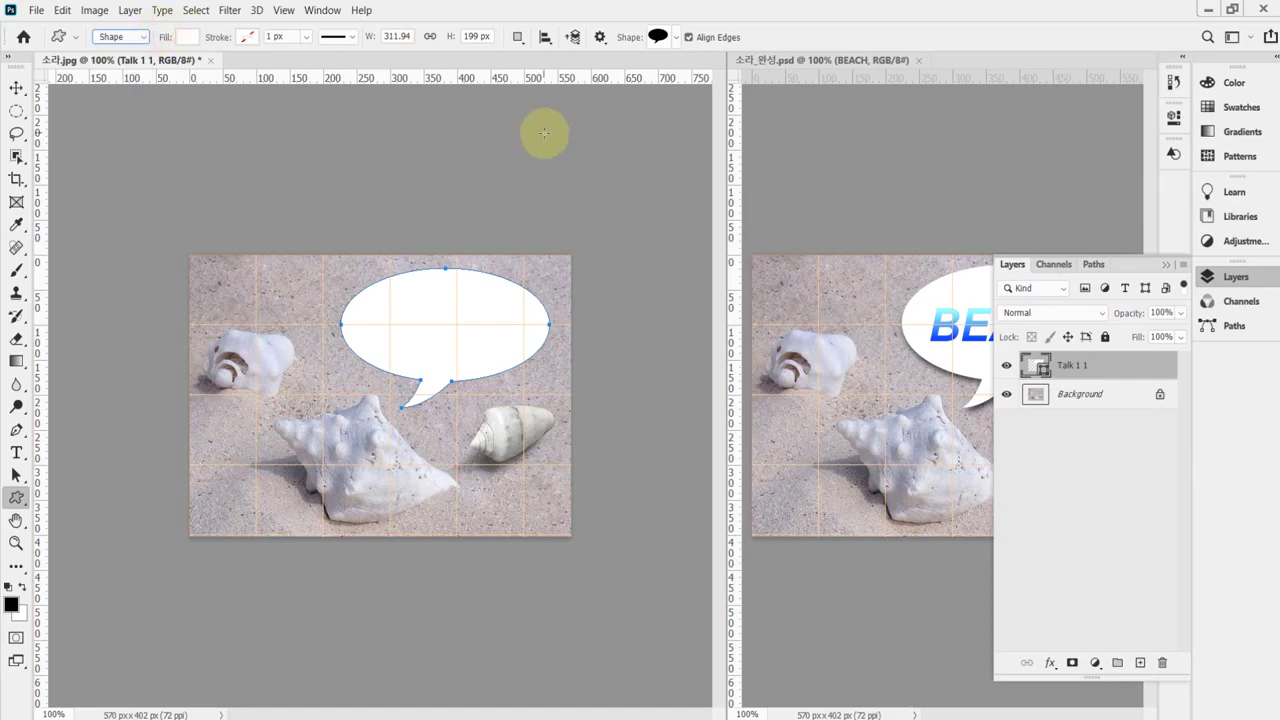
{"action": "double_click", "coordinate": [1039, 368]}
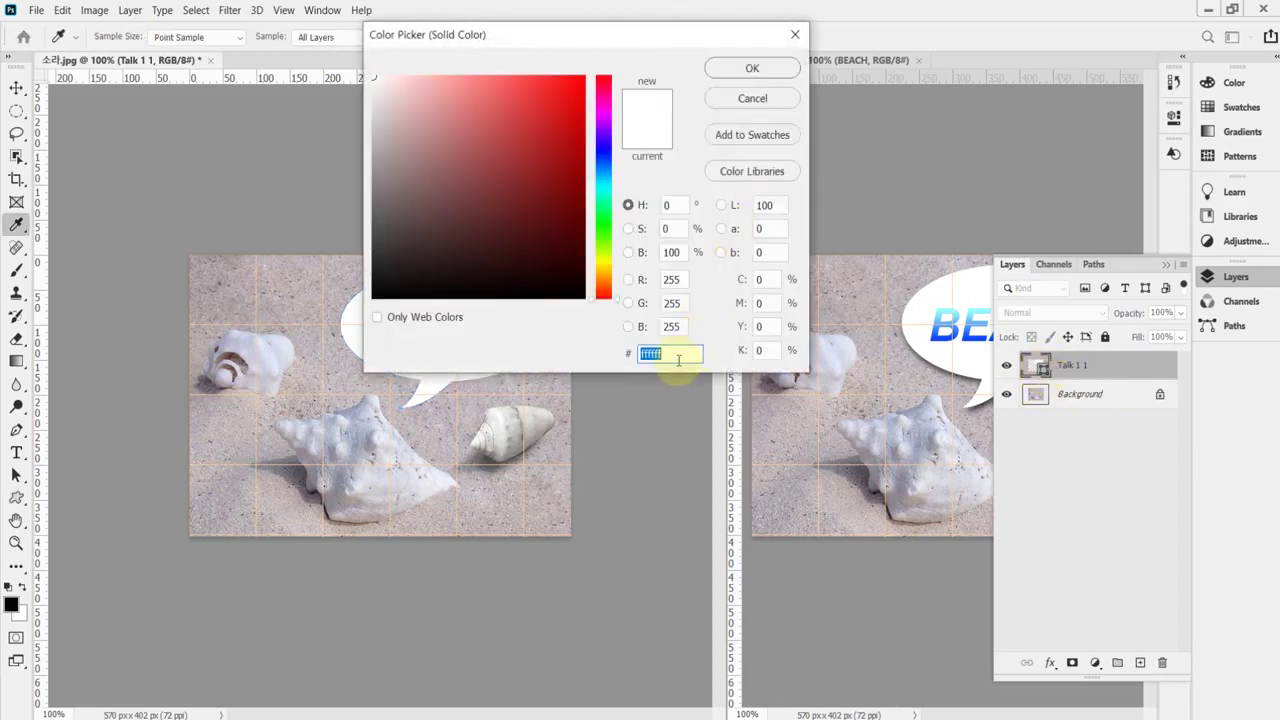
{"action": "type", "text": "fff"}
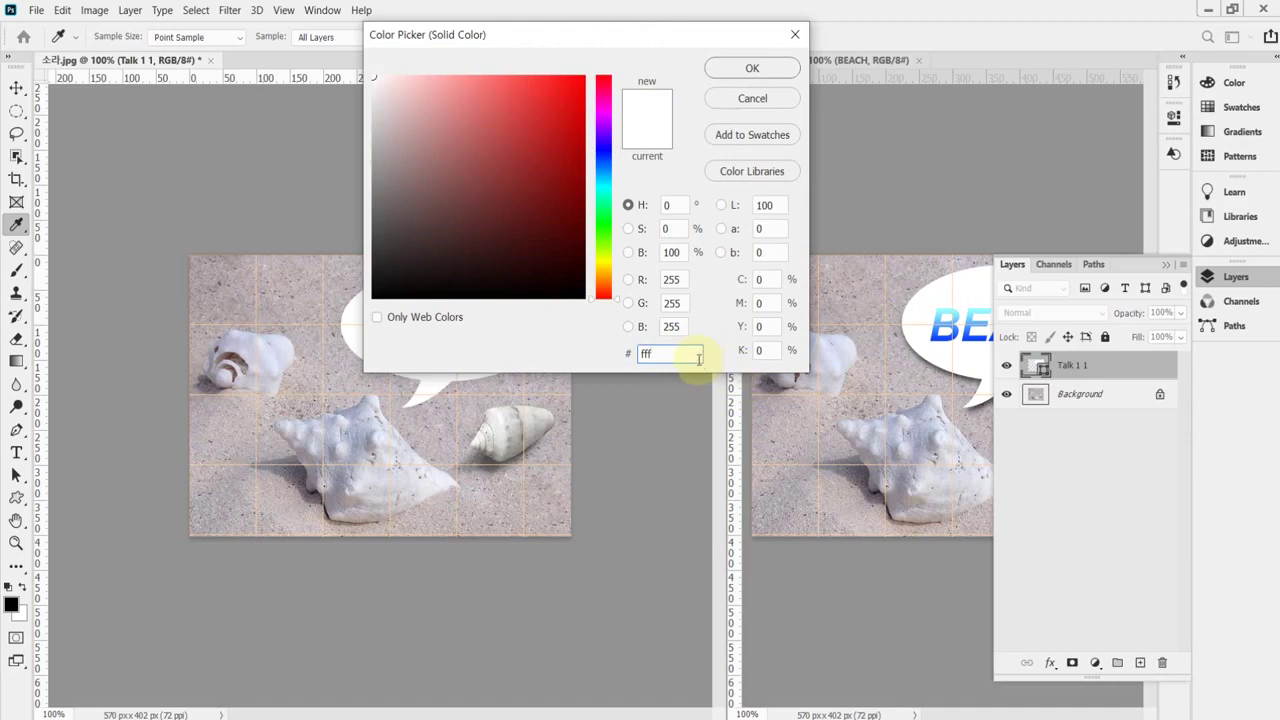
{"action": "type", "text": "fff"}
{"action": "key", "text": "Return"}
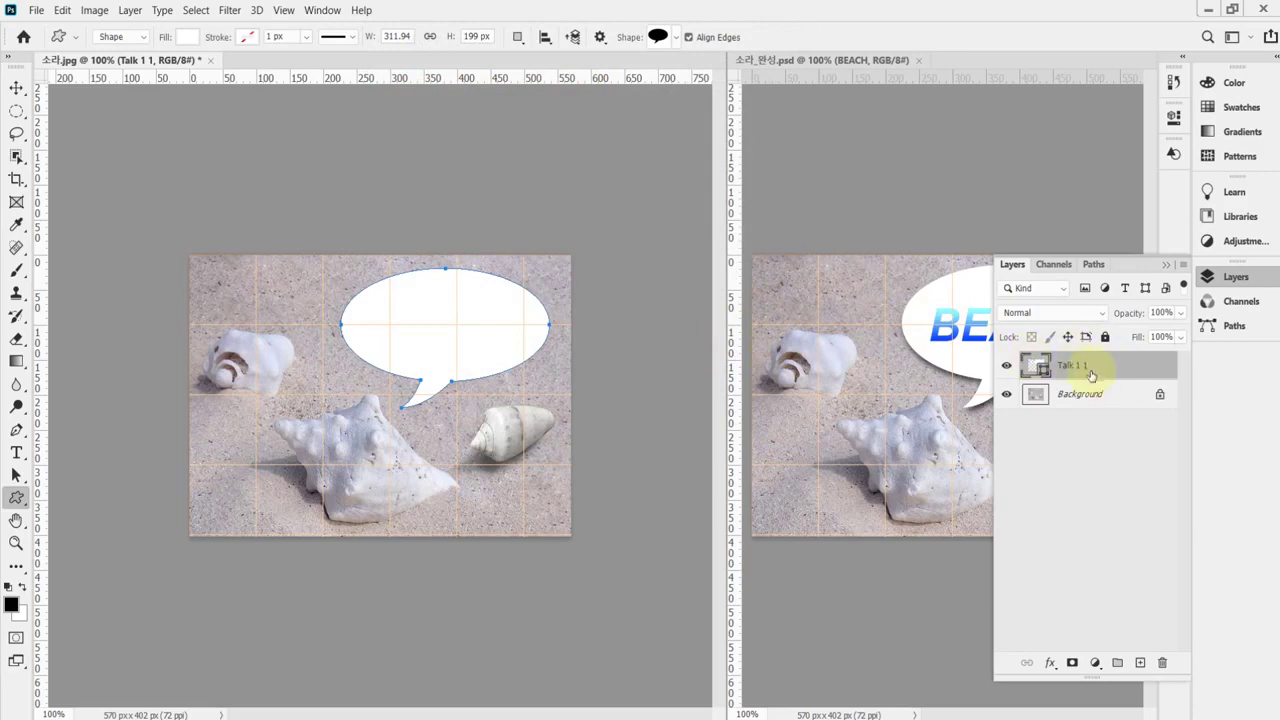
Add a Drop Shadow to the speech bubble with 61% opacity, a 110° angle and a 6 px distance.
{"action": "left_click", "coordinate": [1050, 663]}
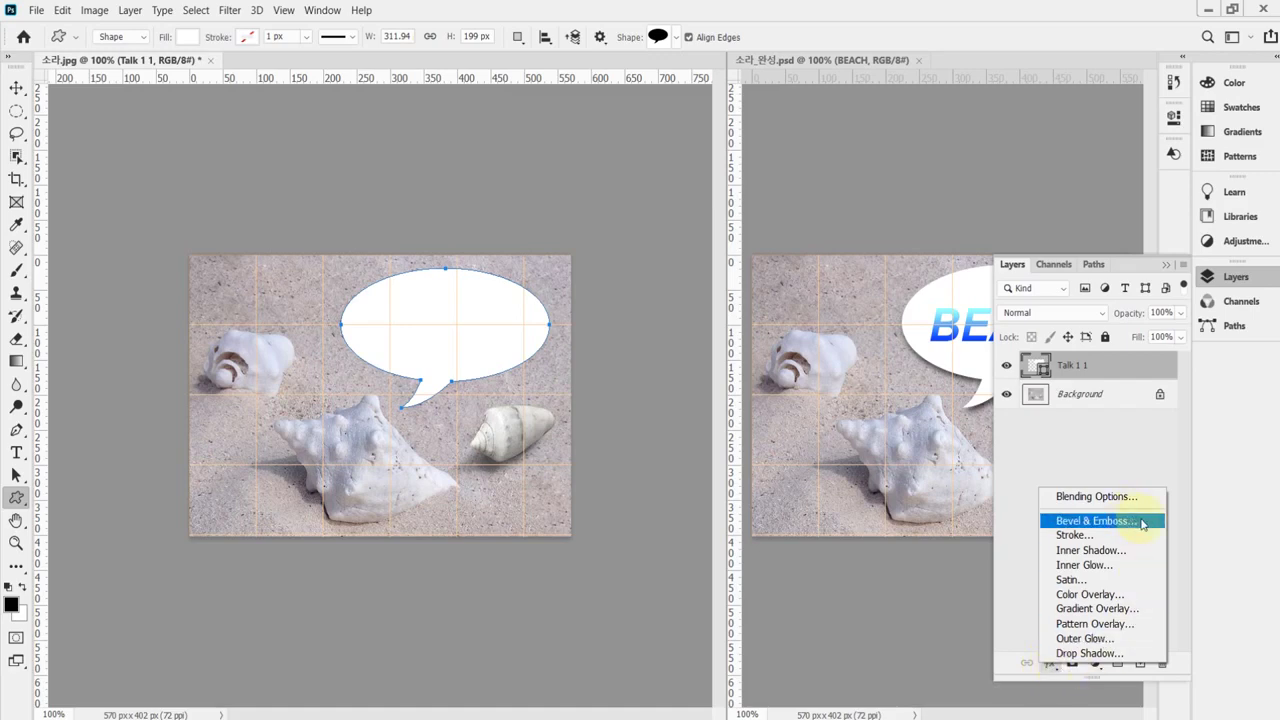
{"action": "left_click", "coordinate": [586, 449]}
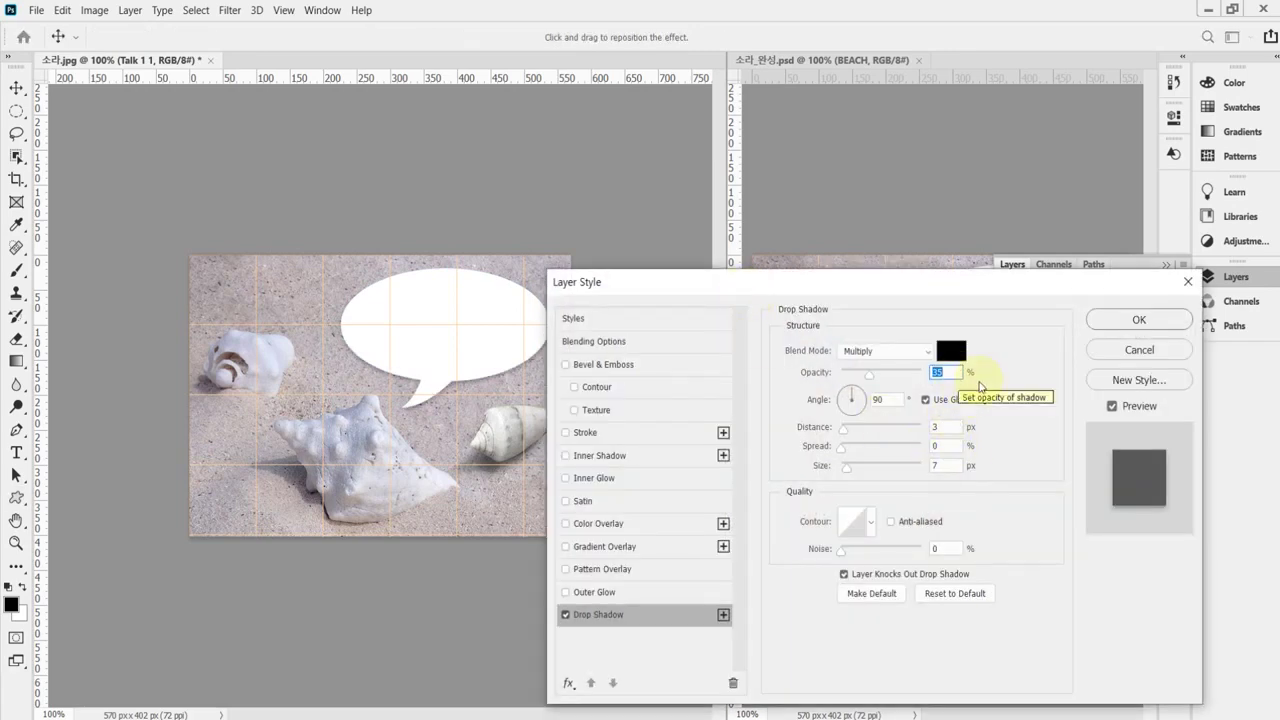
{"action": "type", "text": "61"}
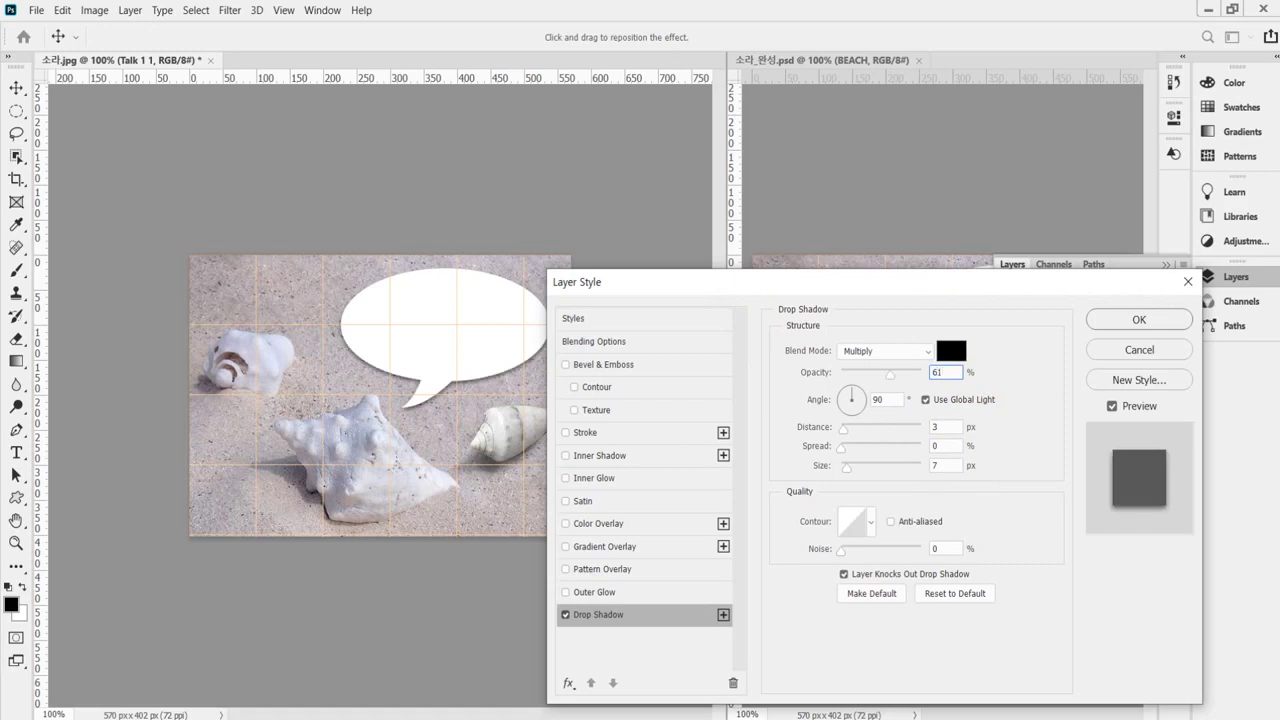
{"action": "key", "text": "Tab"}
{"action": "type", "text": "110"}
{"action": "left_click", "coordinate": [979, 386]}
{"action": "key", "text": "Tab"}
{"action": "type", "text": "6"}
{"action": "key", "text": "Tab"}
{"action": "key", "text": "Tab"}
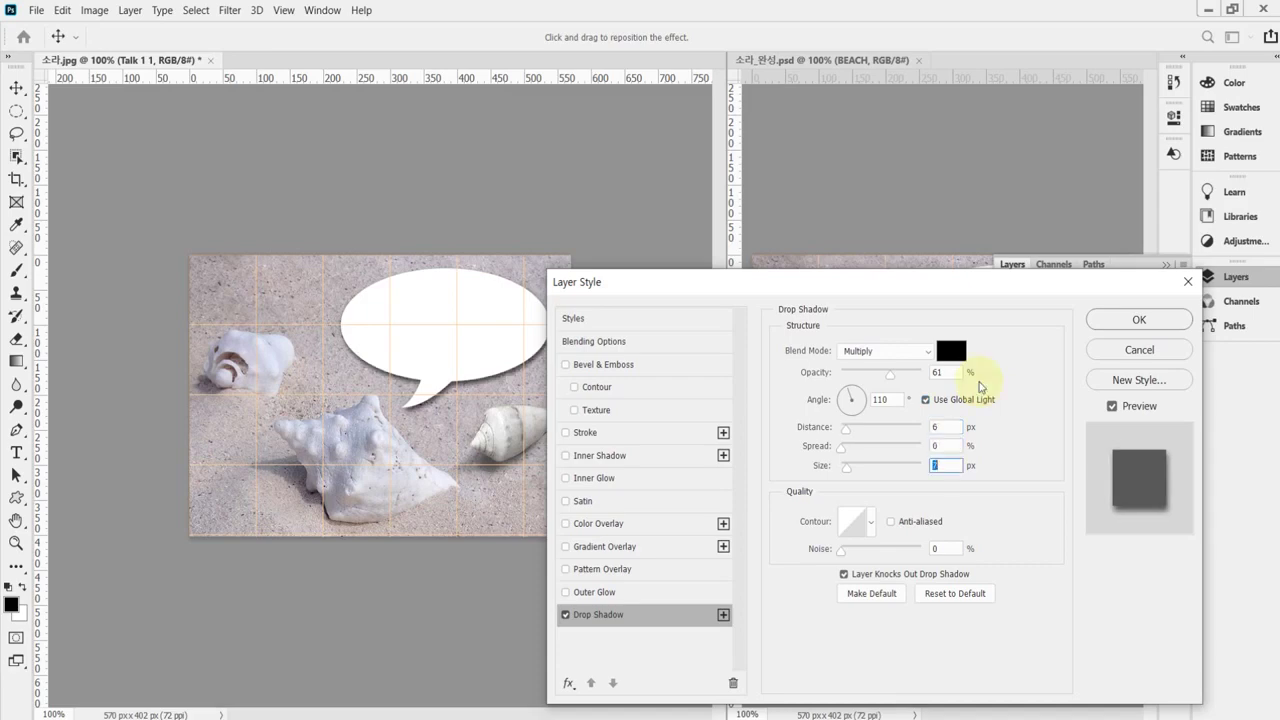
Set the drop shadow's size to 9 px, apply the layer style and collapse the layer list.
{"action": "type", "text": "9"}
{"action": "left_click", "coordinate": [995, 508]}
{"action": "mouse_move", "coordinate": [960, 286]}
{"action": "left_mouse_down"}
{"action": "mouse_move", "coordinate": [962, 272]}
{"action": "mouse_move", "coordinate": [965, 370]}
{"action": "mouse_move", "coordinate": [968, 287]}
{"action": "left_mouse_up"}
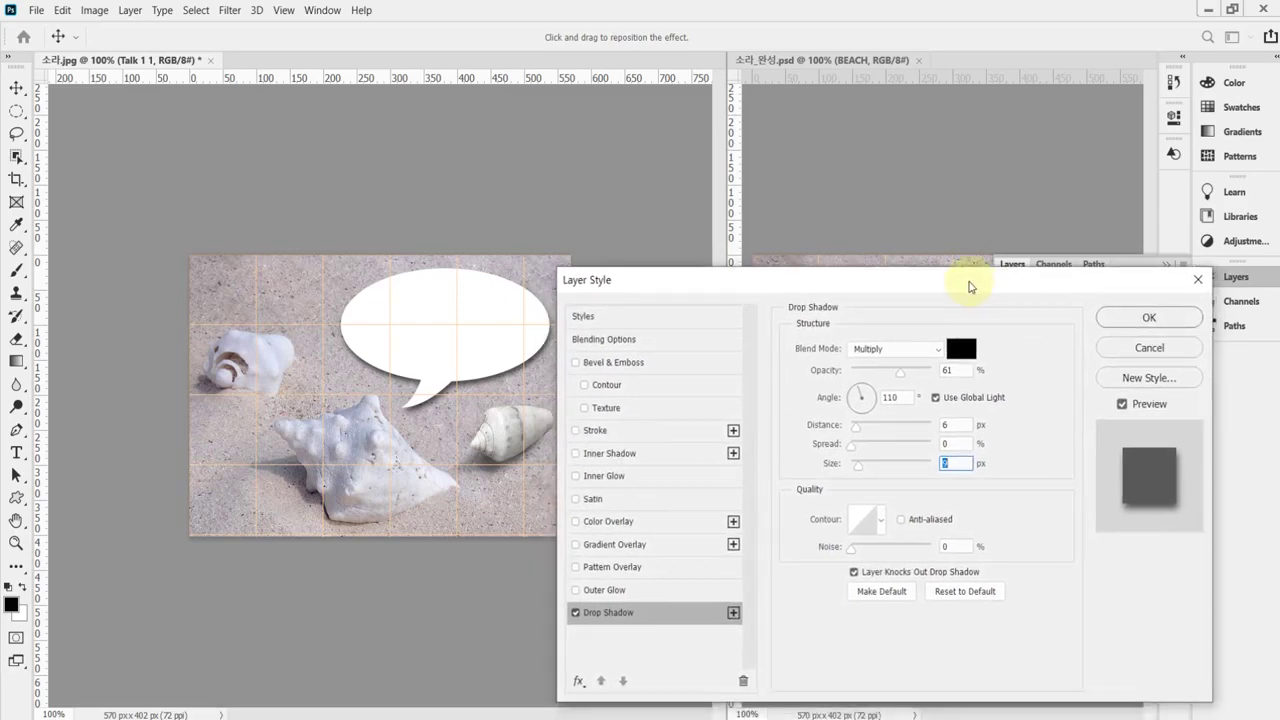
{"action": "left_click_drag", "start_coordinate": [968, 287], "coordinate": [967, 294]}
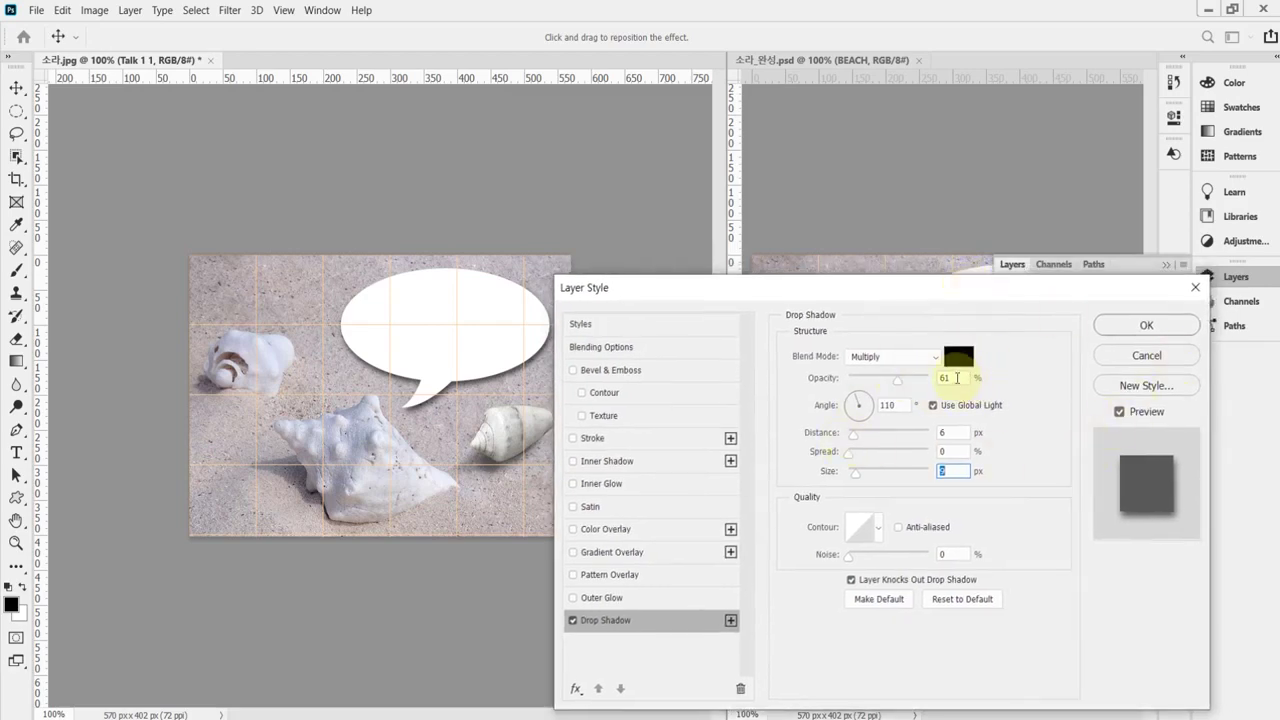
{"action": "left_click", "coordinate": [945, 471]}
{"action": "left_click", "coordinate": [1136, 325]}
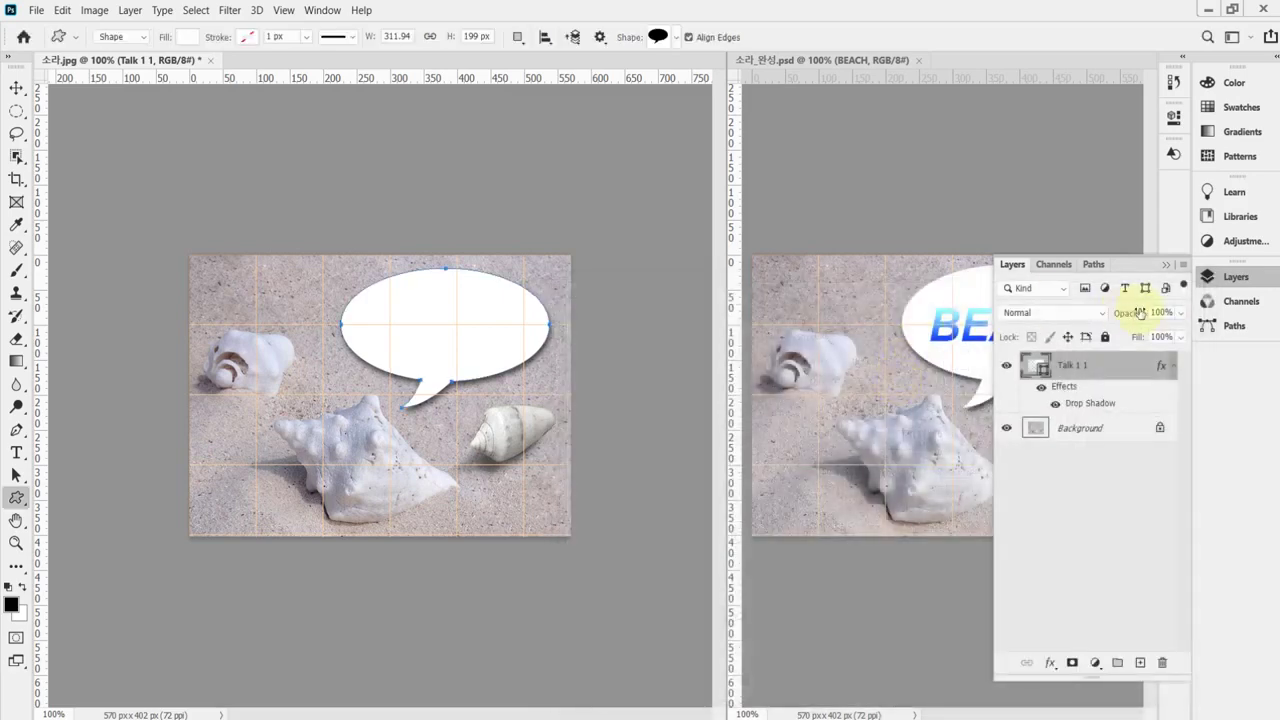
{"action": "left_click", "coordinate": [1238, 276]}
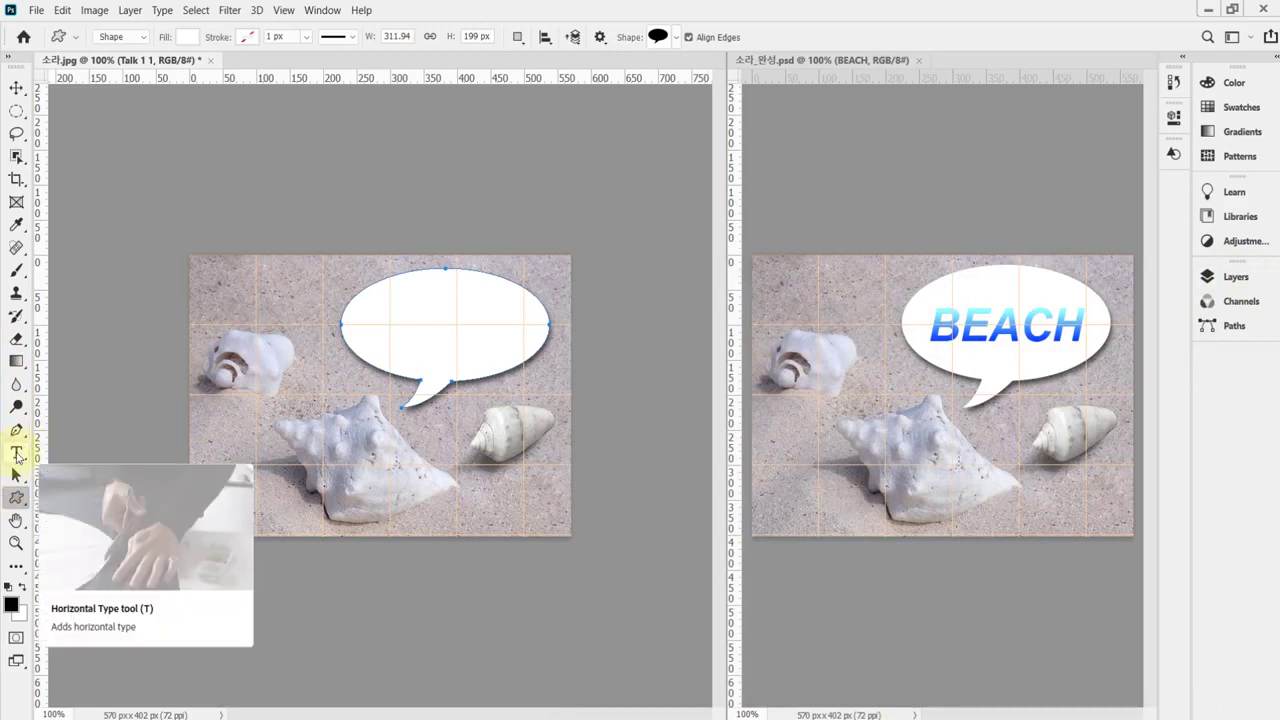
Start a horizontal text inside the speech bubble in Arial Bold Italic.
{"action": "left_click", "coordinate": [17, 455]}
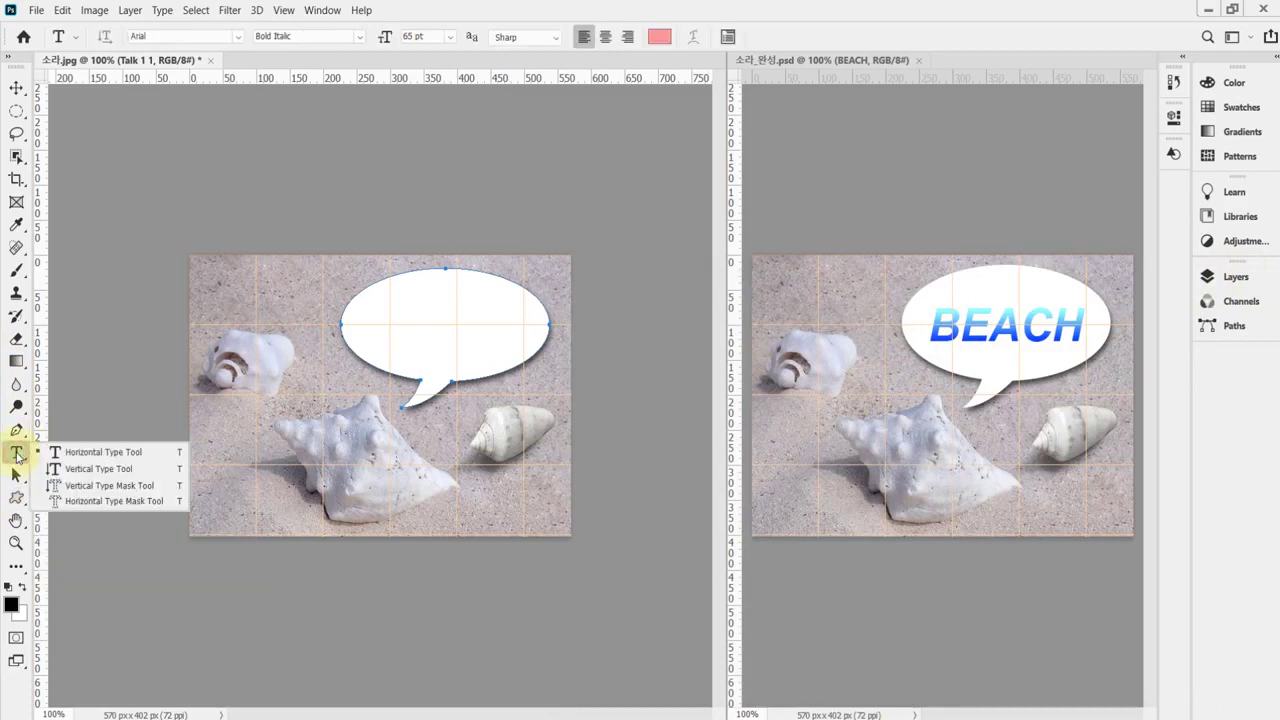
{"action": "left_click", "coordinate": [70, 455]}
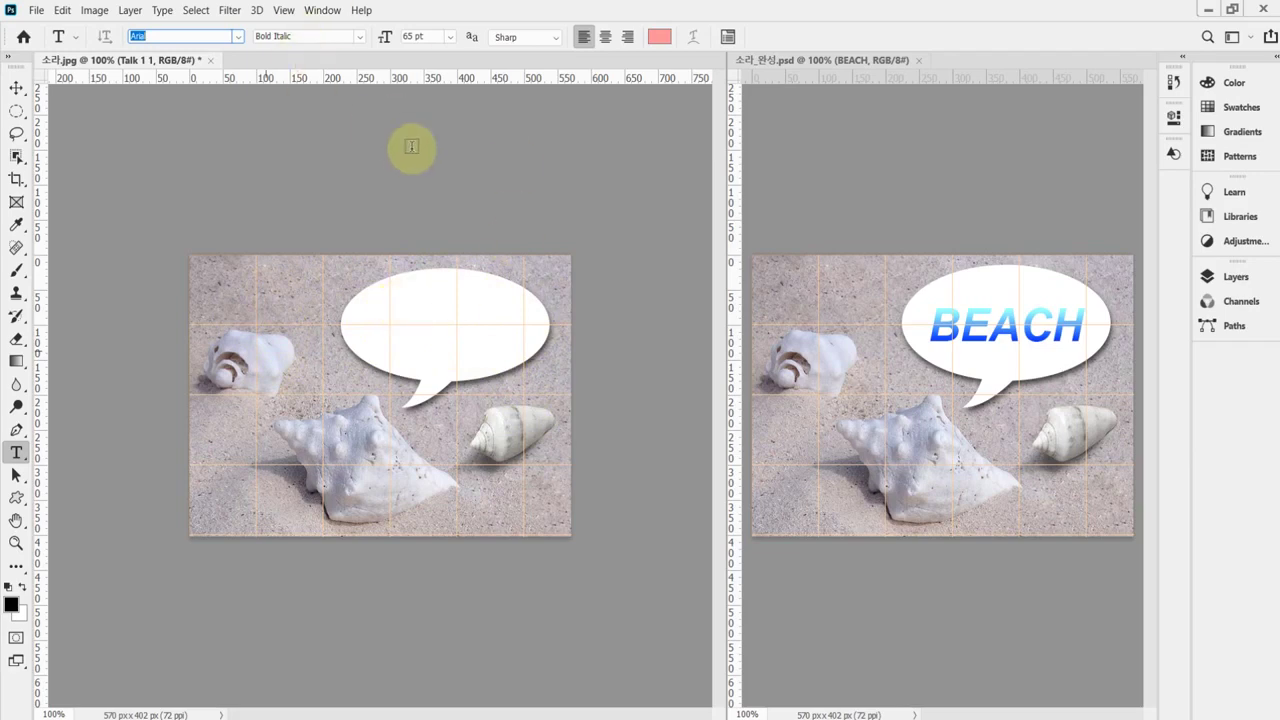
{"action": "left_click", "coordinate": [392, 330]}
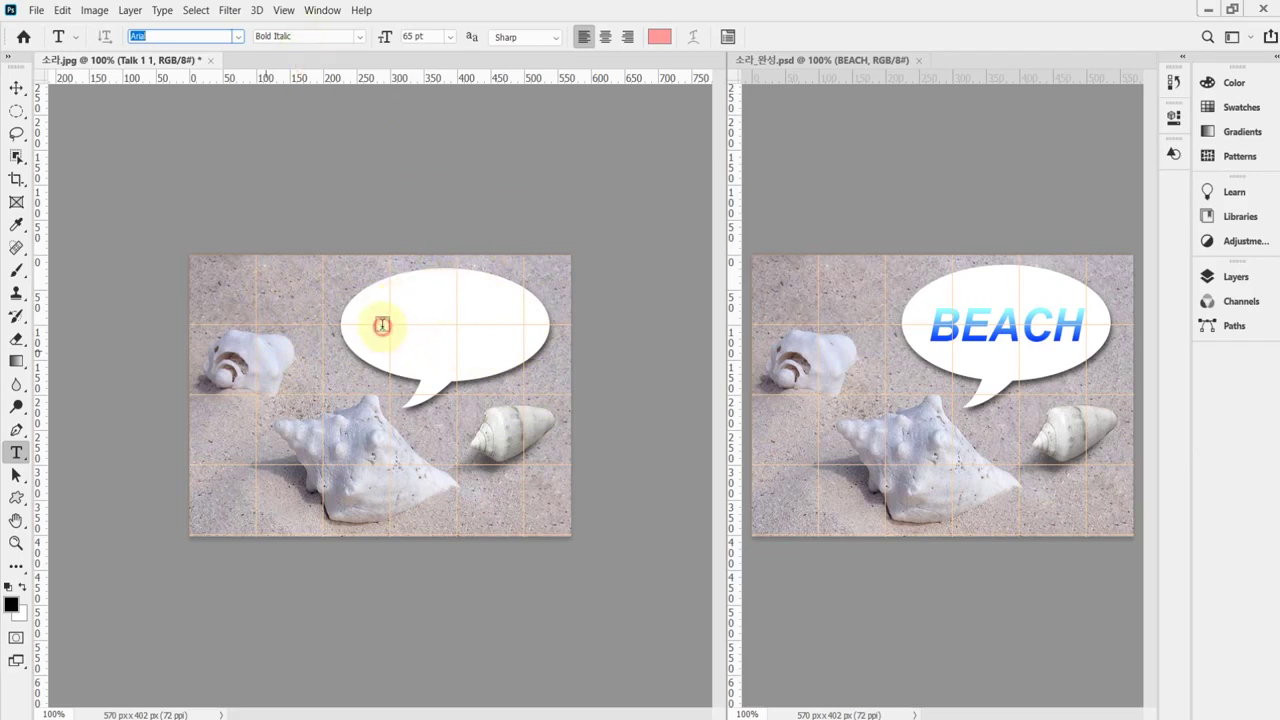
{"action": "left_click_drag", "start_coordinate": [491, 363], "coordinate": [473, 373]}
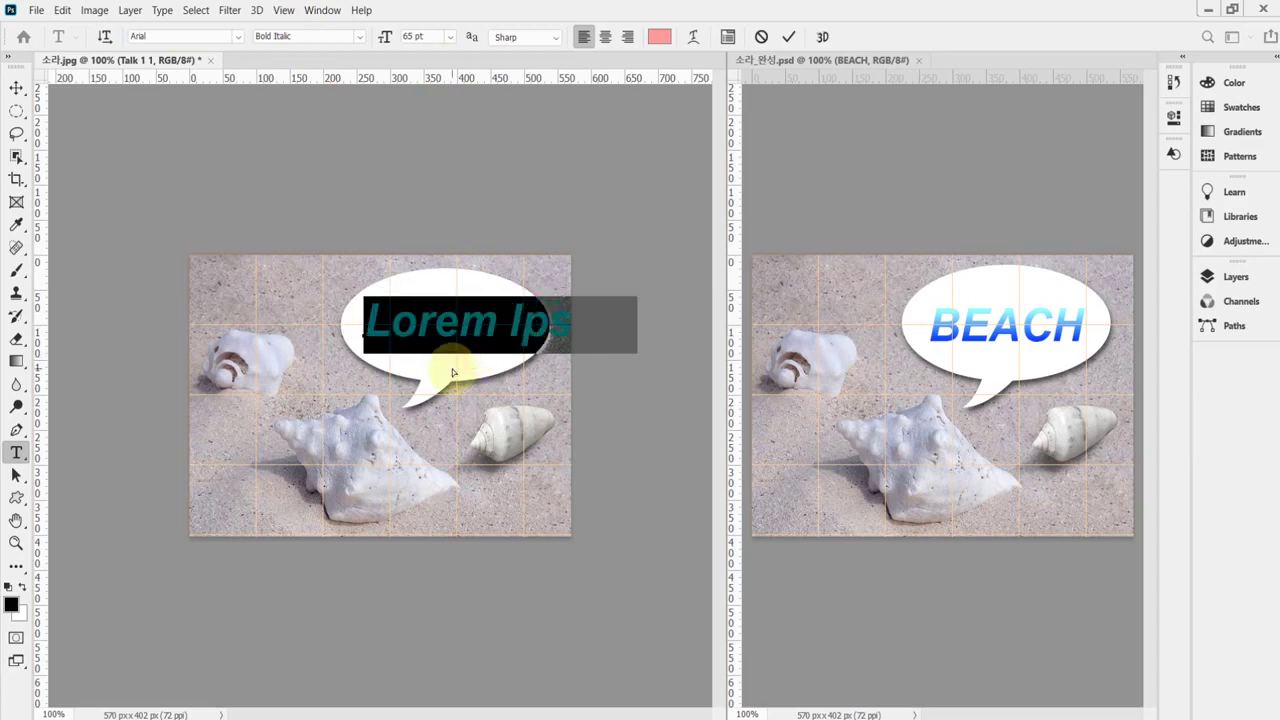
{"action": "left_click", "coordinate": [174, 37]}
{"action": "left_click", "coordinate": [350, 38]}
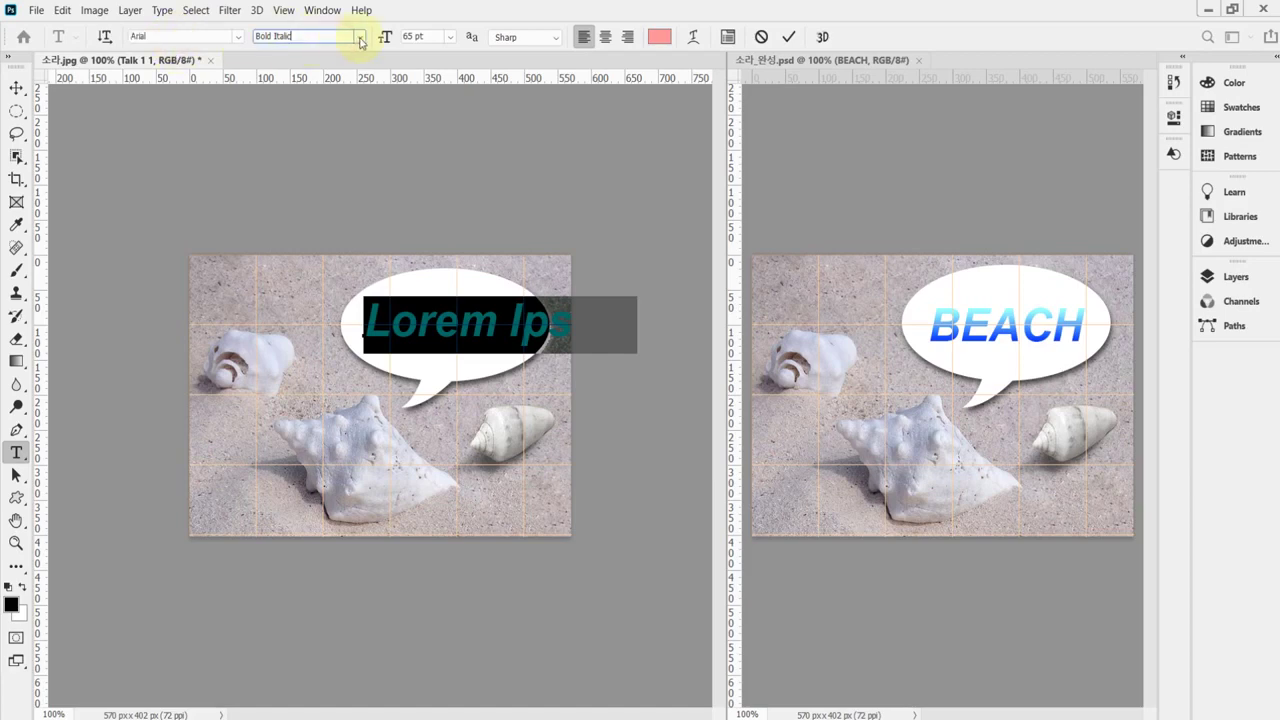
{"action": "left_click", "coordinate": [360, 38]}
{"action": "left_click", "coordinate": [349, 109]}
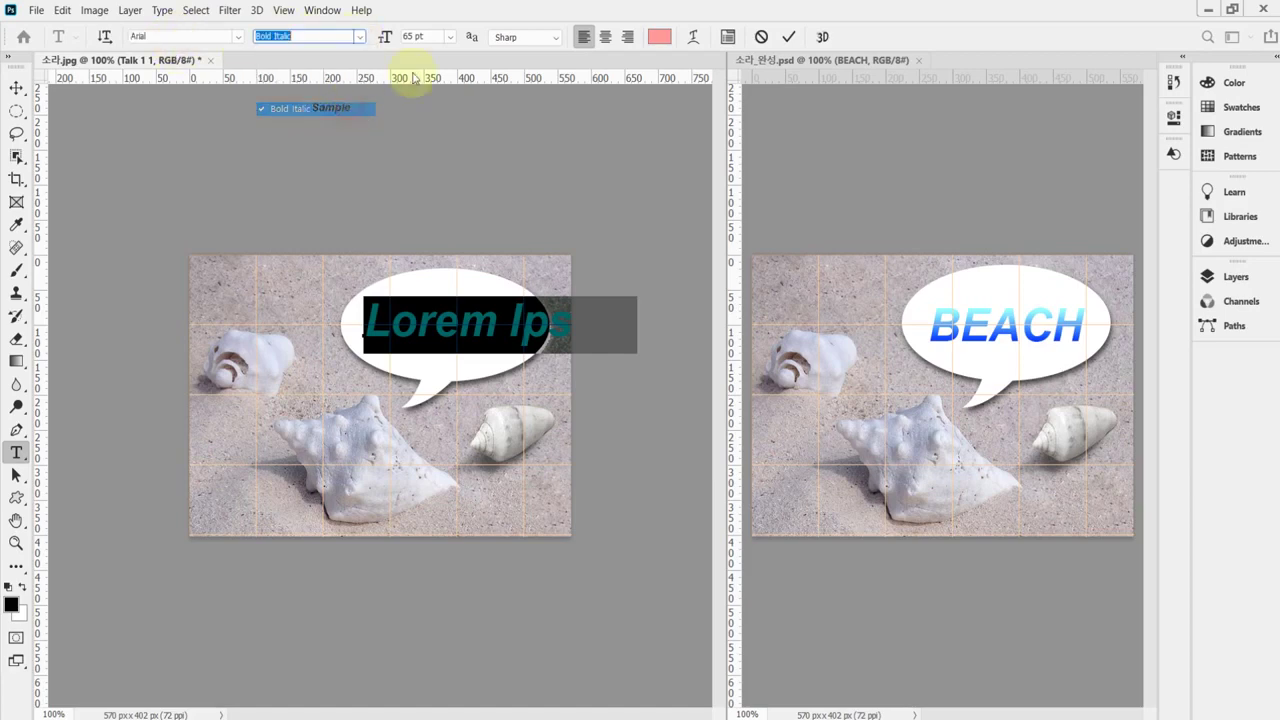
Enter BEACH at 65 pt and centre the text inside the speech bubble.
{"action": "left_click", "coordinate": [453, 40]}
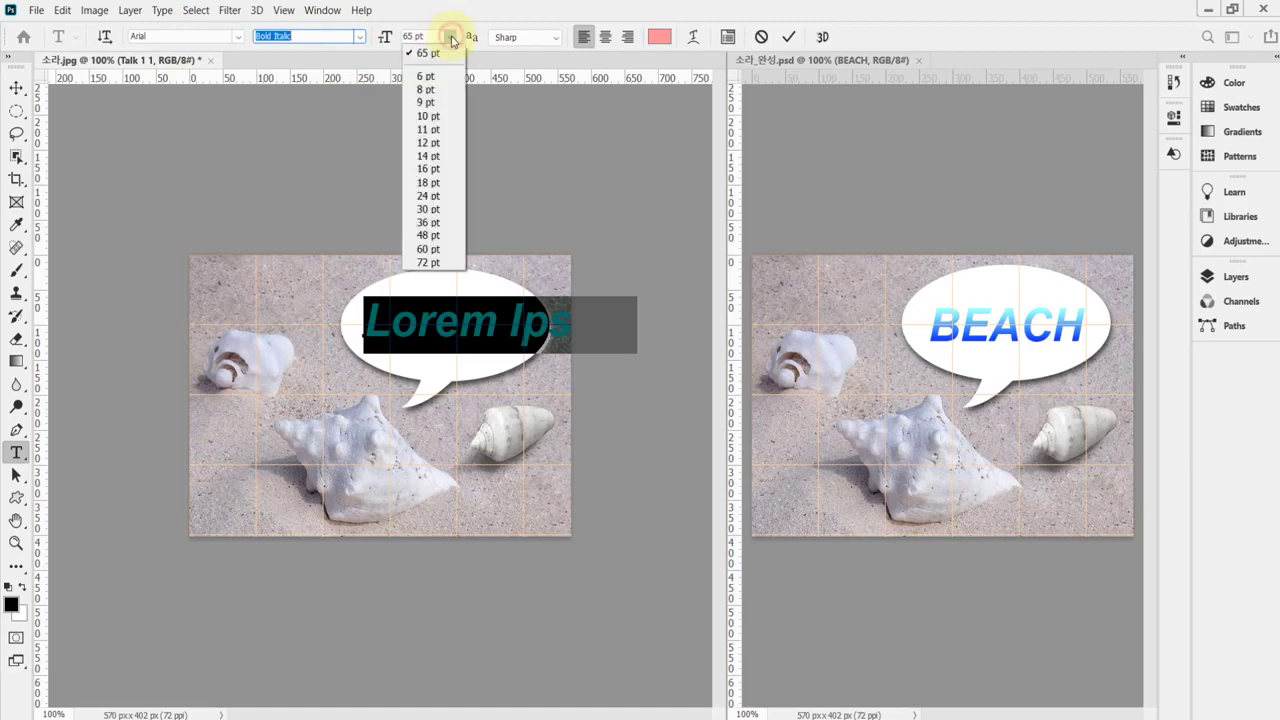
{"action": "left_click", "coordinate": [443, 37]}
{"action": "left_click", "coordinate": [428, 36]}
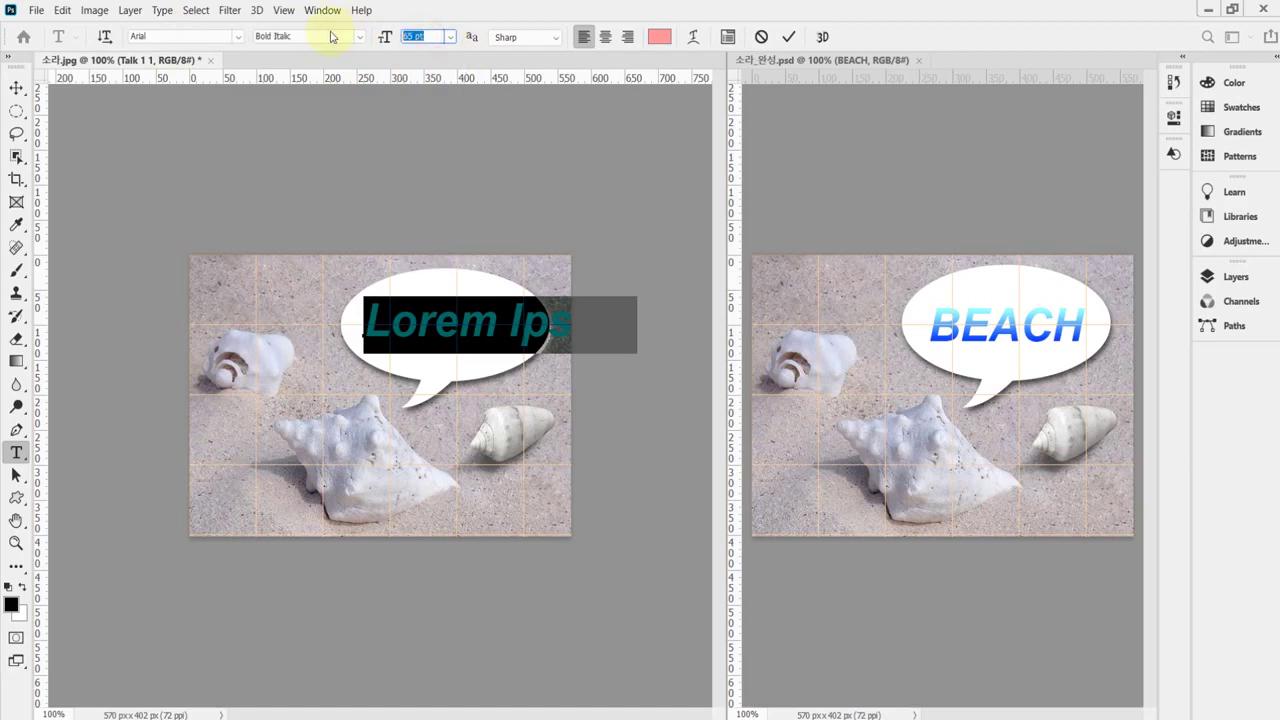
{"action": "key", "text": "Tab"}
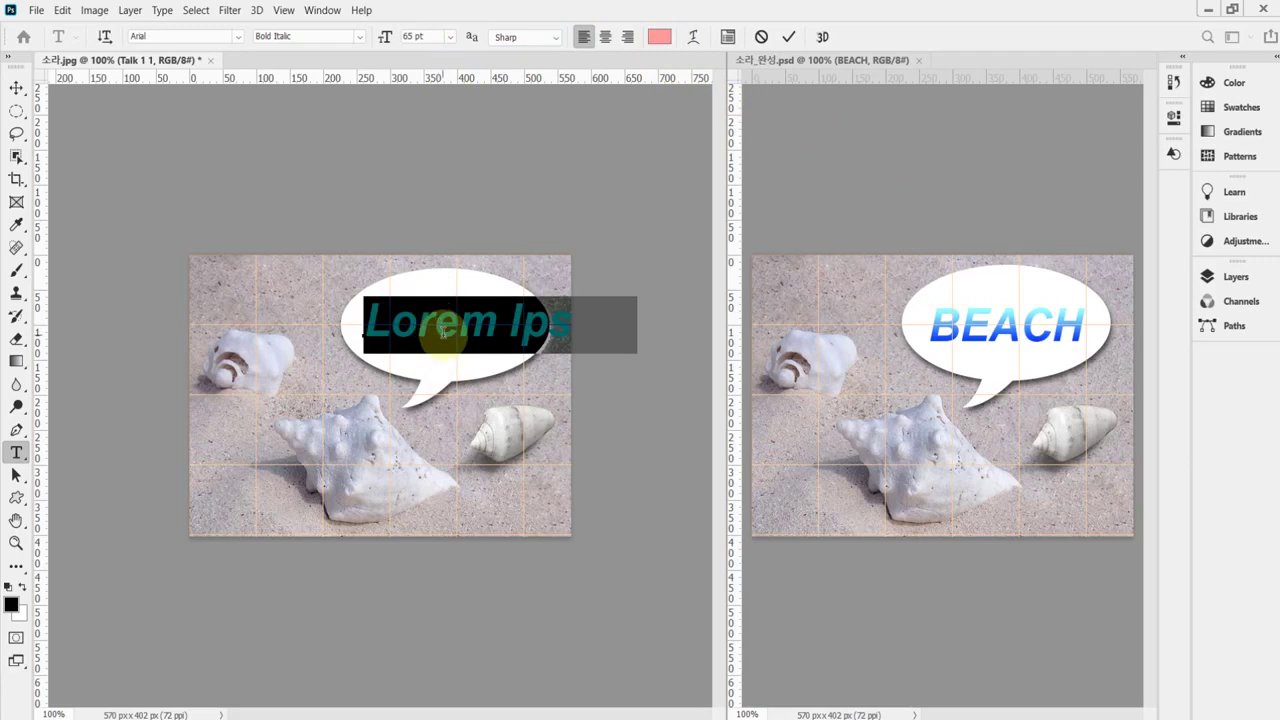
{"action": "type", "text": "BEACH"}
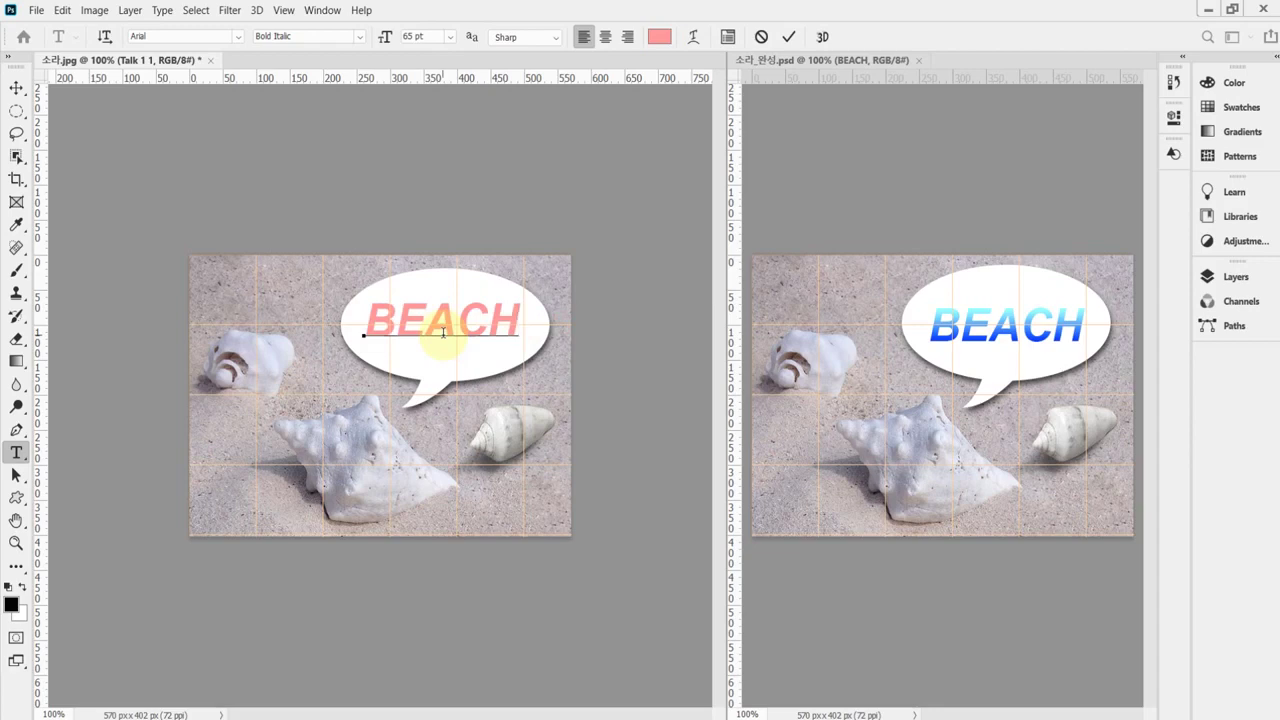
{"action": "left_click_drag", "start_coordinate": [517, 429], "coordinate": [528, 431]}
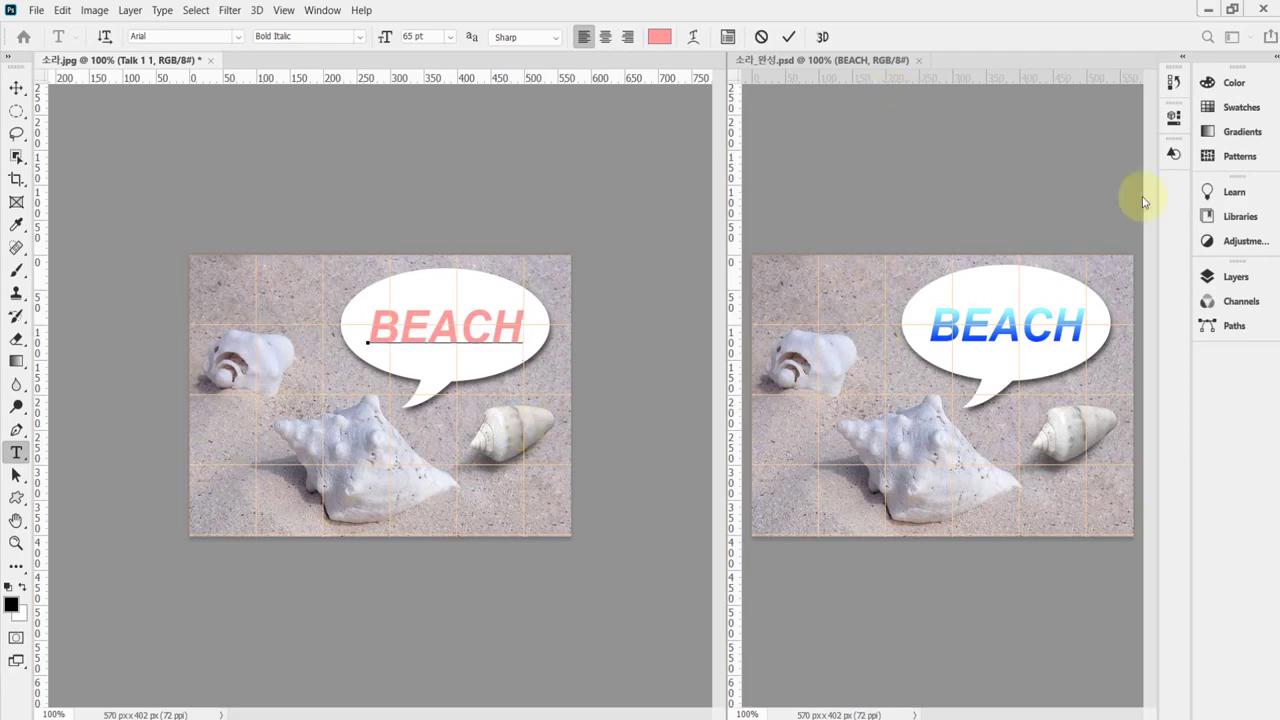
Commit the BEACH text and add a Gradient Overlay effect to its layer.
{"action": "left_click", "coordinate": [1235, 278]}
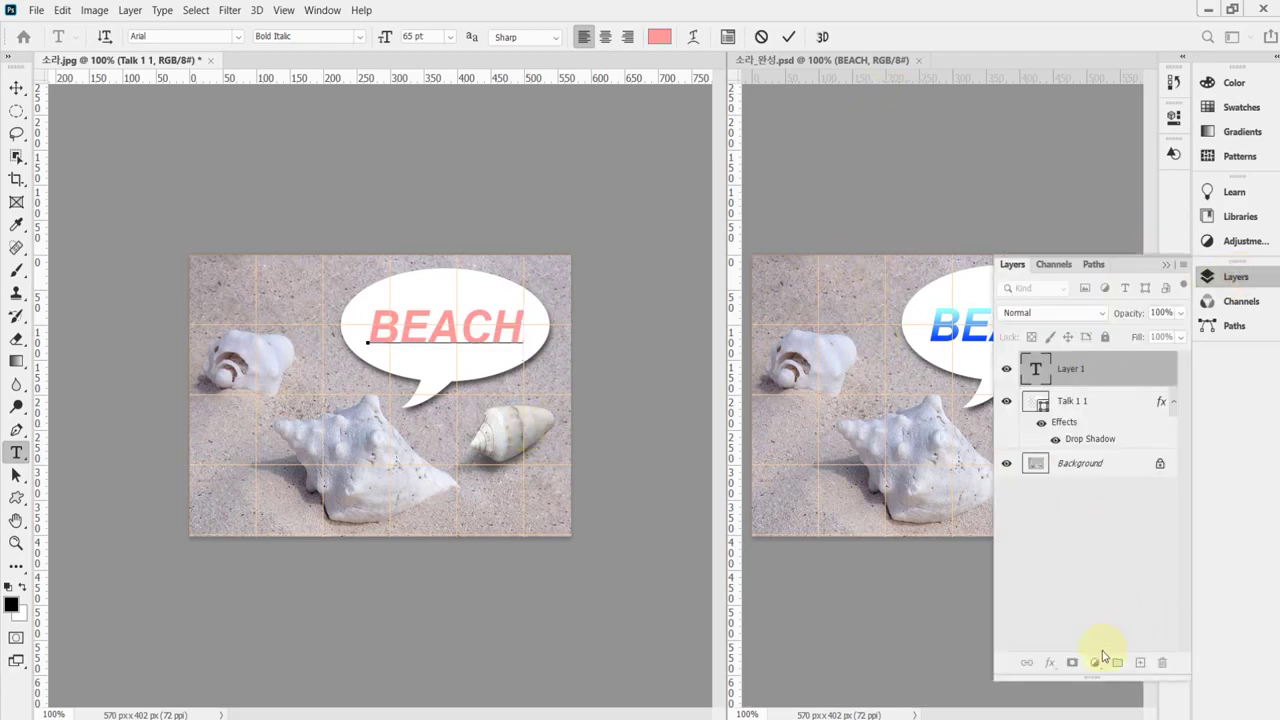
{"action": "left_click", "coordinate": [1046, 664]}
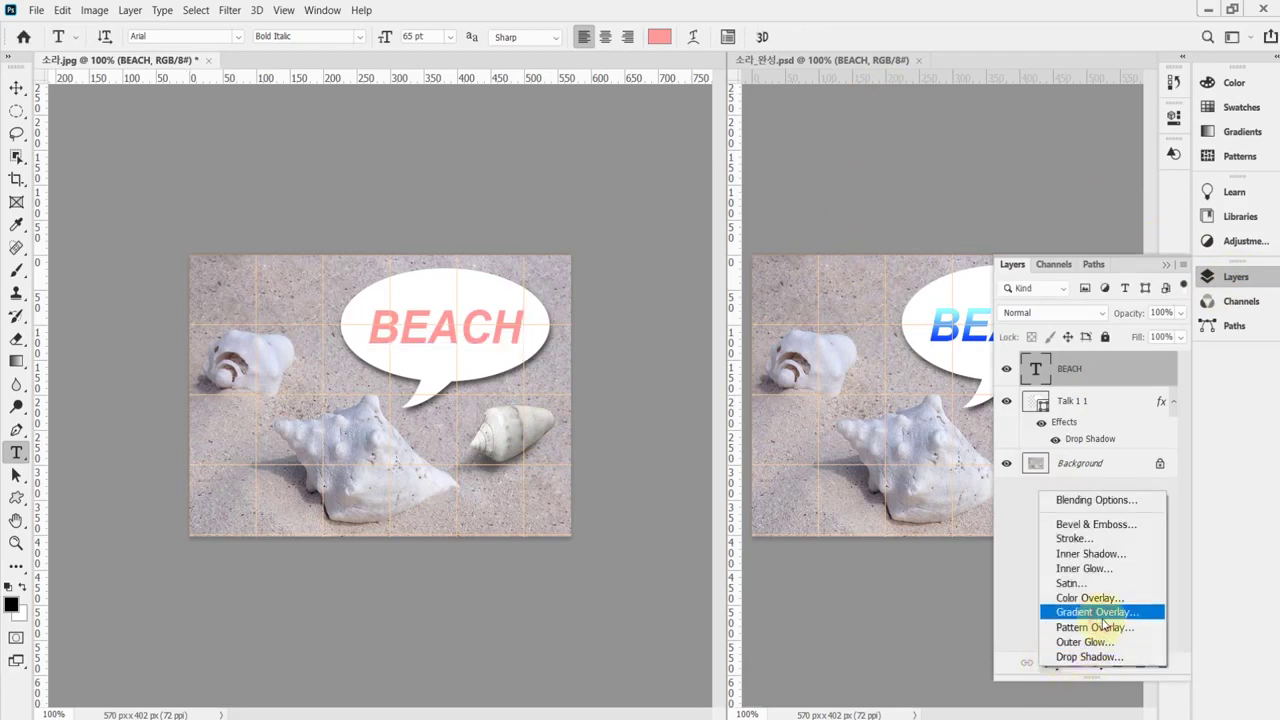
{"action": "left_click", "coordinate": [893, 511]}
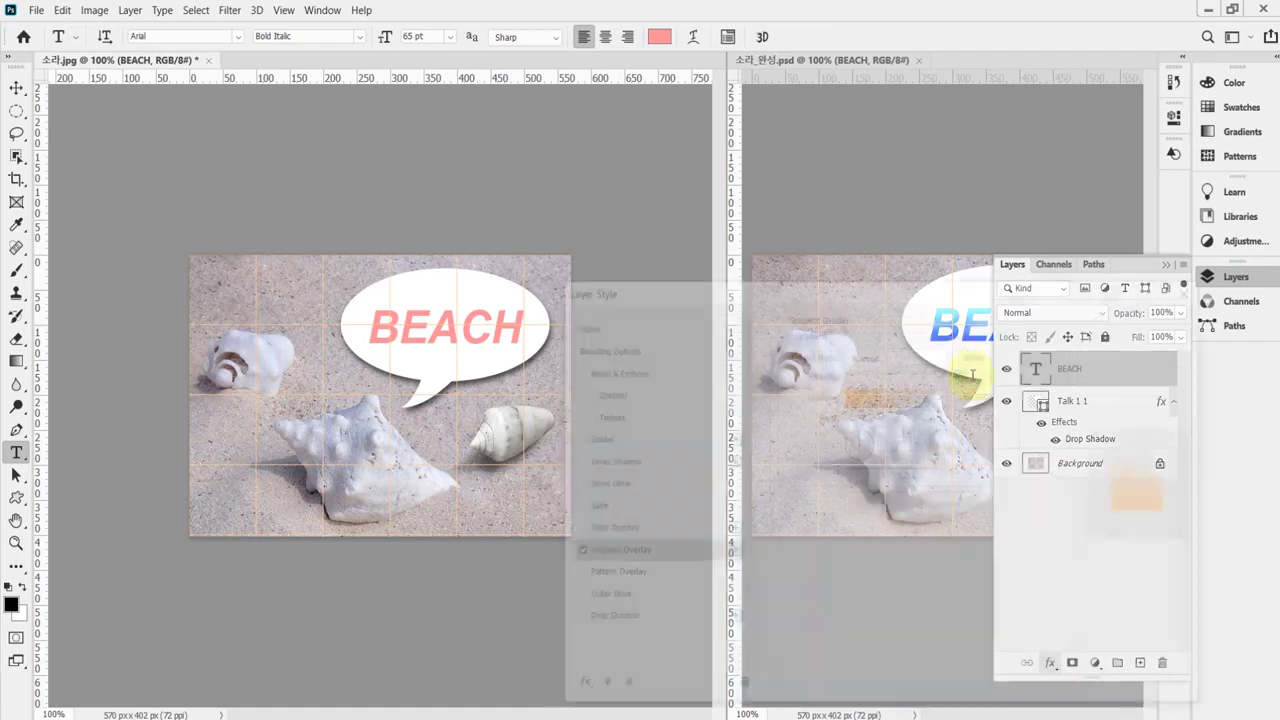
{"action": "left_click_drag", "start_coordinate": [816, 292], "coordinate": [836, 200]}
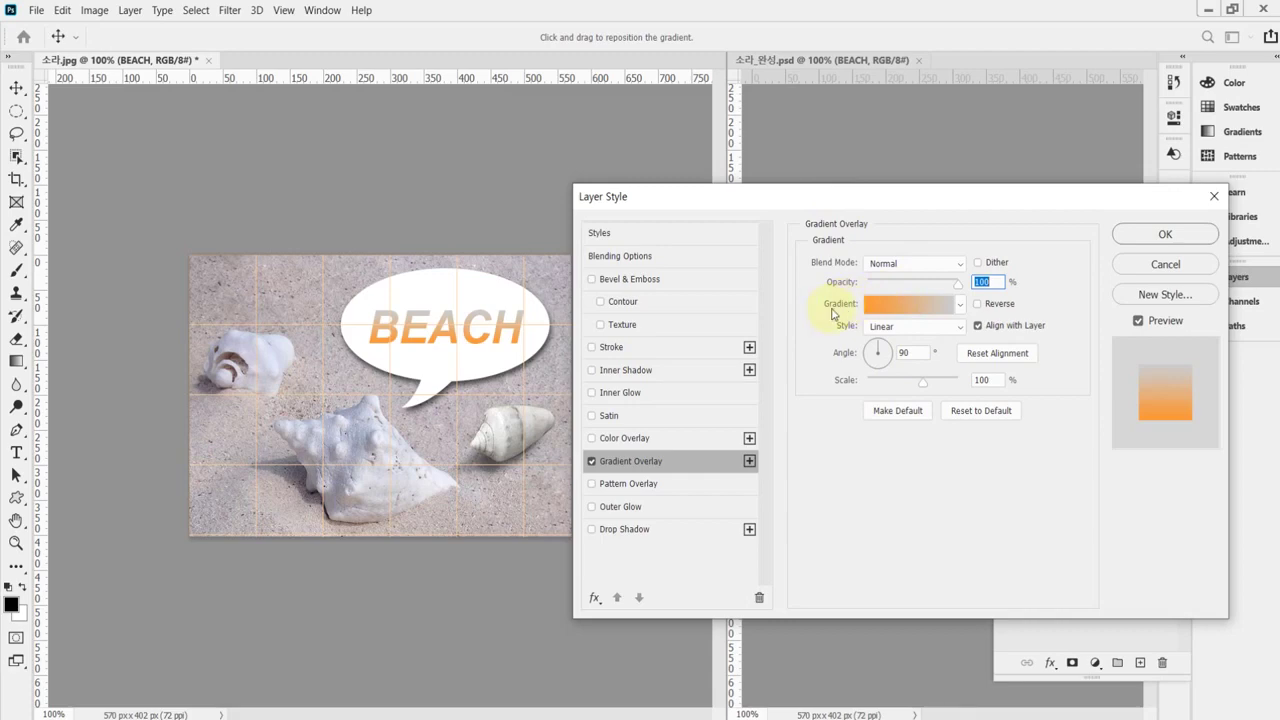
Edit the overlay's gradient and set its starting colour stop to #9ff.
{"action": "left_click", "coordinate": [912, 305]}
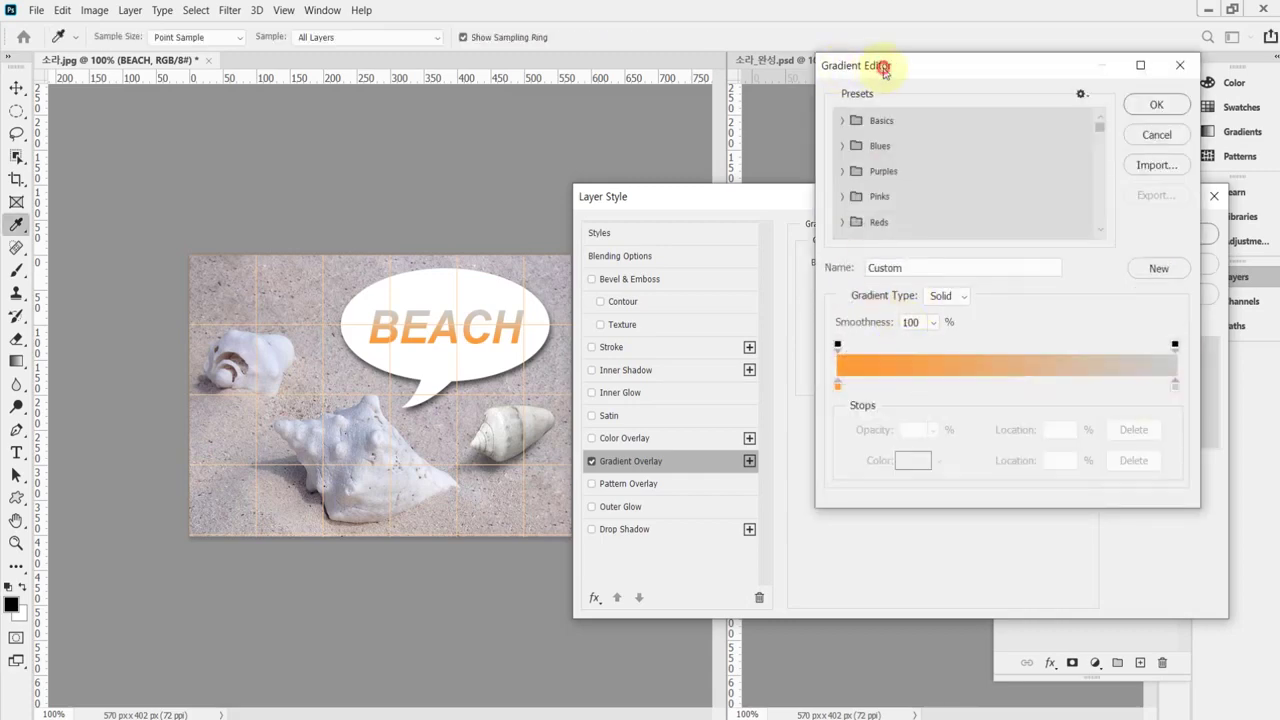
{"action": "left_click_drag", "start_coordinate": [884, 72], "coordinate": [796, 68]}
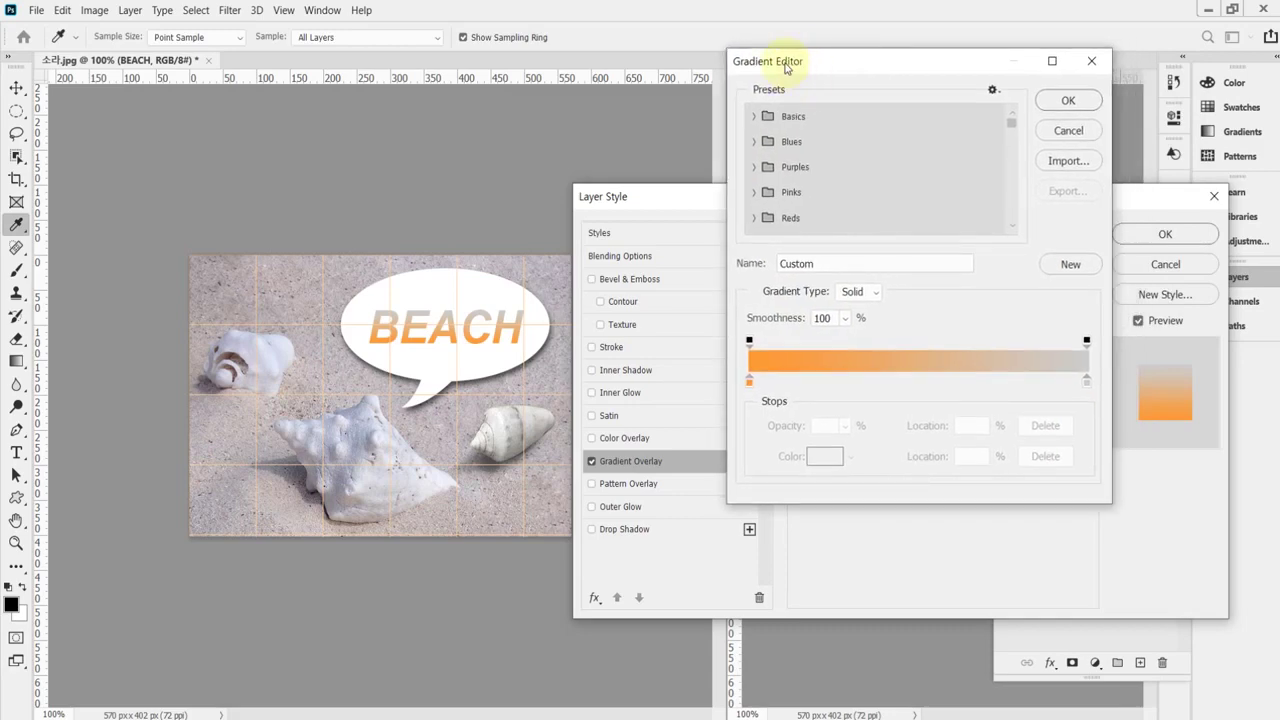
{"action": "left_click", "coordinate": [750, 384]}
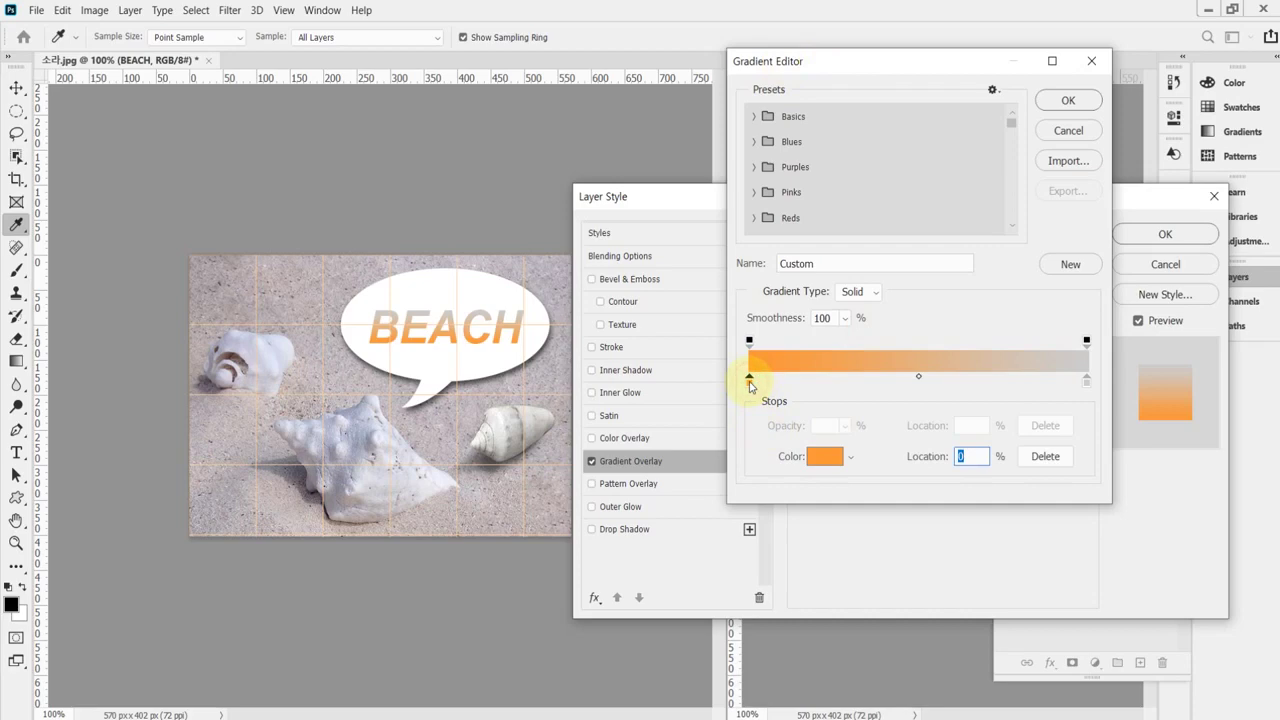
{"action": "double_click", "coordinate": [750, 382]}
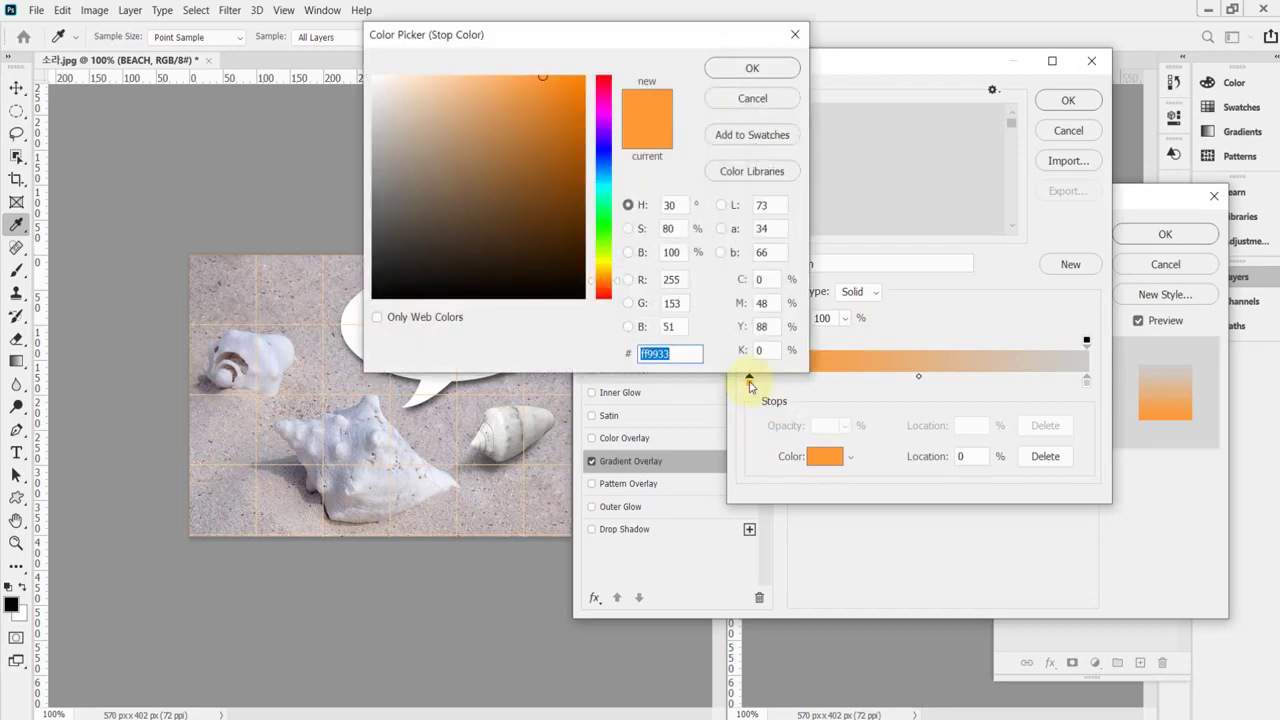
{"action": "left_click_drag", "start_coordinate": [645, 356], "coordinate": [692, 353]}
{"action": "type", "text": "9f"}
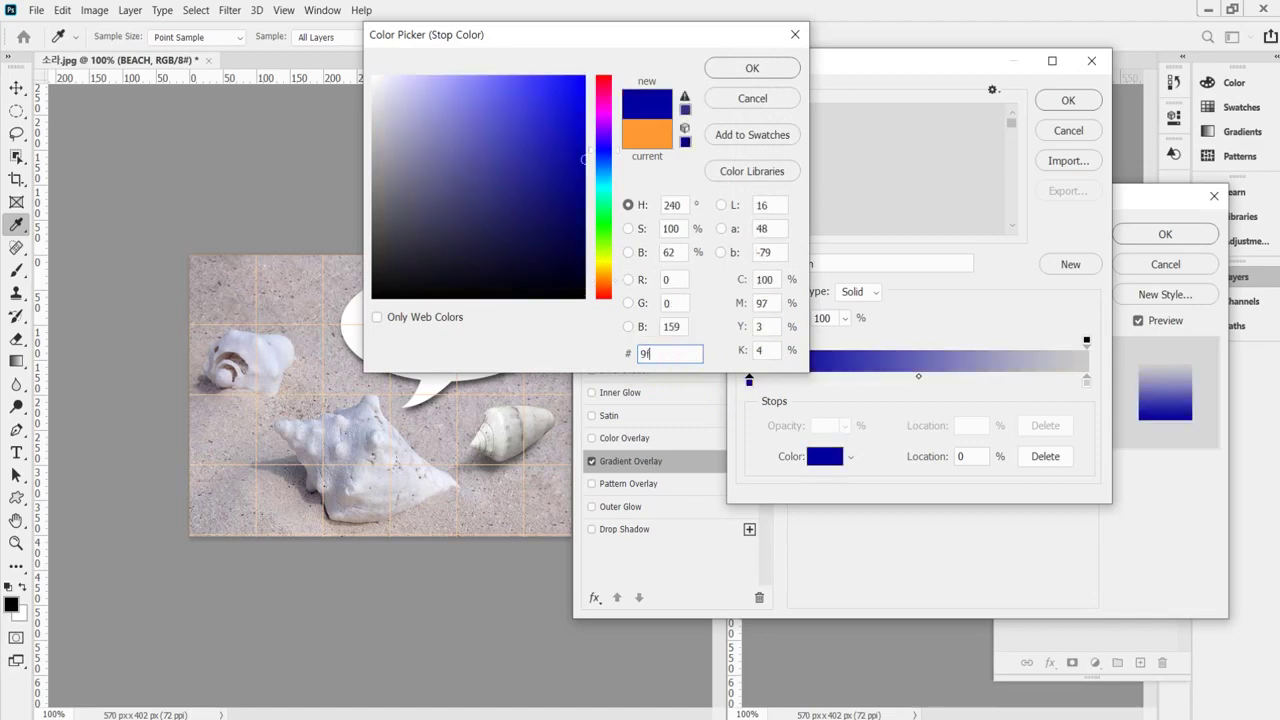
{"action": "type", "text": "f"}
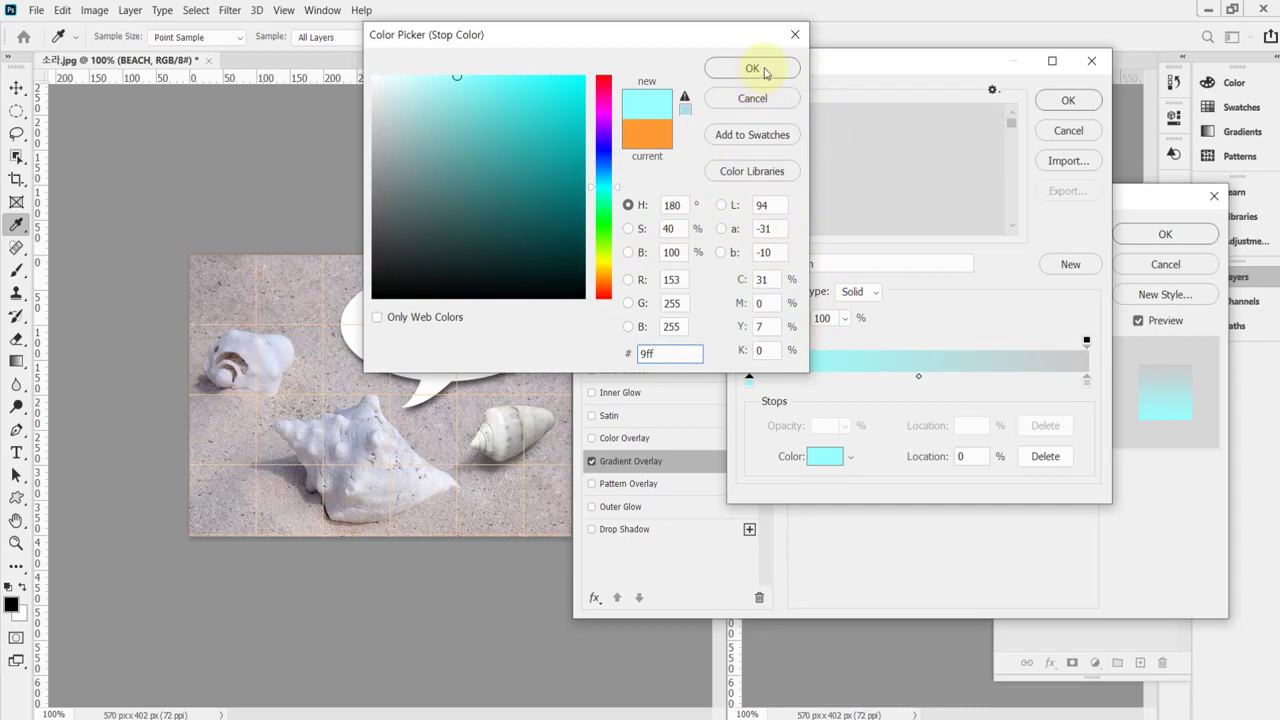
{"action": "left_click", "coordinate": [762, 69]}
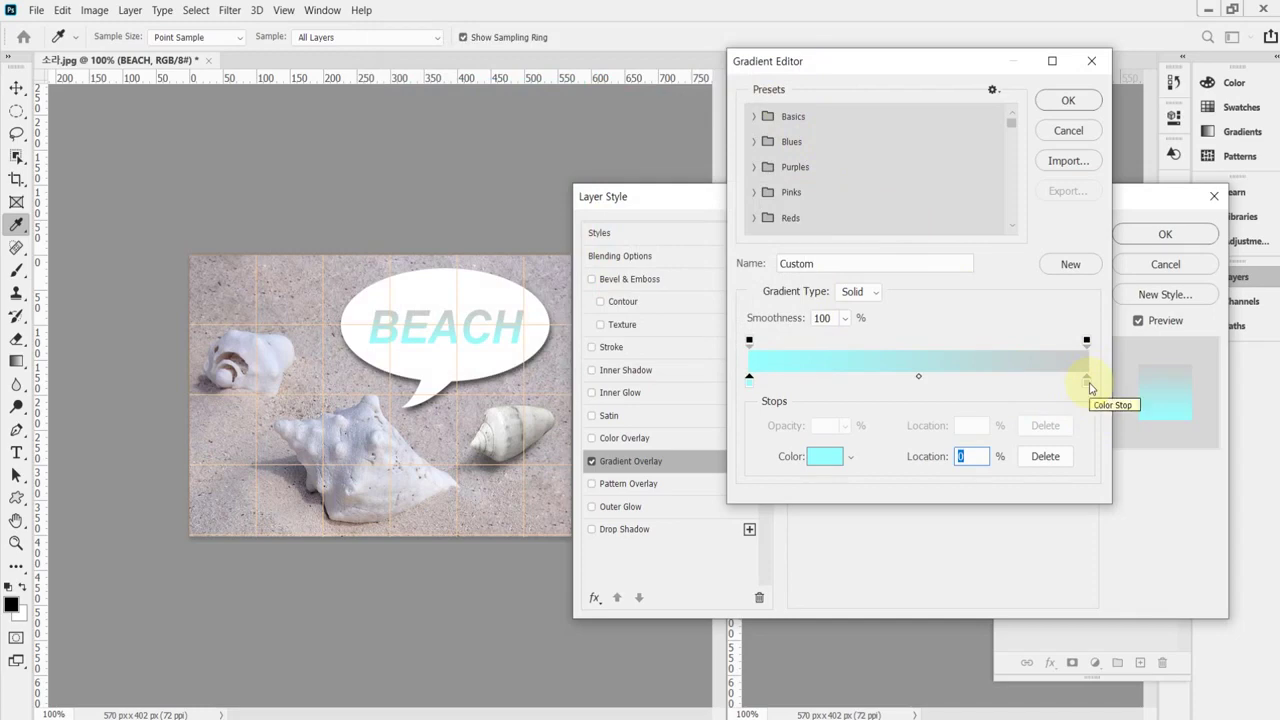
Set the gradient's ending colour stop at 100% to #03f and accept the gradient.
{"action": "double_click", "coordinate": [1088, 384]}
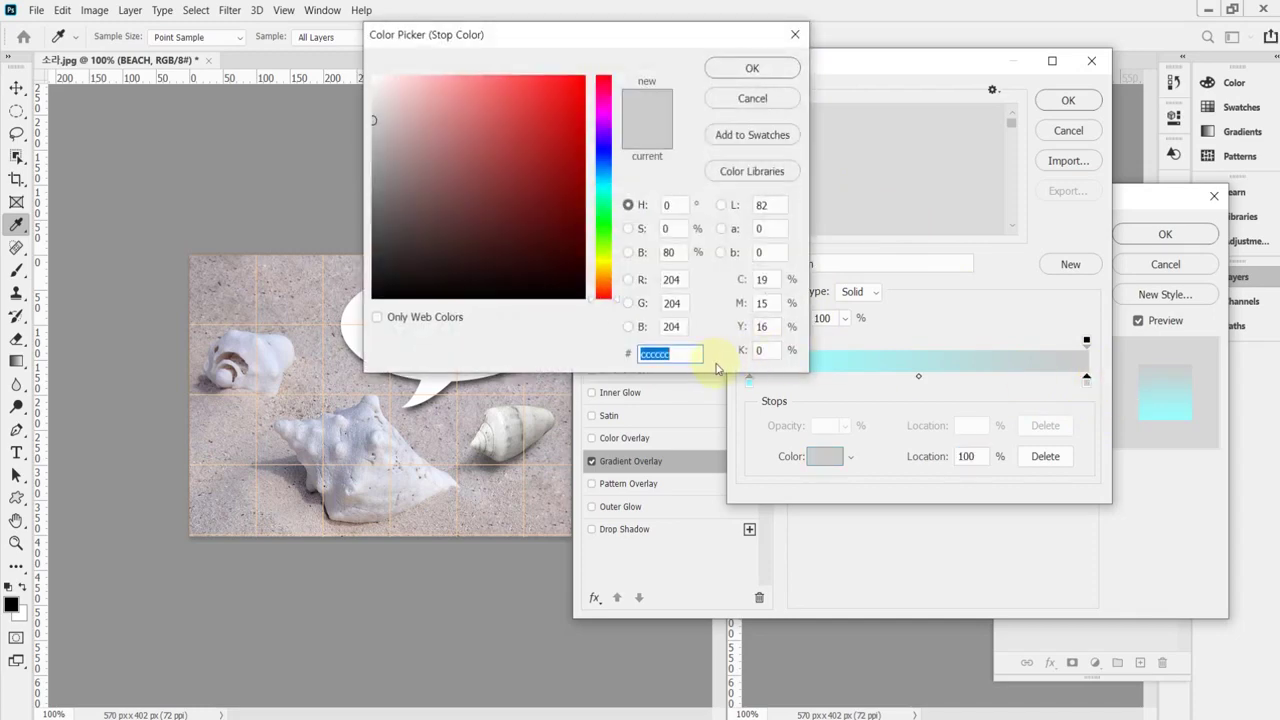
{"action": "type", "text": "03"}
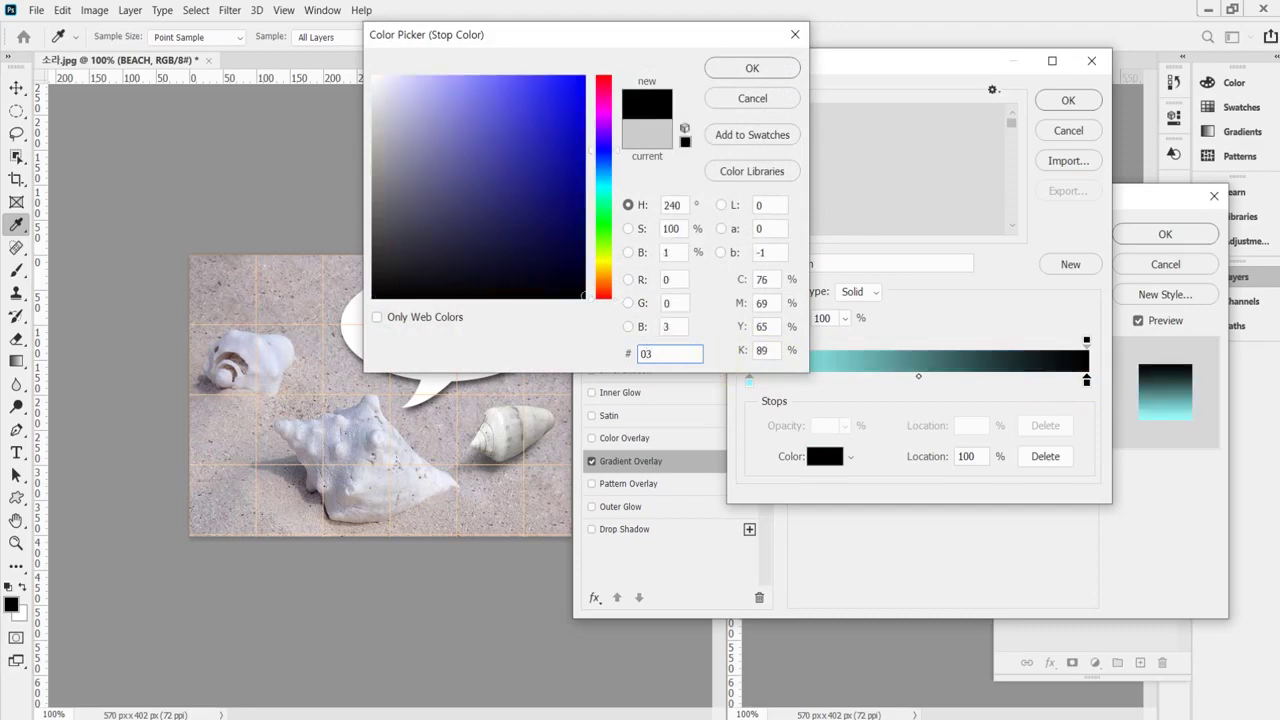
{"action": "type", "text": "ff"}
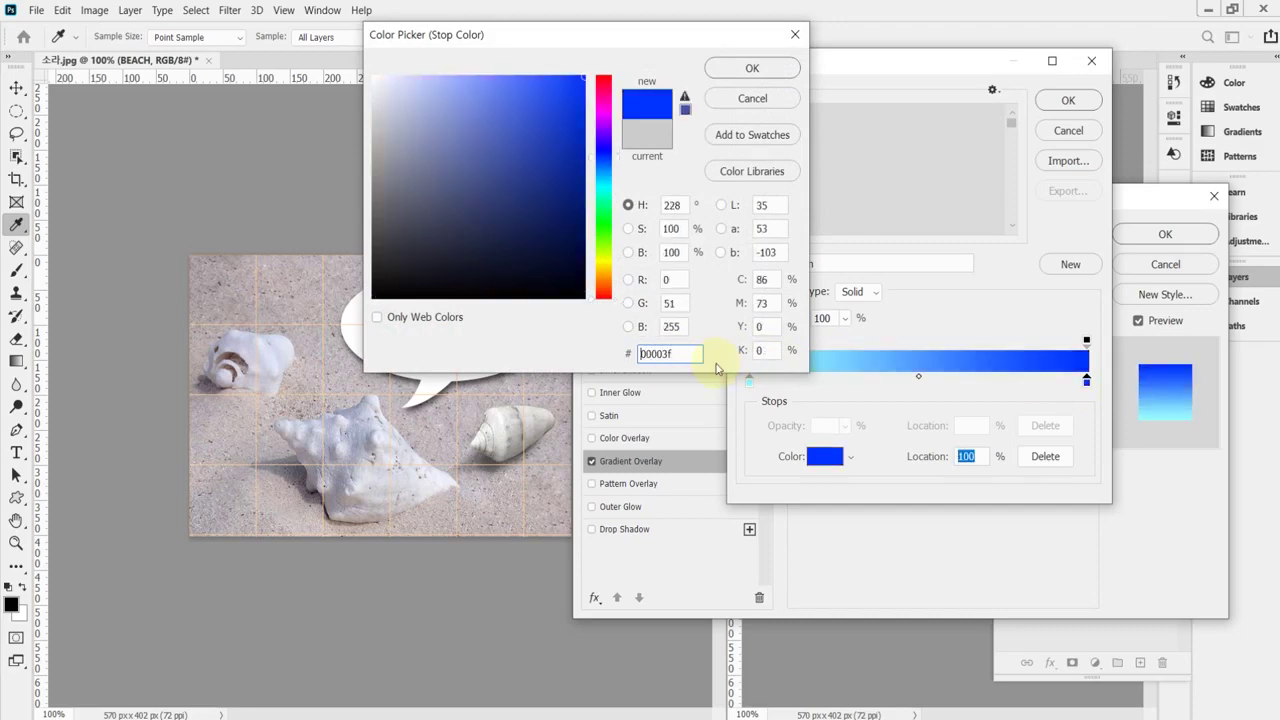
{"action": "key", "text": "Return"}
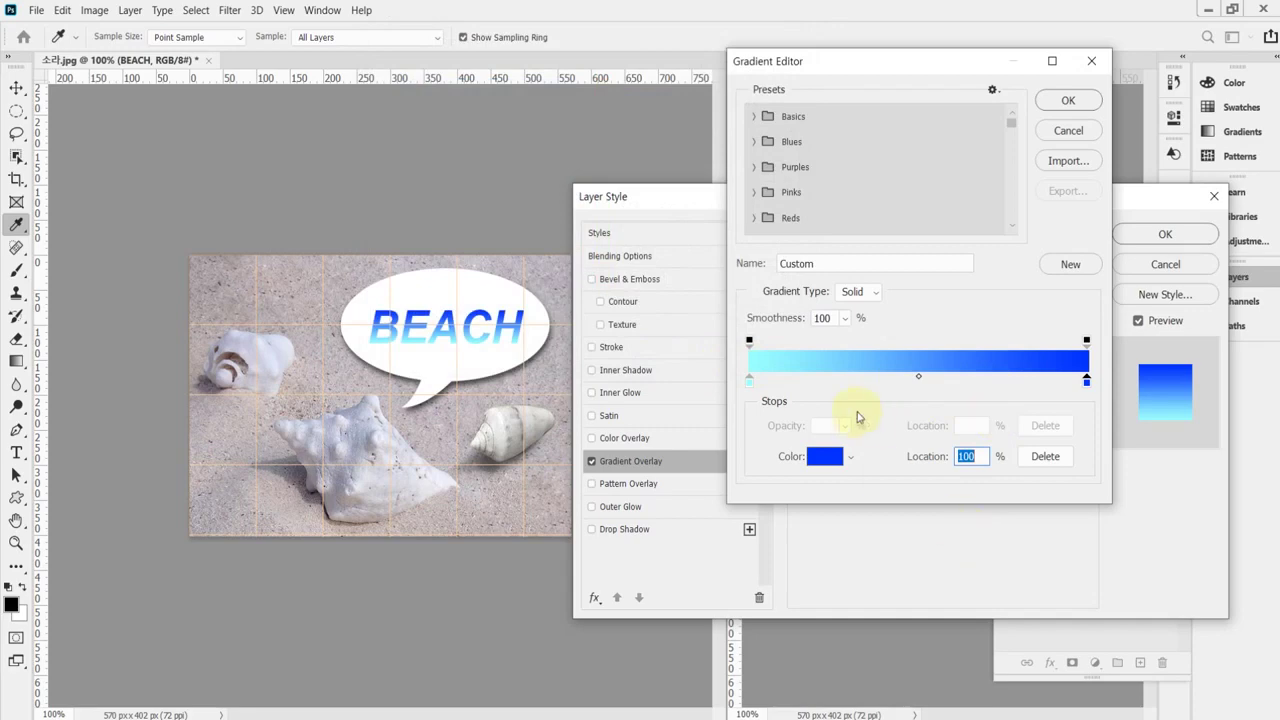
{"action": "left_click", "coordinate": [1062, 100]}
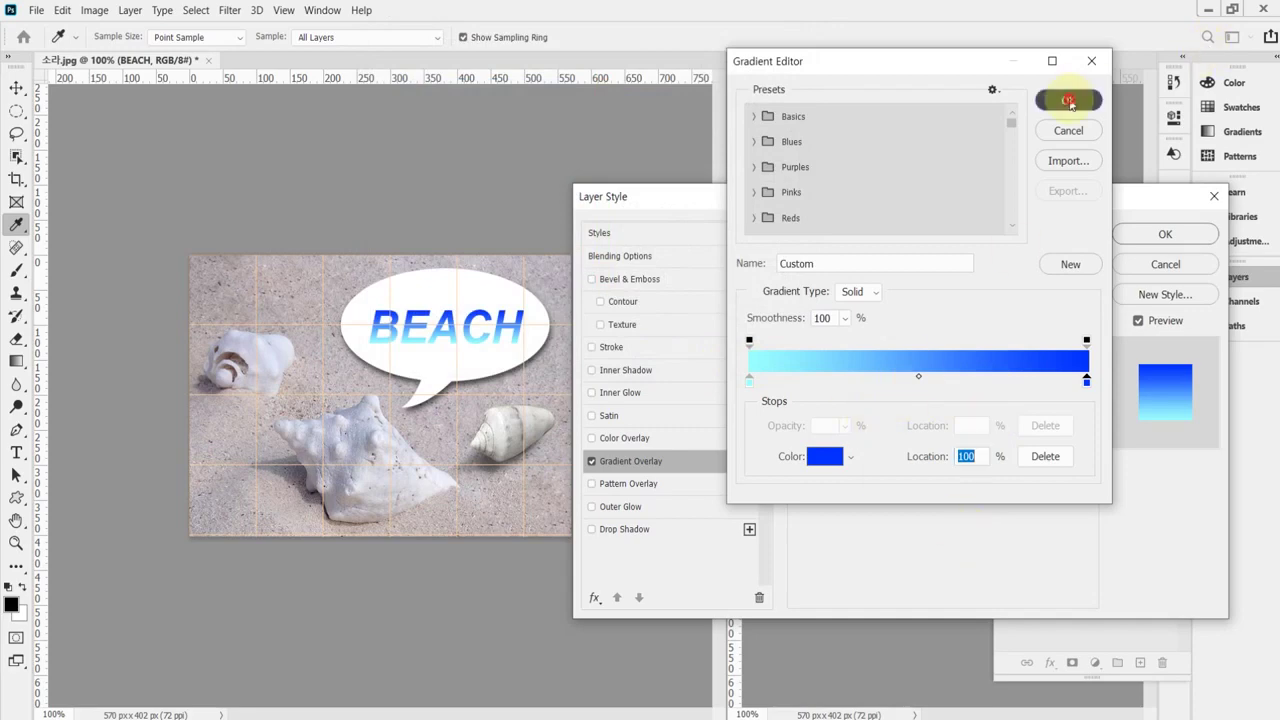
Set the gradient overlay's angle to -90°, apply the layer style and collapse the layer list.
{"action": "left_click_drag", "start_coordinate": [952, 204], "coordinate": [883, 376]}
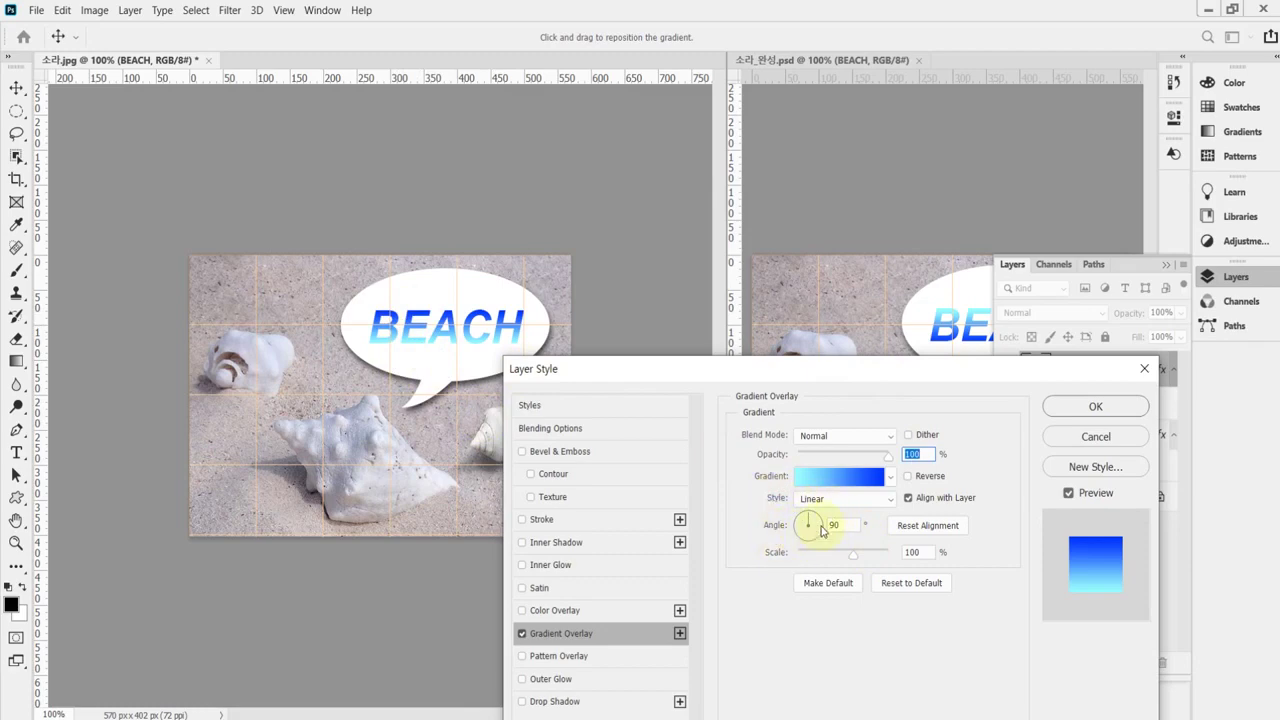
{"action": "left_click_drag", "start_coordinate": [822, 530], "coordinate": [798, 526]}
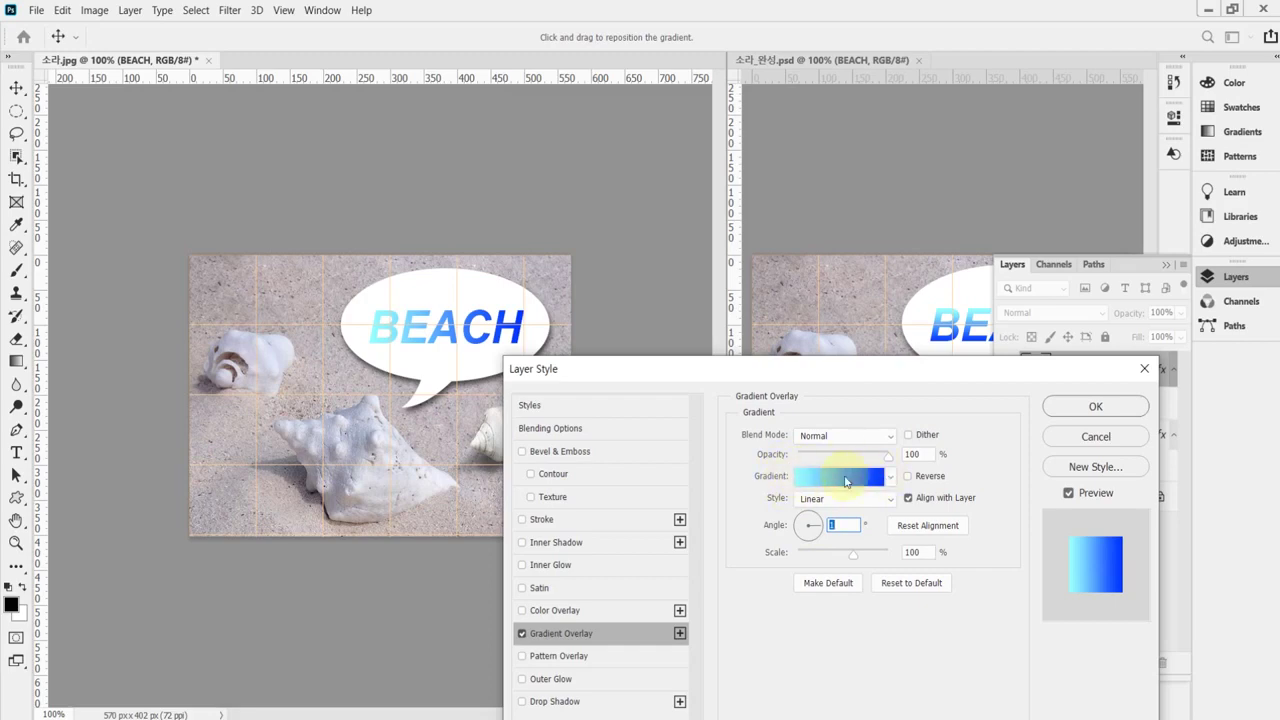
{"action": "left_click", "coordinate": [809, 543]}
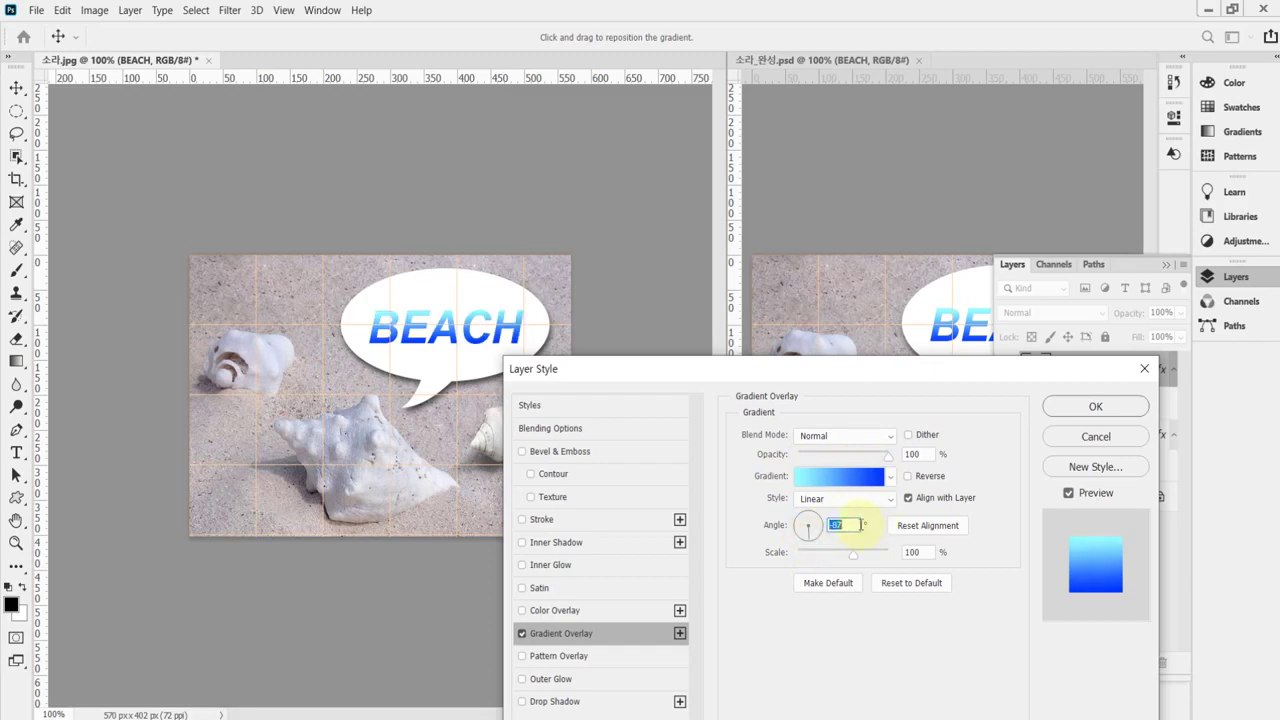
{"action": "key", "text": "BackSpace"}
{"action": "type", "text": "-90"}
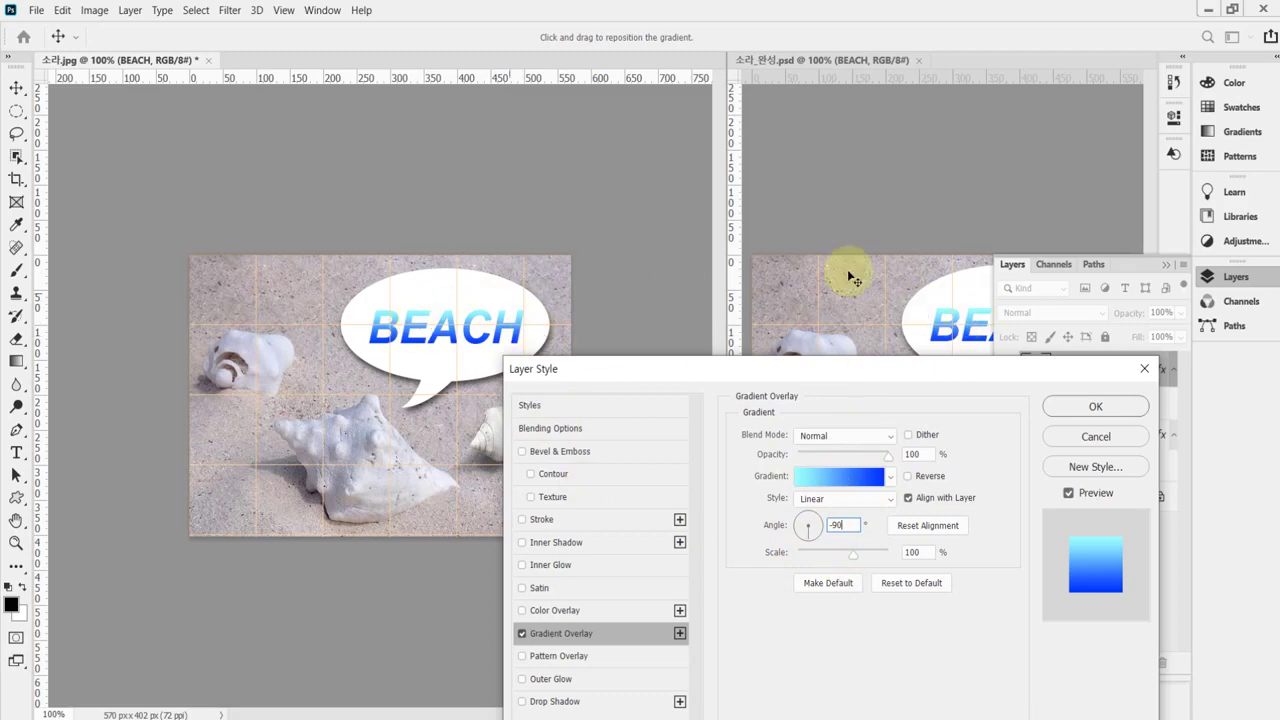
{"action": "left_click", "coordinate": [1094, 406]}
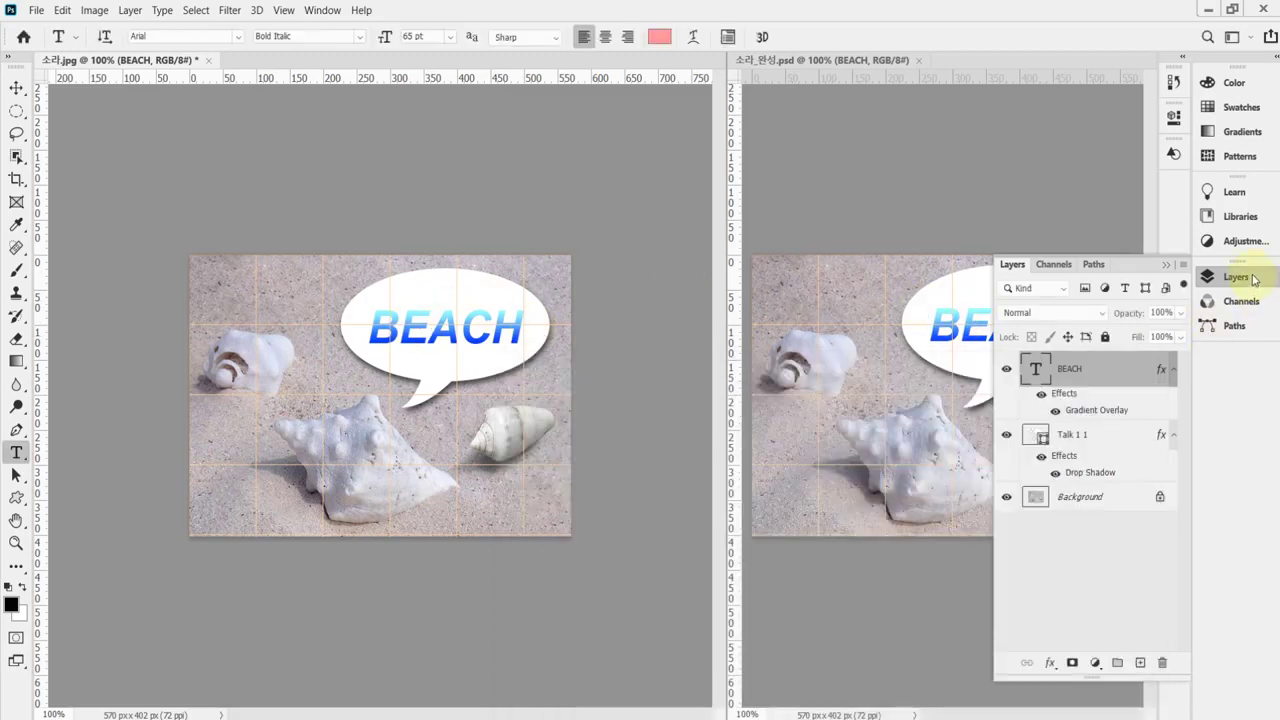
{"action": "left_click", "coordinate": [1250, 278]}
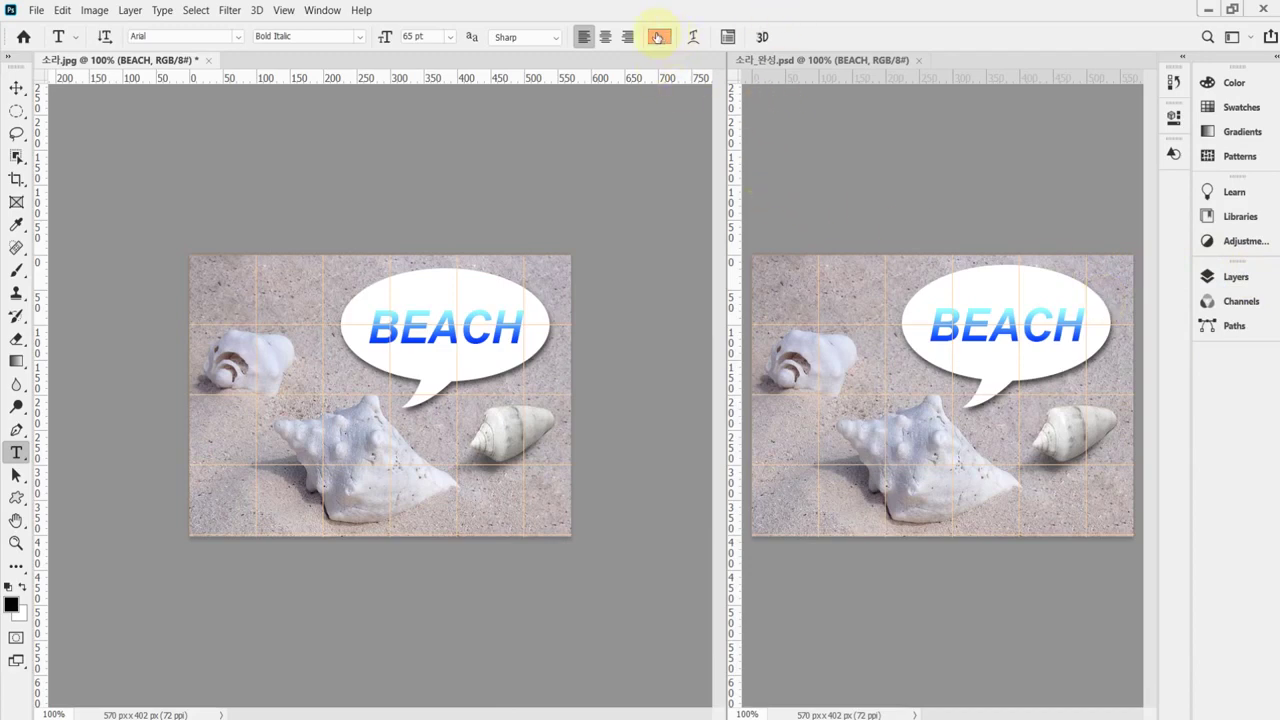
Reopen the BEACH text's Gradient Overlay and examine the starting colour stop of its gradient.
{"action": "left_click", "coordinate": [1254, 284]}
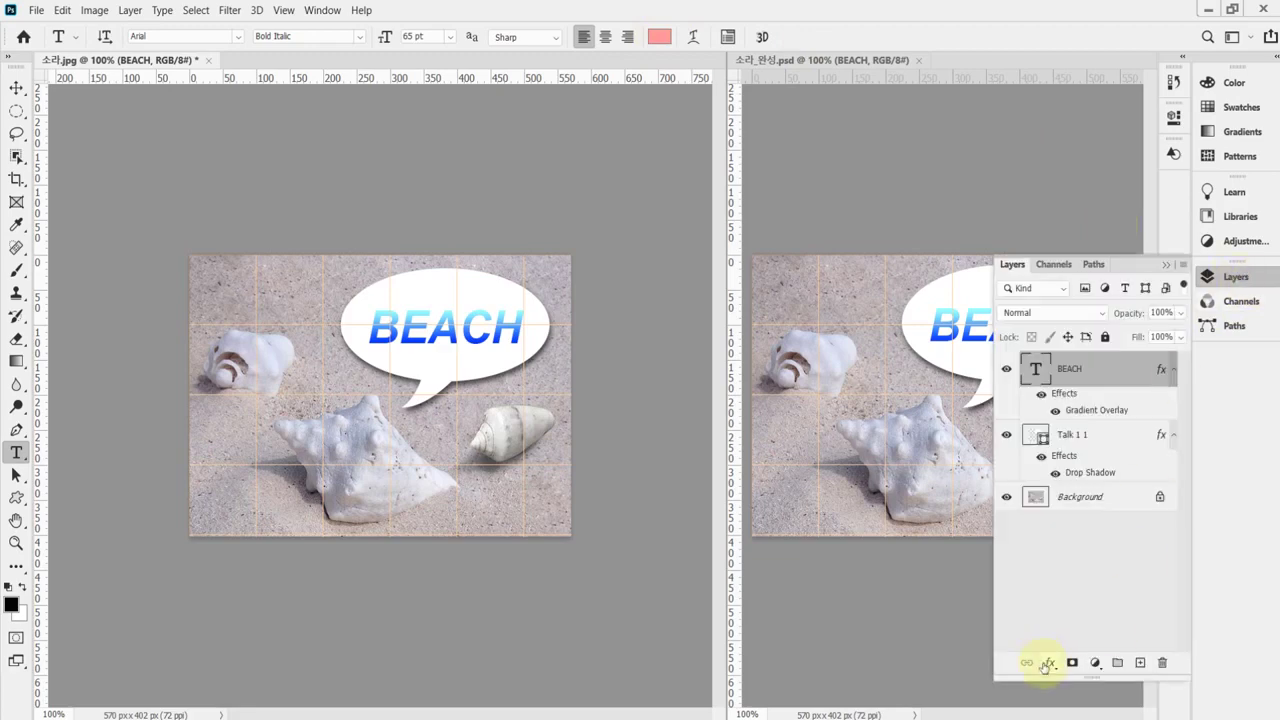
{"action": "double_click", "coordinate": [1100, 418]}
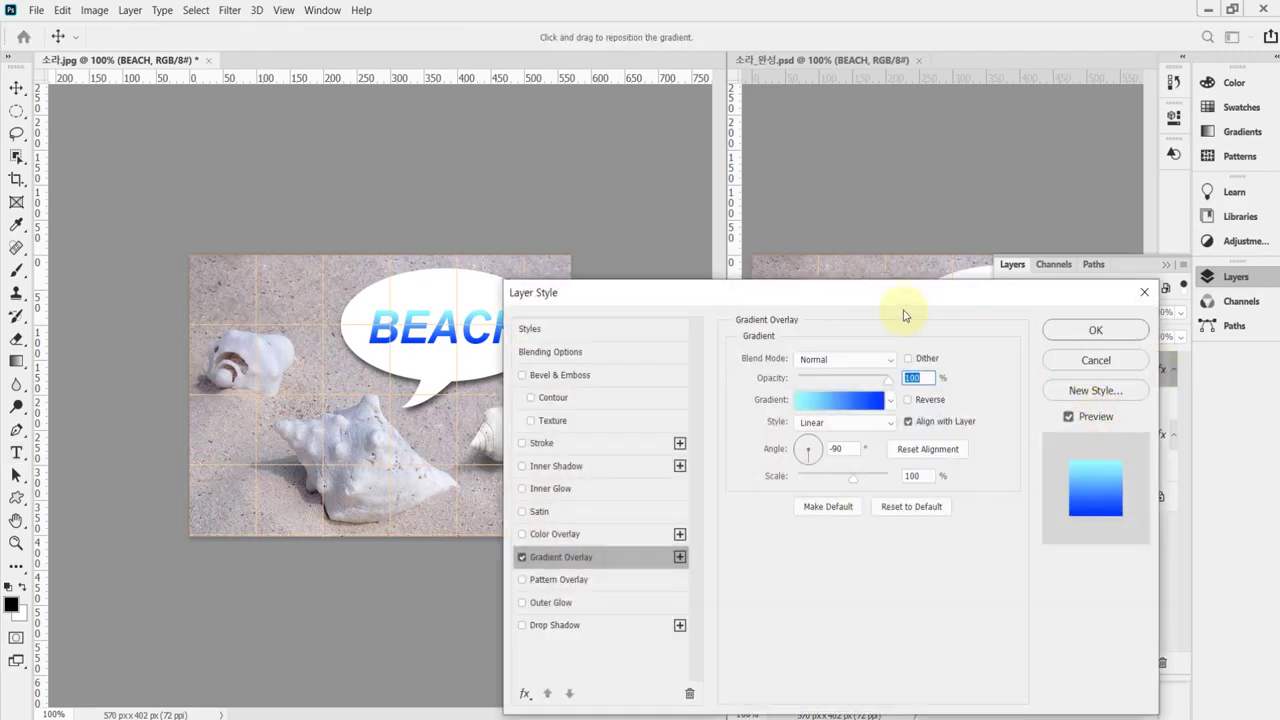
{"action": "left_click_drag", "start_coordinate": [906, 300], "coordinate": [937, 192]}
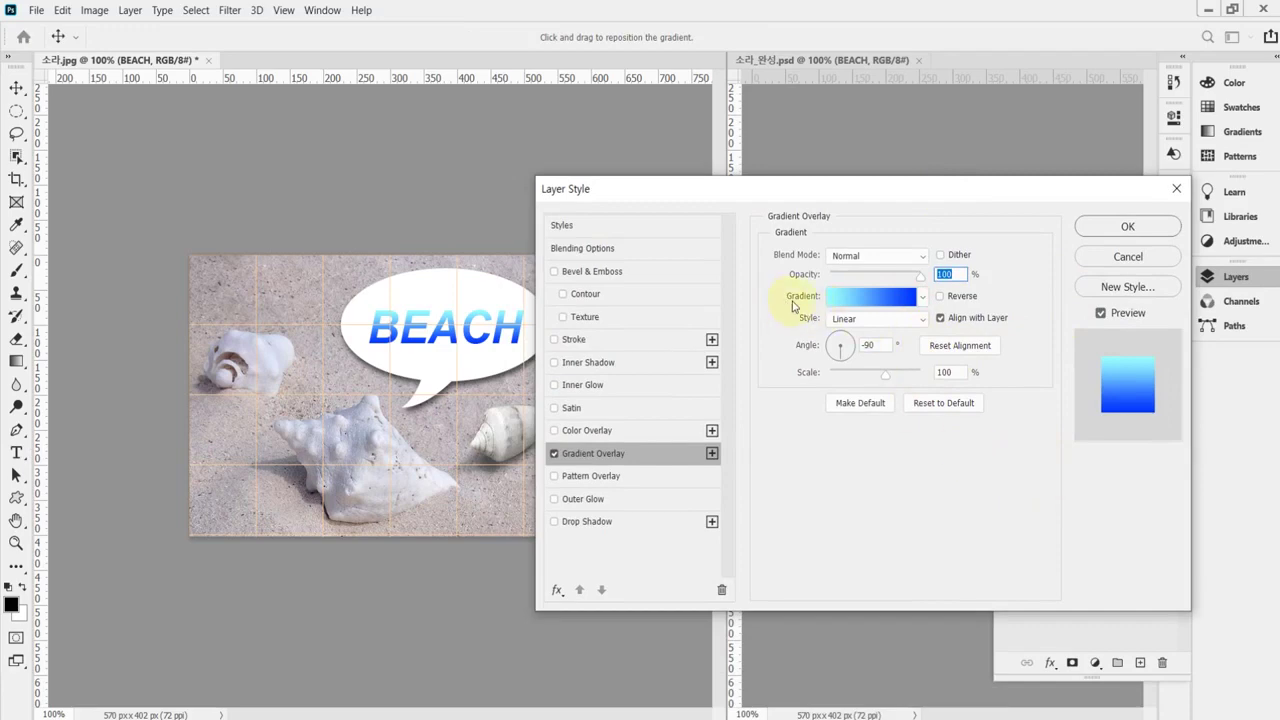
{"action": "left_click", "coordinate": [861, 303]}
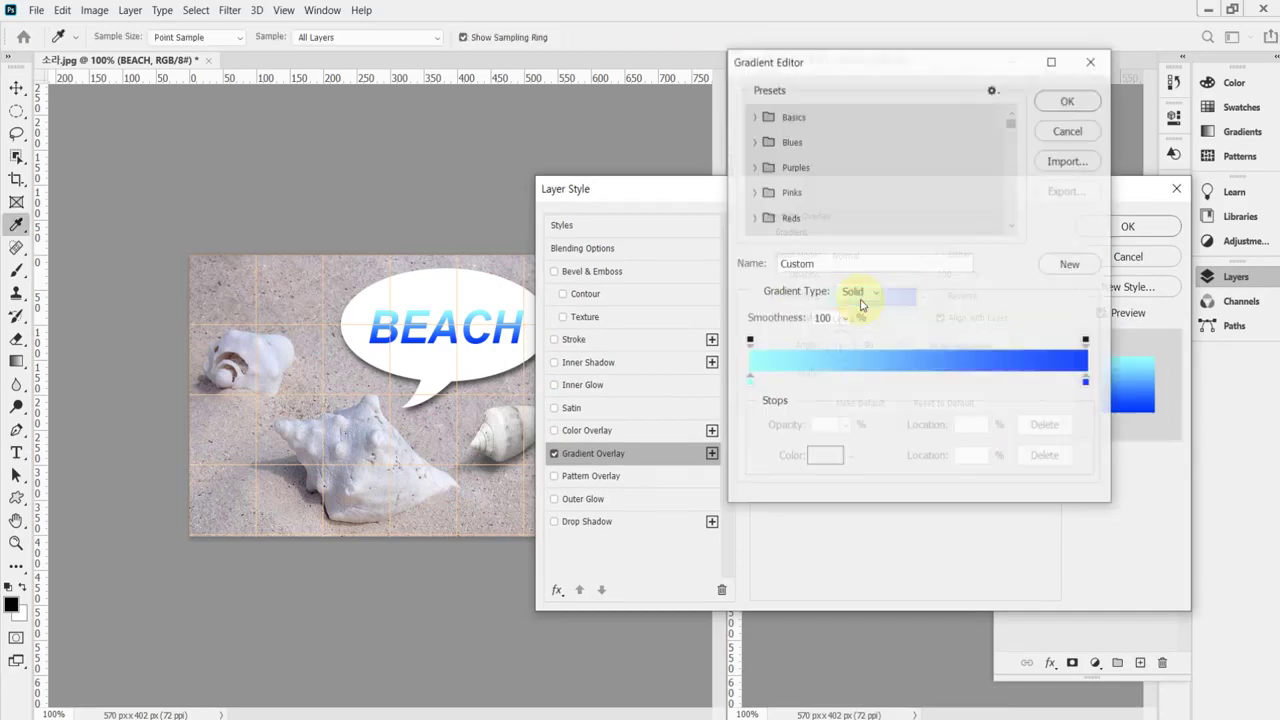
{"action": "mouse_move", "coordinate": [871, 57]}
{"action": "left_mouse_down"}
{"action": "mouse_move", "coordinate": [1077, 81]}
{"action": "mouse_move", "coordinate": [886, 42]}
{"action": "left_mouse_up"}
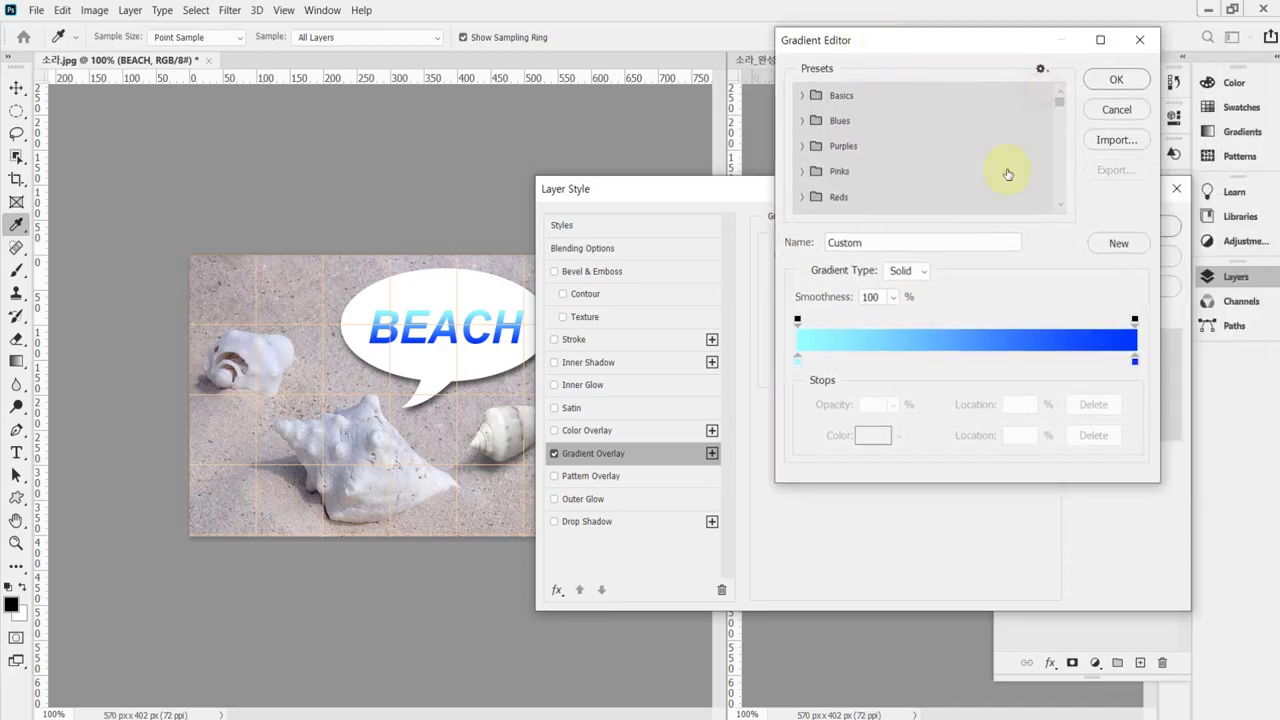
{"action": "left_click", "coordinate": [797, 362]}
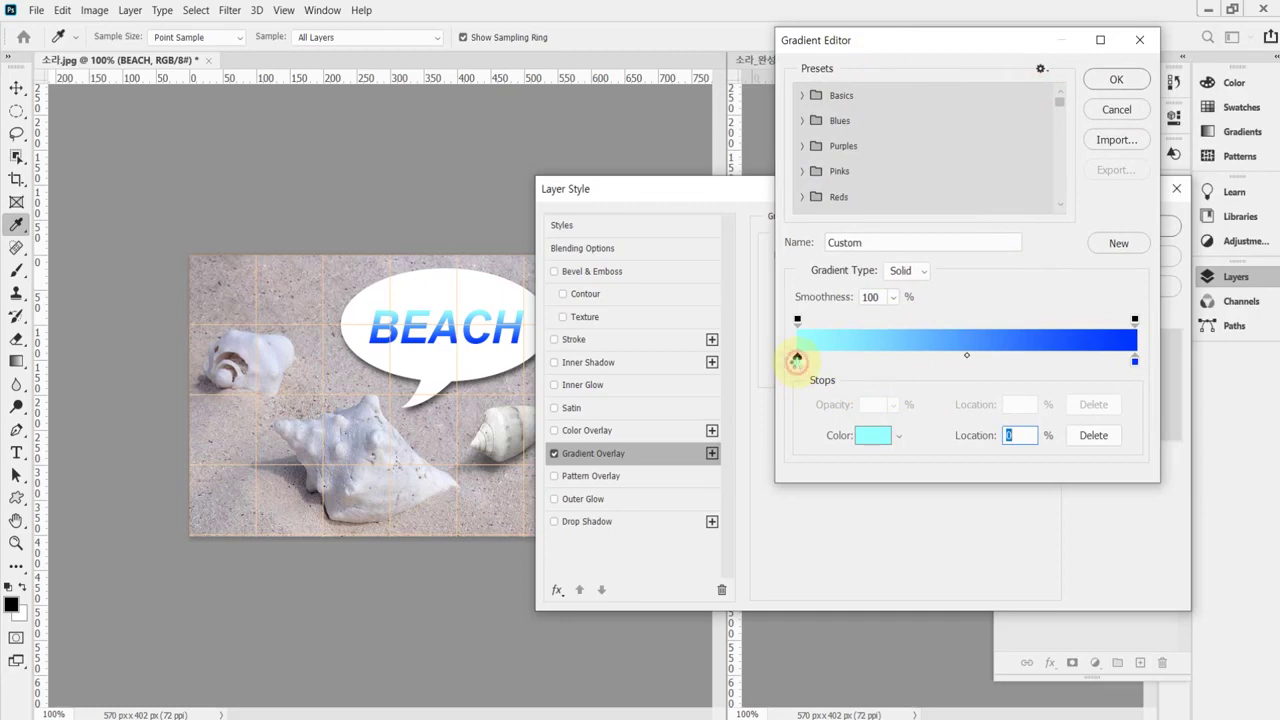
{"action": "double_click", "coordinate": [797, 362]}
{"action": "left_click", "coordinate": [804, 38]}
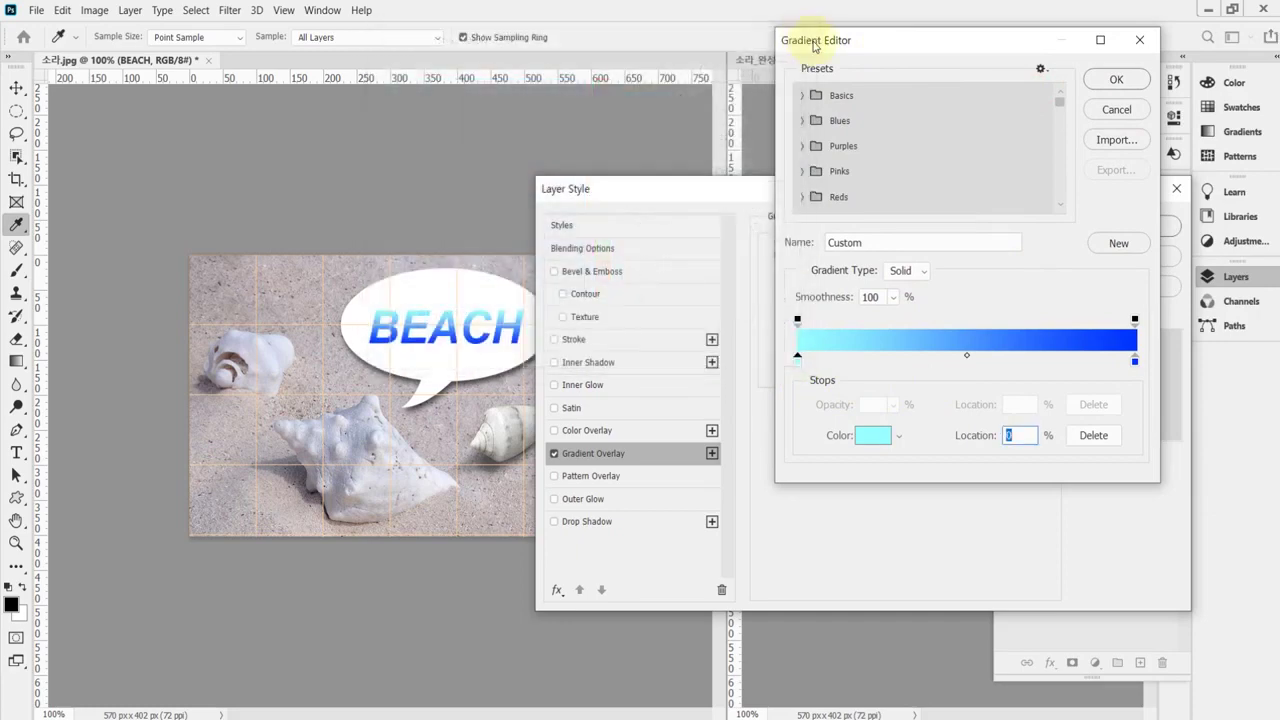
{"action": "left_click", "coordinate": [875, 445]}
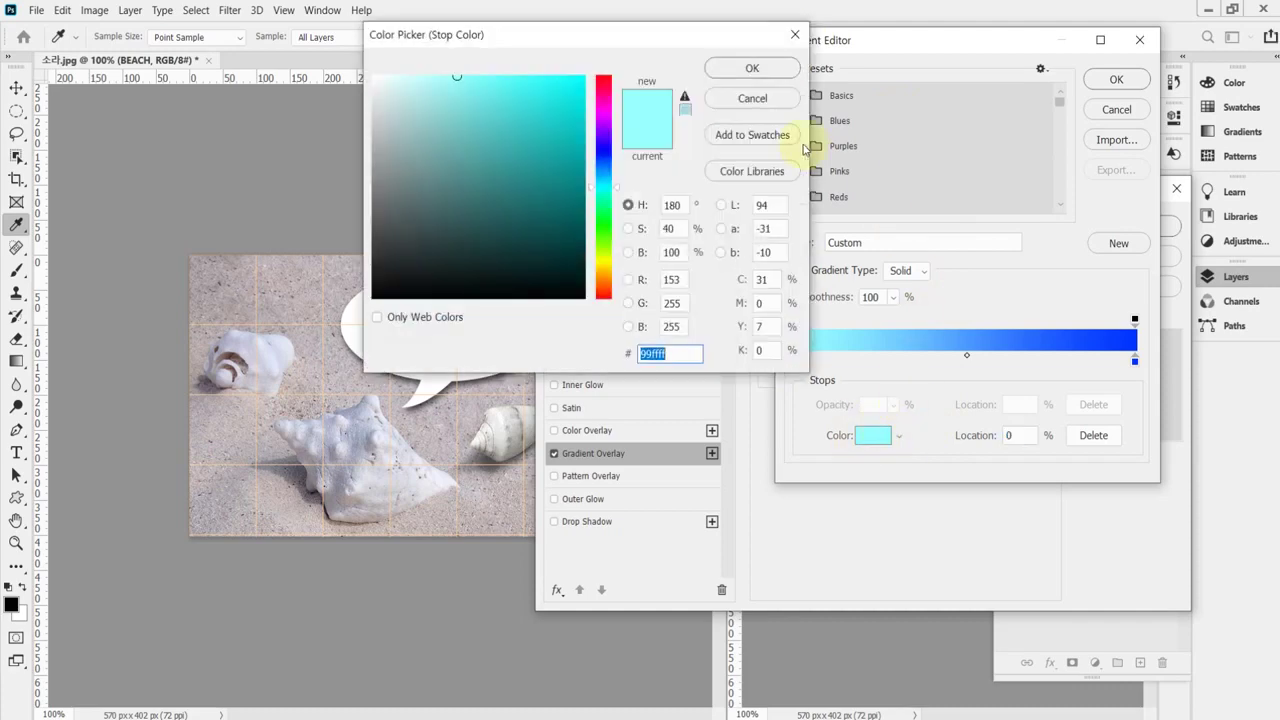
{"action": "left_click", "coordinate": [773, 103]}
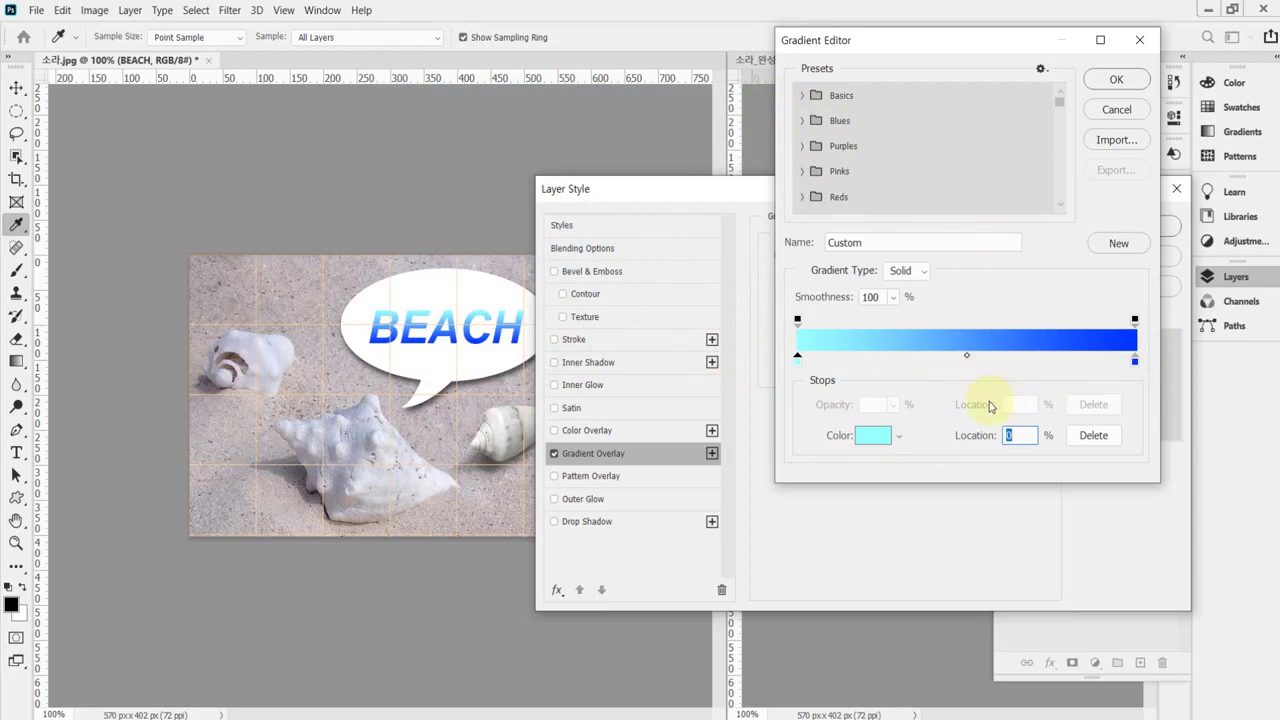
Add a colour stop at 42% of the gradient and set its colour to 000000.
{"action": "left_click", "coordinate": [942, 364]}
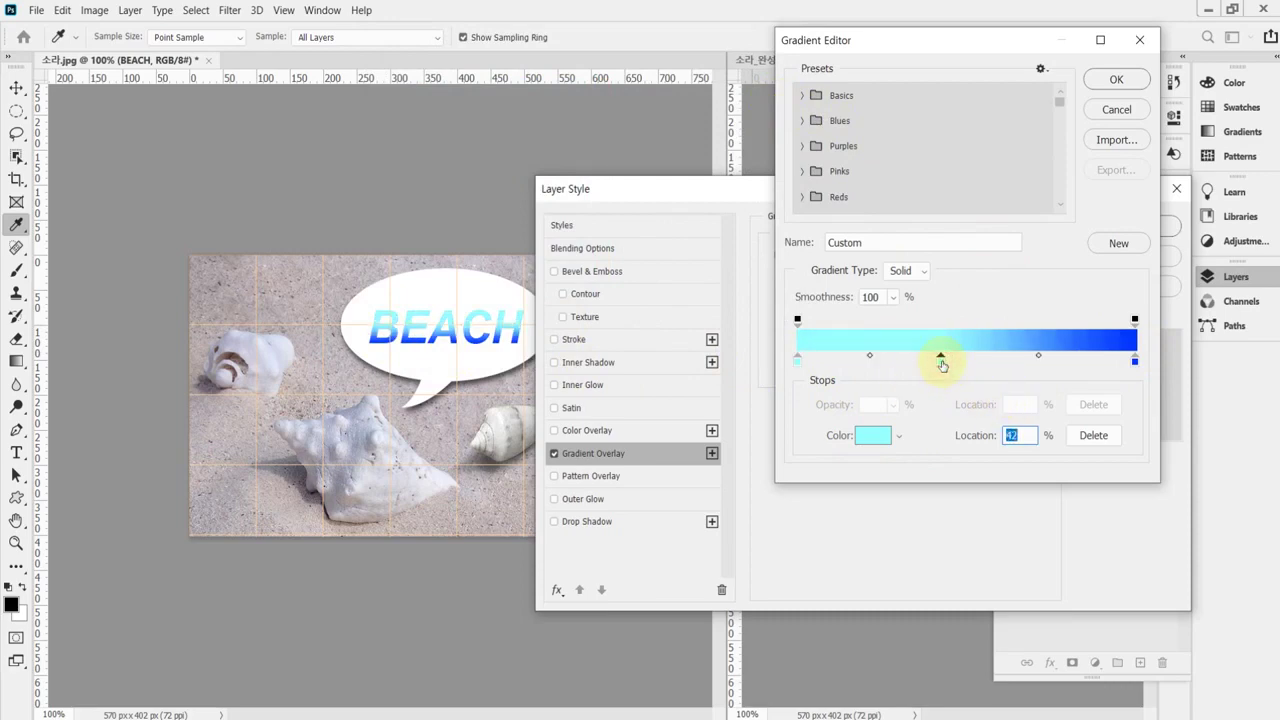
{"action": "double_click", "coordinate": [941, 366]}
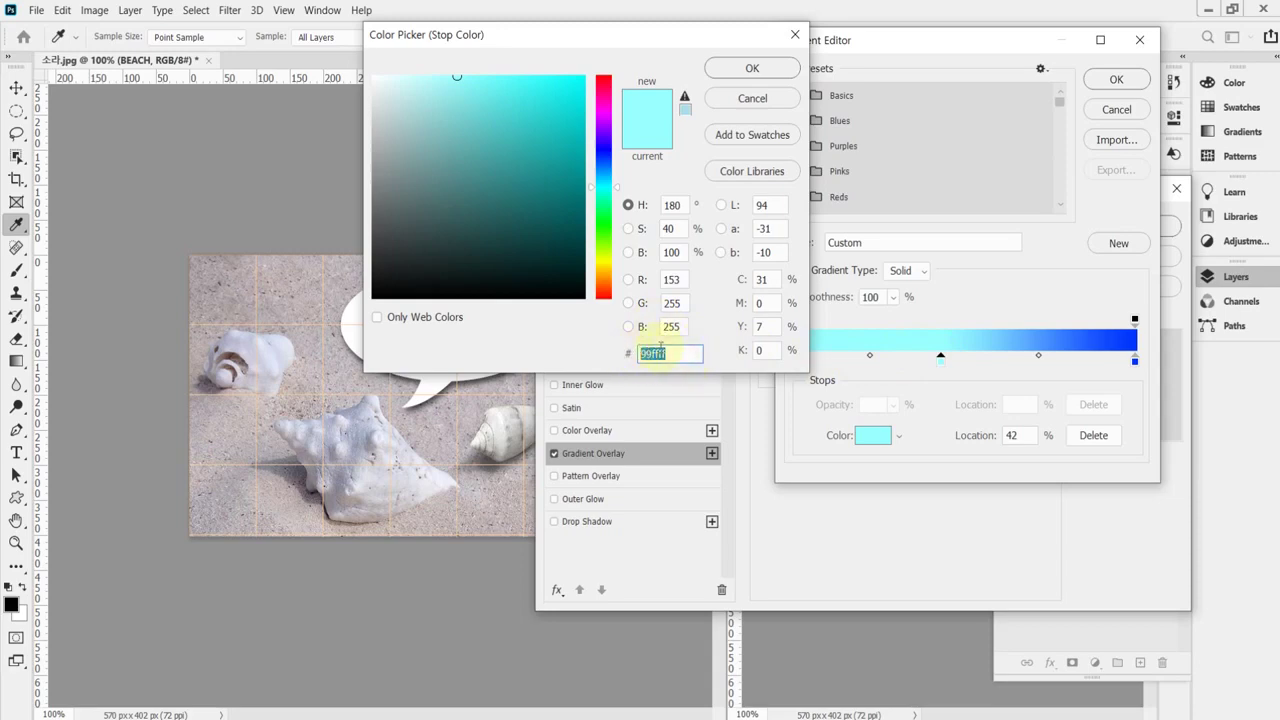
{"action": "type", "text": "00"}
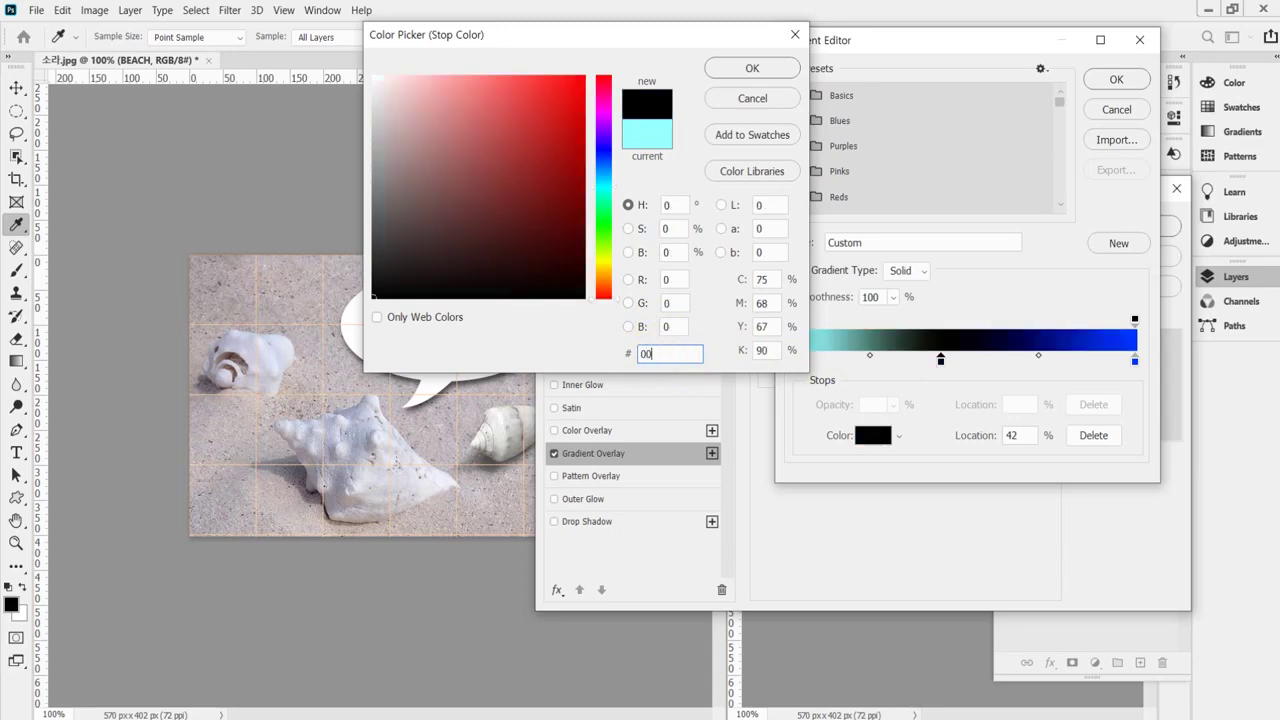
{"action": "type", "text": "0000"}
{"action": "key", "text": "Return"}
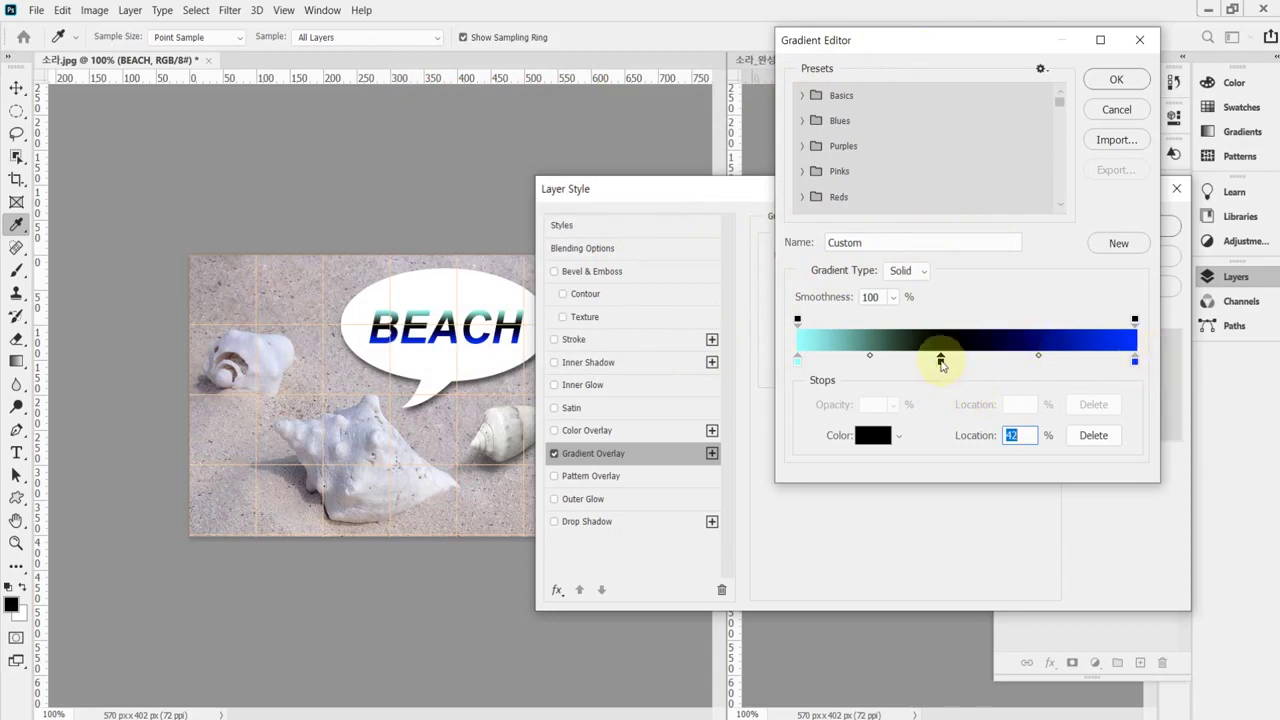
Remove the black middle colour stop, leave the gradient and layer style without applying, and collapse the layer list.
{"action": "left_click_drag", "start_coordinate": [940, 358], "coordinate": [940, 390]}
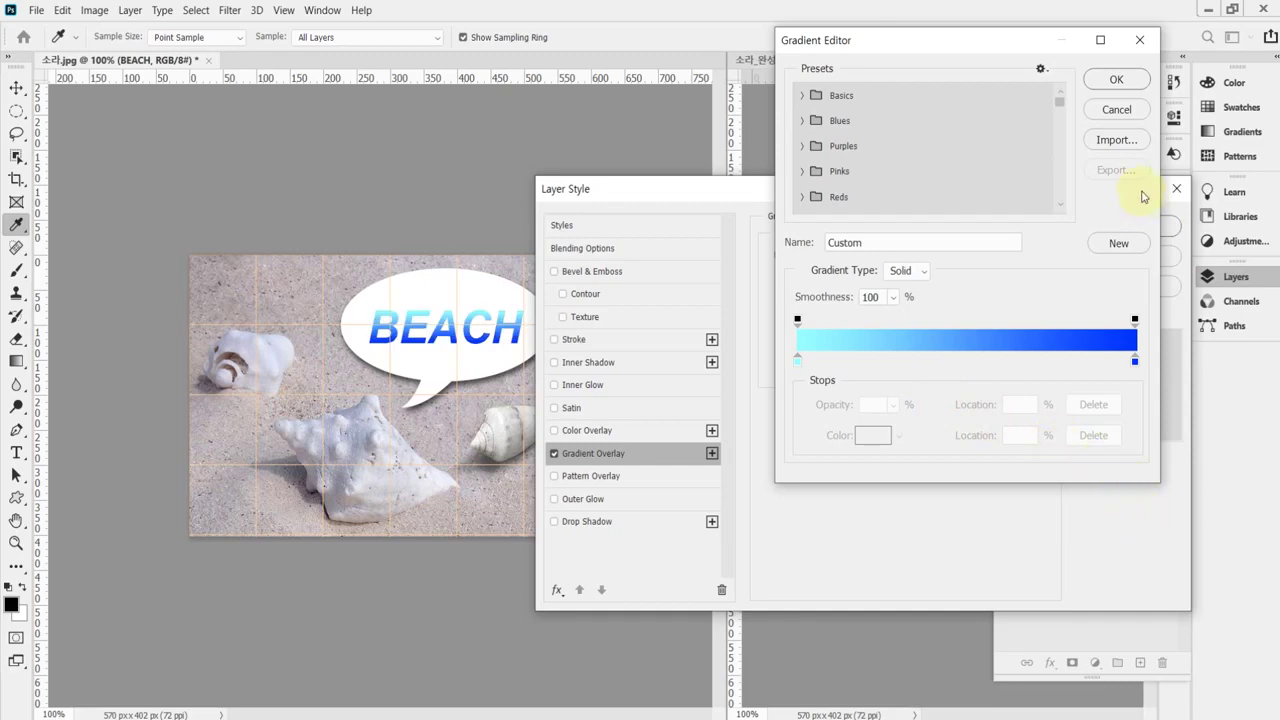
{"action": "left_click", "coordinate": [1137, 113]}
{"action": "left_click", "coordinate": [1176, 188]}
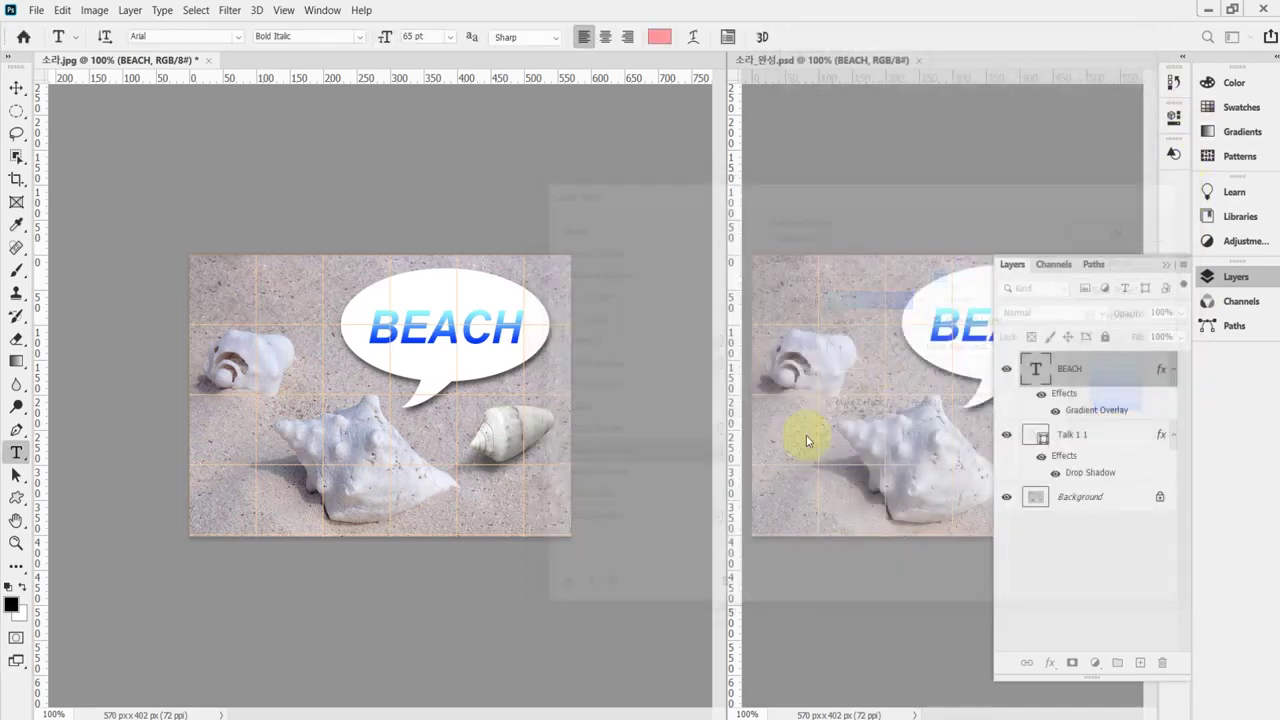
{"action": "left_click", "coordinate": [1238, 278]}
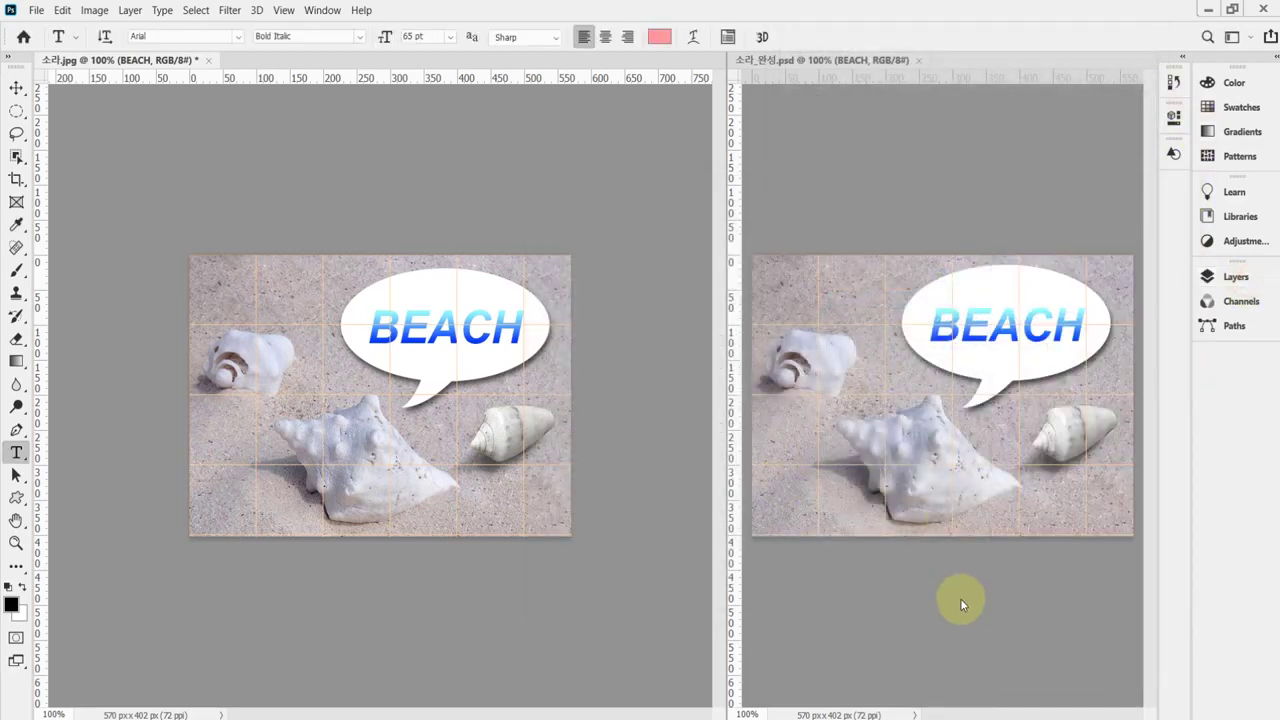